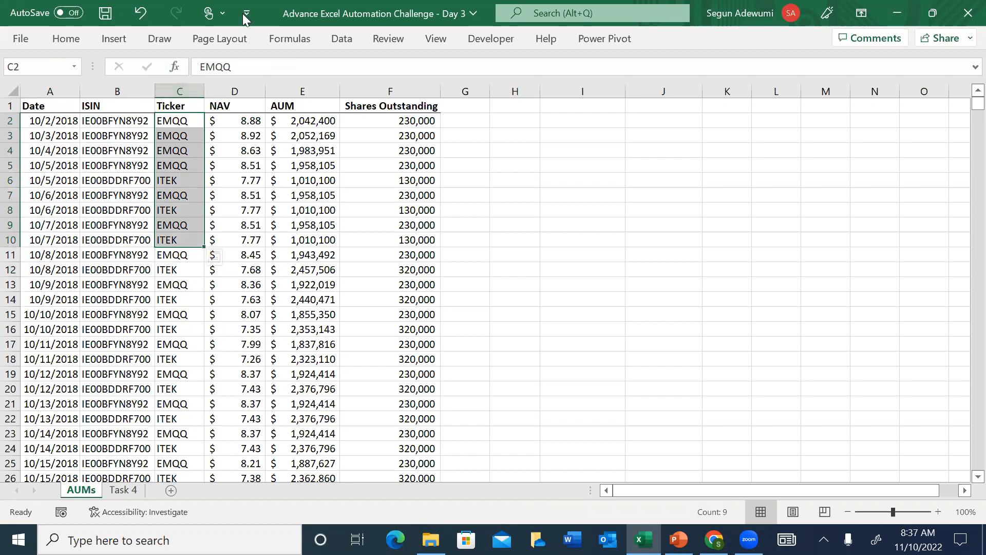
Step: Review the values in the NAV, AUM and Shares Outstanding columns of the AUMs sheet
{"action": "left_click_drag", "start_coordinate": [243, 124], "coordinate": [225, 301]}
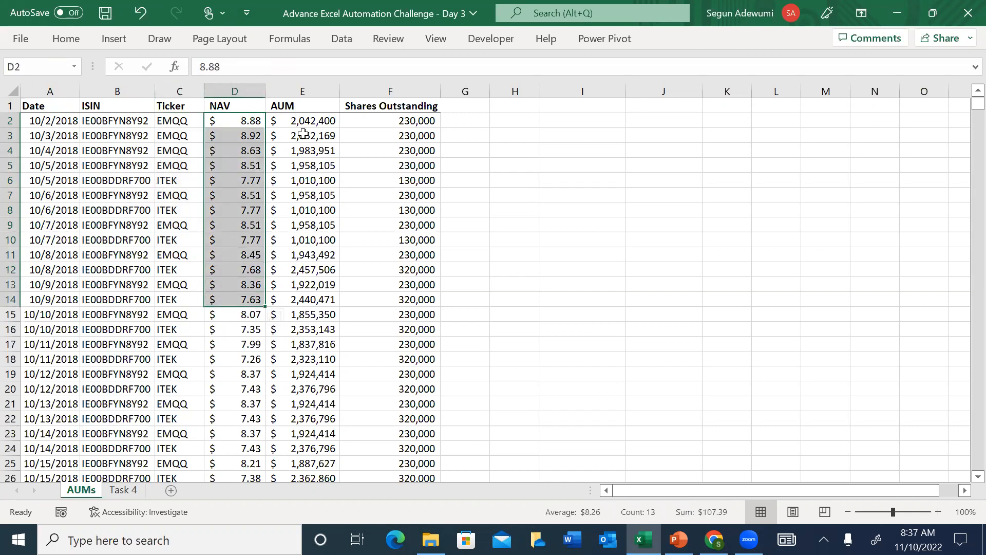
{"action": "left_click_drag", "start_coordinate": [291, 122], "coordinate": [295, 307]}
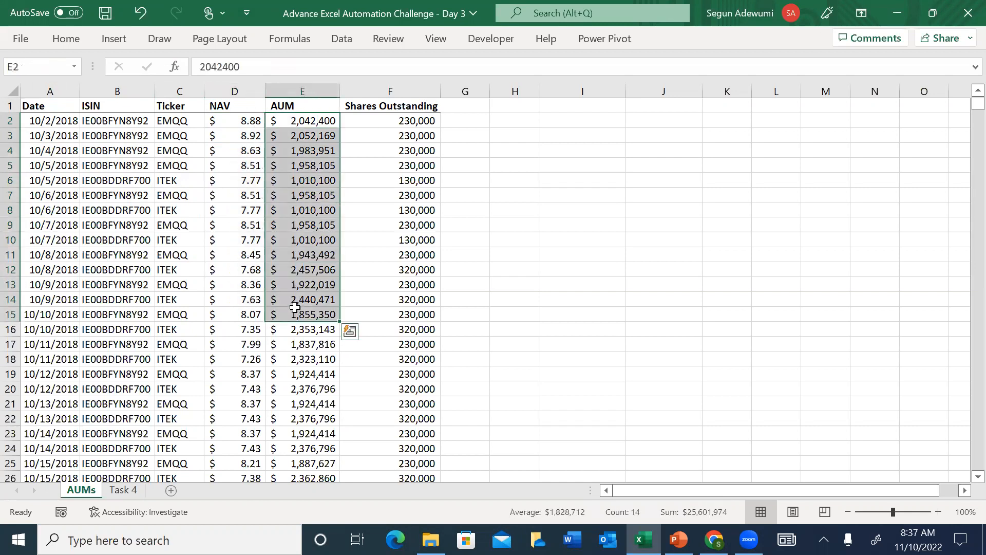
{"action": "left_click_drag", "start_coordinate": [416, 123], "coordinate": [386, 329]}
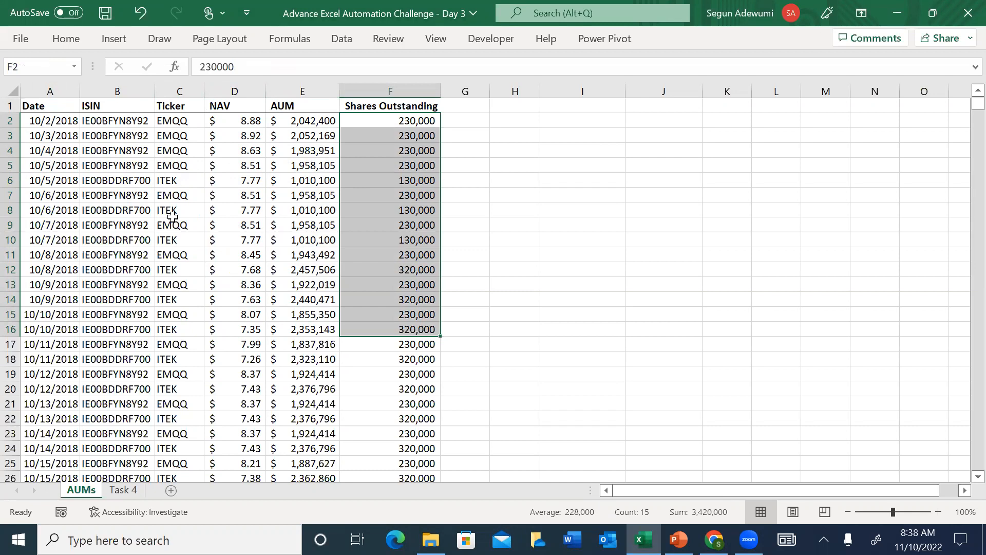
Step: Open the Task 4 sheet and look over the task instructions in O3:O5
{"action": "left_click", "coordinate": [125, 490]}
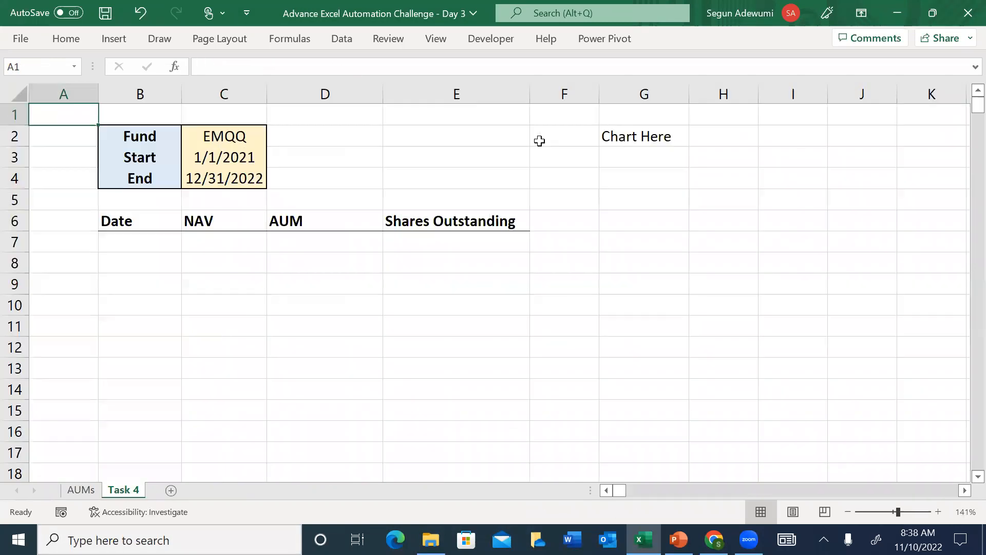
{"action": "left_click", "coordinate": [539, 141]}
{"action": "key", "text": "Right"}
{"action": "key", "text": "Right"}
{"action": "key", "text": "Right"}
{"action": "key", "text": "Right"}
{"action": "key", "text": "Right"}
{"action": "key", "text": "Right"}
{"action": "key", "text": "Right"}
{"action": "key", "text": "Right"}
{"action": "key", "text": "Right"}
{"action": "key", "text": "Right"}
{"action": "key", "text": "Right"}
{"action": "key", "text": "Right"}
{"action": "key", "text": "Right"}
{"action": "key", "text": "Right"}
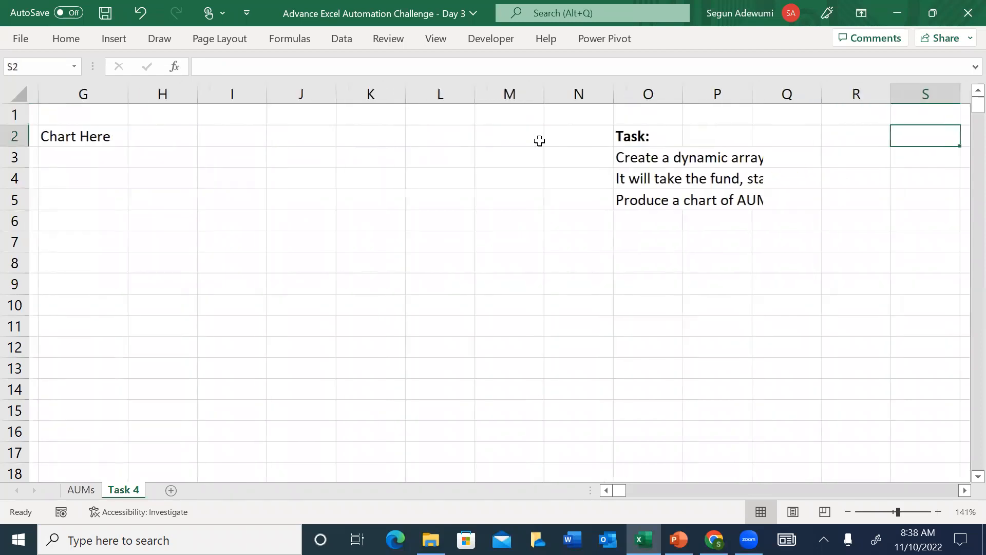
{"action": "left_click_drag", "start_coordinate": [550, 161], "coordinate": [532, 202]}
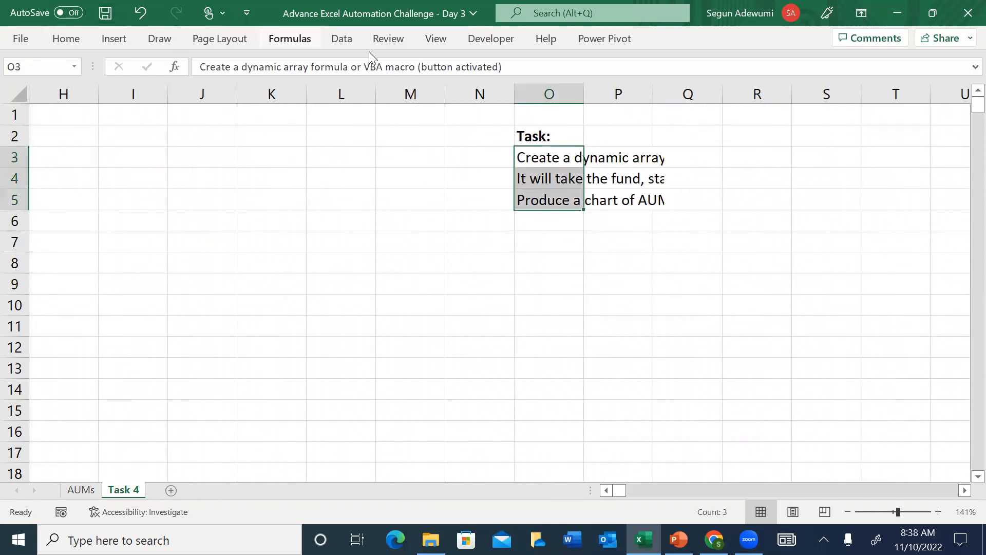
Step: Move the task heading and its instructions from O2:O5 to P2:P5
{"action": "left_click", "coordinate": [543, 140]}
{"action": "left_click_drag", "start_coordinate": [537, 137], "coordinate": [553, 204]}
{"action": "key", "text": "ctrl+c"}
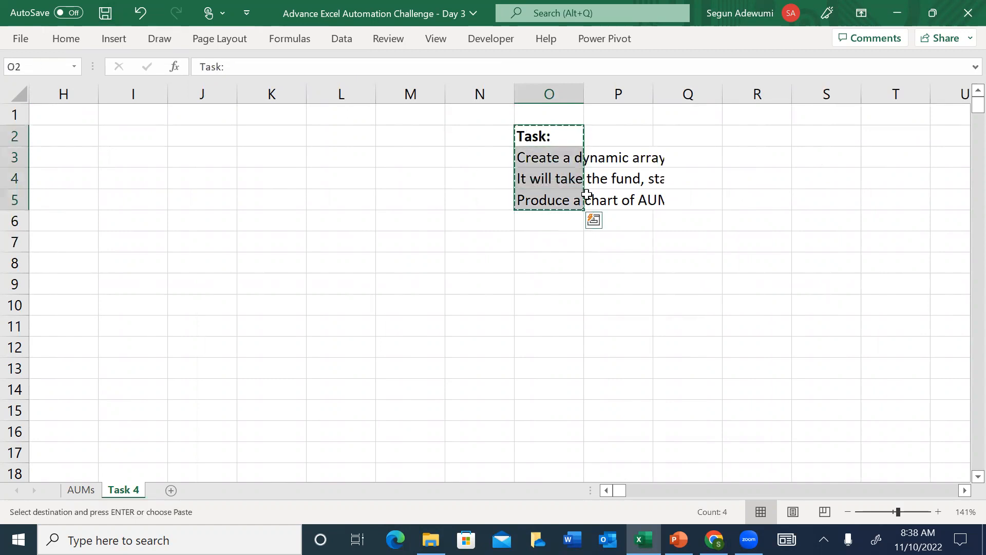
{"action": "left_click", "coordinate": [633, 132]}
{"action": "key", "text": "Return"}
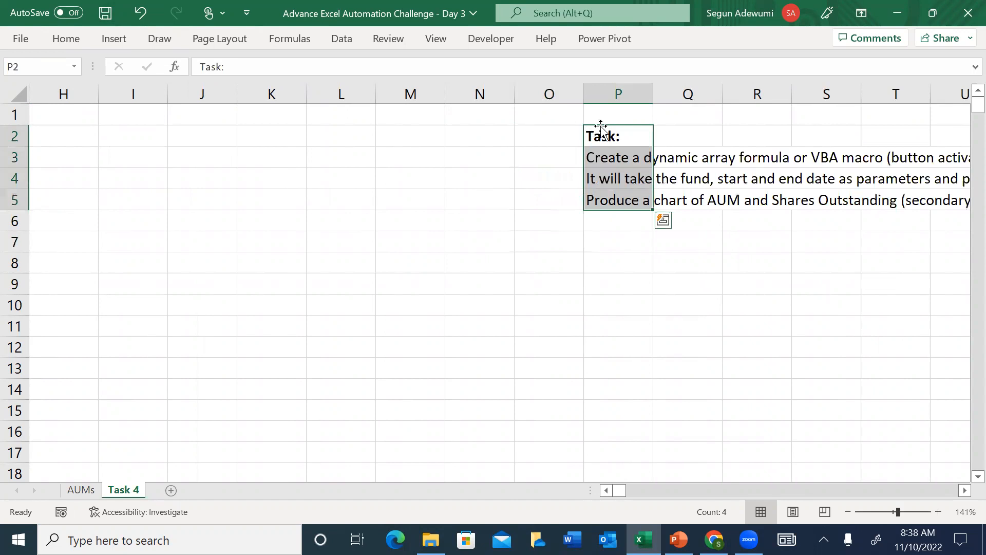
Step: Read the full task instructions in P3:P5 on the required formula or macro, parameters and chart
{"action": "left_click", "coordinate": [605, 156]}
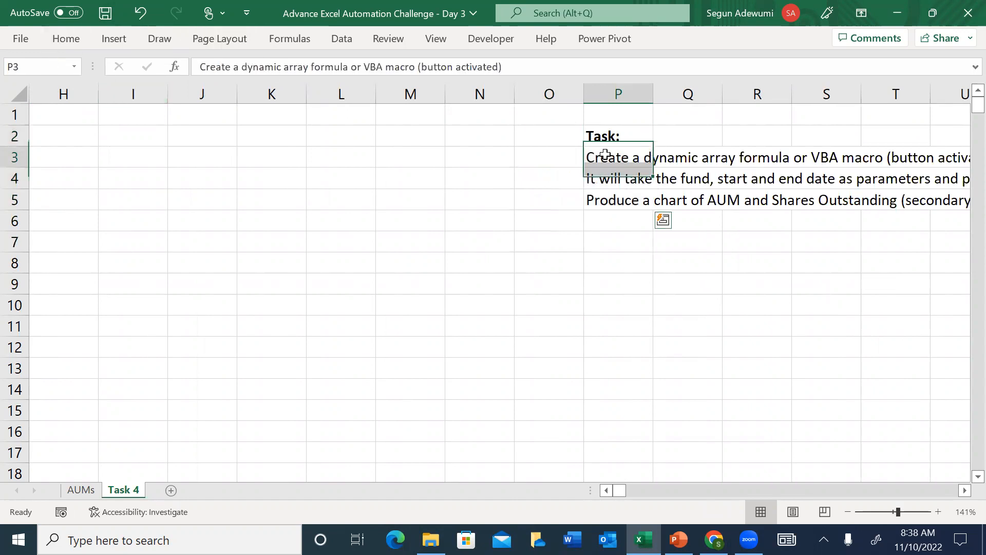
{"action": "key", "text": "Right"}
{"action": "key", "text": "Right"}
{"action": "key", "text": "Right"}
{"action": "key", "text": "Right"}
{"action": "key", "text": "Right"}
{"action": "key", "text": "Right"}
{"action": "key", "text": "Right"}
{"action": "key", "text": "Right"}
{"action": "key", "text": "Right"}
{"action": "key", "text": "Right"}
{"action": "key", "text": "Right"}
{"action": "key", "text": "Right"}
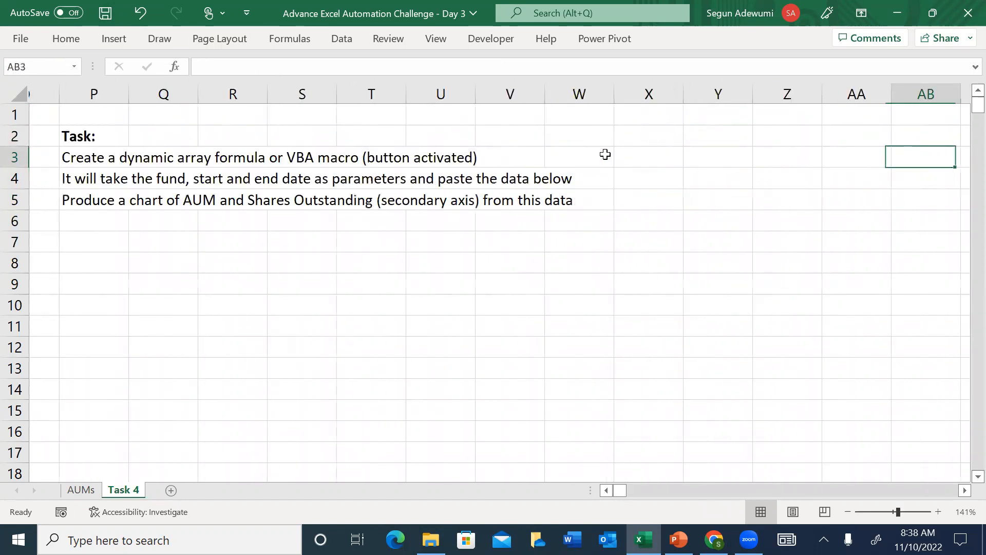
{"action": "left_click", "coordinate": [64, 157]}
{"action": "key", "text": "Left"}
{"action": "key", "text": "Left"}
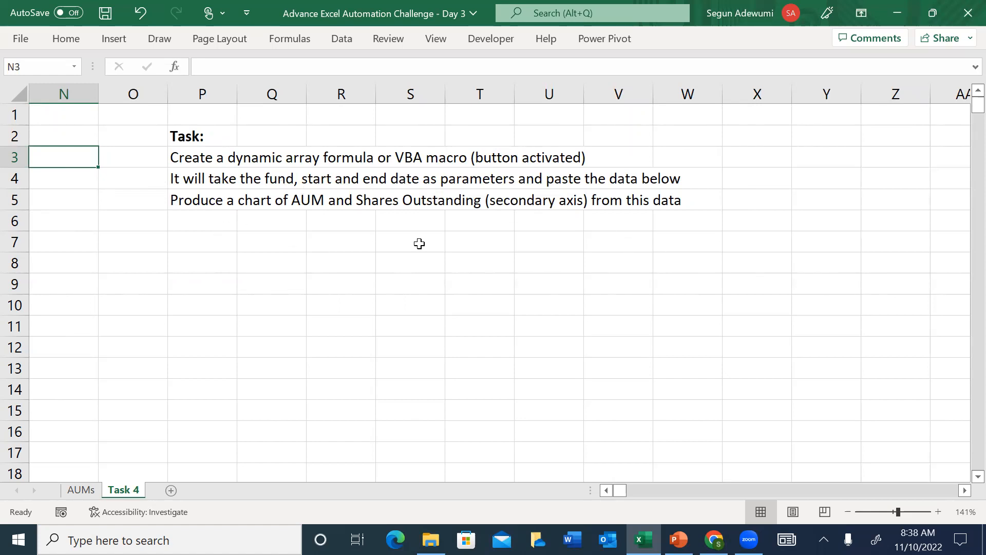
Step: Return to the parameter table and review the Fund, Start and End cells in C2:C4
{"action": "left_click", "coordinate": [252, 178]}
{"action": "key", "text": "Left"}
{"action": "key", "text": "Left"}
{"action": "key", "text": "Left"}
{"action": "key", "text": "Left"}
{"action": "key", "text": "Left"}
{"action": "key", "text": "Left"}
{"action": "key", "text": "Left"}
{"action": "key", "text": "Left"}
{"action": "key", "text": "Left"}
{"action": "key", "text": "Left"}
{"action": "key", "text": "Left"}
{"action": "key", "text": "Left"}
{"action": "key", "text": "Left"}
{"action": "key", "text": "Left"}
{"action": "key", "text": "Left"}
{"action": "key", "text": "Left"}
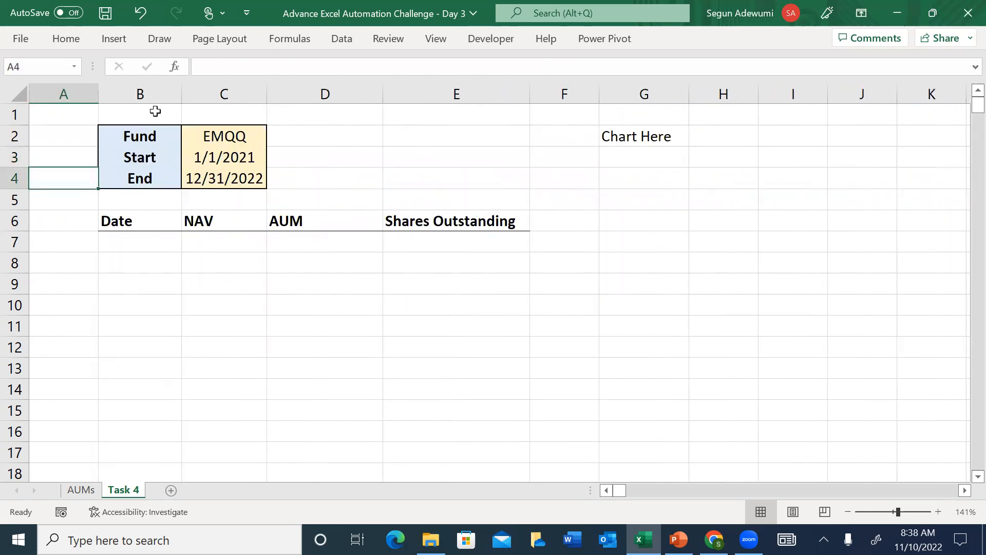
{"action": "left_click", "coordinate": [213, 130]}
{"action": "left_click", "coordinate": [195, 155]}
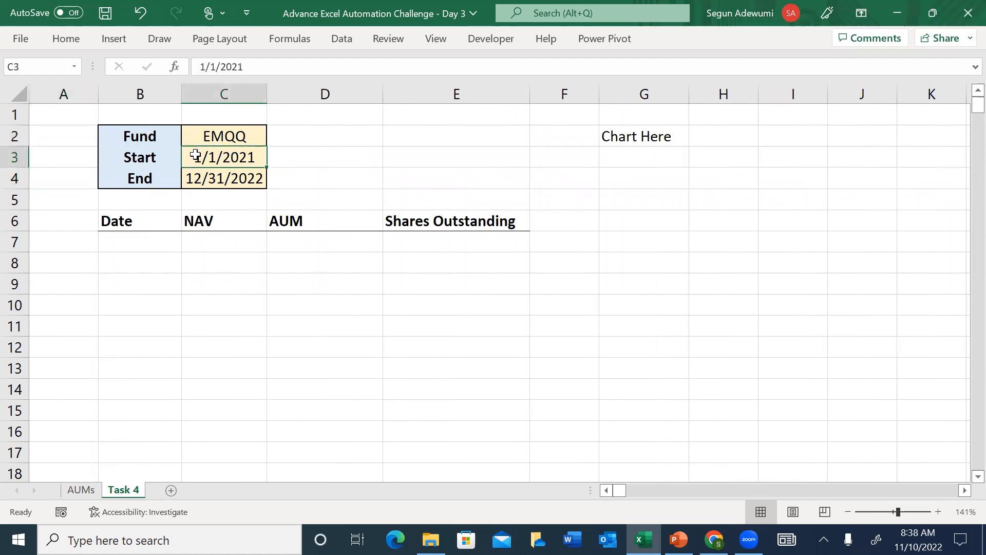
{"action": "left_click", "coordinate": [248, 177]}
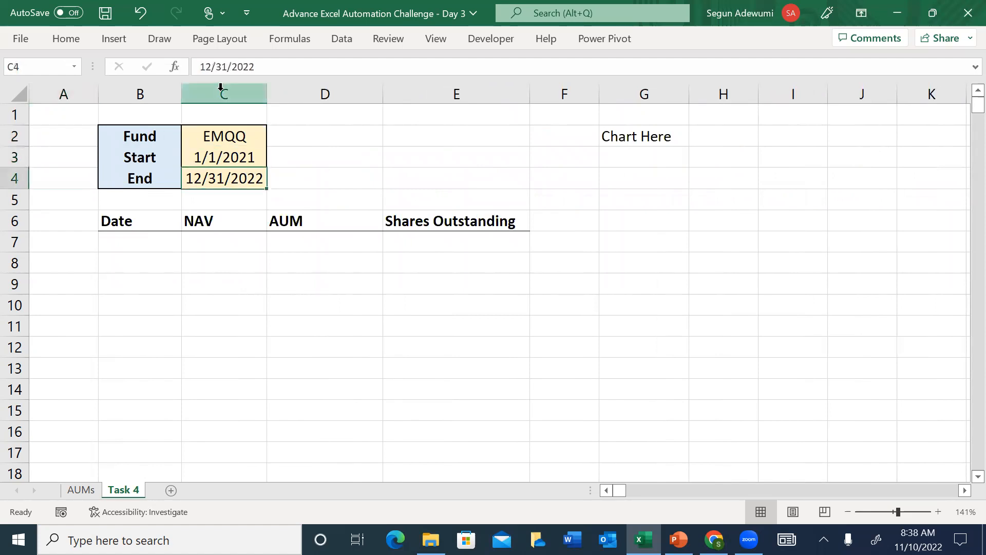
{"action": "left_click", "coordinate": [222, 129]}
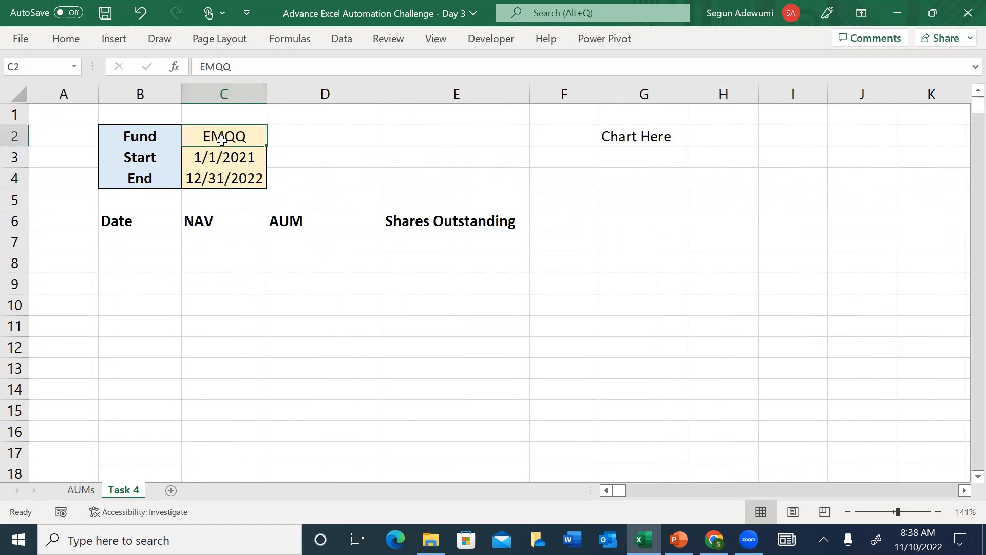
Step: Examine the empty output area below the Date, NAV, AUM and Shares Outstanding headers
{"action": "left_click_drag", "start_coordinate": [154, 242], "coordinate": [128, 383]}
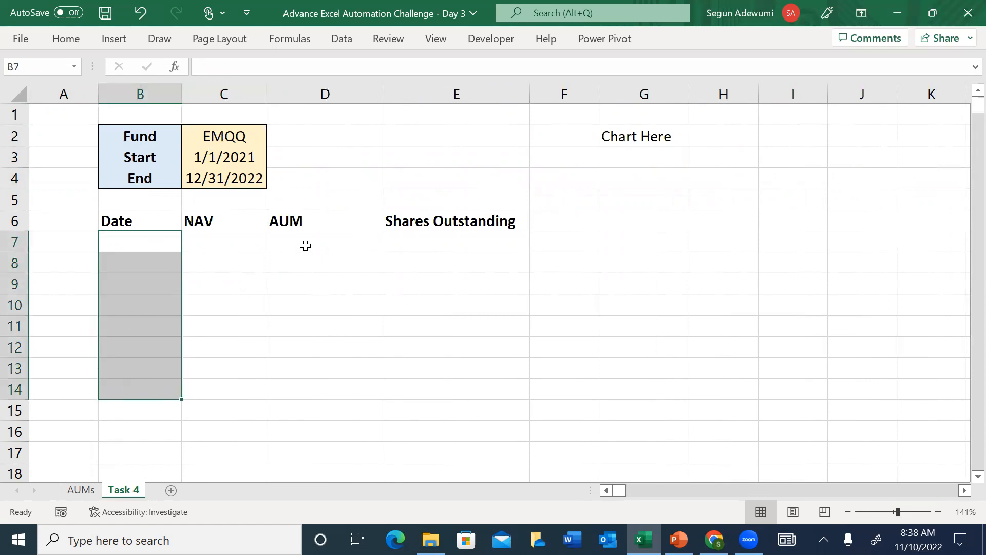
{"action": "left_click_drag", "start_coordinate": [222, 260], "coordinate": [226, 367]}
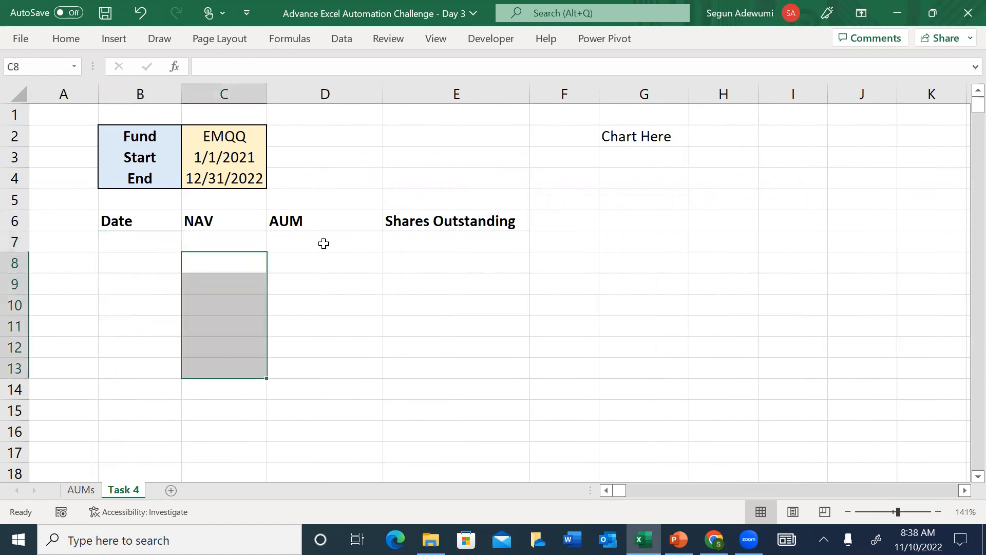
{"action": "left_click_drag", "start_coordinate": [324, 244], "coordinate": [335, 328]}
{"action": "left_click_drag", "start_coordinate": [492, 243], "coordinate": [503, 360]}
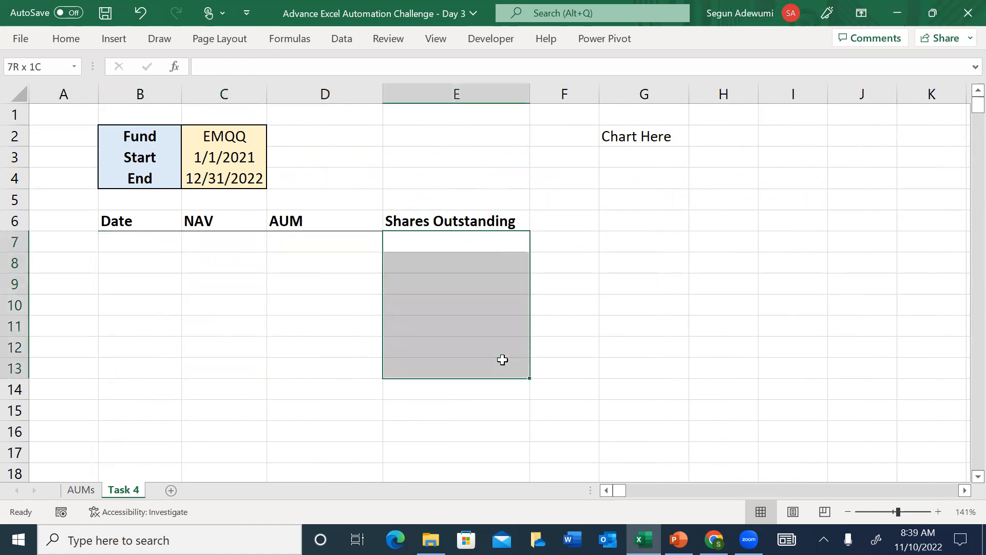
{"action": "left_click_drag", "start_coordinate": [273, 247], "coordinate": [228, 233]}
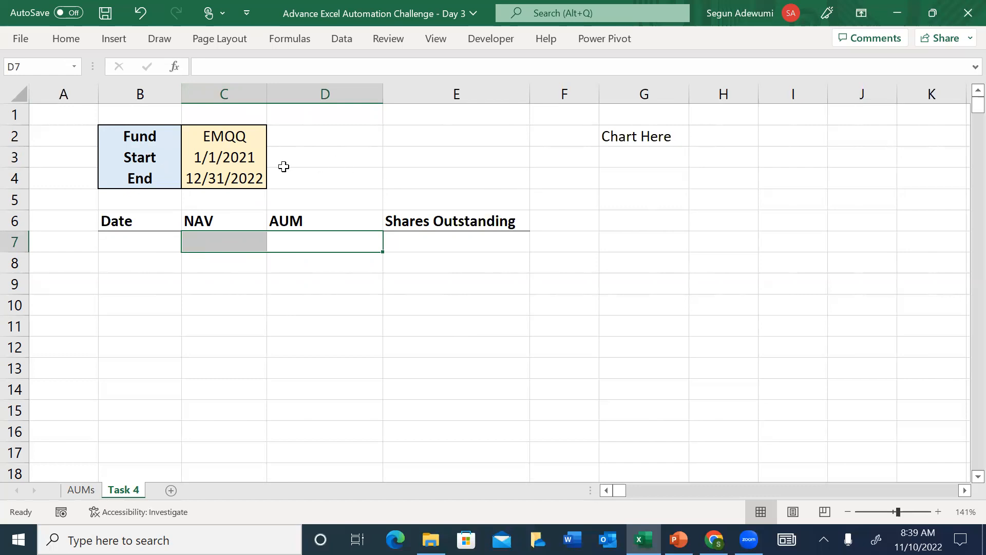
Step: Change the End date in C4 to 12/31/2021
{"action": "left_click", "coordinate": [231, 175]}
{"action": "left_click", "coordinate": [272, 62]}
{"action": "key", "text": "BackSpace"}
{"action": "type", "text": "1"}
{"action": "key", "text": "Return"}
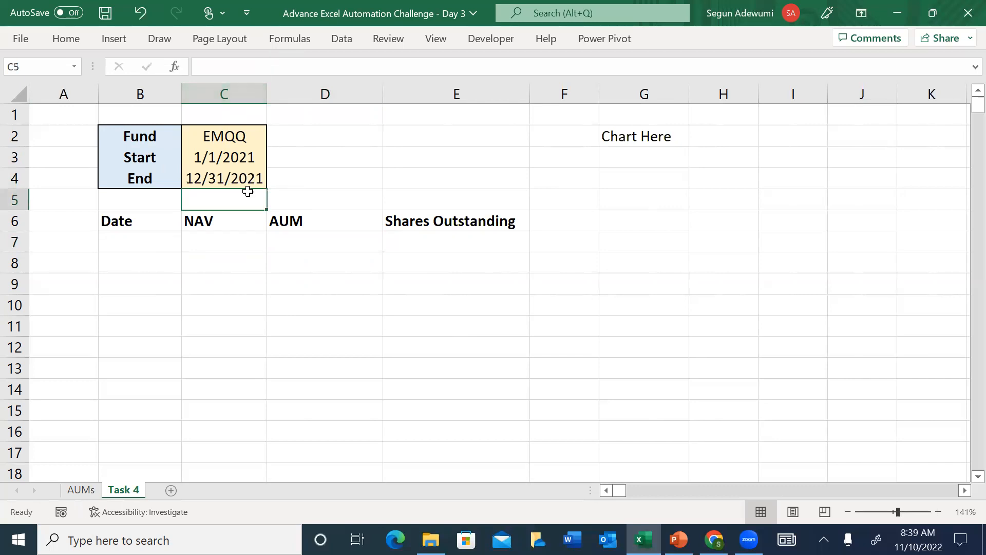
Step: Left-align the task heading and instructions in P2:P6
{"action": "left_click", "coordinate": [251, 264]}
{"action": "key", "text": "Right"}
{"action": "key", "text": "Right"}
{"action": "key", "text": "Right"}
{"action": "key", "text": "Right"}
{"action": "key", "text": "Right"}
{"action": "key", "text": "Right"}
{"action": "key", "text": "Right"}
{"action": "key", "text": "Right"}
{"action": "key", "text": "Right"}
{"action": "key", "text": "Right"}
{"action": "key", "text": "Right"}
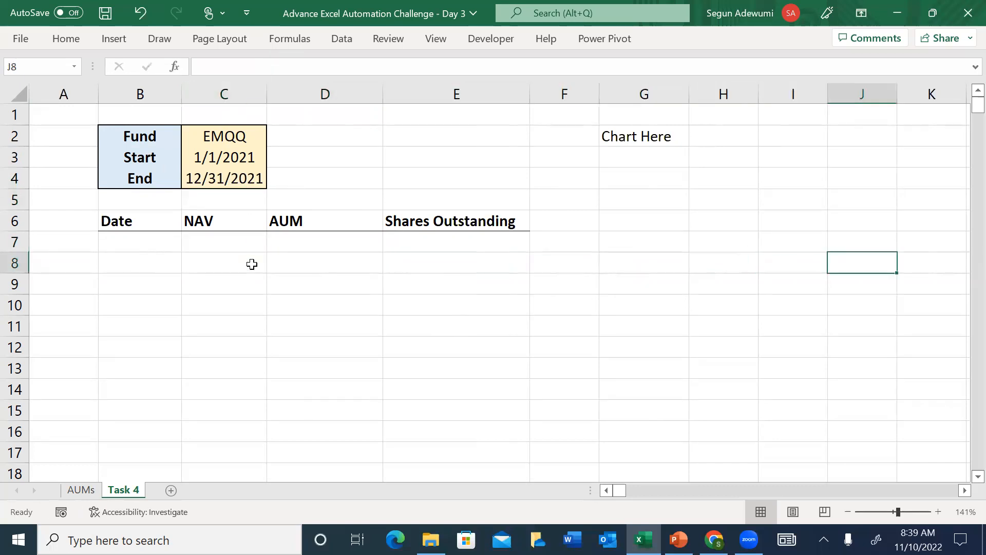
{"action": "key", "text": "Right"}
{"action": "key", "text": "Right"}
{"action": "key", "text": "Right"}
{"action": "key", "text": "Right"}
{"action": "key", "text": "Right"}
{"action": "key", "text": "Right"}
{"action": "key", "text": "Right"}
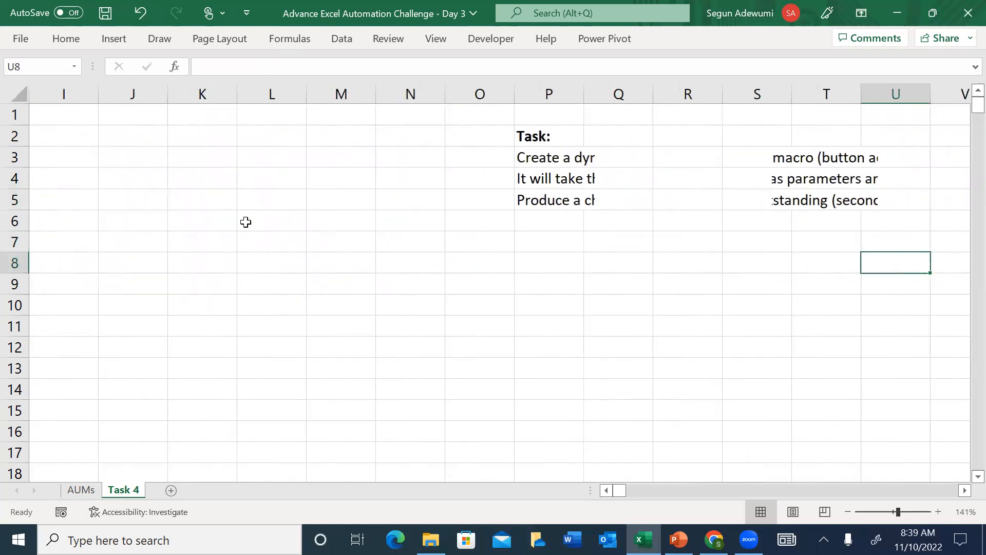
{"action": "left_click_drag", "start_coordinate": [542, 137], "coordinate": [542, 220]}
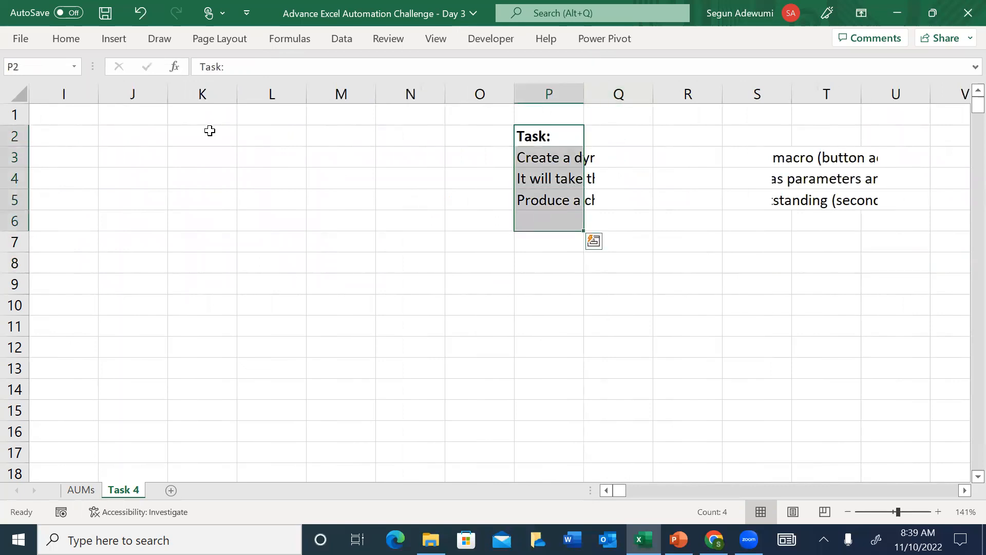
{"action": "left_click", "coordinate": [70, 41]}
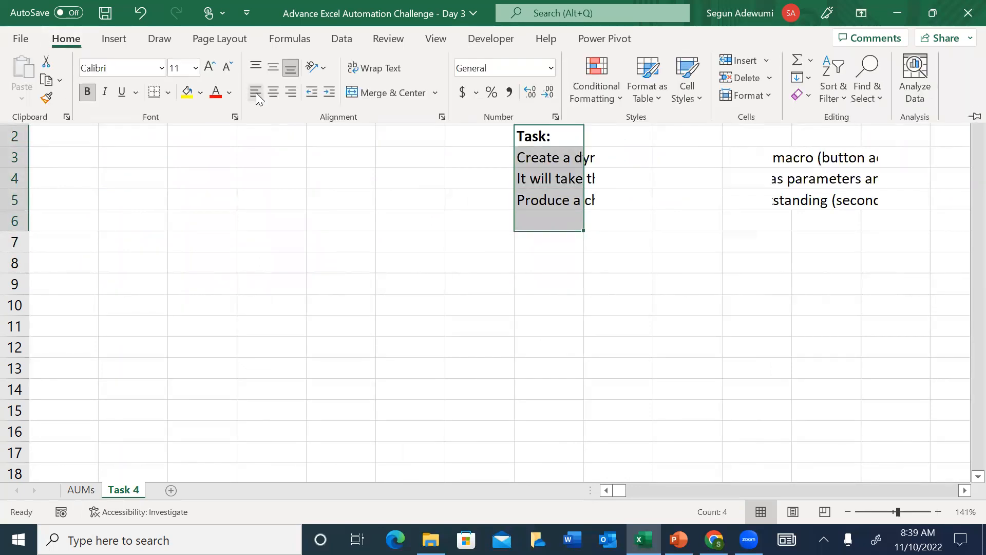
{"action": "left_click", "coordinate": [256, 92]}
{"action": "left_click", "coordinate": [537, 172]}
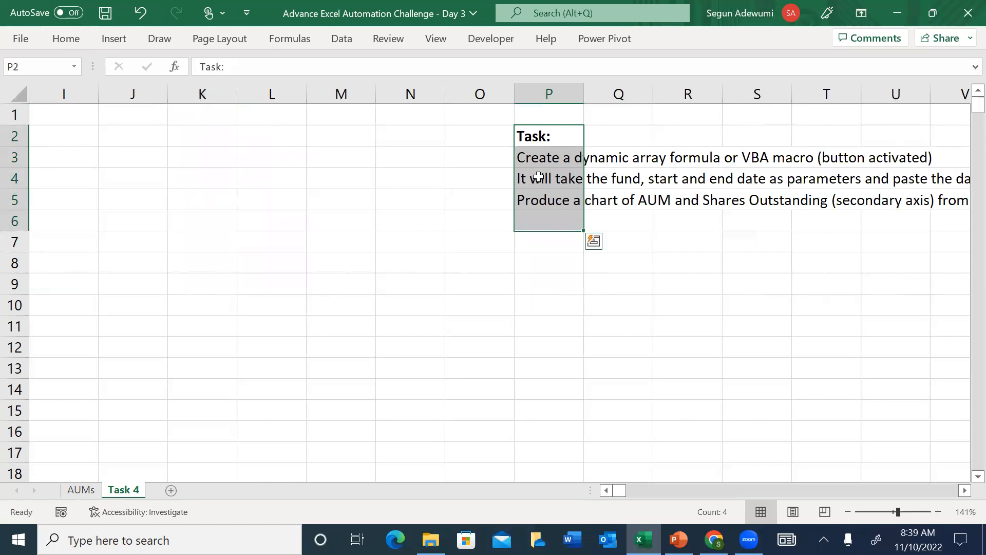
Step: Reread the complete task instructions below the Task heading in column P
{"action": "left_click", "coordinate": [534, 137]}
{"action": "key", "text": "Down"}
{"action": "key", "text": "Right"}
{"action": "key", "text": "Right"}
{"action": "key", "text": "Right"}
{"action": "key", "text": "Right"}
{"action": "key", "text": "Right"}
{"action": "key", "text": "Right"}
{"action": "key", "text": "Right"}
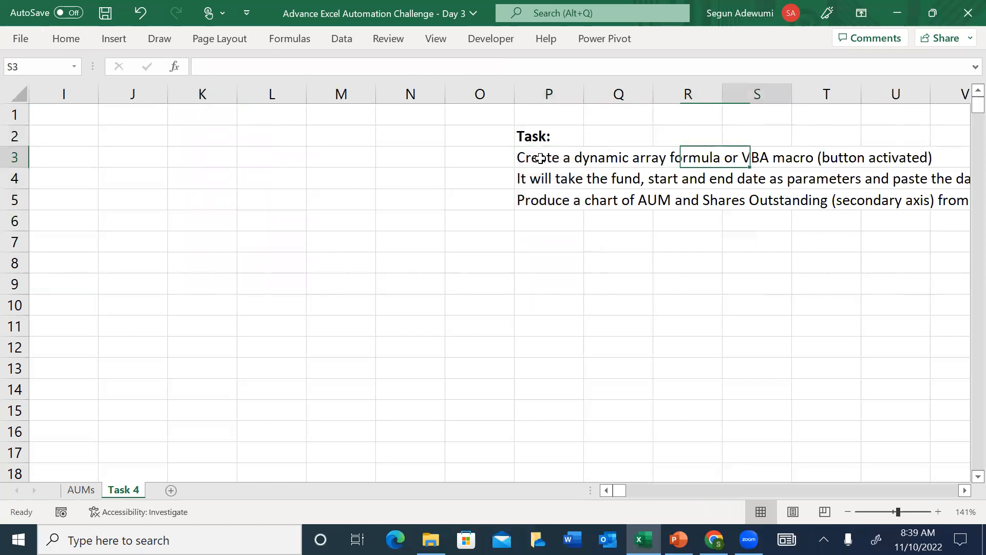
{"action": "key", "text": "Right"}
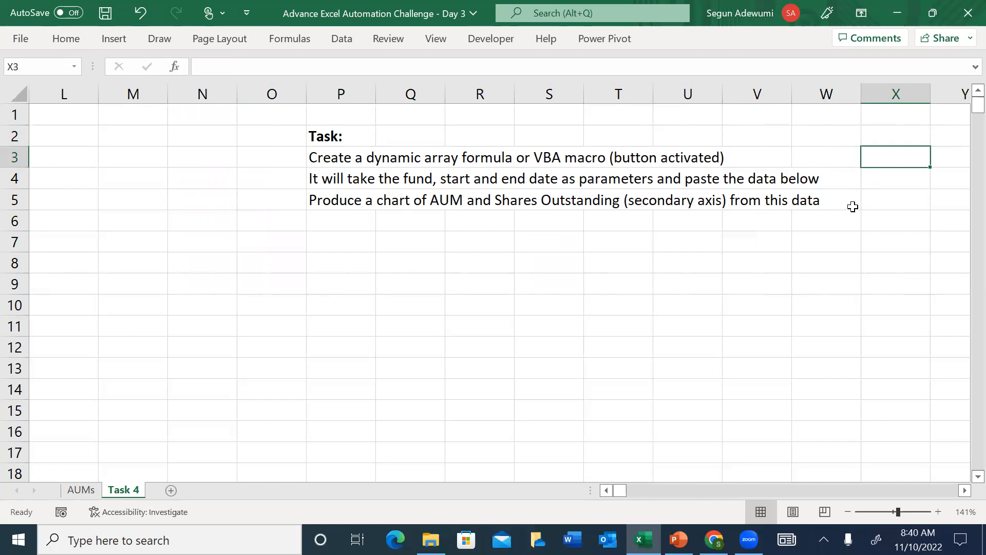
Step: Link the first cell under the Date header, B7, to the Start date with =C3
{"action": "left_click", "coordinate": [208, 222]}
{"action": "key", "text": "Left"}
{"action": "key", "text": "Left"}
{"action": "key", "text": "Left"}
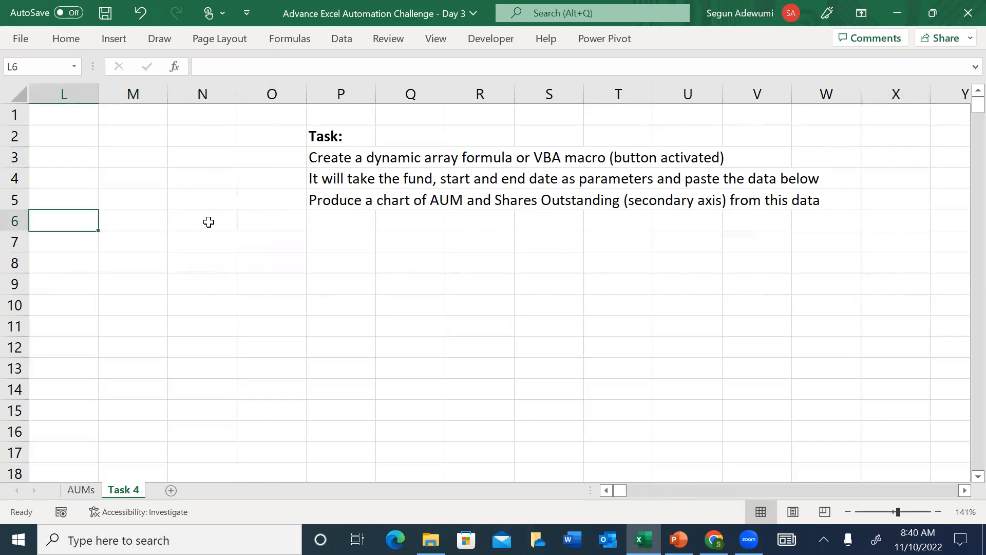
{"action": "key", "text": "Home"}
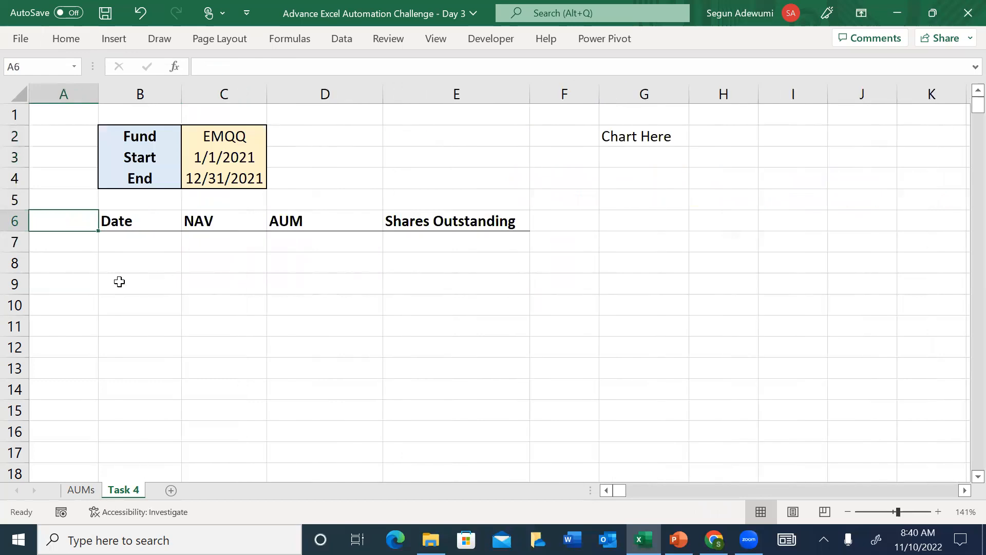
{"action": "left_click", "coordinate": [132, 243]}
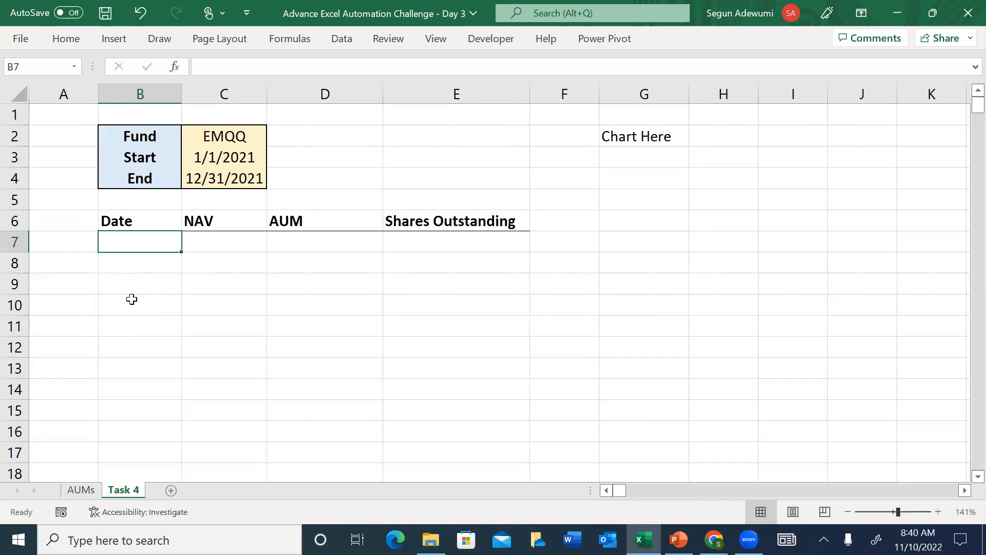
{"action": "type", "text": "="}
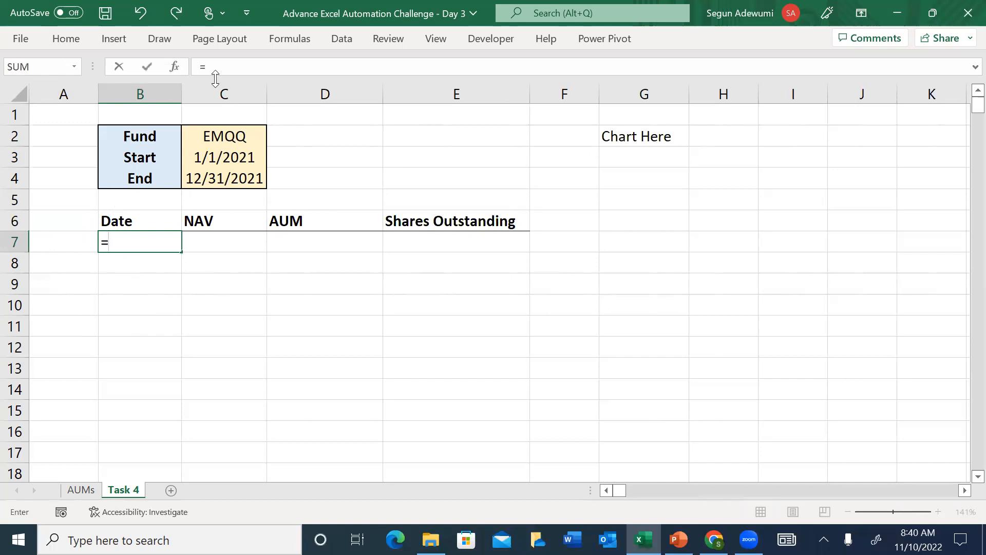
{"action": "left_click", "coordinate": [224, 157]}
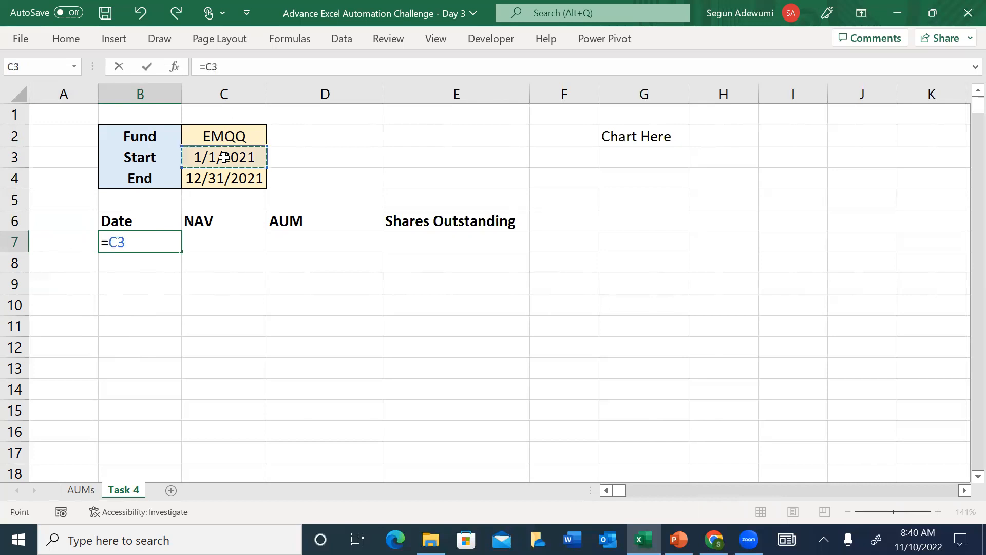
{"action": "key", "text": "Return"}
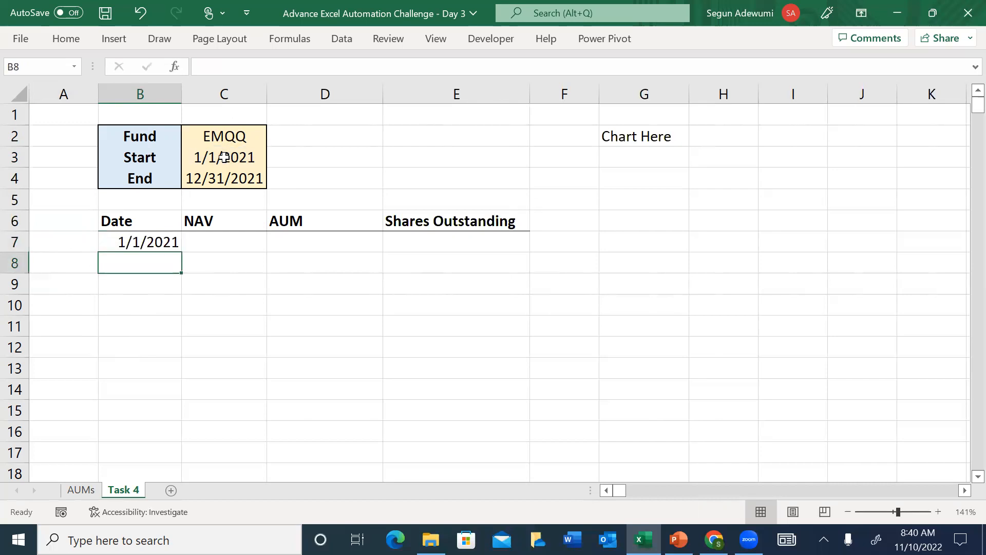
Step: Try the next-day formula =B7+1 in B8, and clear the cell again
{"action": "type", "text": "="}
{"action": "key", "text": "Up"}
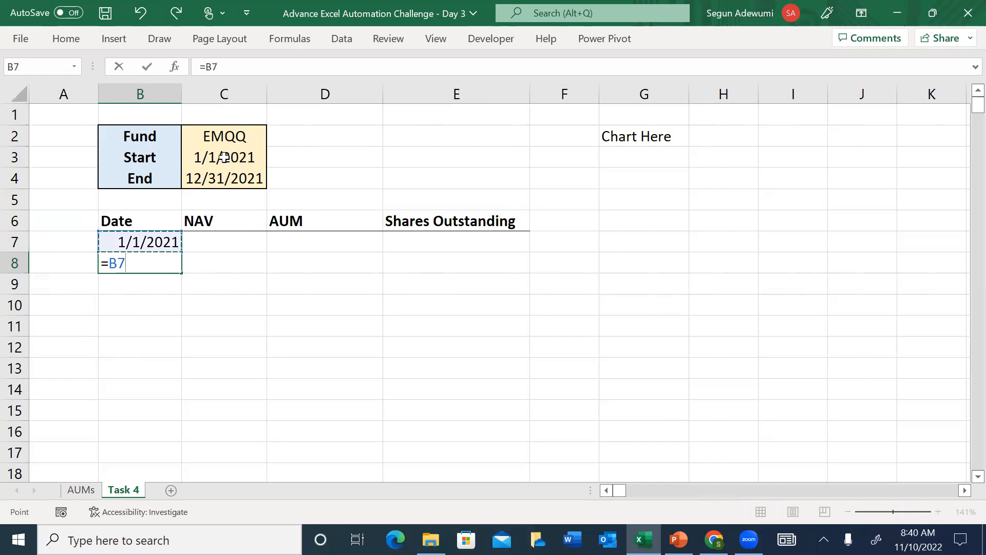
{"action": "type", "text": "1/"}
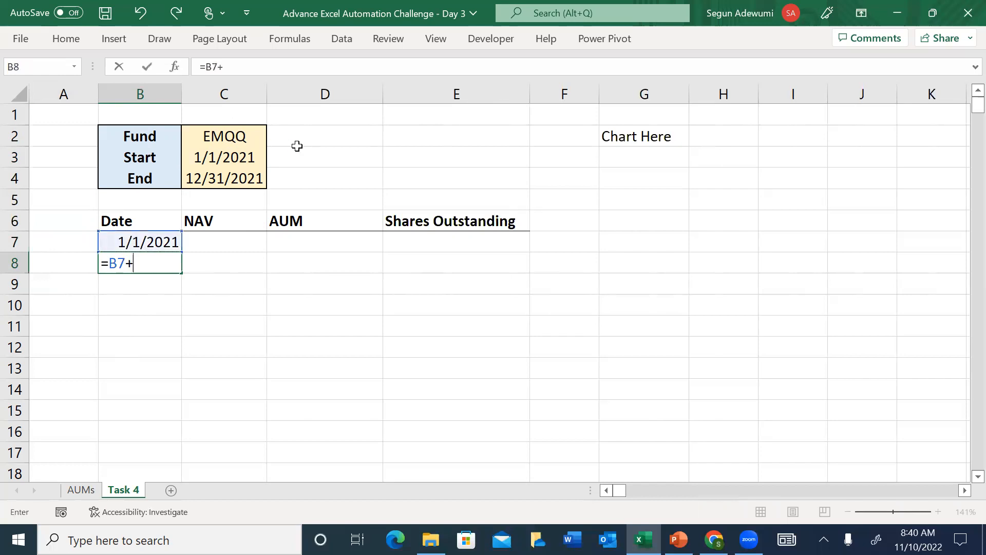
{"action": "type", "text": "1"}
{"action": "key", "text": "Return"}
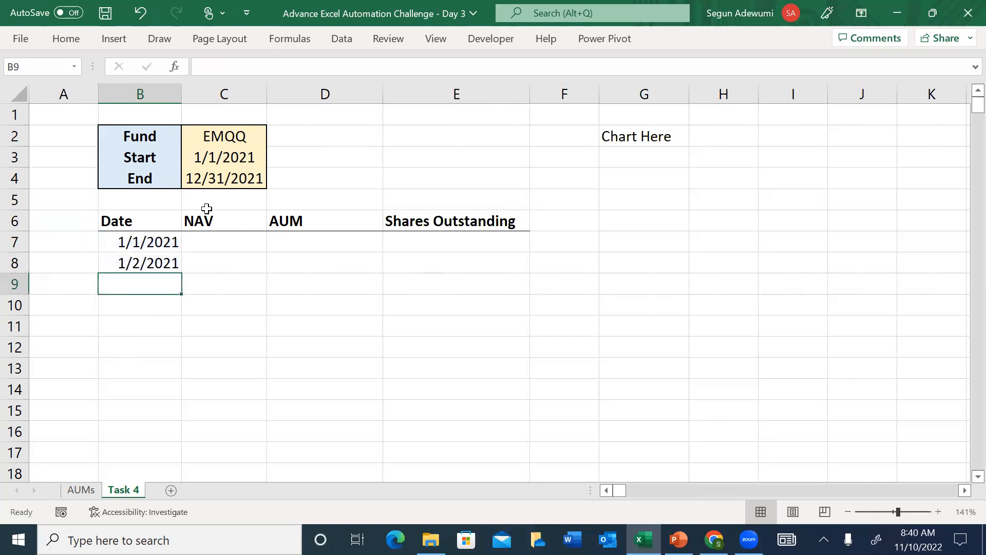
{"action": "key", "text": "Up"}
{"action": "key", "text": "Delete"}
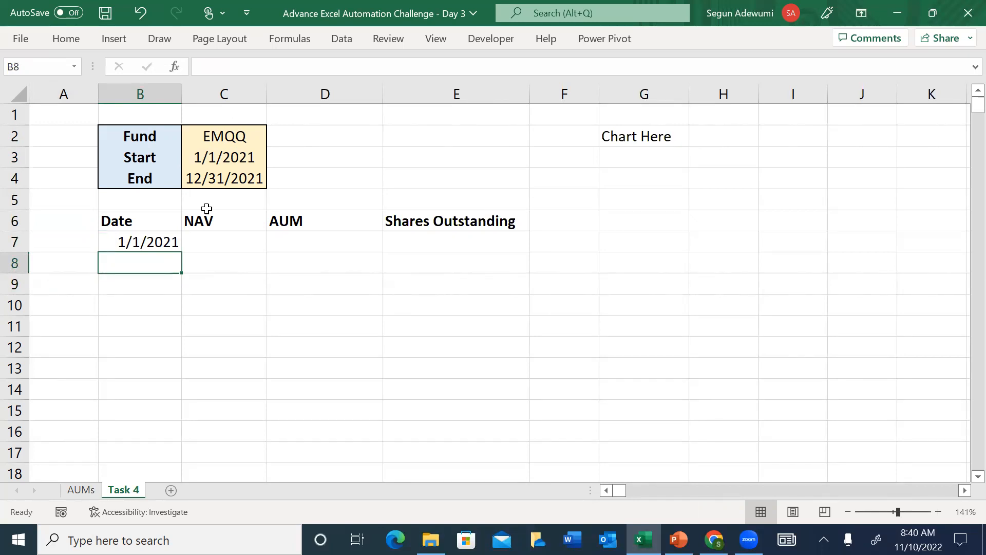
Step: Begin an IF formula in B8 whose logical test is $C$3+1>$C$4
{"action": "type", "text": "="}
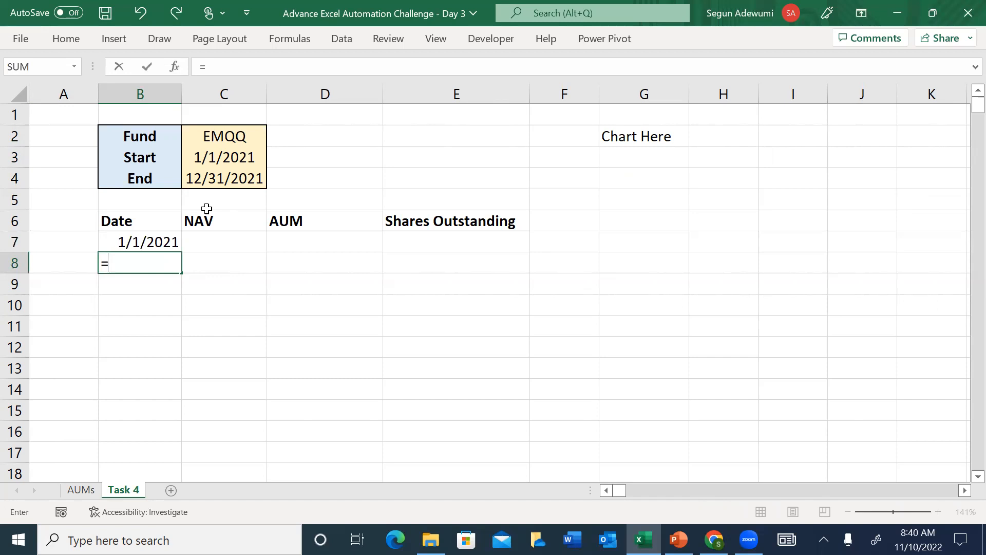
{"action": "type", "text": "if"}
{"action": "key", "text": "Tab"}
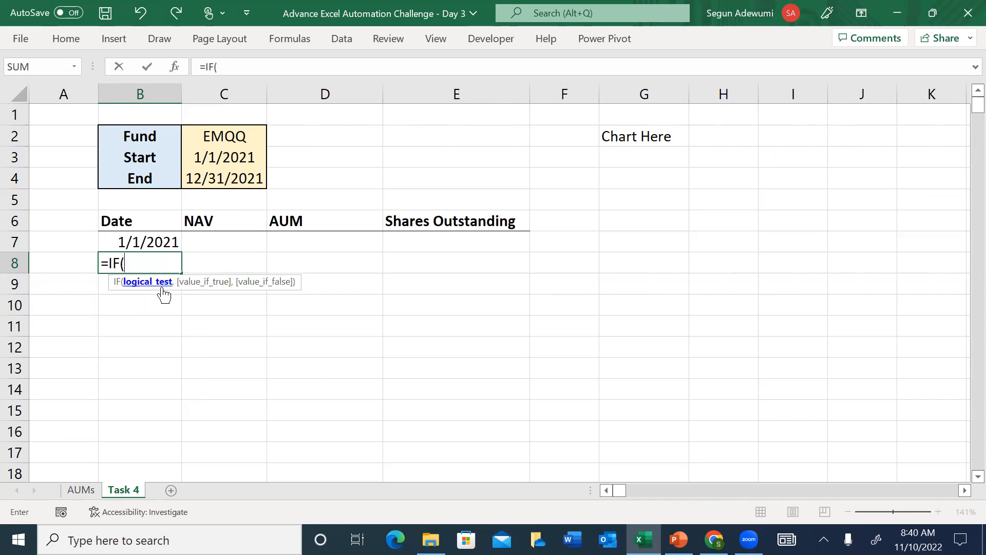
{"action": "left_click", "coordinate": [235, 158]}
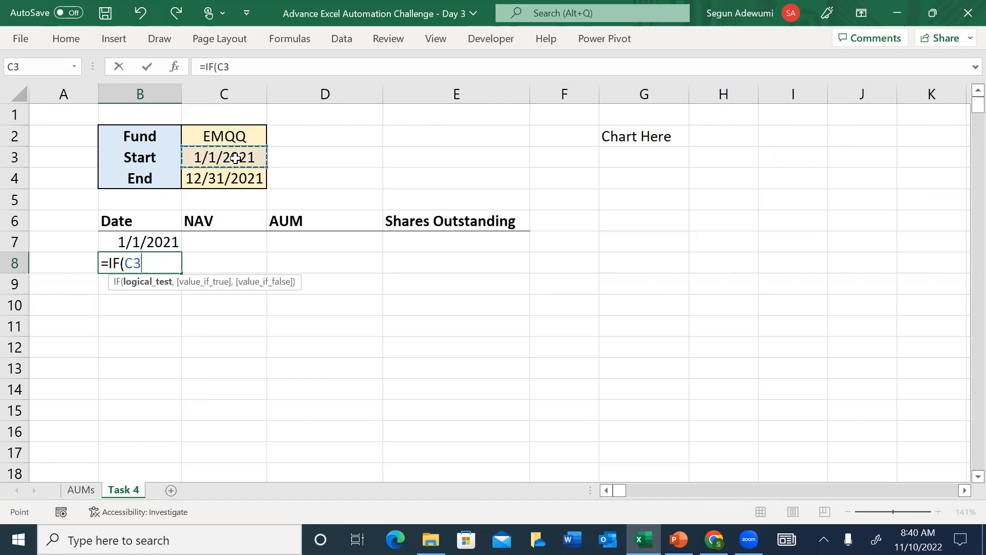
{"action": "key", "text": "F4"}
{"action": "type", "text": "+1>"}
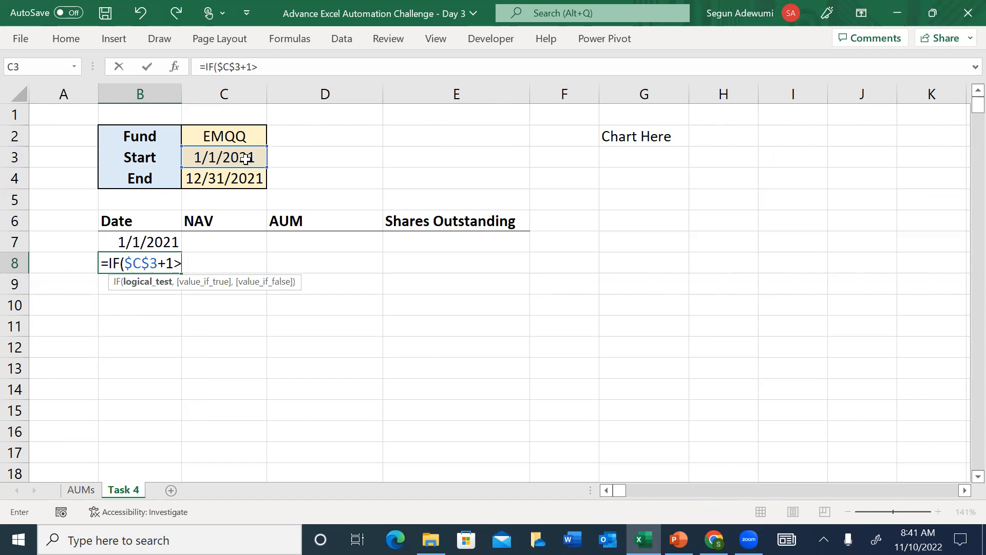
{"action": "left_click", "coordinate": [237, 182]}
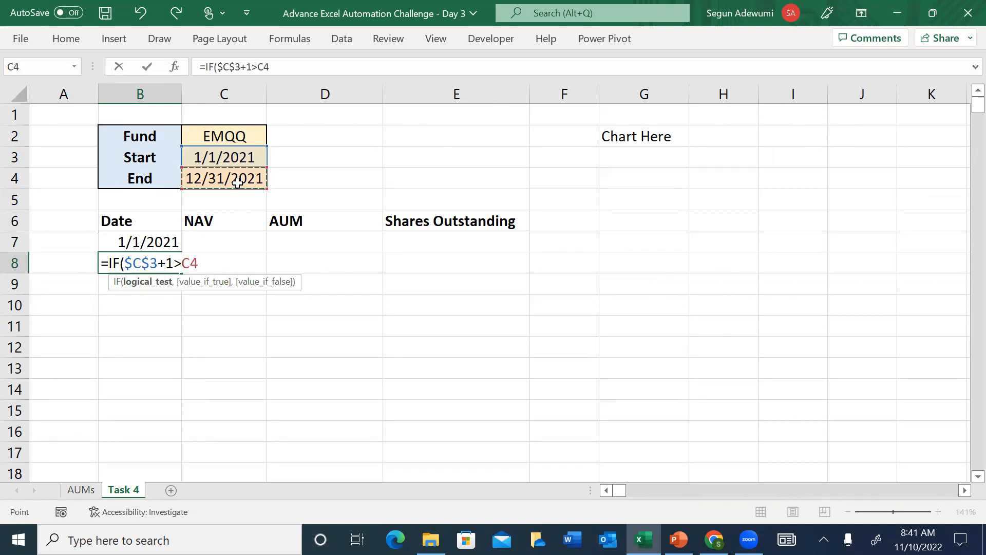
{"action": "key", "text": "F4"}
{"action": "type", "text": ","}
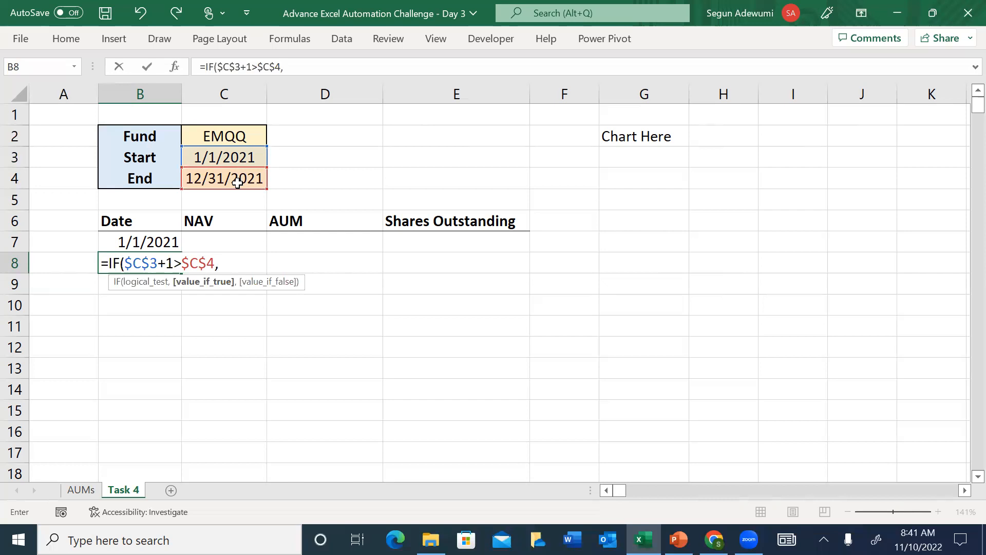
Step: Complete the B8 formula with an empty string if true and B7+1 if false, and review it
{"action": "type", "text": "\"\","}
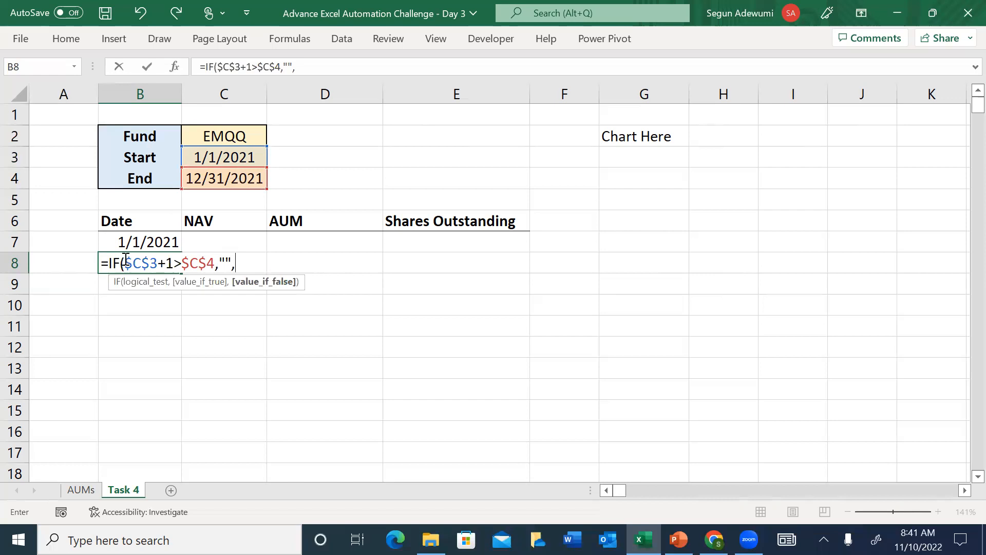
{"action": "left_click", "coordinate": [137, 244]}
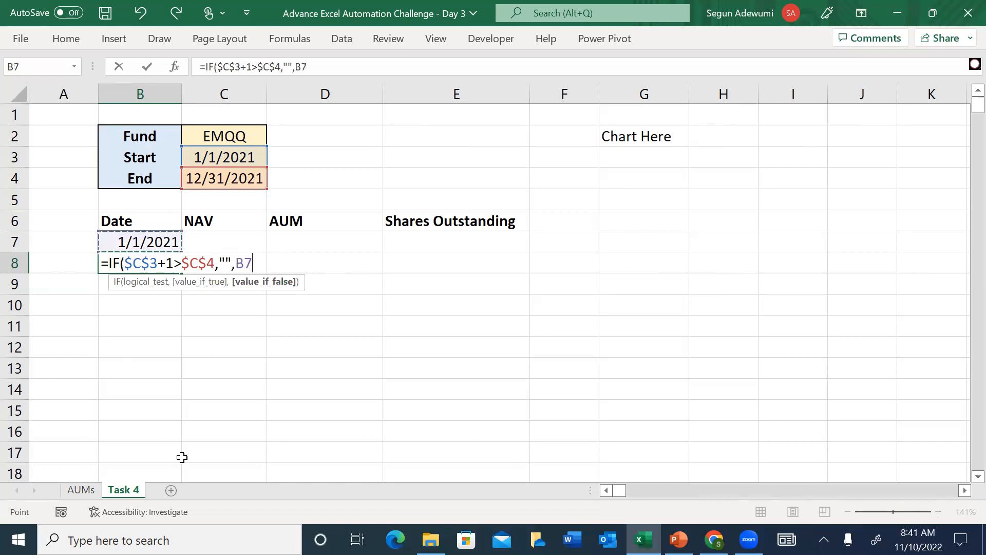
{"action": "type", "text": "+1)"}
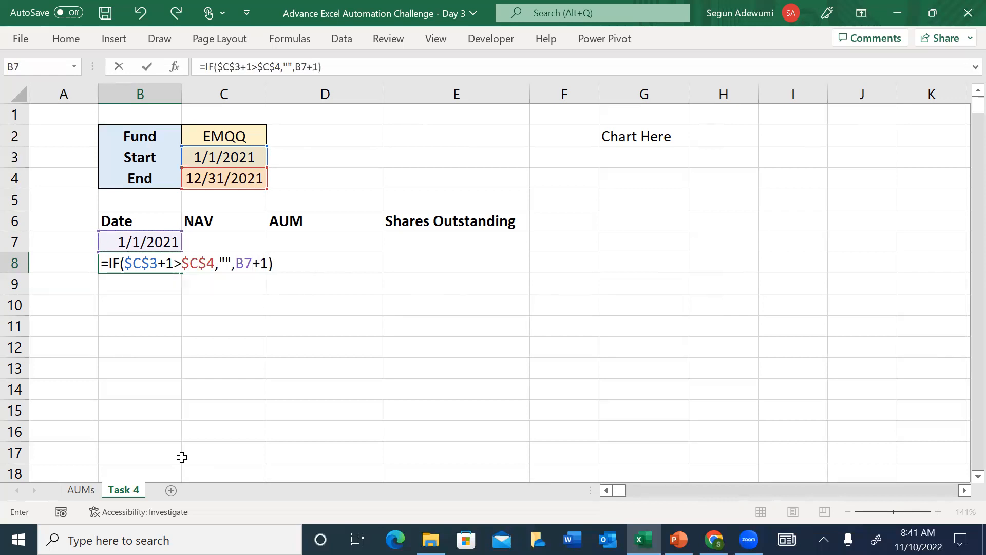
{"action": "key", "text": "Return"}
{"action": "key", "text": "Up"}
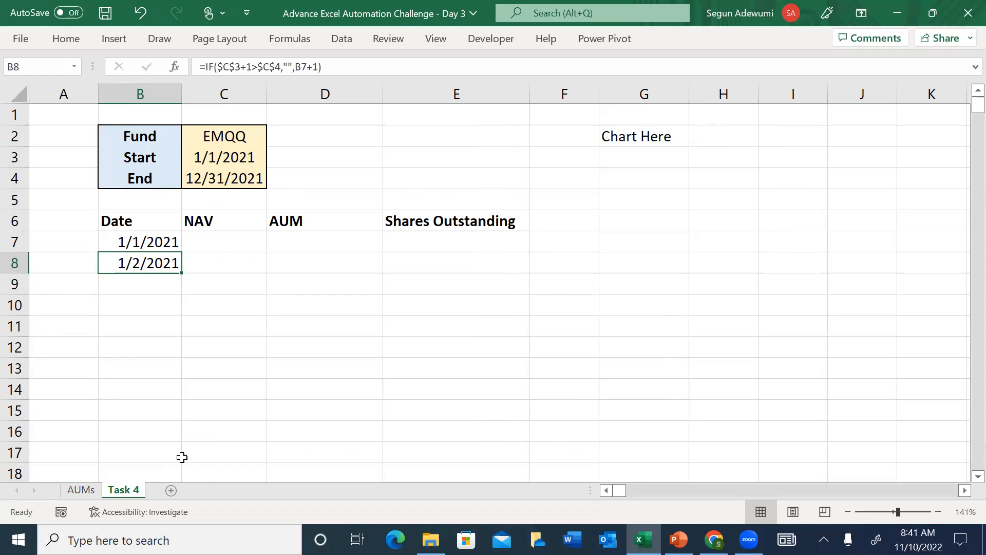
{"action": "left_click", "coordinate": [147, 242]}
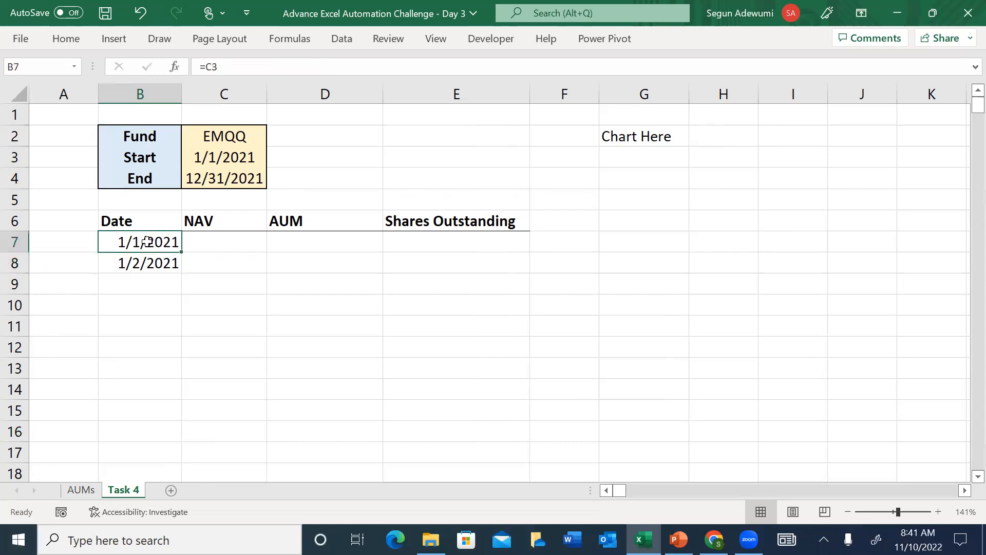
{"action": "left_click", "coordinate": [148, 264]}
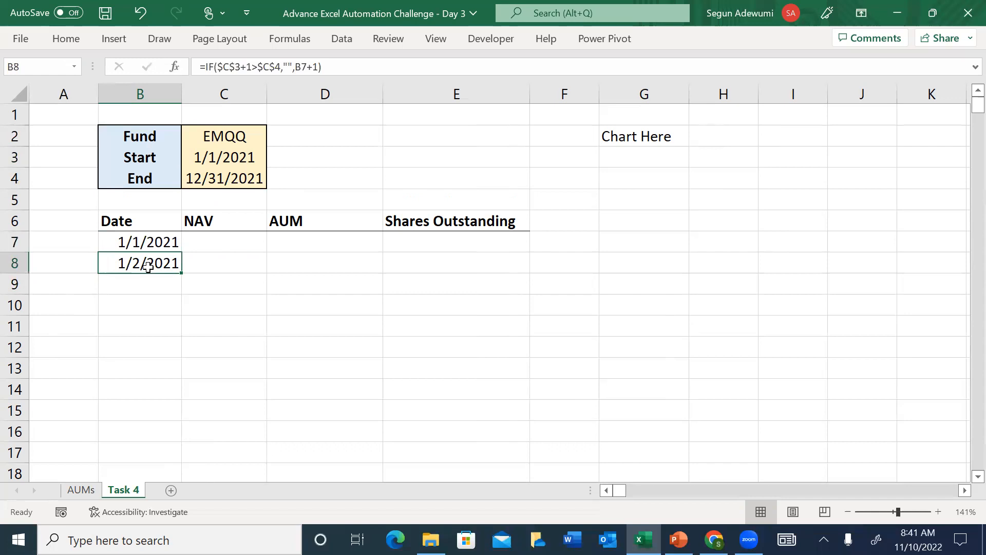
{"action": "double_click", "coordinate": [148, 264]}
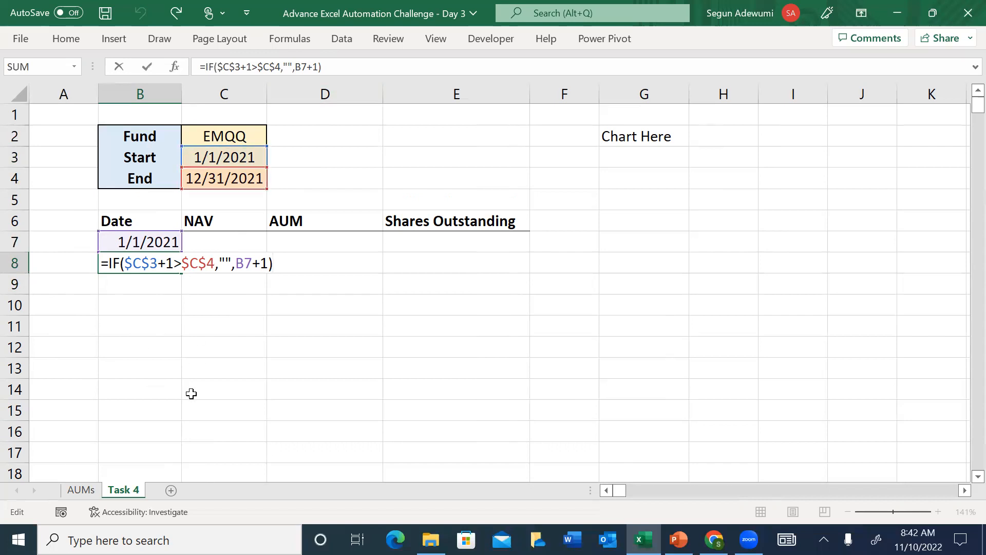
{"action": "key", "text": "ctrl+Return"}
Step: Enter =ROW(A1) in A8, beside the second date
{"action": "key", "text": "Left"}
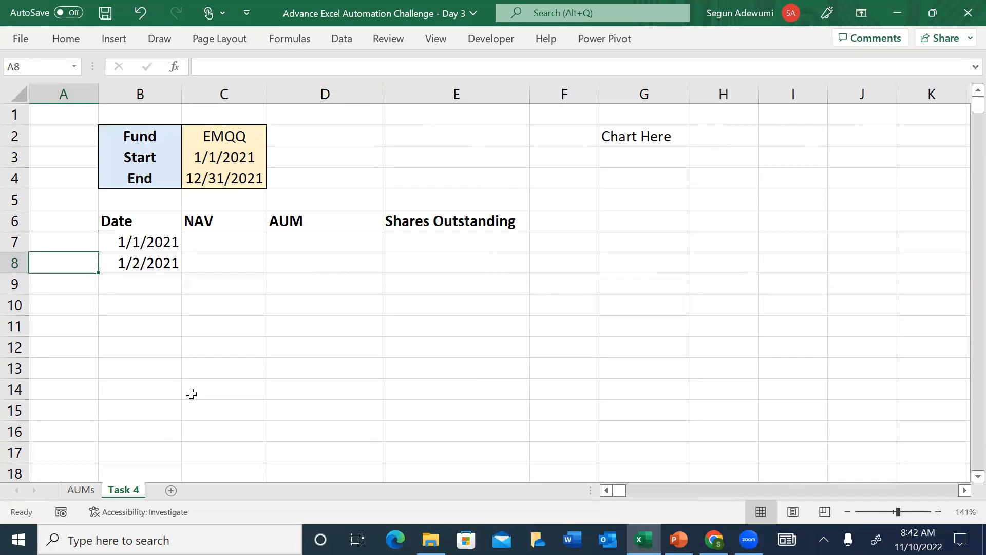
{"action": "type", "text": "=row"}
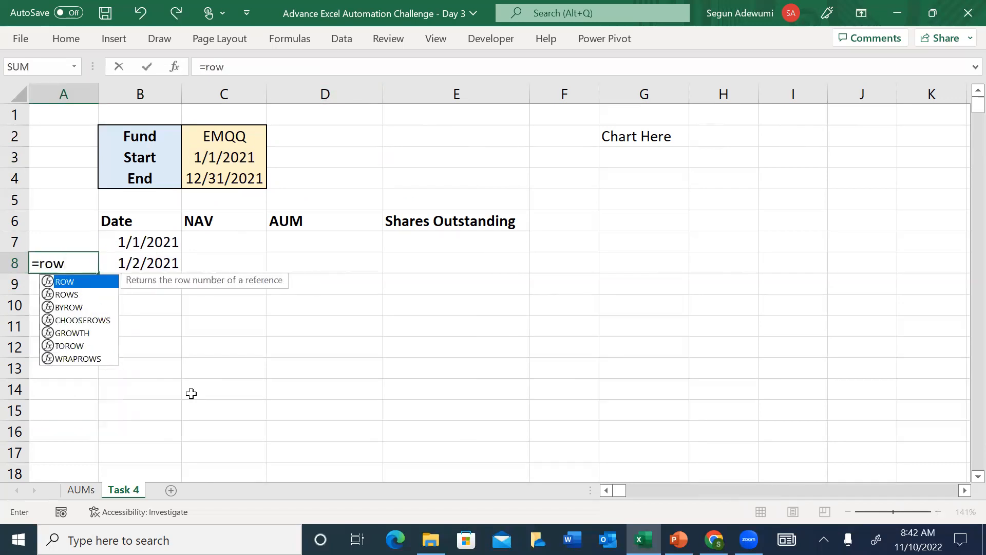
{"action": "key", "text": "Tab"}
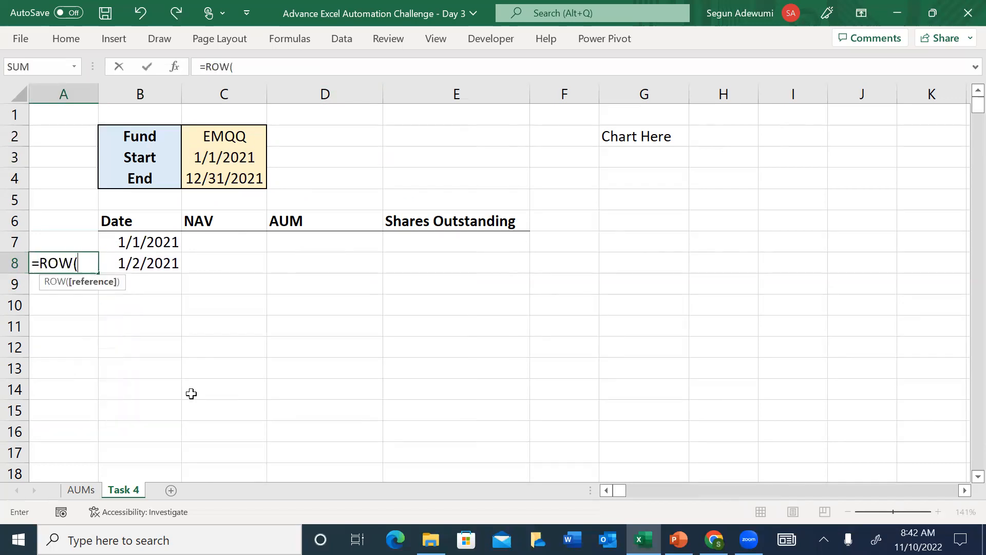
{"action": "left_click", "coordinate": [58, 115]}
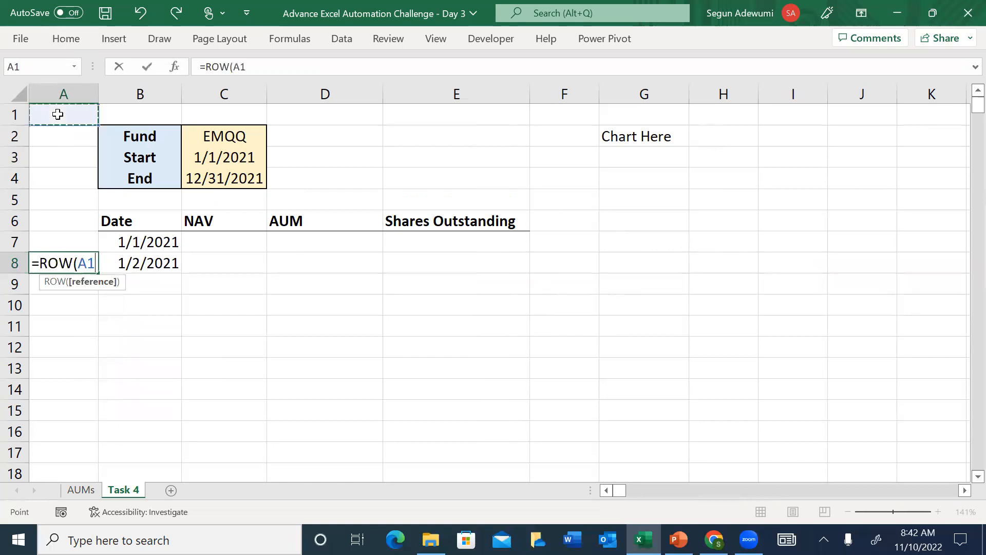
{"action": "type", "text": ")"}
{"action": "key", "text": "Return"}
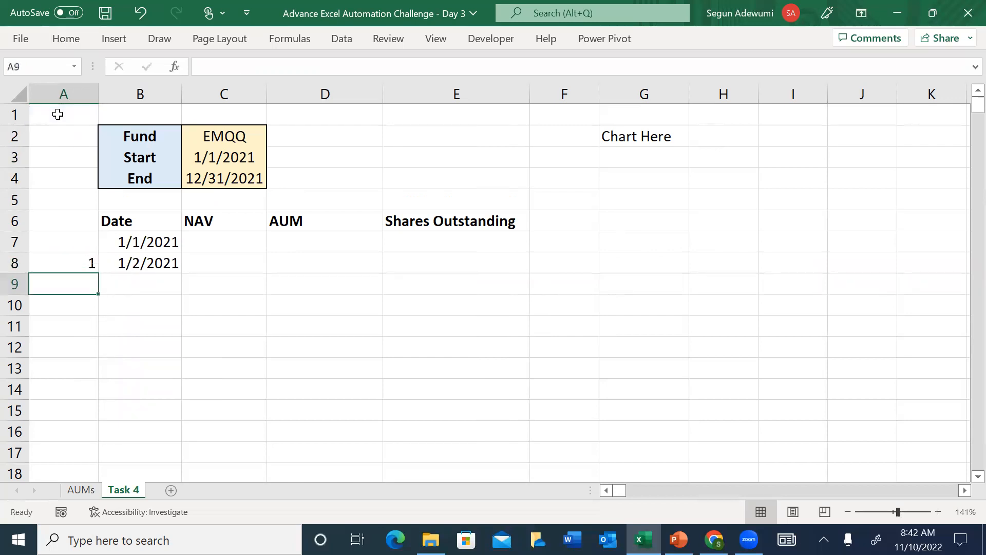
Step: Enter =ROW(A2) in A9
{"action": "key", "text": "Up"}
{"action": "key", "text": "Down"}
{"action": "type", "text": "=row"}
{"action": "key", "text": "Tab"}
{"action": "type", "text": ")"}
{"action": "key", "text": "BackSpace"}
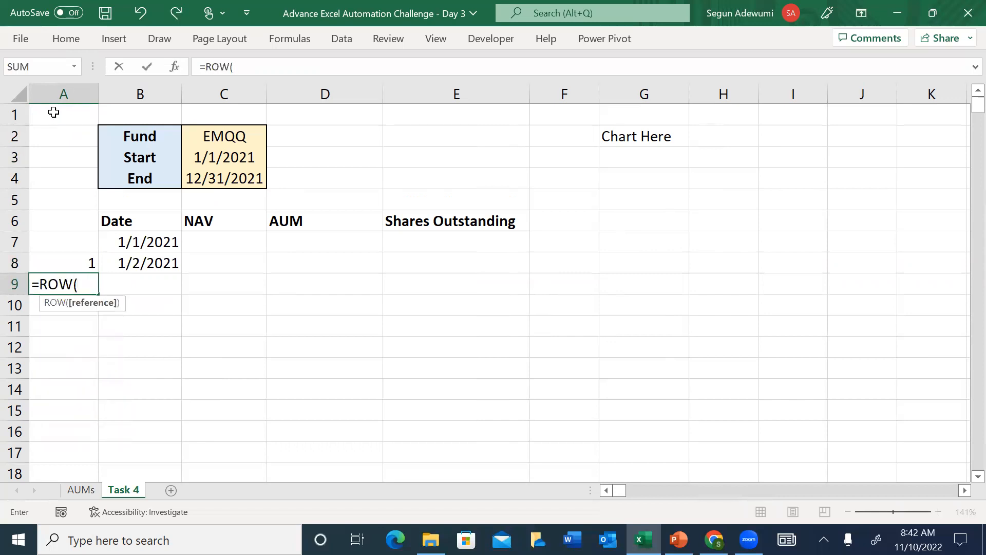
{"action": "left_click", "coordinate": [63, 134]}
{"action": "type", "text": ")"}
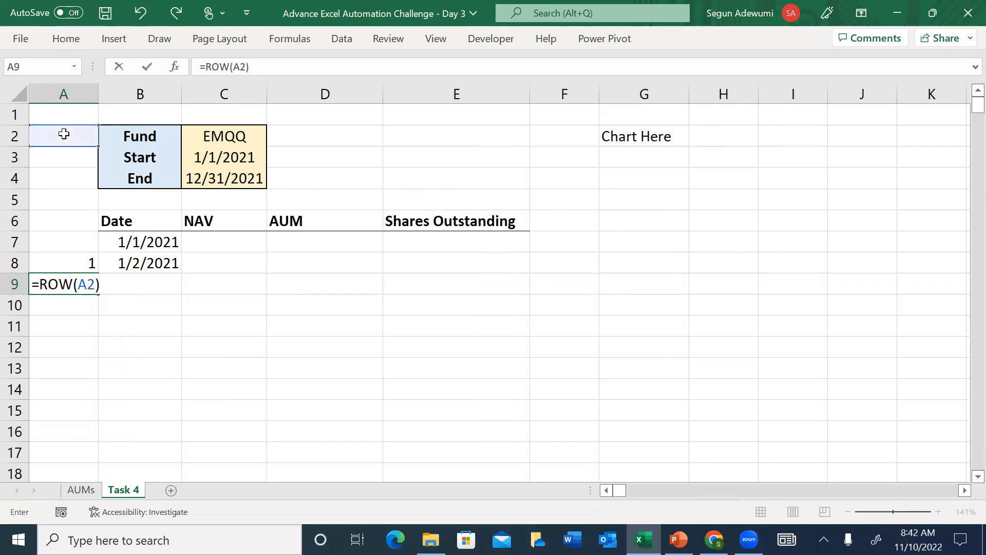
{"action": "key", "text": "Return"}
Step: Fill the ROW formula from A9 down to A15 and check the first and last filled cells
{"action": "key", "text": "Up"}
{"action": "key", "text": "shift+Down"}
{"action": "key", "text": "shift+Down"}
{"action": "key", "text": "shift+Down"}
{"action": "key", "text": "shift+Down"}
{"action": "key", "text": "shift+Down"}
{"action": "key", "text": "shift+Down"}
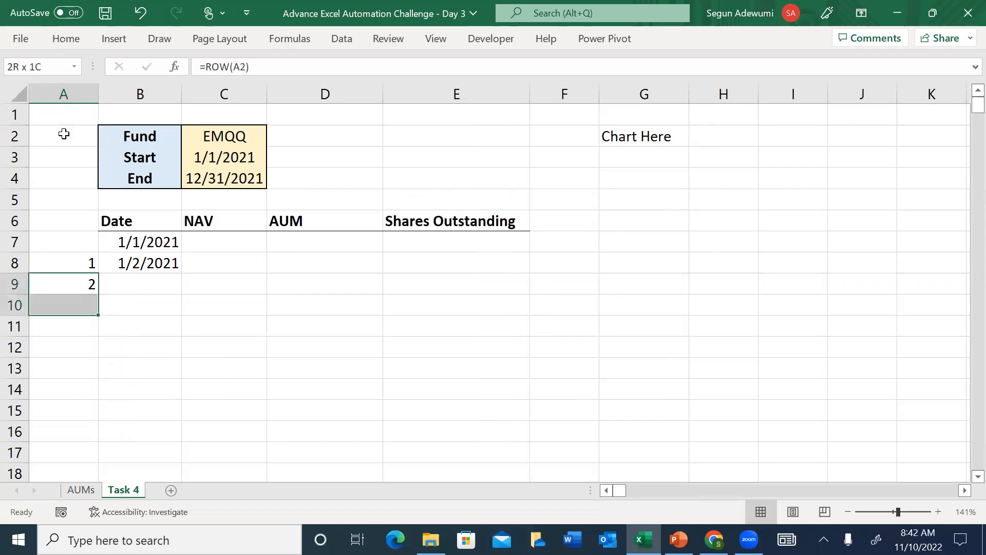
{"action": "key", "text": "ctrl+d"}
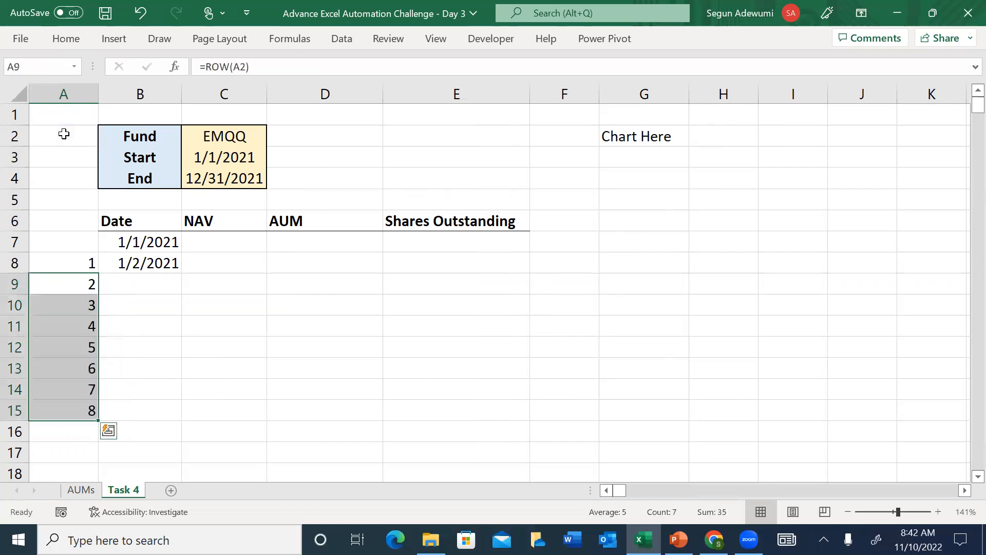
{"action": "left_click", "coordinate": [72, 282]}
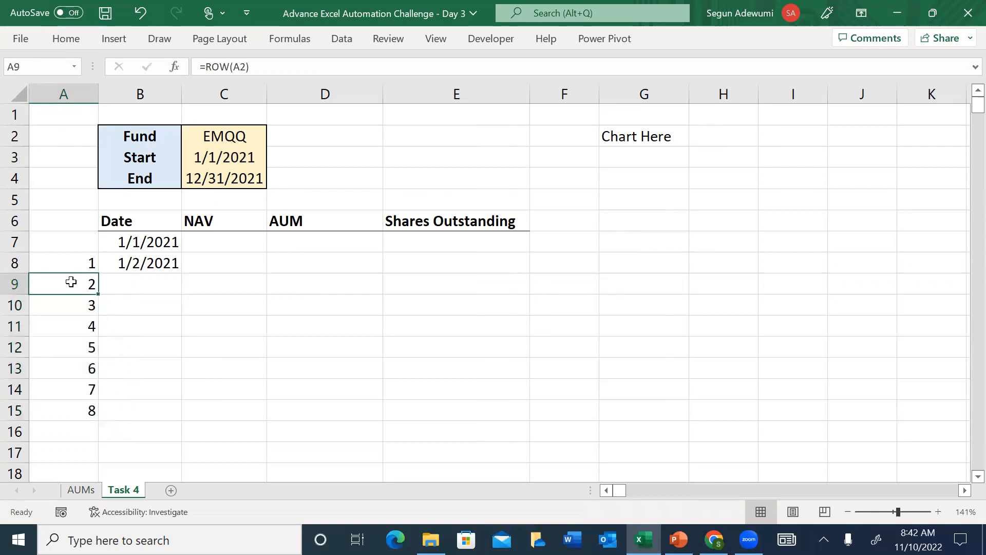
{"action": "left_click", "coordinate": [91, 413]}
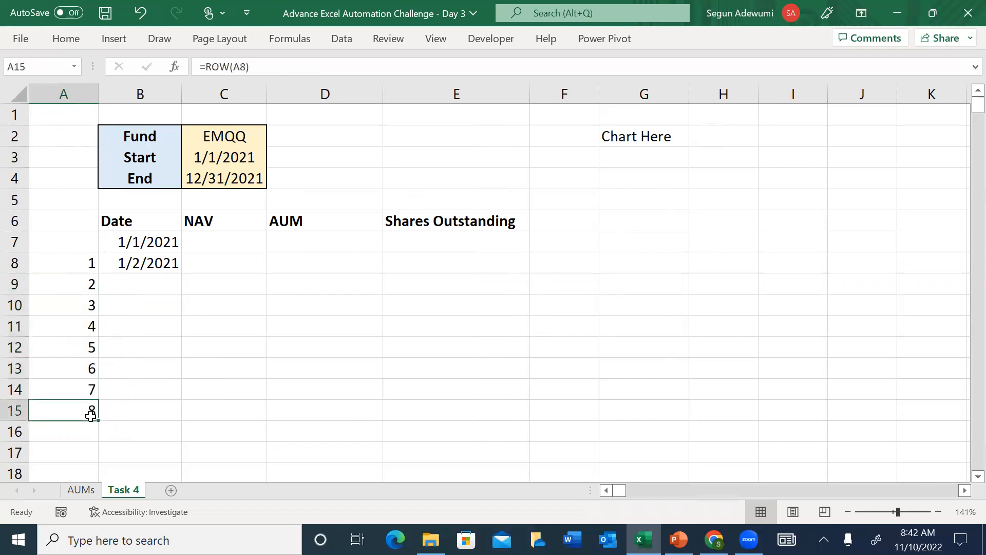
Step: Review the IF formula in B8, and clear both the ROW formulas in A8:A15 and the formula in B8
{"action": "left_click", "coordinate": [169, 259]}
{"action": "double_click", "coordinate": [165, 253]}
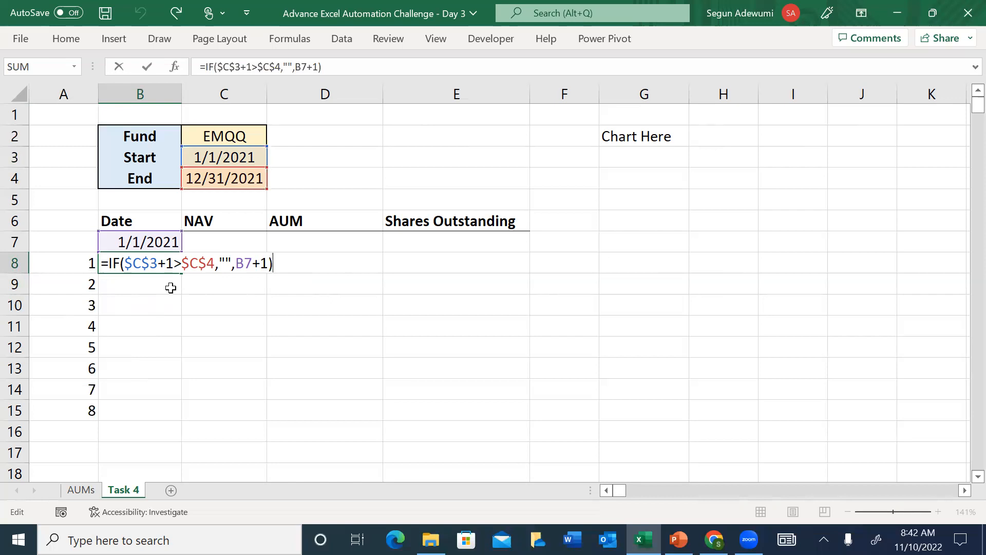
{"action": "key", "text": "ctrl+Return"}
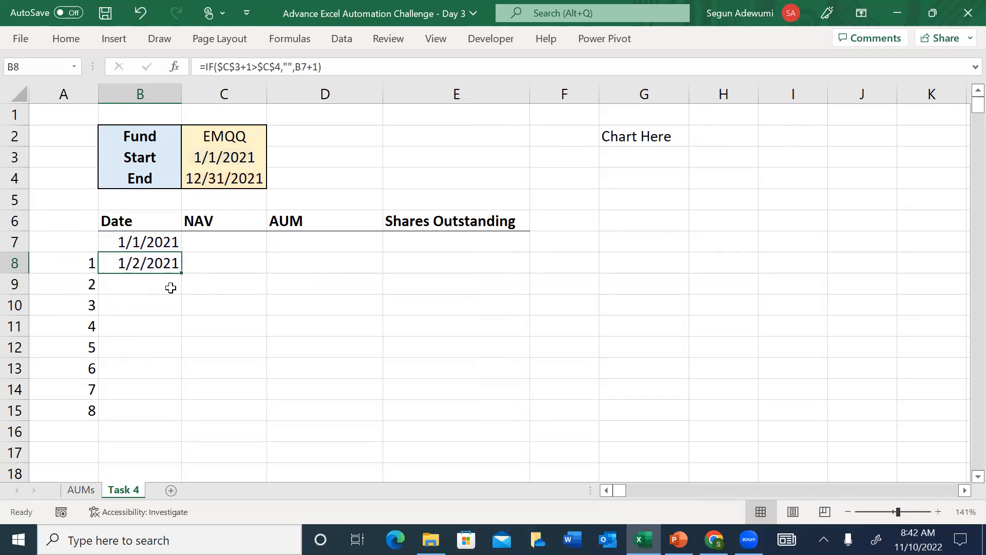
{"action": "key", "text": "Left"}
{"action": "key", "text": "ctrl+shift+Down"}
{"action": "key", "text": "Delete"}
{"action": "key", "text": "Right"}
{"action": "key", "text": "Delete"}
Step: Start an IF formula in B8 that tests whether $C$3+ROW(A1) is greater than $C$4
{"action": "type", "text": "=if"}
{"action": "key", "text": "Tab"}
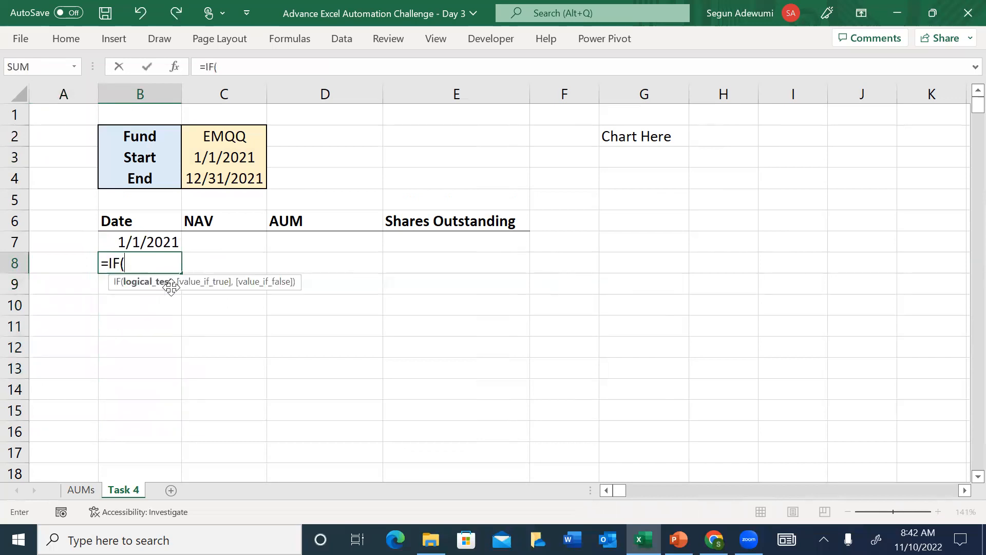
{"action": "left_click", "coordinate": [228, 157]}
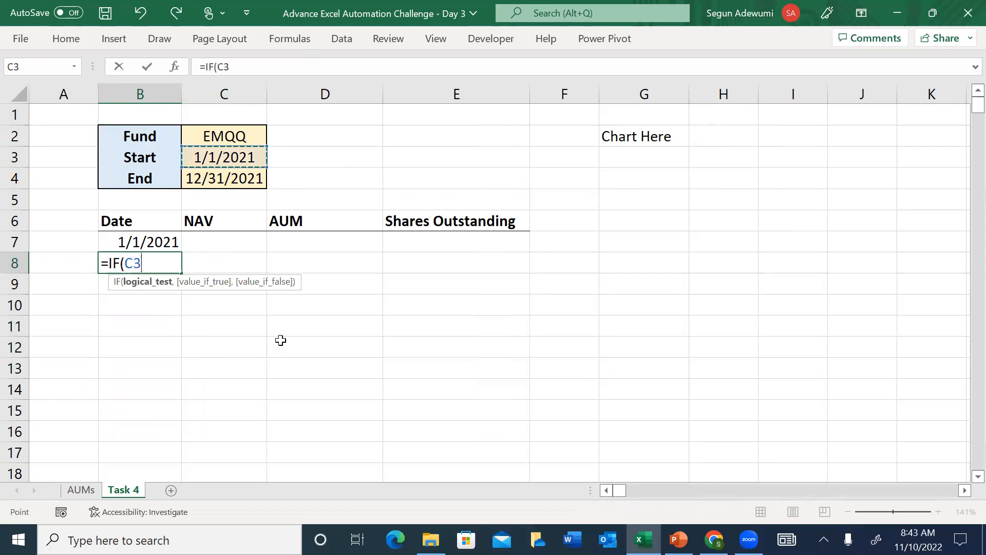
{"action": "key", "text": "F4"}
{"action": "type", "text": "+row"}
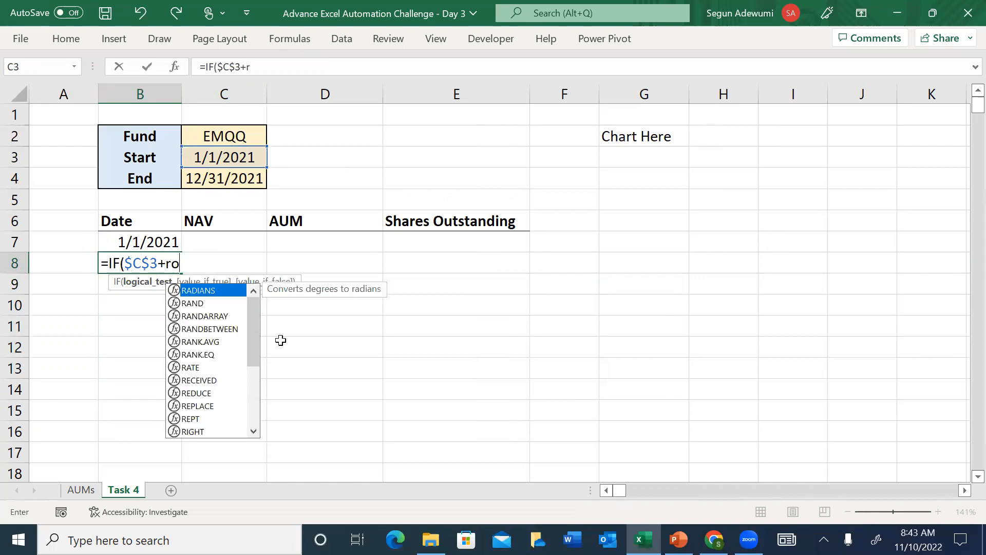
{"action": "key", "text": "Tab"}
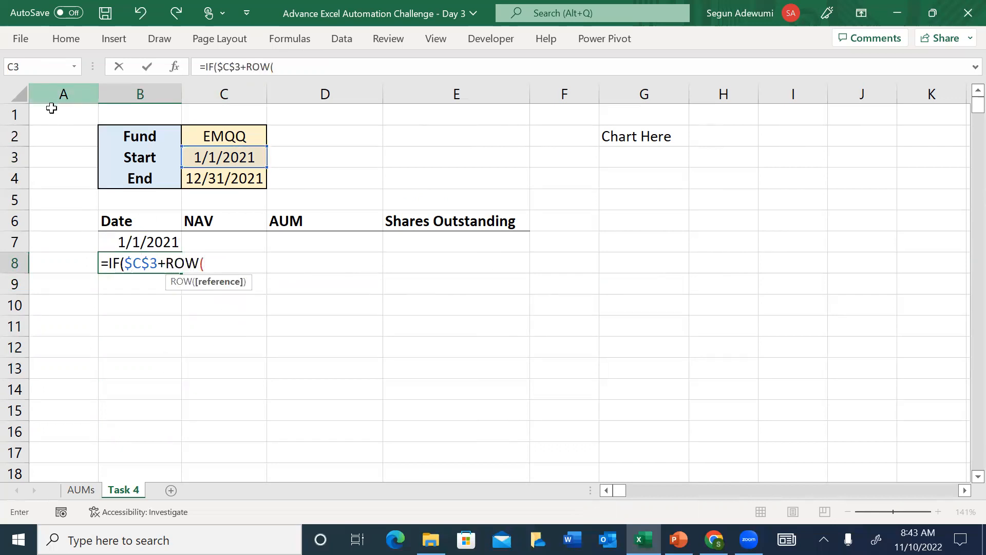
{"action": "left_click", "coordinate": [54, 117]}
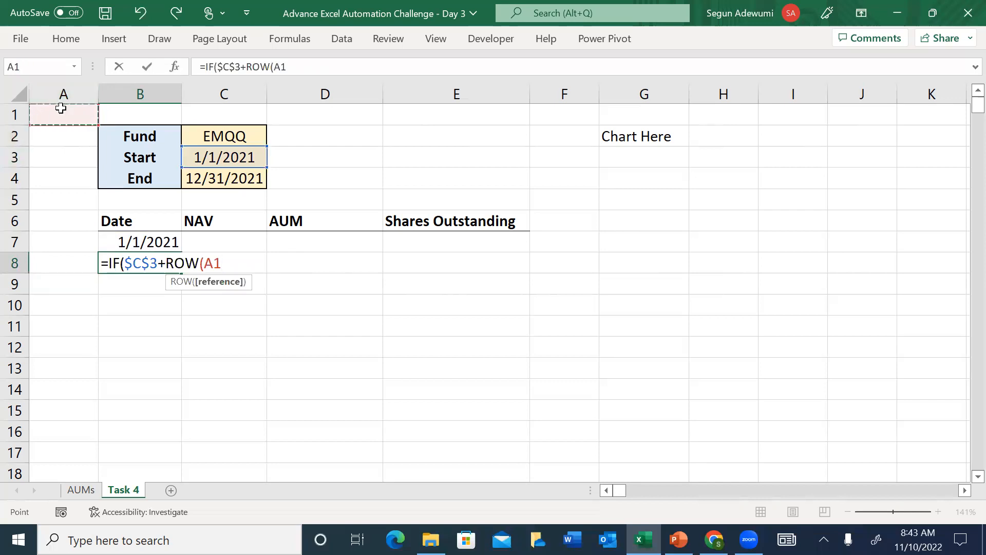
{"action": "type", "text": ")"}
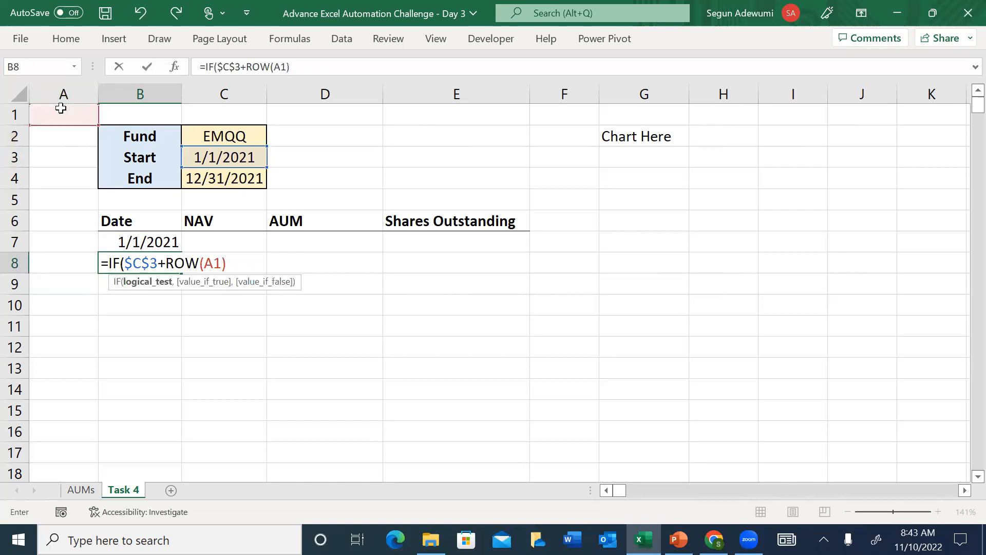
{"action": "type", "text": ">"}
{"action": "left_click", "coordinate": [215, 180]}
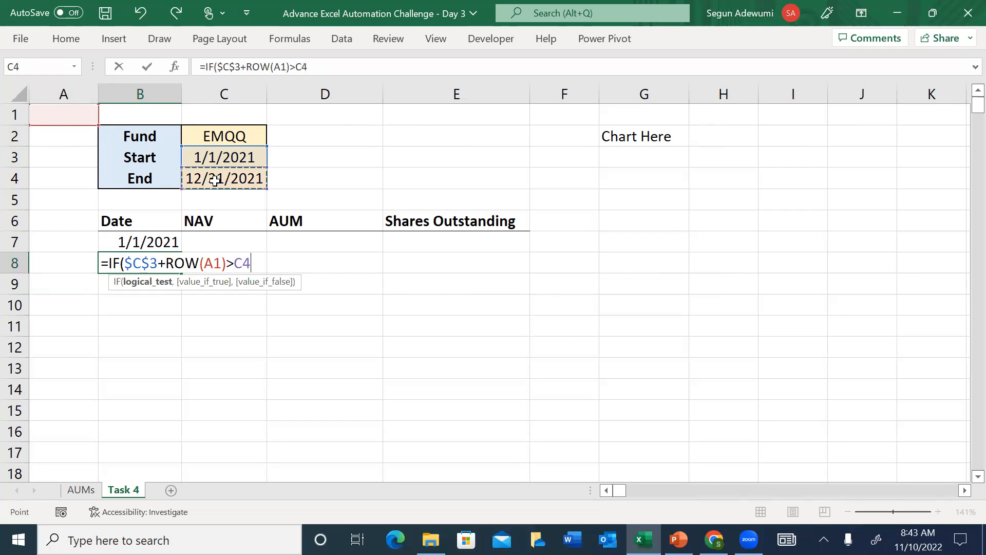
{"action": "key", "text": "F4"}
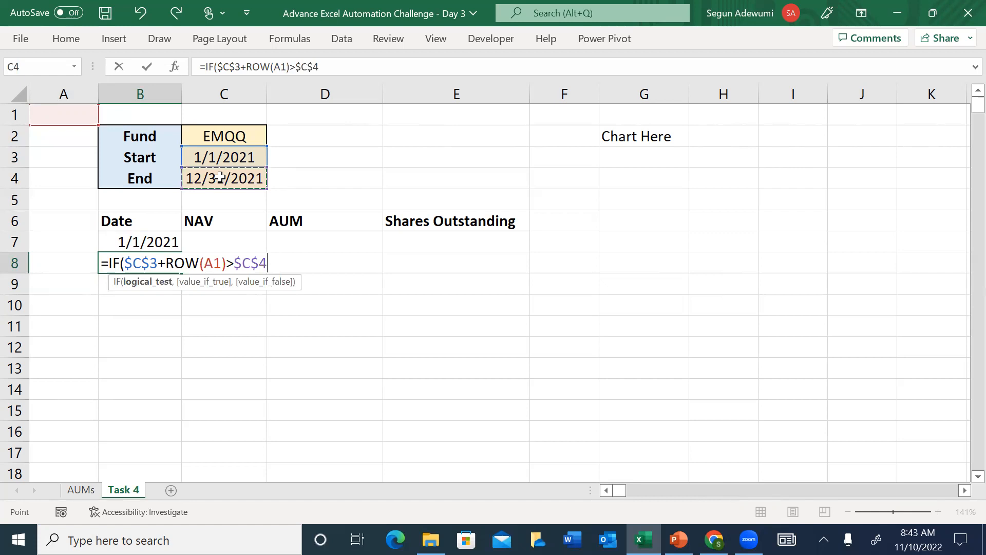
Step: Complete the IF formula in B8 with "" as the true value and B7+1 as the false value
{"action": "type", "text": ","}
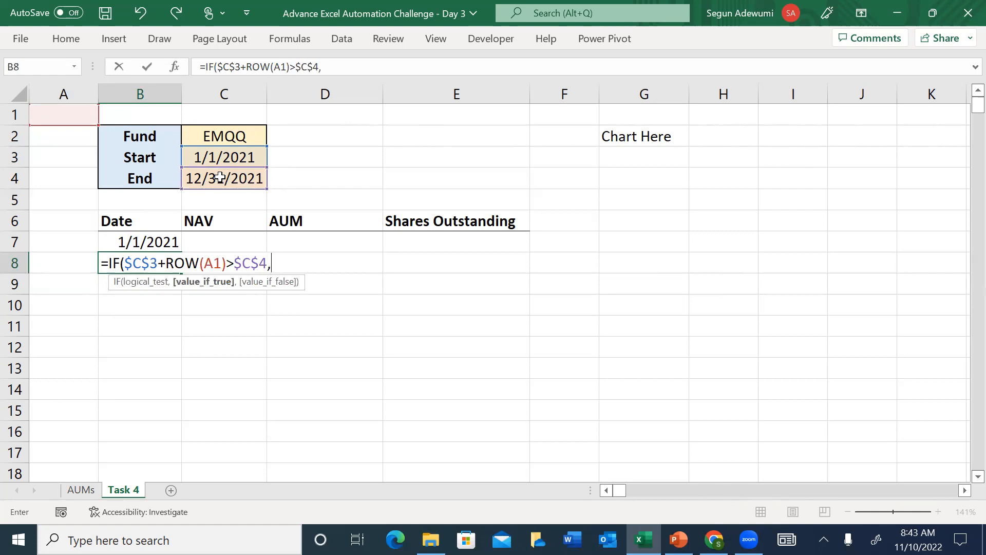
{"action": "type", "text": "\"\""}
{"action": "type", "text": ","}
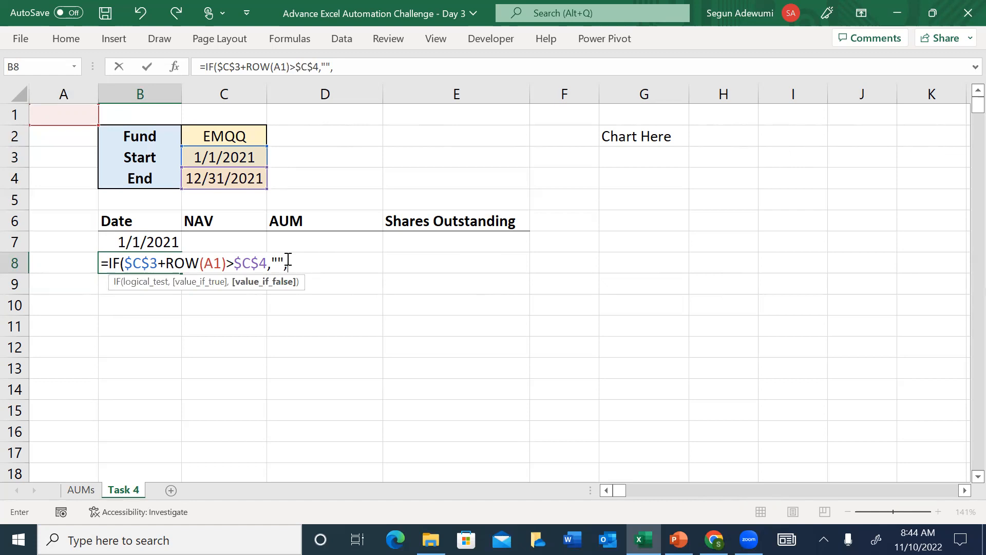
{"action": "left_click", "coordinate": [150, 241]}
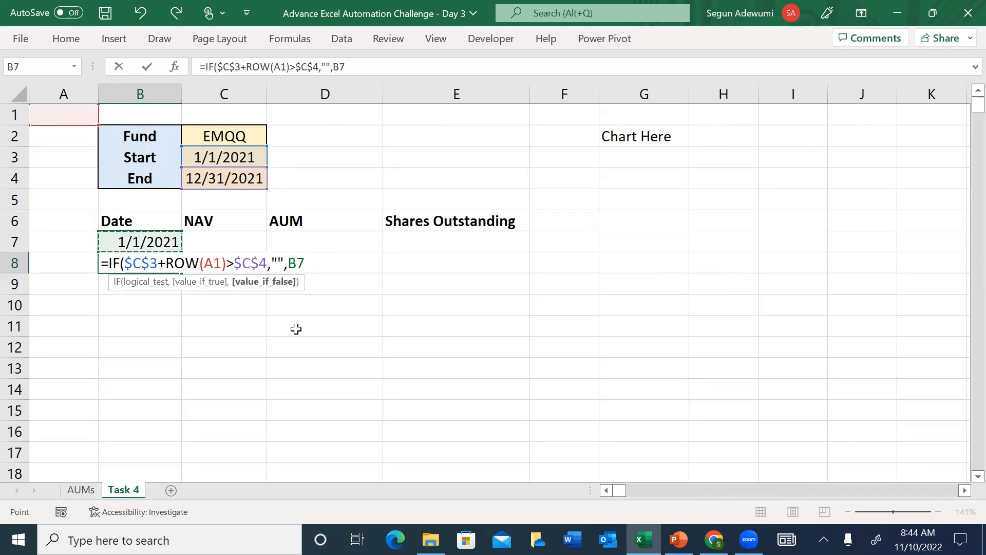
{"action": "type", "text": "+1)"}
{"action": "key", "text": "Return"}
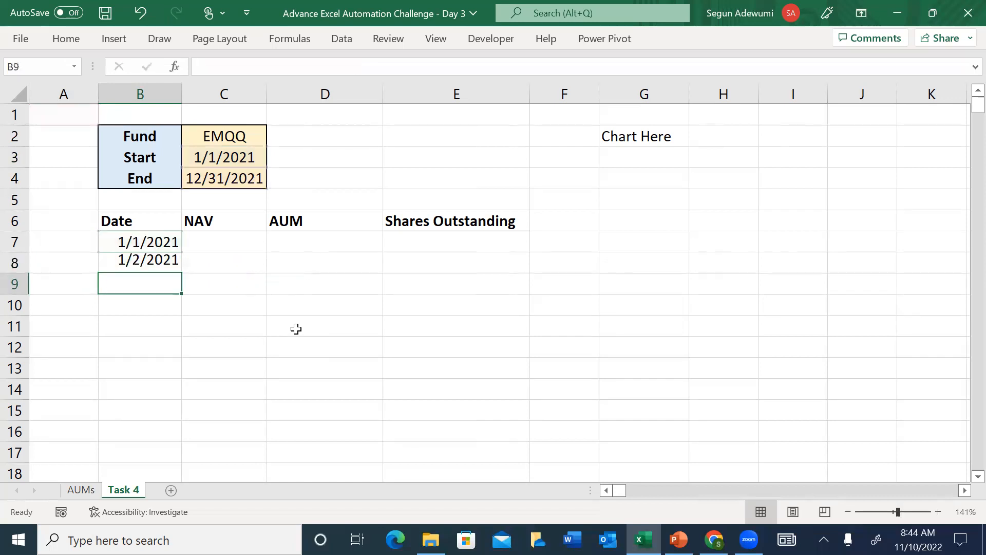
Step: Fill the date formula from B8 down column B to row 389
{"action": "key", "text": "Up"}
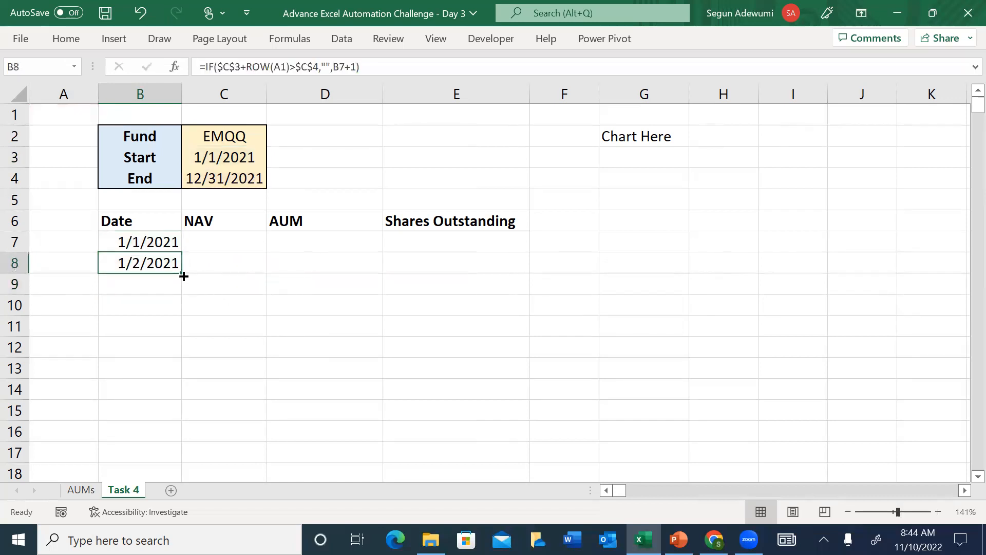
{"action": "left_click_drag", "start_coordinate": [184, 277], "coordinate": [151, 14]}
{"action": "left_click_drag", "start_coordinate": [151, 44], "coordinate": [155, 252]}
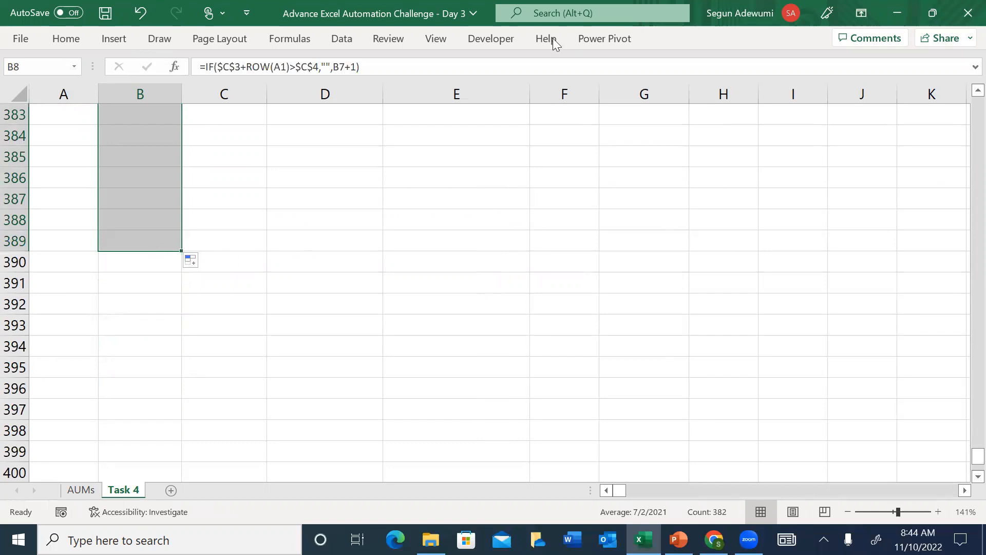
Step: Inspect the filled formulas in column B around the end date in row 371 and in the cells beneath it
{"action": "mouse_move", "coordinate": [976, 455]}
{"action": "left_mouse_down"}
{"action": "mouse_move", "coordinate": [964, 452]}
{"action": "mouse_move", "coordinate": [965, 91]}
{"action": "mouse_move", "coordinate": [965, 462]}
{"action": "mouse_move", "coordinate": [965, 448]}
{"action": "left_mouse_up"}
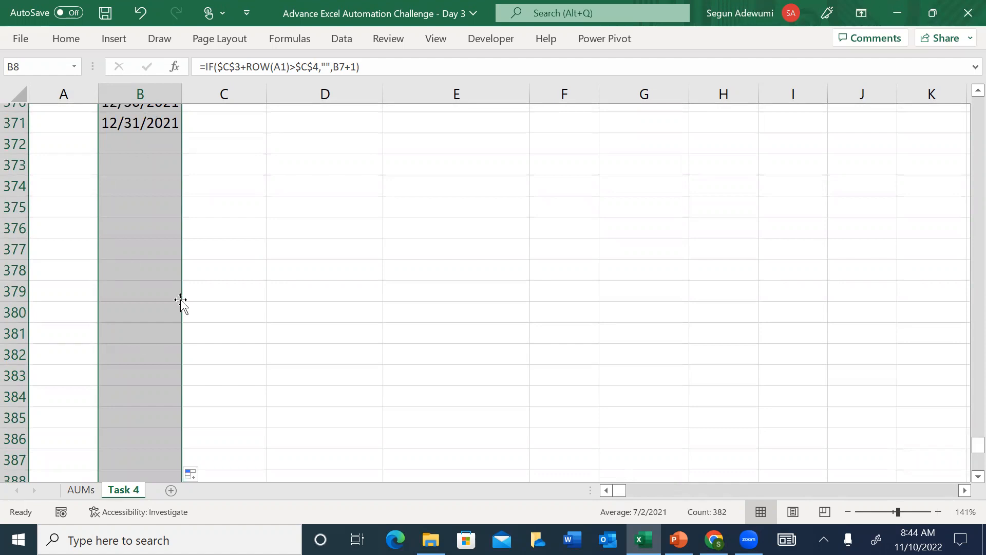
{"action": "left_click", "coordinate": [130, 149]}
{"action": "key", "text": "Down"}
{"action": "key", "text": "Down"}
{"action": "key", "text": "Down"}
{"action": "key", "text": "Down"}
{"action": "key", "text": "Down"}
{"action": "key", "text": "Down"}
{"action": "key", "text": "Down"}
{"action": "key", "text": "Down"}
{"action": "key", "text": "Down"}
{"action": "key", "text": "Down"}
{"action": "key", "text": "Down"}
{"action": "key", "text": "Down"}
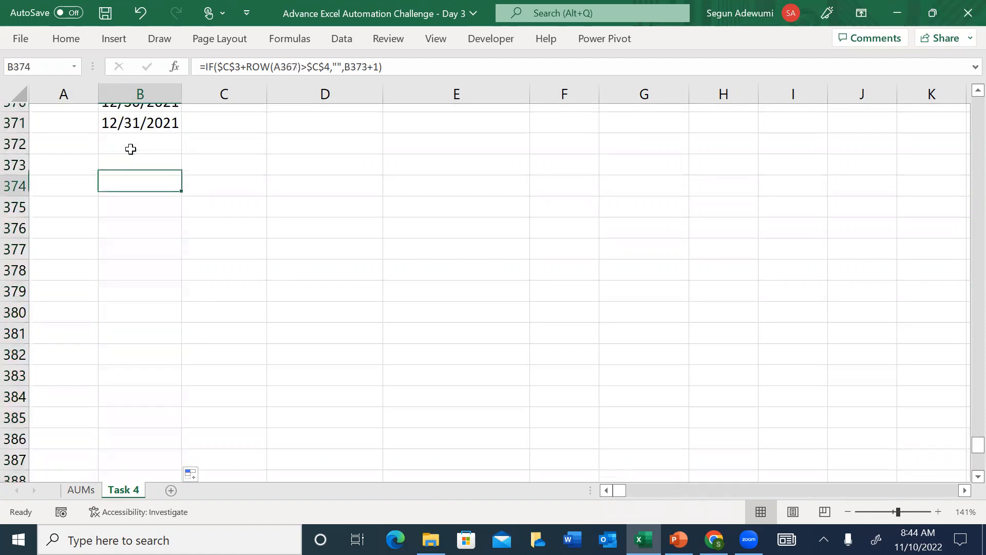
{"action": "key", "text": "Down"}
{"action": "key", "text": "Down"}
{"action": "key", "text": "Down"}
{"action": "key", "text": "Down"}
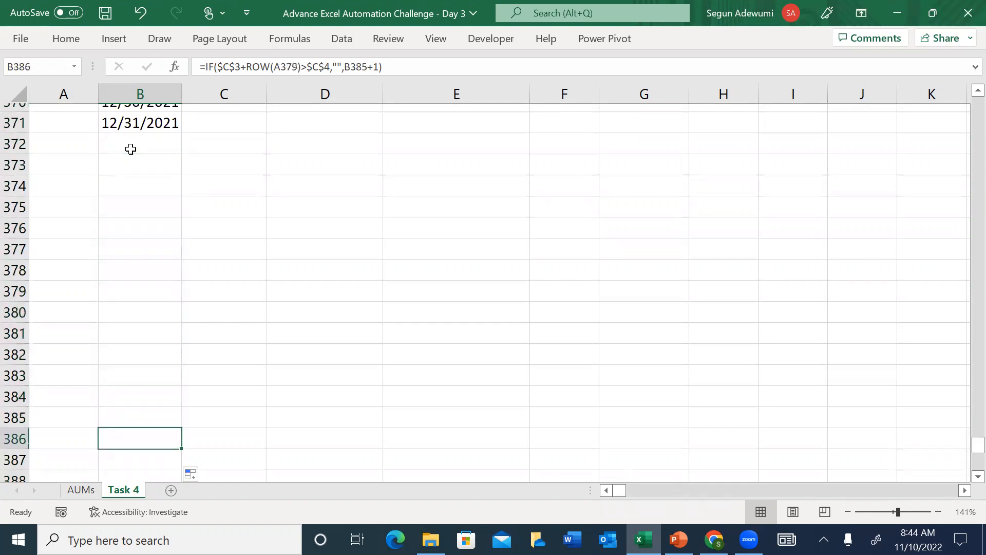
{"action": "key", "text": "Up"}
{"action": "key", "text": "Up"}
{"action": "key", "text": "Up"}
{"action": "key", "text": "Up"}
{"action": "key", "text": "Up"}
{"action": "key", "text": "Up"}
{"action": "key", "text": "Up"}
{"action": "key", "text": "Up"}
{"action": "key", "text": "Up"}
{"action": "key", "text": "Up"}
{"action": "key", "text": "Up"}
{"action": "key", "text": "Up"}
{"action": "key", "text": "Up"}
{"action": "key", "text": "Up"}
{"action": "key", "text": "Up"}
{"action": "key", "text": "Up"}
{"action": "key", "text": "Up"}
{"action": "key", "text": "Up"}
{"action": "key", "text": "Up"}
{"action": "key", "text": "Up"}
{"action": "key", "text": "Up"}
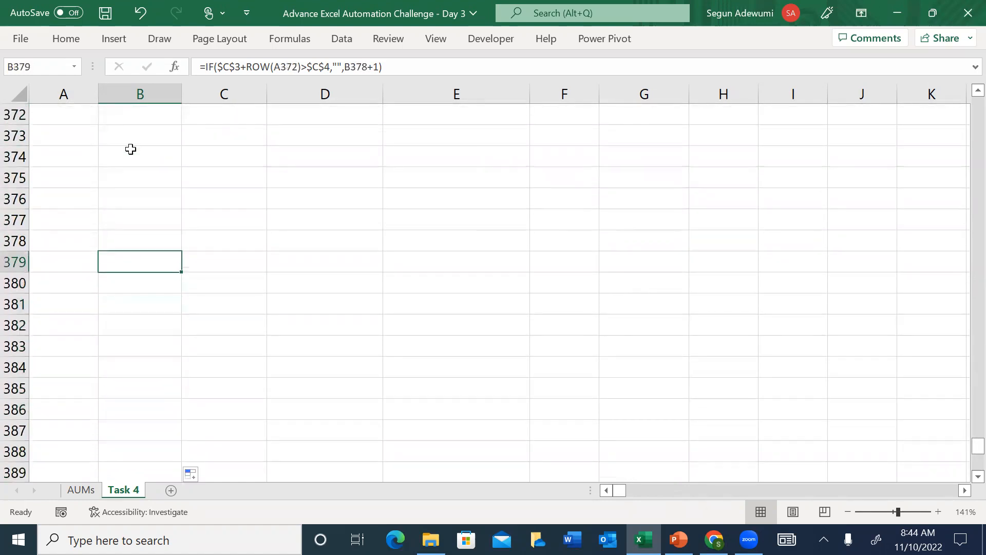
{"action": "key", "text": "Up"}
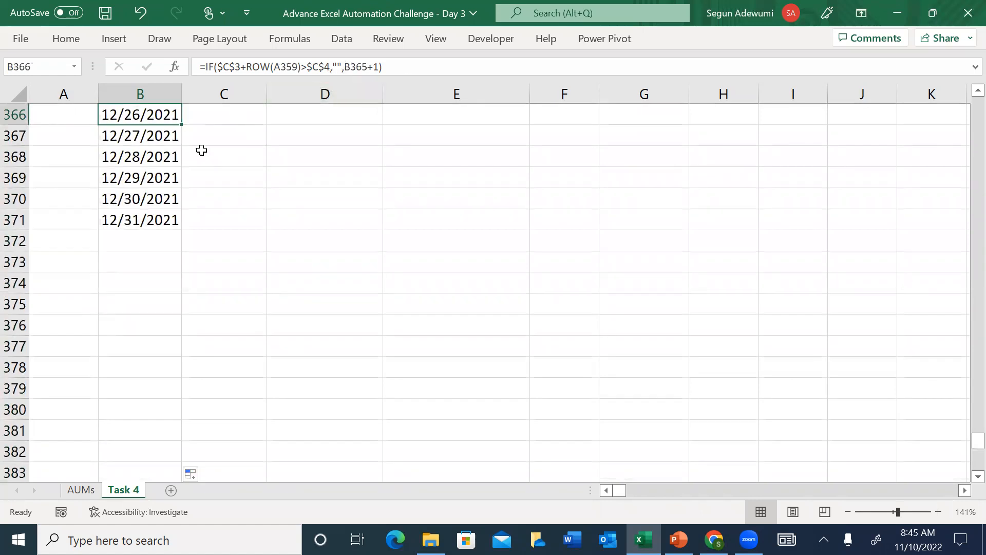
{"action": "left_click", "coordinate": [148, 162]}
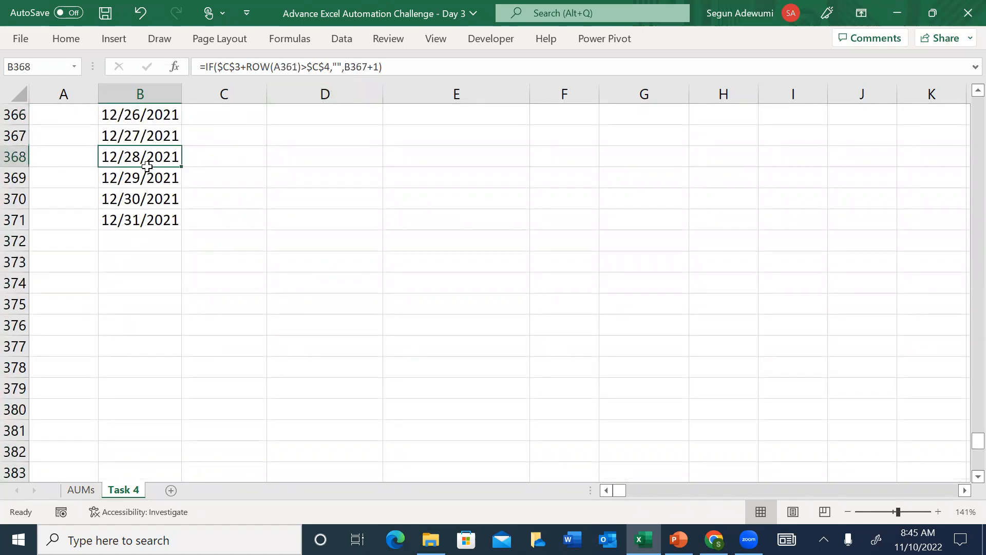
Step: Return to the top of the date list, enlarge the sheet to 192%, and look over the parameters and table headings
{"action": "key", "text": "ctrl+Up"}
{"action": "scroll", "coordinate": [148, 164], "scroll_direction": "up", "scroll_amount": 1}
{"action": "key", "text": "Down"}
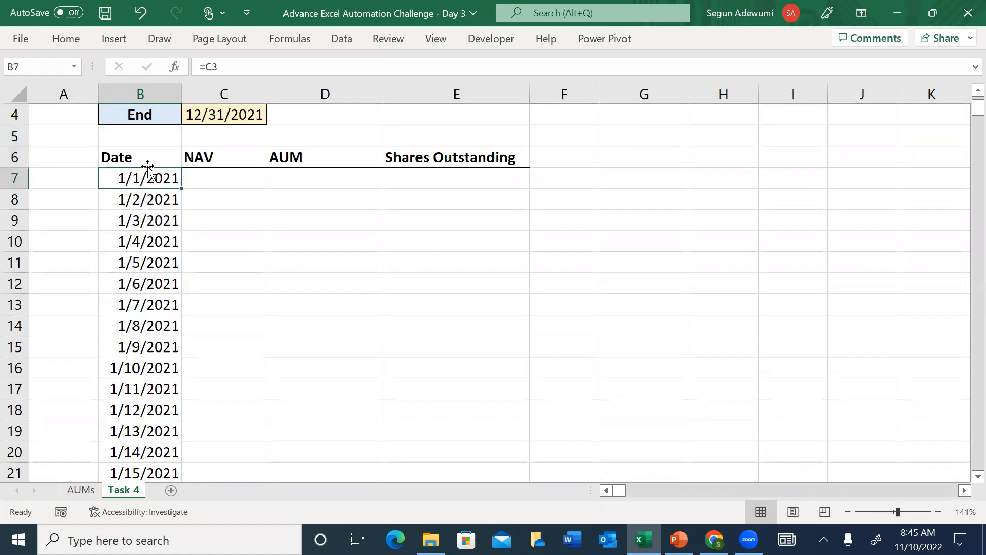
{"action": "left_click", "coordinate": [902, 512]}
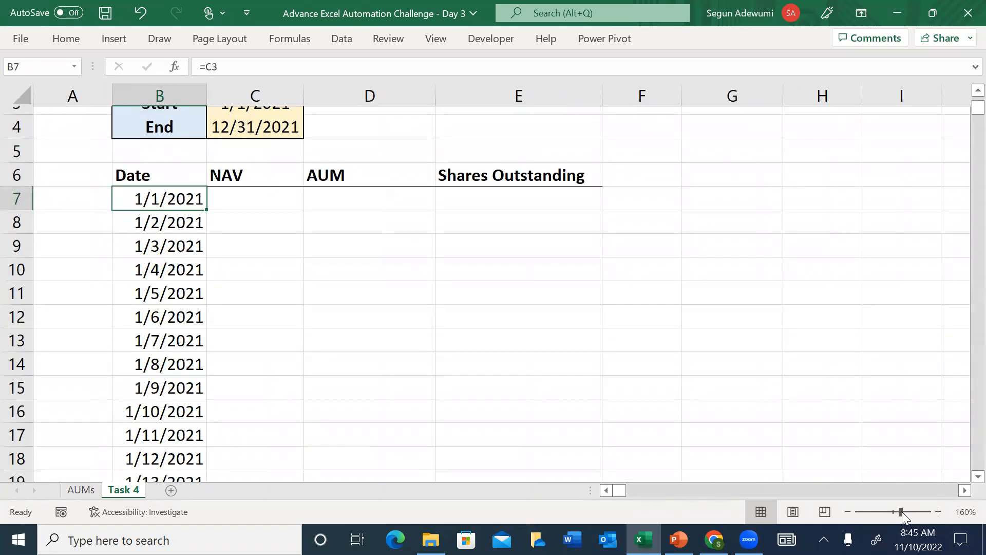
{"action": "left_click", "coordinate": [905, 511]}
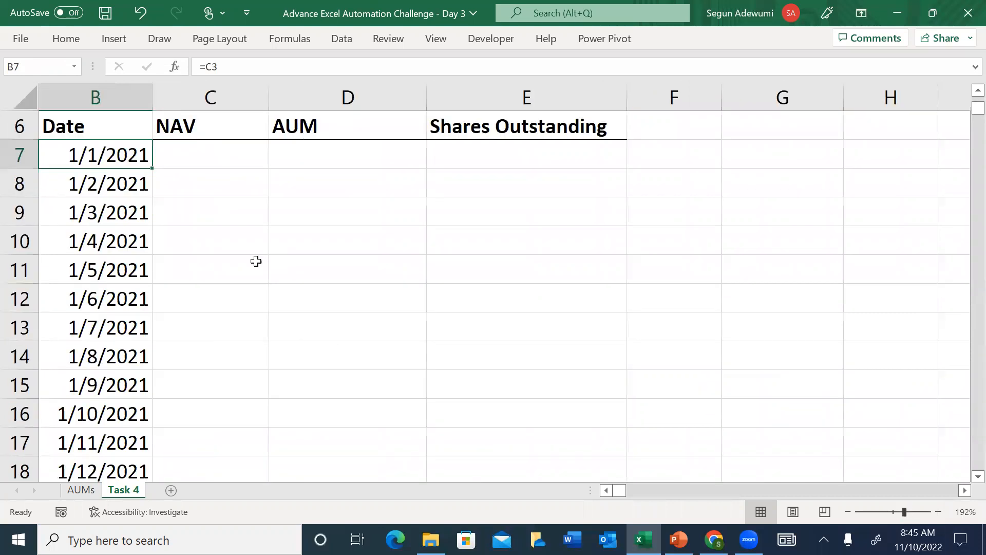
{"action": "left_click", "coordinate": [208, 158]}
{"action": "key", "text": "Home"}
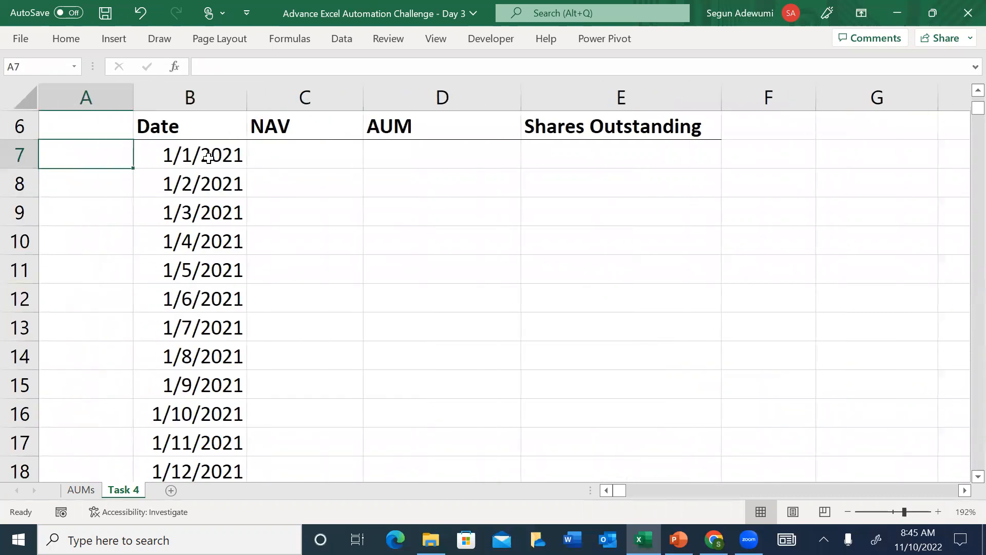
{"action": "key", "text": "Up"}
{"action": "key", "text": "Up"}
{"action": "key", "text": "Up"}
{"action": "key", "text": "Up"}
{"action": "key", "text": "Up"}
{"action": "key", "text": "Up"}
{"action": "key", "text": "Down"}
{"action": "key", "text": "Down"}
{"action": "key", "text": "Down"}
{"action": "key", "text": "Down"}
{"action": "key", "text": "Down"}
{"action": "key", "text": "Down"}
{"action": "key", "text": "Down"}
{"action": "key", "text": "Down"}
{"action": "key", "text": "Down"}
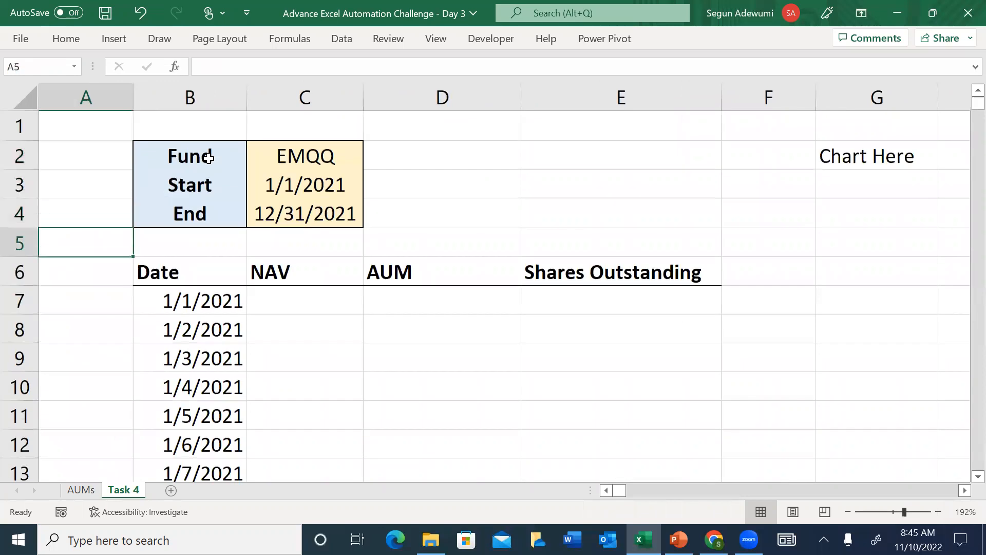
{"action": "key", "text": "Down"}
{"action": "key", "text": "Down"}
{"action": "key", "text": "Down"}
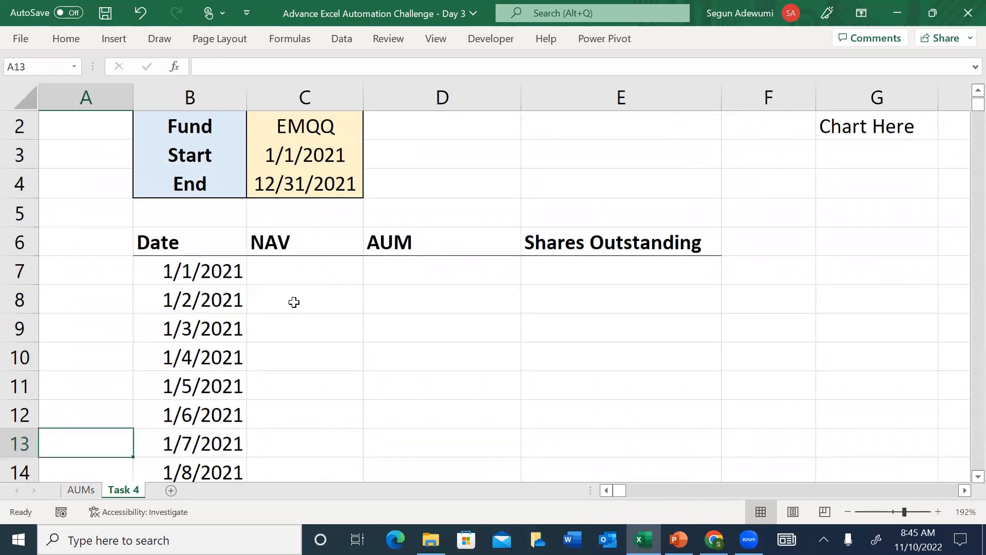
Step: Review the first NAV cell C7 and the fund, start and end parameters in C2:C4
{"action": "left_click", "coordinate": [292, 276]}
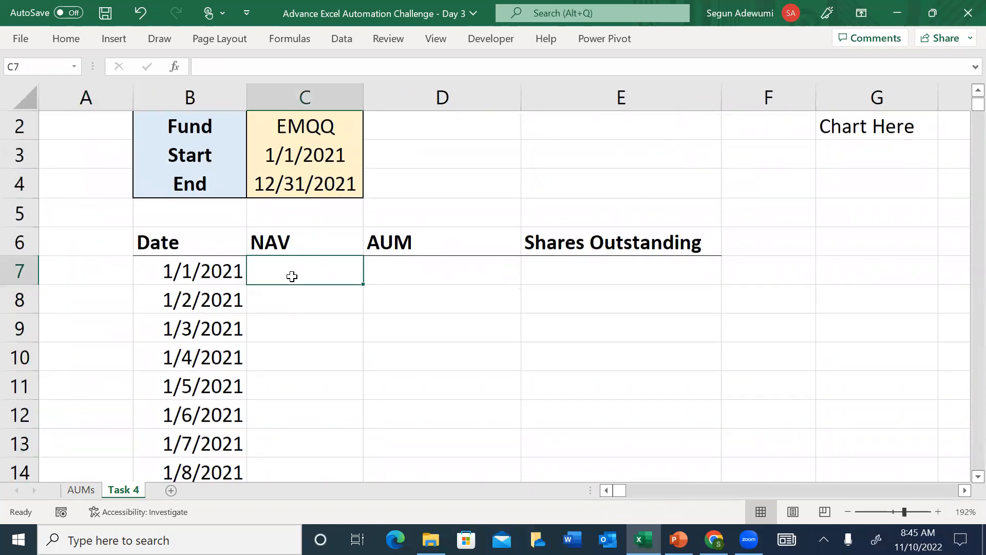
{"action": "left_click", "coordinate": [265, 125]}
{"action": "left_click", "coordinate": [296, 153]}
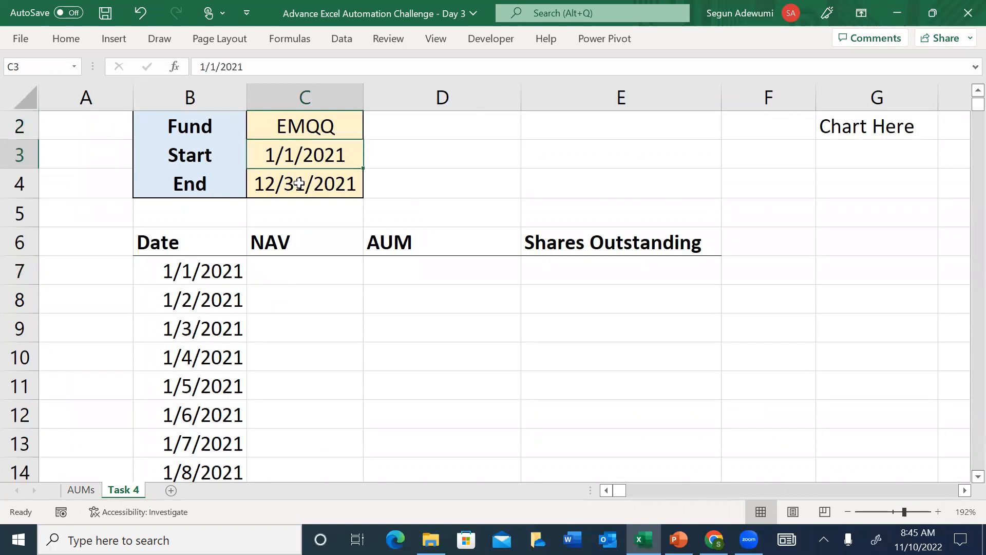
{"action": "left_click", "coordinate": [299, 183]}
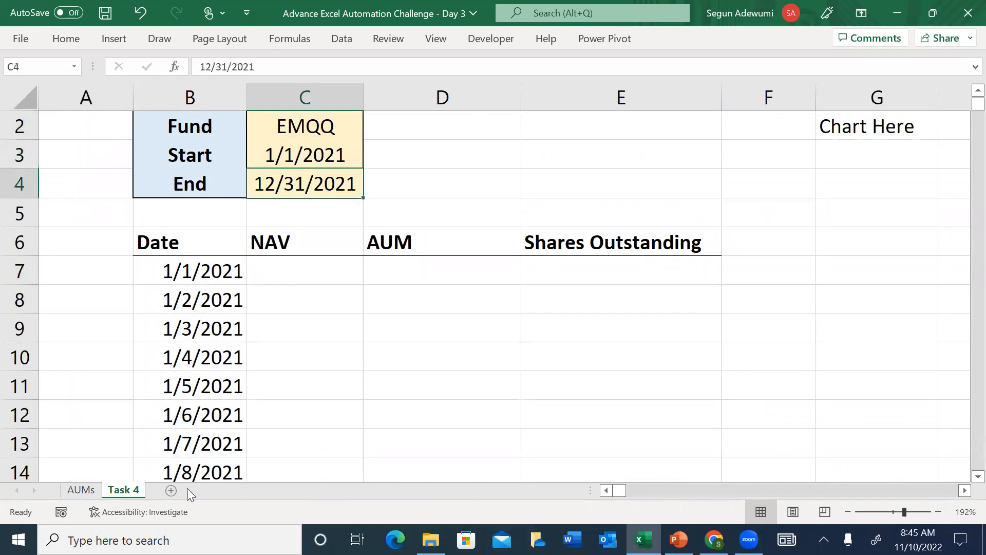
Step: Switch to the AUMs sheet and review the Date heading and the first dates in column A
{"action": "left_click", "coordinate": [75, 491]}
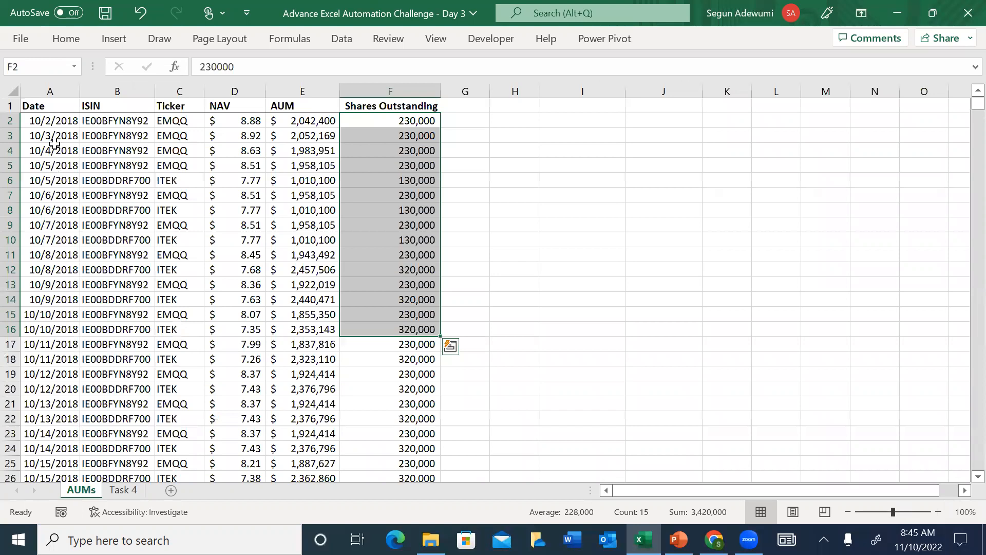
{"action": "left_click", "coordinate": [54, 126]}
{"action": "key", "text": "Up"}
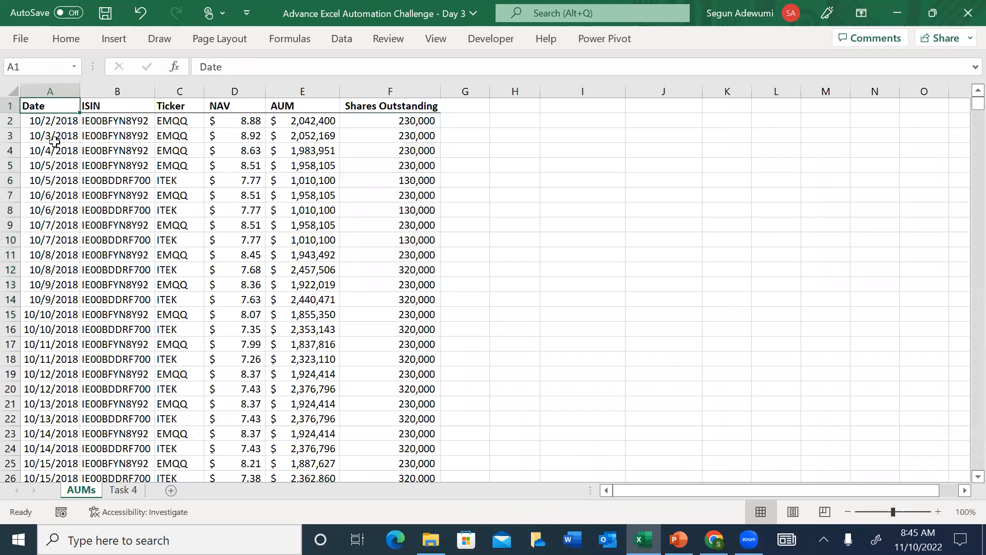
{"action": "key", "text": "Down"}
{"action": "key", "text": "Down"}
{"action": "key", "text": "Down"}
{"action": "key", "text": "Up"}
{"action": "key", "text": "Up"}
{"action": "key", "text": "Up"}
{"action": "key", "text": "Down"}
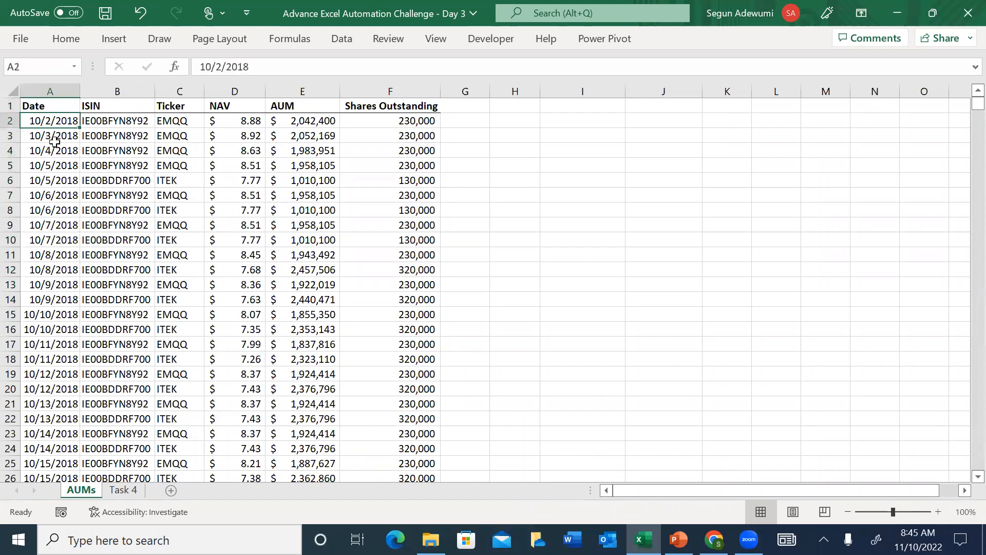
{"action": "key", "text": "Up"}
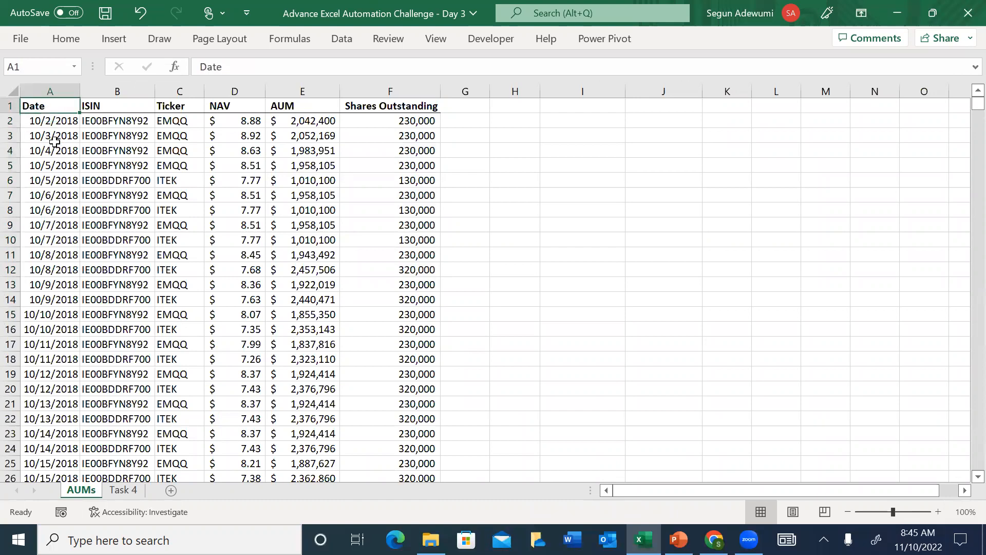
Step: Define the name Reg_Date for the dates in A2:A3034 of the AUMs sheet
{"action": "key", "text": "Down"}
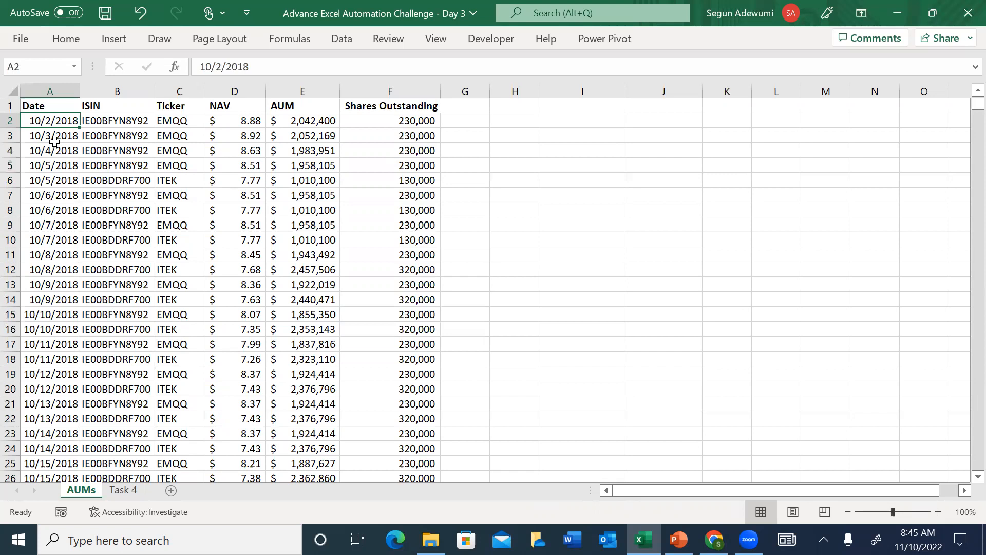
{"action": "key", "text": "ctrl+shift+Down"}
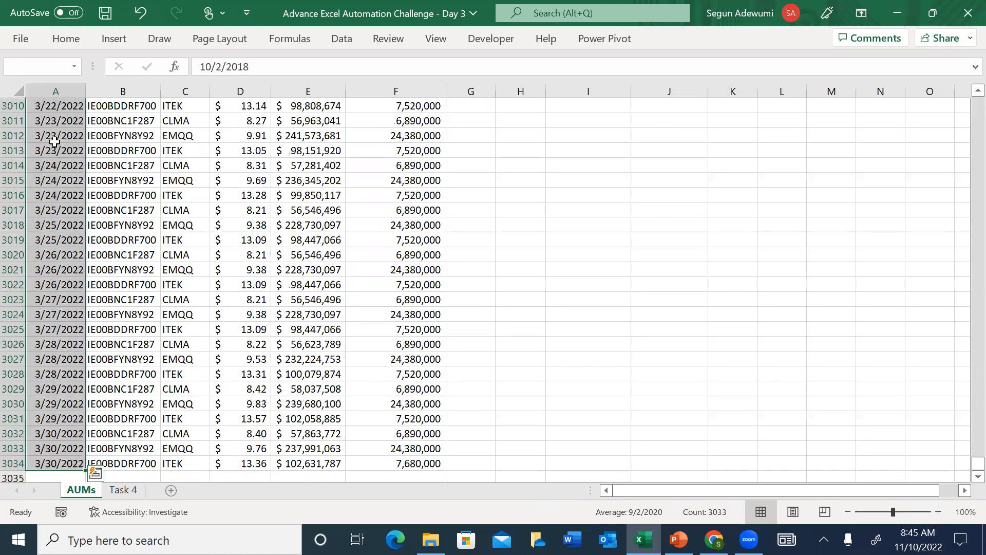
{"action": "left_click", "coordinate": [19, 67]}
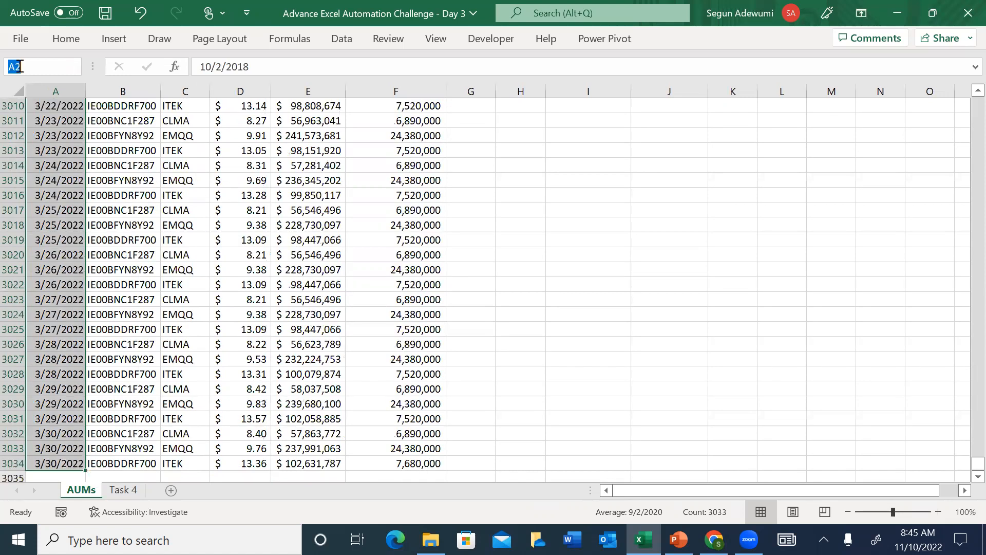
{"action": "type", "text": "Reg_Date"}
{"action": "key", "text": "Return"}
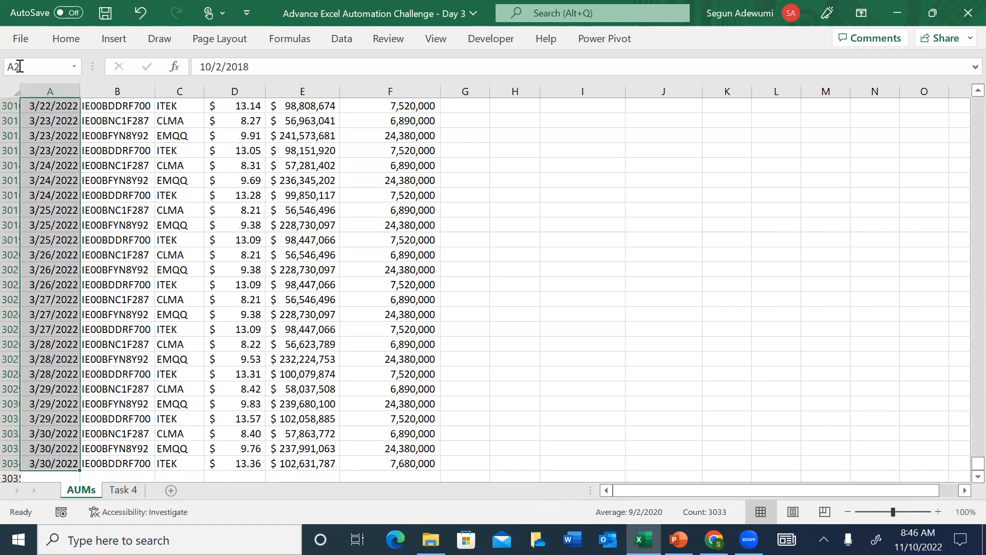
Step: Define the name Reg_ISIN for the ISIN codes in B2:B3034
{"action": "key", "text": "Right"}
{"action": "key", "text": "ctrl+shift+Down"}
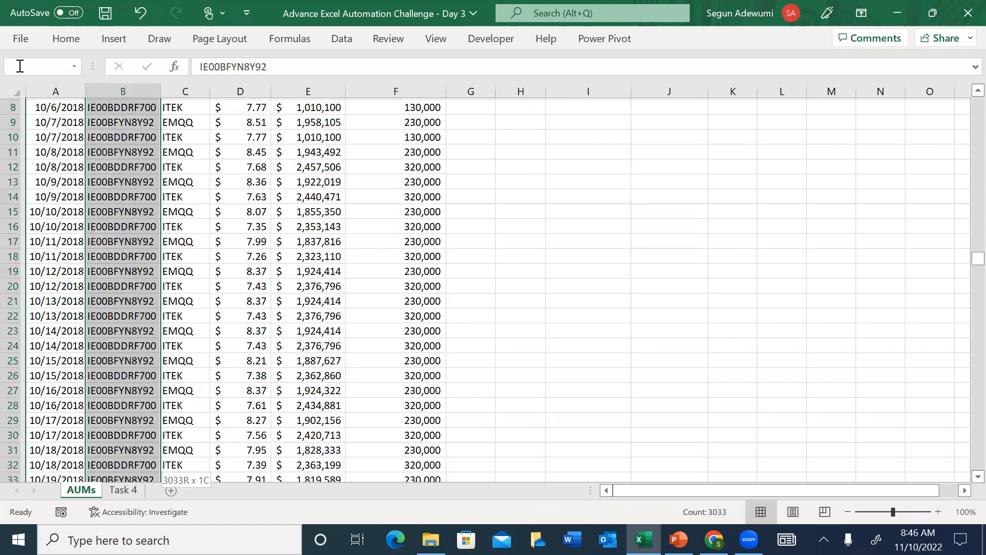
{"action": "type", "text": "REg"}
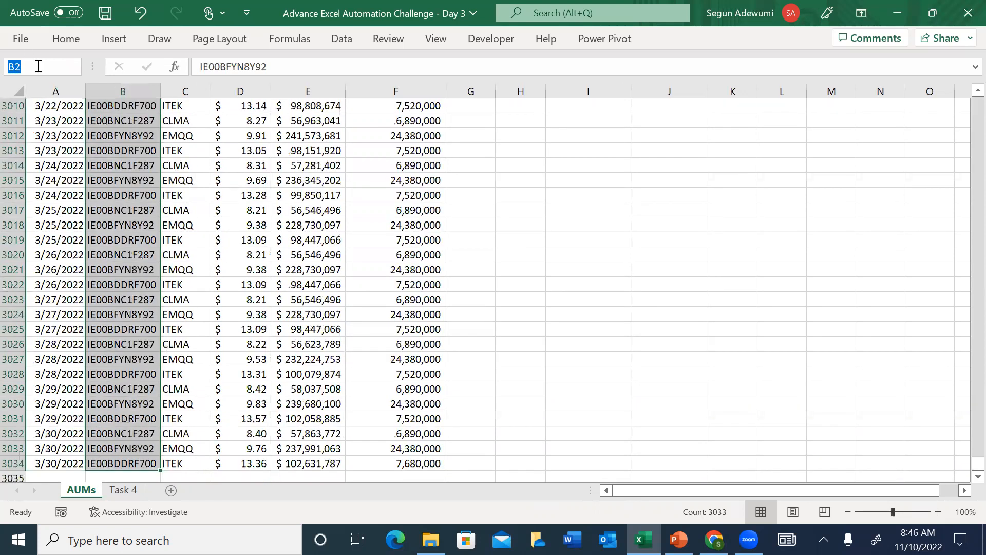
{"action": "key", "text": "BackSpace"}
{"action": "key", "text": "BackSpace"}
{"action": "type", "text": "eg_ISIN"}
{"action": "key", "text": "Return"}
Step: Define the name Reg_Ticker for the fund tickers in C2:C3034
{"action": "key", "text": "Right"}
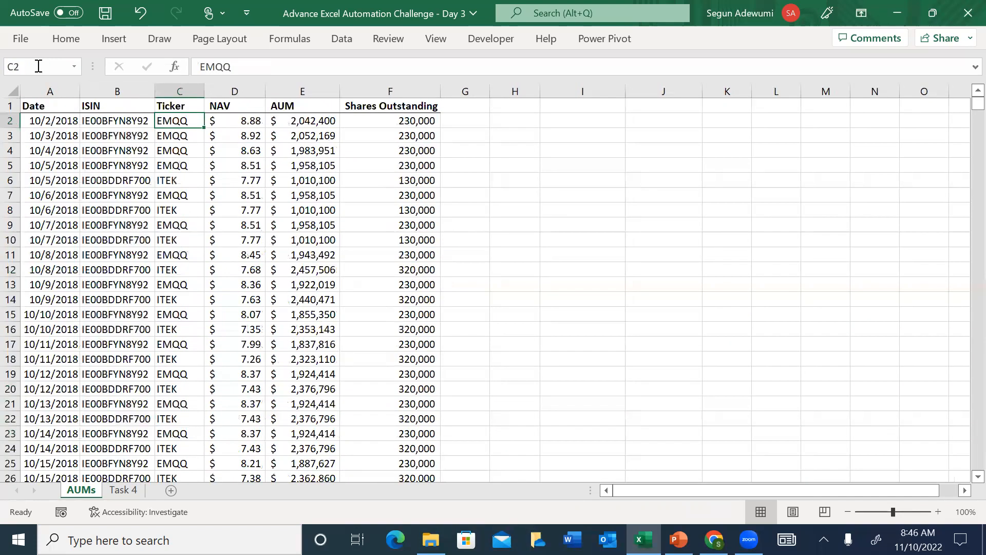
{"action": "key", "text": "ctrl+shift+Down"}
{"action": "left_click", "coordinate": [38, 66]}
{"action": "type", "text": "Reg"}
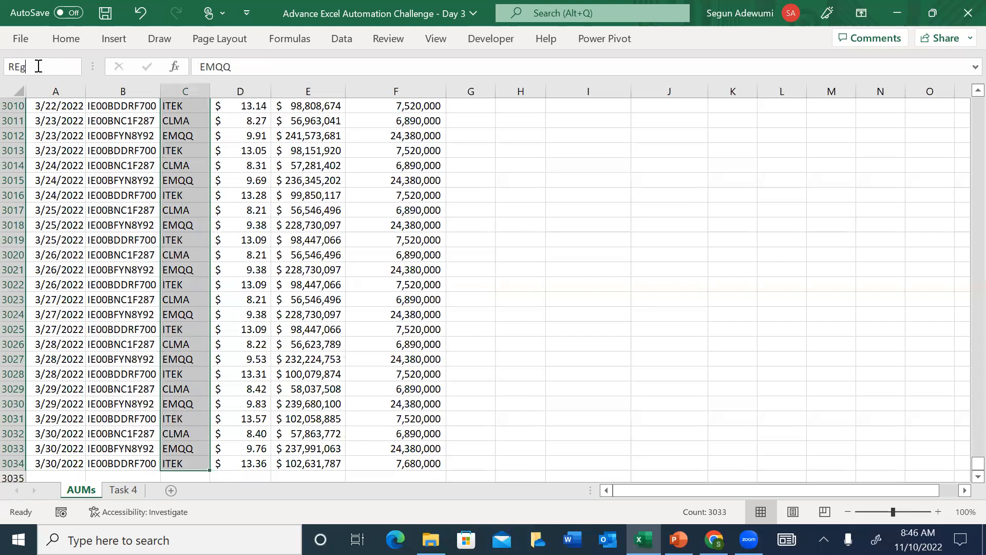
{"action": "type", "text": "_Ticker"}
{"action": "key", "text": "Return"}
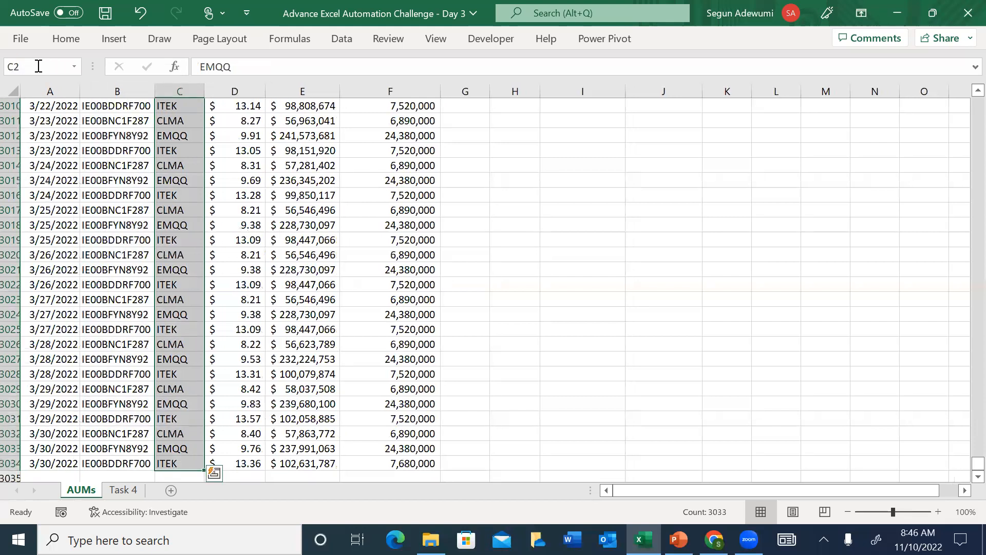
Step: Define the name Reg_NAV for the NAV values in D2:D3034
{"action": "key", "text": "Right"}
{"action": "key", "text": "ctrl+shift+Down"}
{"action": "left_click", "coordinate": [39, 65]}
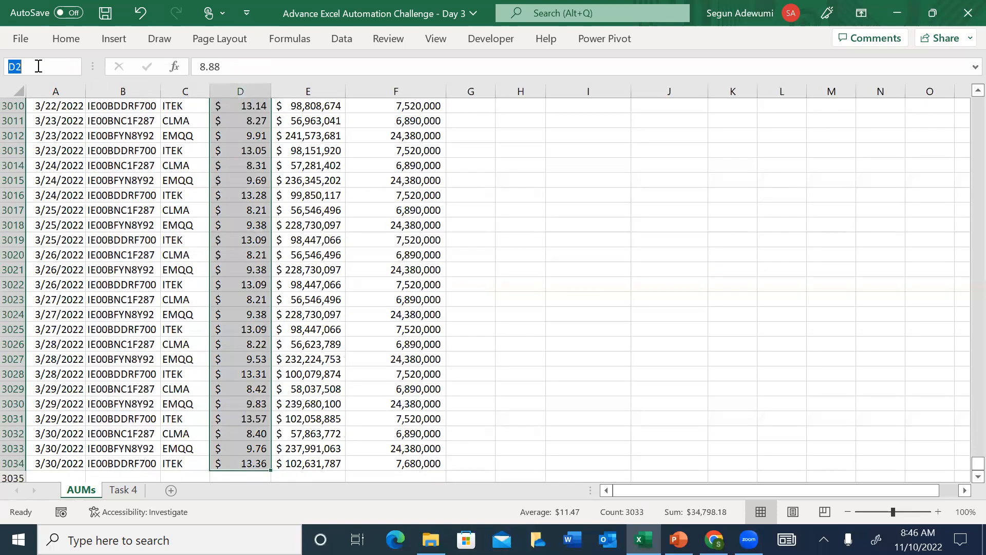
{"action": "type", "text": "Reg_NAV"}
{"action": "key", "text": "Return"}
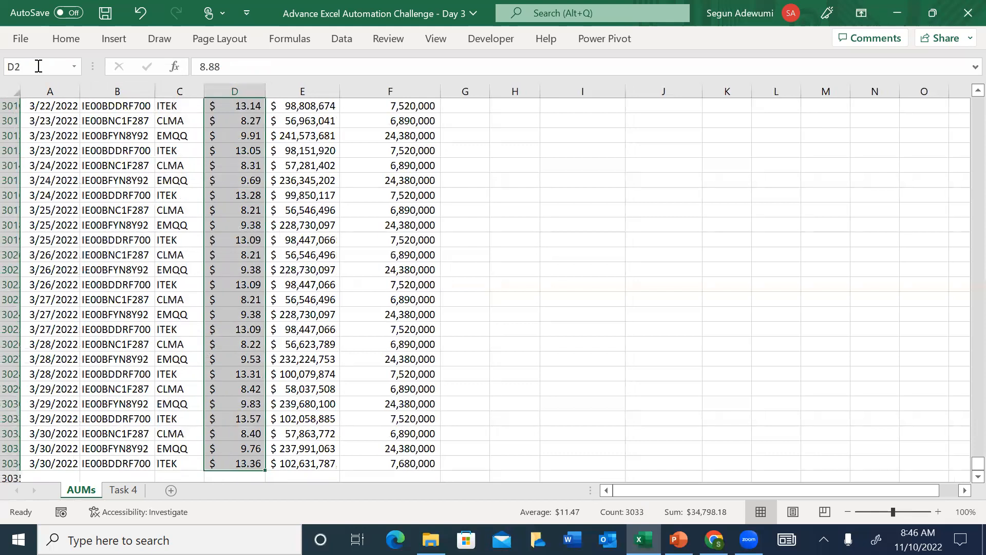
{"action": "key", "text": "Right"}
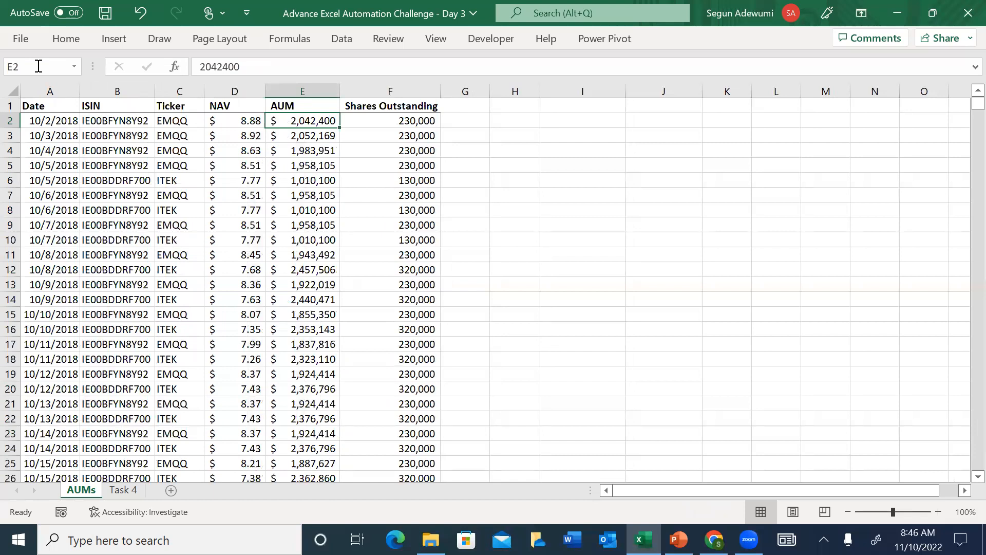
{"action": "key", "text": "ctrl+shift+Down"}
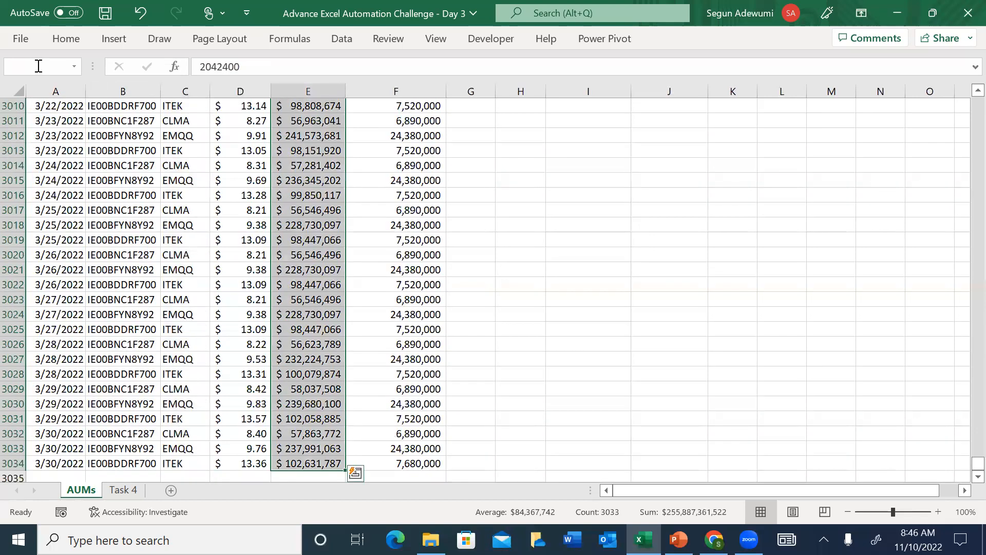
{"action": "left_click", "coordinate": [38, 66]}
{"action": "type", "text": "Reg_AU"}
{"action": "key", "text": "BackSpace"}
{"action": "key", "text": "BackSpace"}
{"action": "key", "text": "BackSpace"}
{"action": "key", "text": "BackSpace"}
{"action": "key", "text": "BackSpace"}
{"action": "key", "text": "BackSpace"}
{"action": "left_click", "coordinate": [252, 122]}
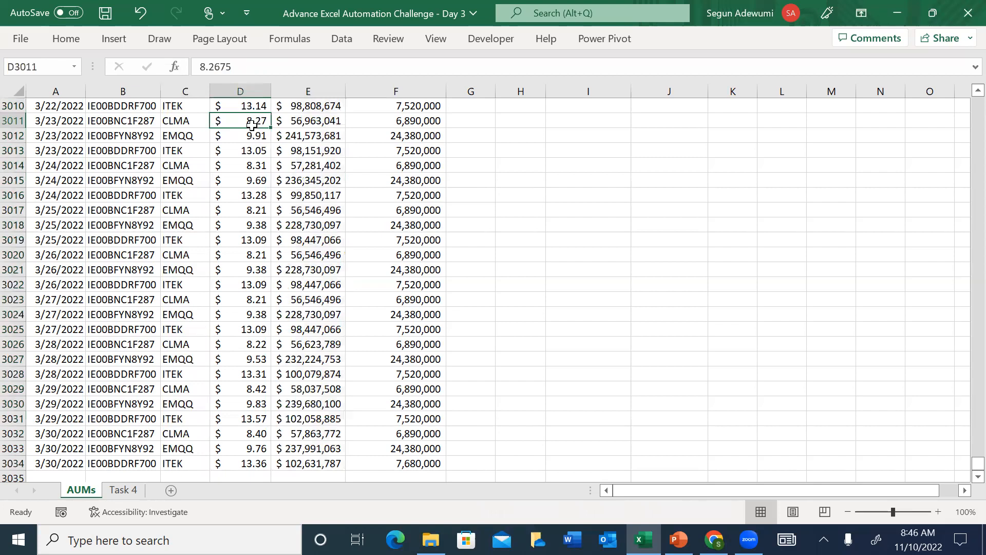
{"action": "key", "text": "ctrl+Up"}
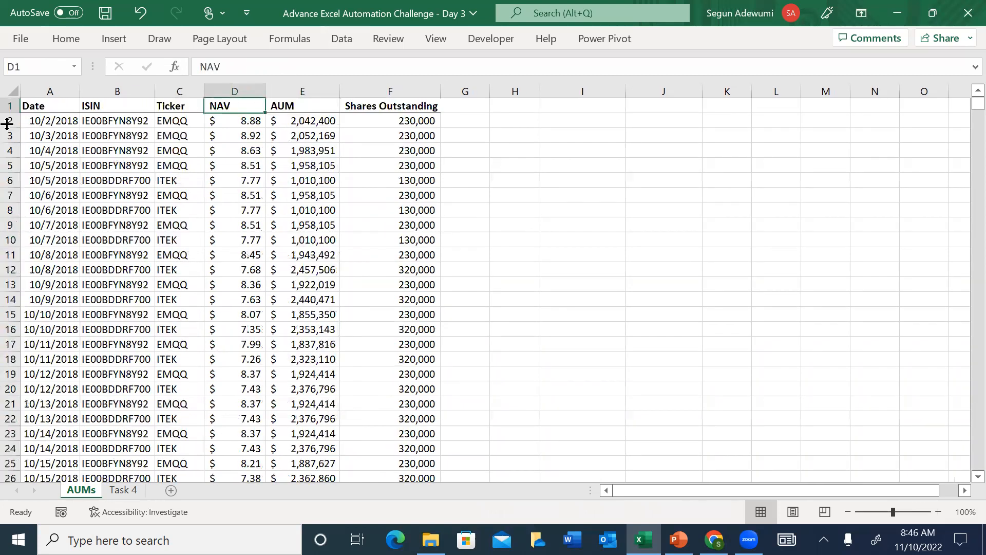
Step: Delete the defined names Reg_Date, Reg_ISIN, Reg_NAV and Reg_Ticker in the Name Manager
{"action": "left_click", "coordinate": [61, 109]}
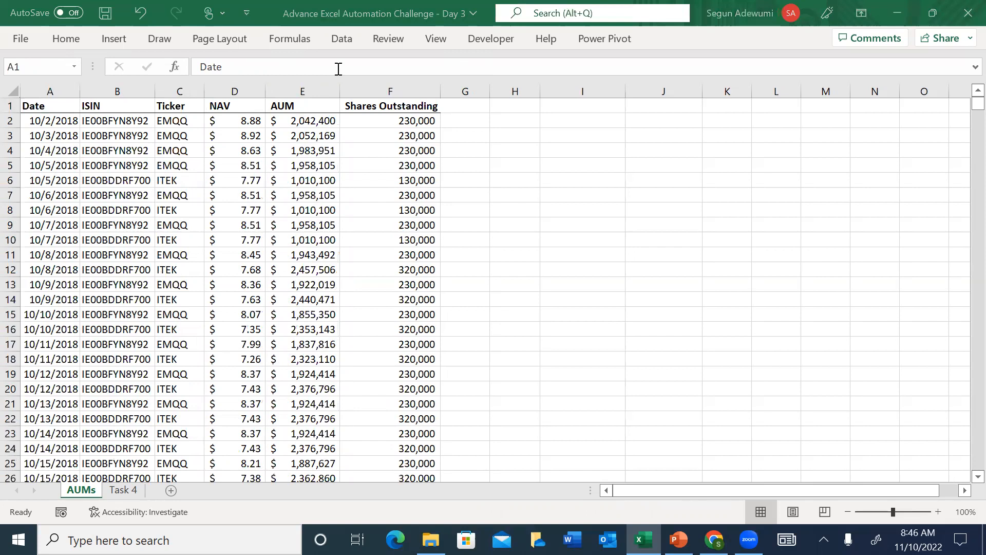
{"action": "left_click", "coordinate": [289, 39]}
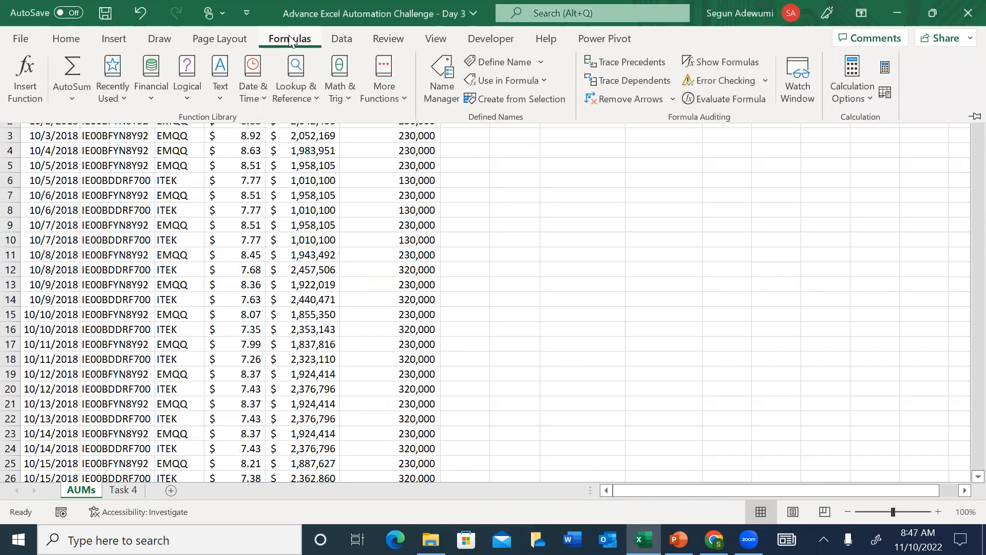
{"action": "left_click", "coordinate": [438, 85]}
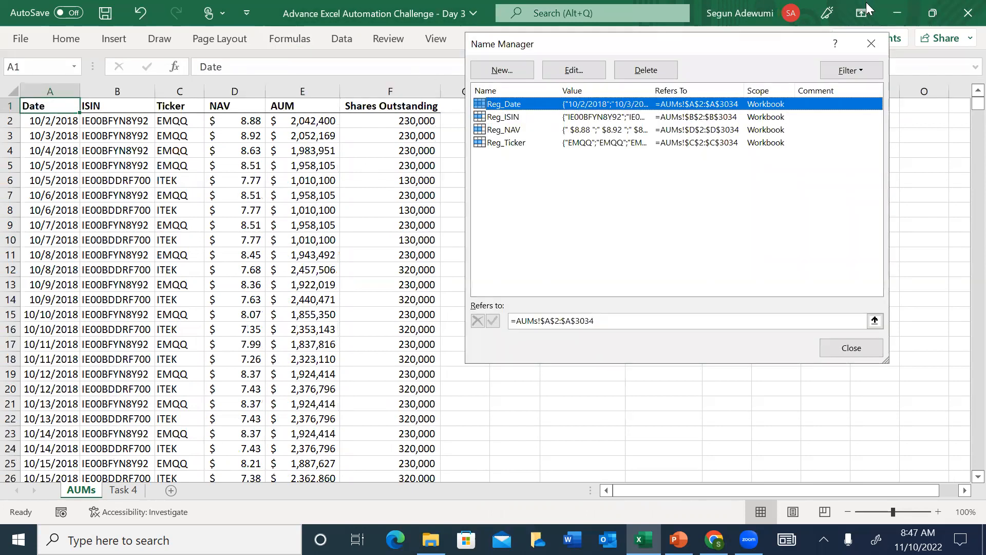
{"action": "left_click", "coordinate": [872, 46]}
{"action": "left_click", "coordinate": [288, 38]}
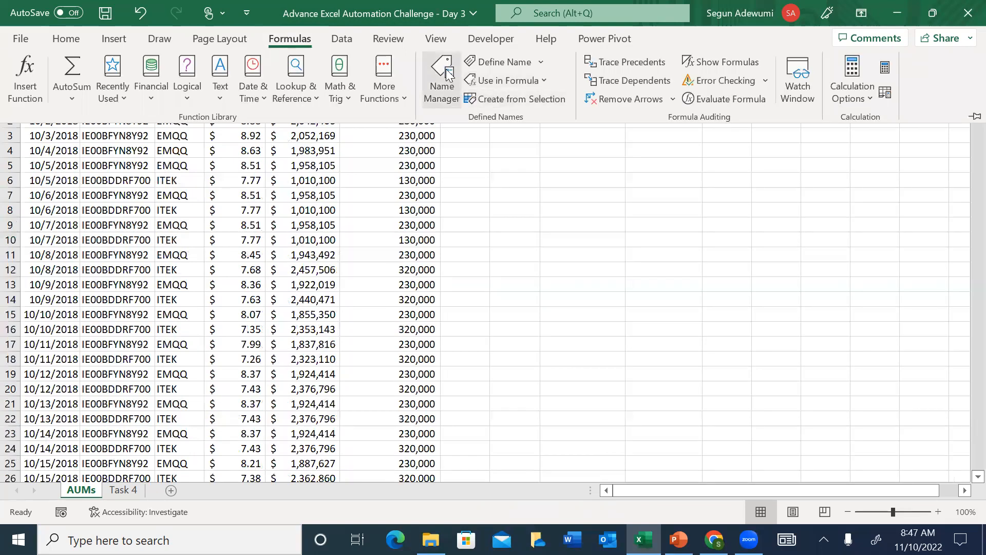
{"action": "left_click", "coordinate": [445, 87]}
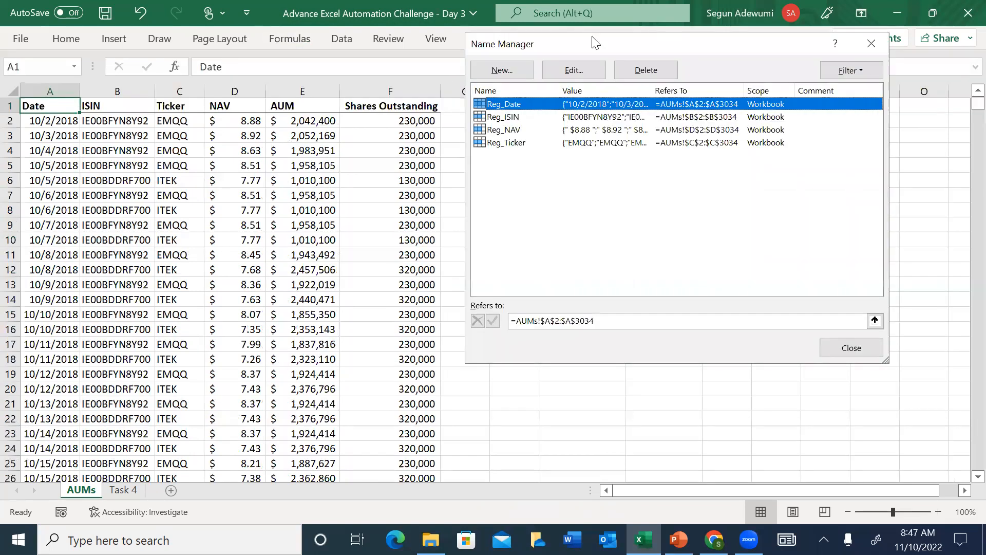
{"action": "key", "text": "shift+Down"}
{"action": "key", "text": "shift+Down"}
{"action": "key", "text": "shift+Down"}
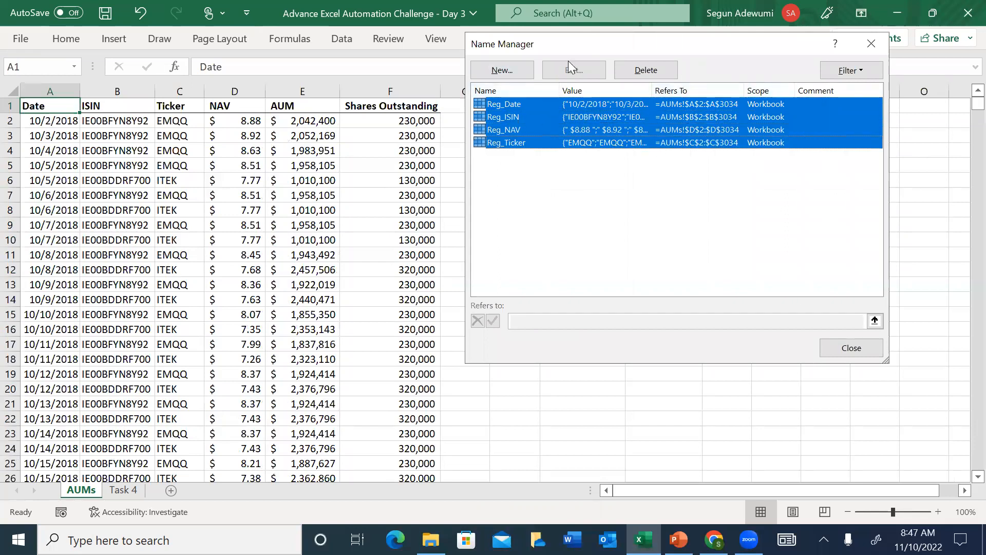
{"action": "left_click", "coordinate": [671, 72]}
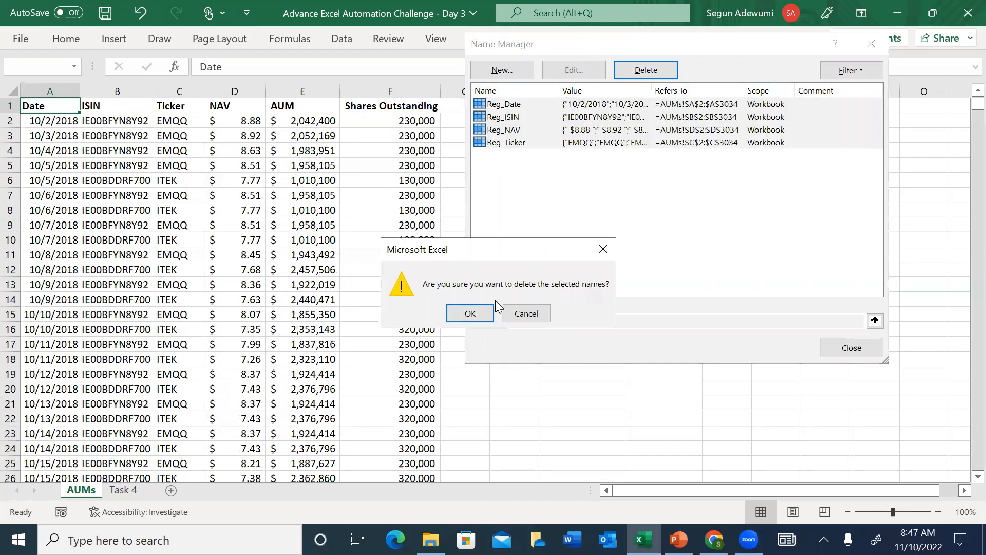
{"action": "left_click", "coordinate": [484, 320]}
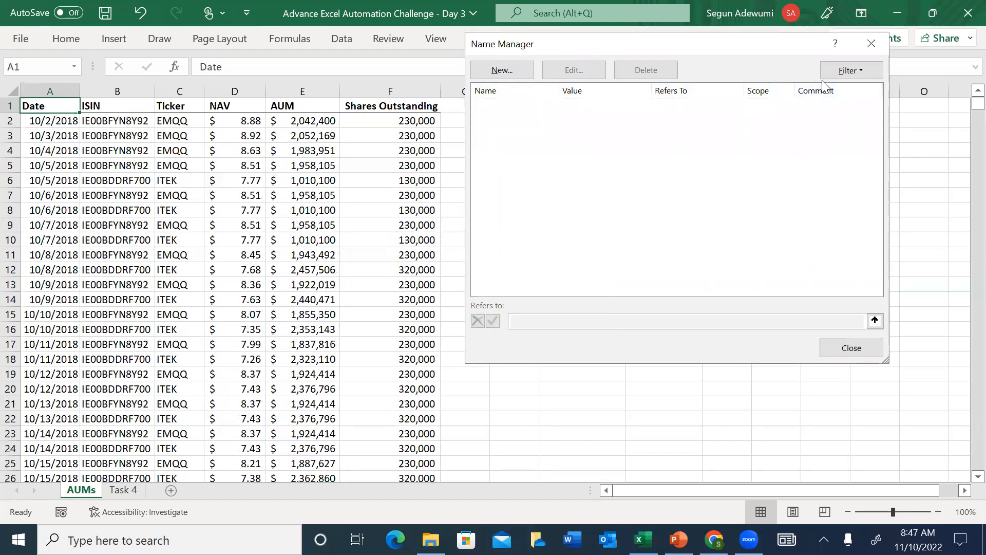
{"action": "left_click", "coordinate": [872, 44]}
Step: Define the name AUM_Date for the dates in A2:A3034 of the AUMs sheet
{"action": "left_click", "coordinate": [58, 126]}
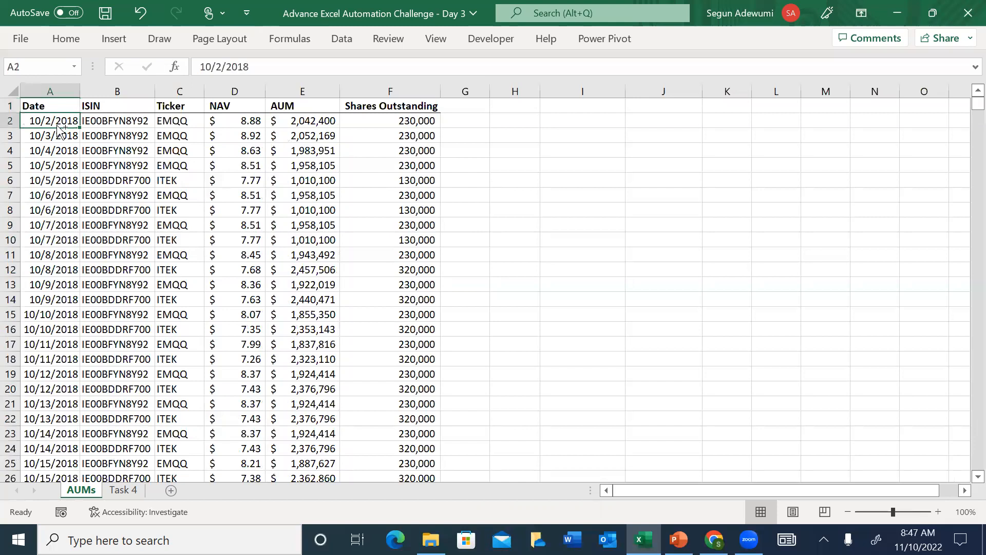
{"action": "key", "text": "ctrl+shift+Down"}
{"action": "left_click", "coordinate": [41, 74]}
{"action": "type", "text": "AUM"}
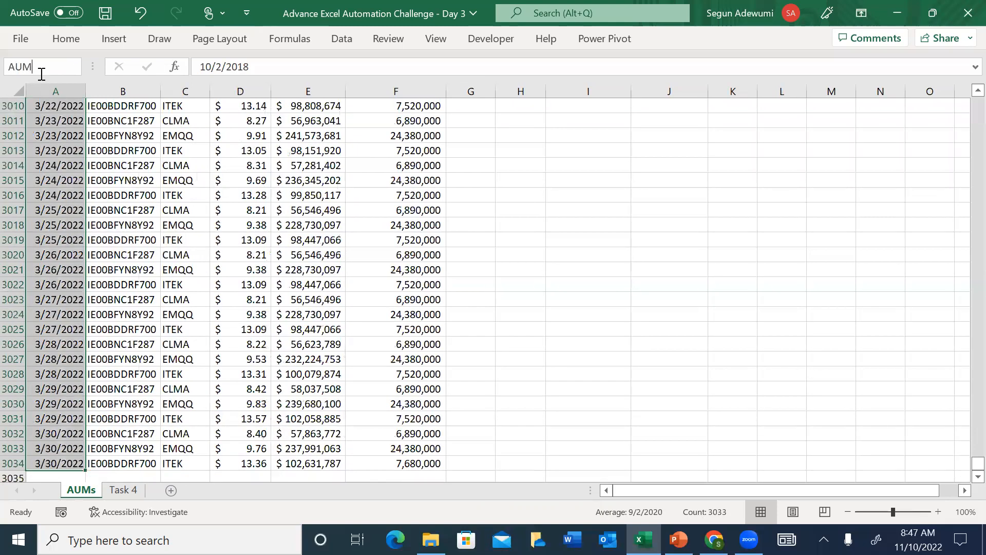
{"action": "type", "text": "_Date"}
{"action": "key", "text": "Return"}
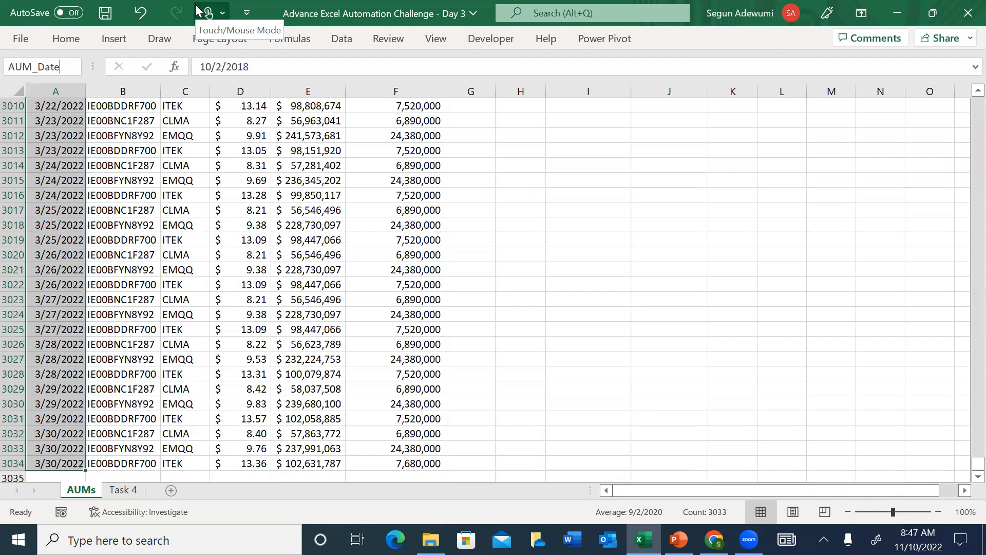
{"action": "key", "text": "Return"}
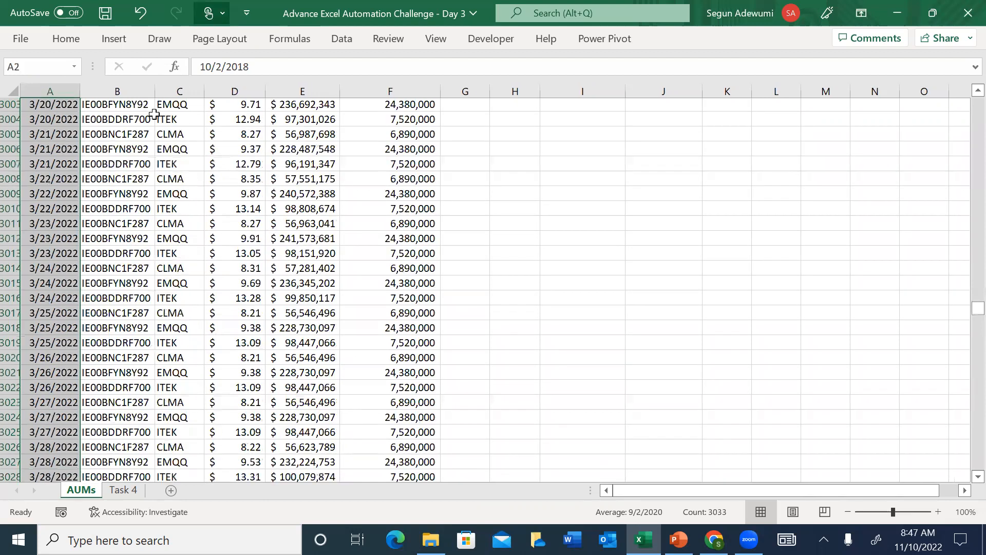
Step: Define the name AUM_ISIN for the ISIN codes in B2:B3034
{"action": "key", "text": "ctrl+BackSpace"}
{"action": "left_click", "coordinate": [113, 121]}
{"action": "key", "text": "ctrl+shift+Down"}
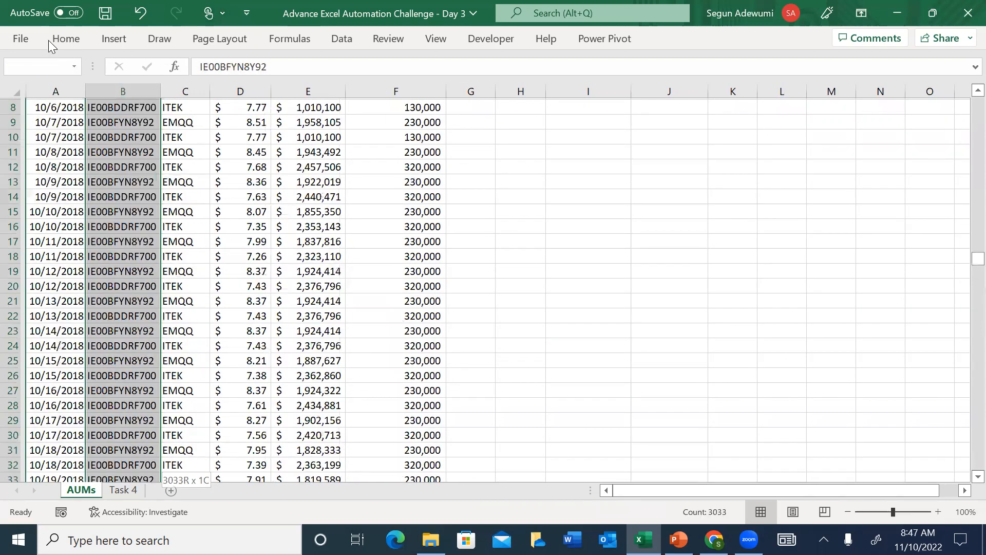
{"action": "left_click", "coordinate": [43, 67]}
{"action": "type", "text": "AU"}
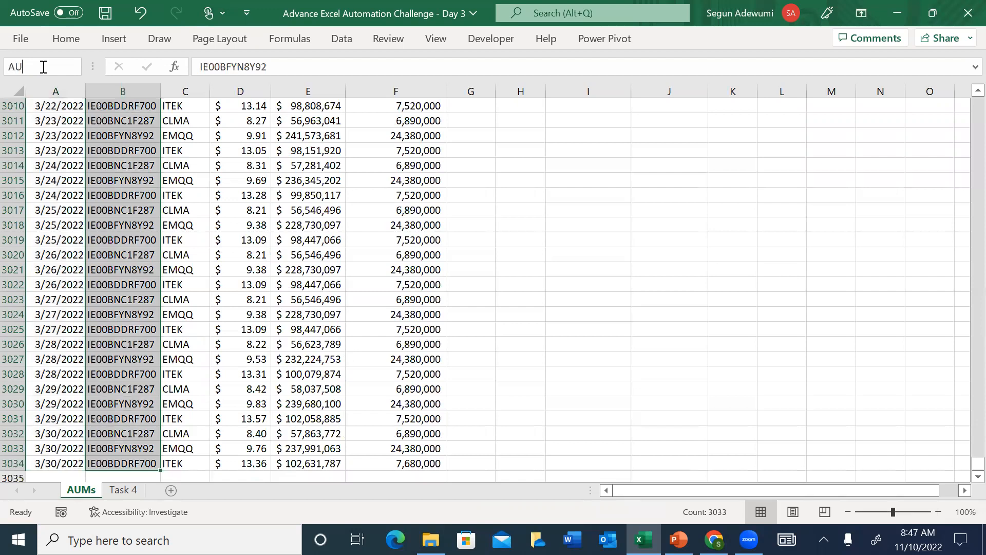
{"action": "type", "text": "M_ISIN"}
{"action": "key", "text": "Return"}
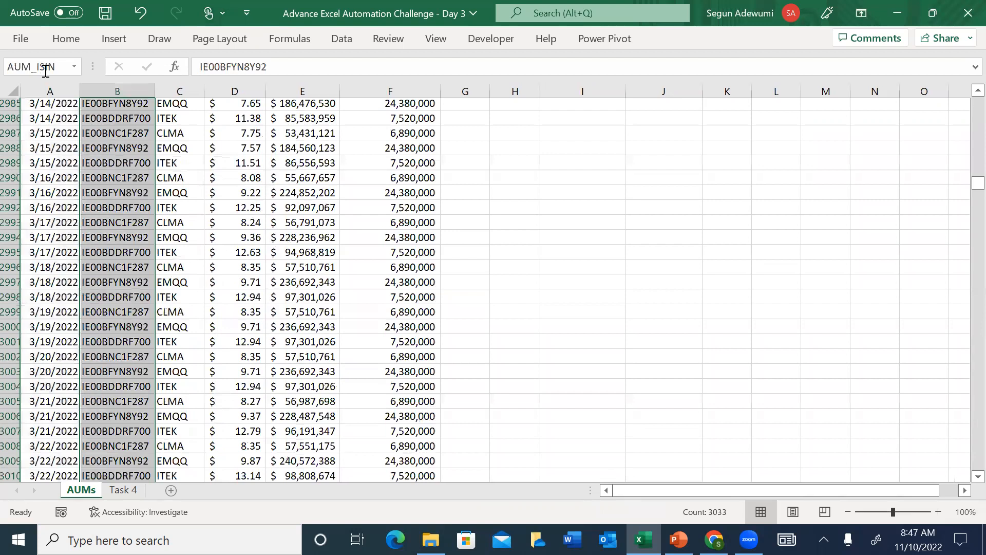
Step: Define the name AUM_Ticker for the tickers in C2:C3034 of the AUMs sheet
{"action": "key", "text": "Right"}
{"action": "key", "text": "ctrl+shift+Down"}
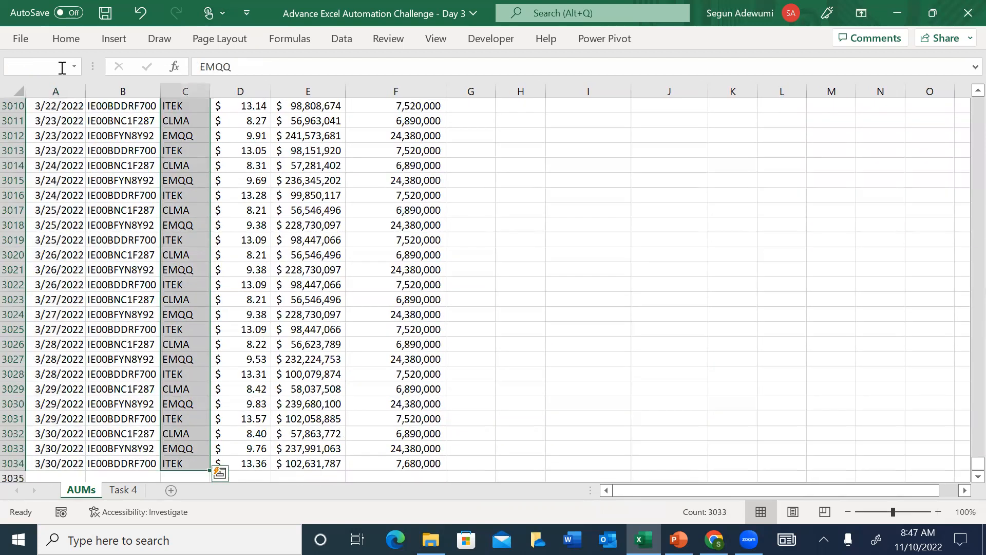
{"action": "left_click", "coordinate": [45, 69]}
{"action": "type", "text": "AUM_Ticker"}
{"action": "key", "text": "Return"}
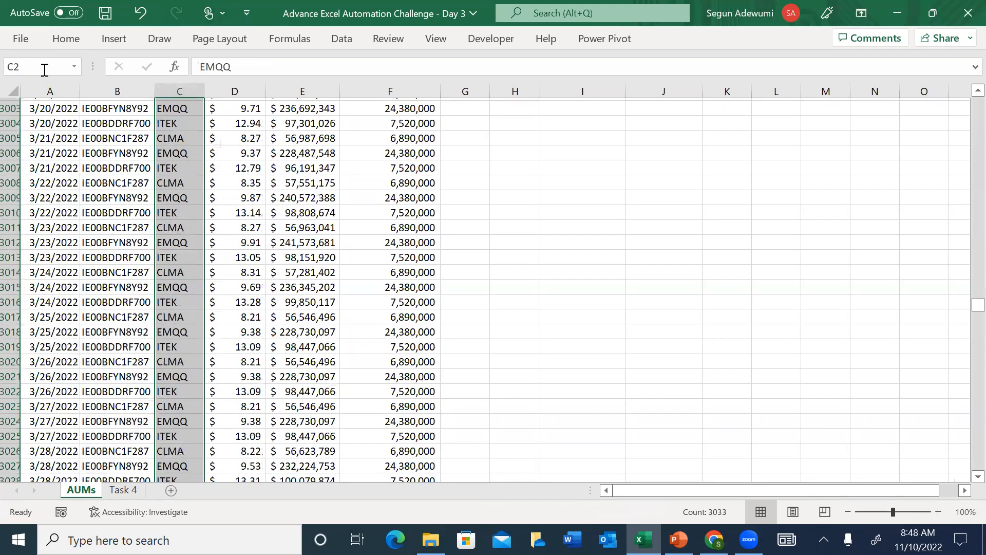
Step: Define the name AUM_NAV for the NAV values in D2:D3034
{"action": "left_click", "coordinate": [254, 122]}
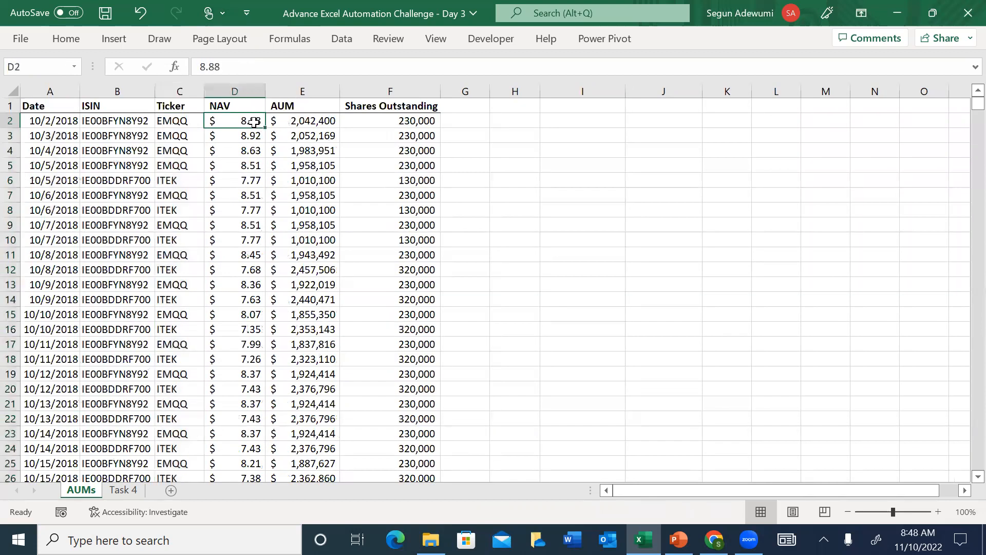
{"action": "key", "text": "ctrl+shift+Down"}
{"action": "left_click", "coordinate": [19, 69]}
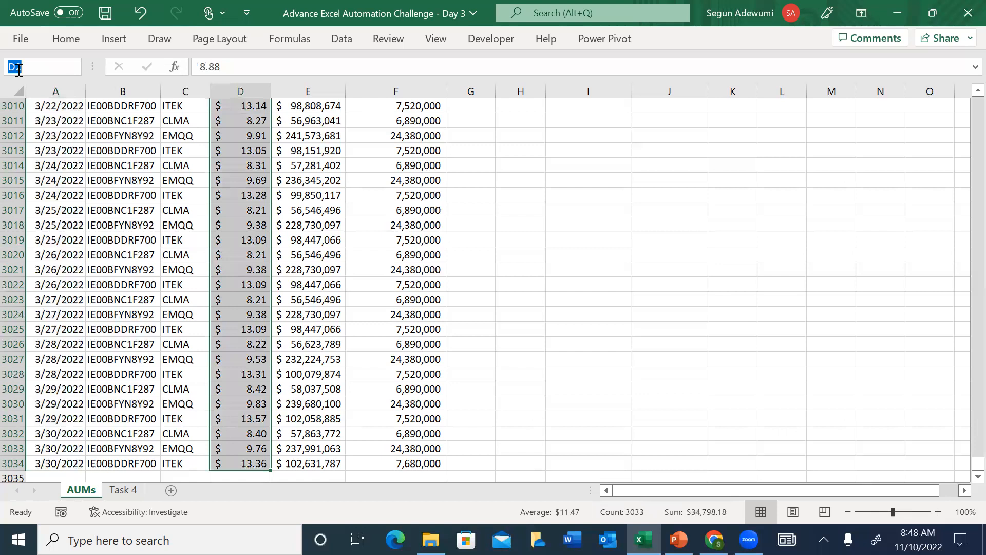
{"action": "type", "text": "AUM_NAV"}
{"action": "key", "text": "Return"}
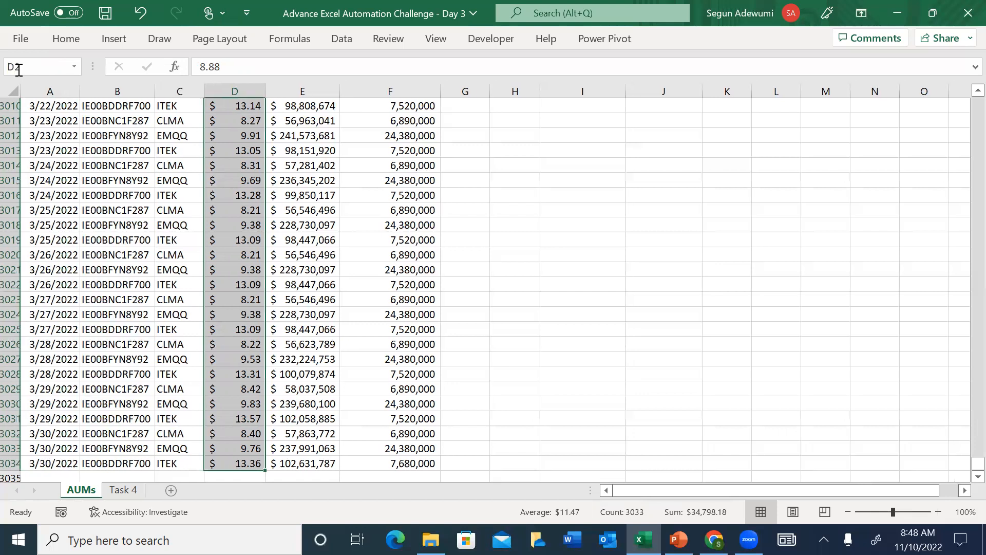
Step: Define the name AUM_AUM for the AUM values in E2:E3034
{"action": "key", "text": "Right"}
{"action": "key", "text": "ctrl+shift+Down"}
{"action": "key", "text": "ctrl+shift+Up"}
{"action": "key", "text": "Down"}
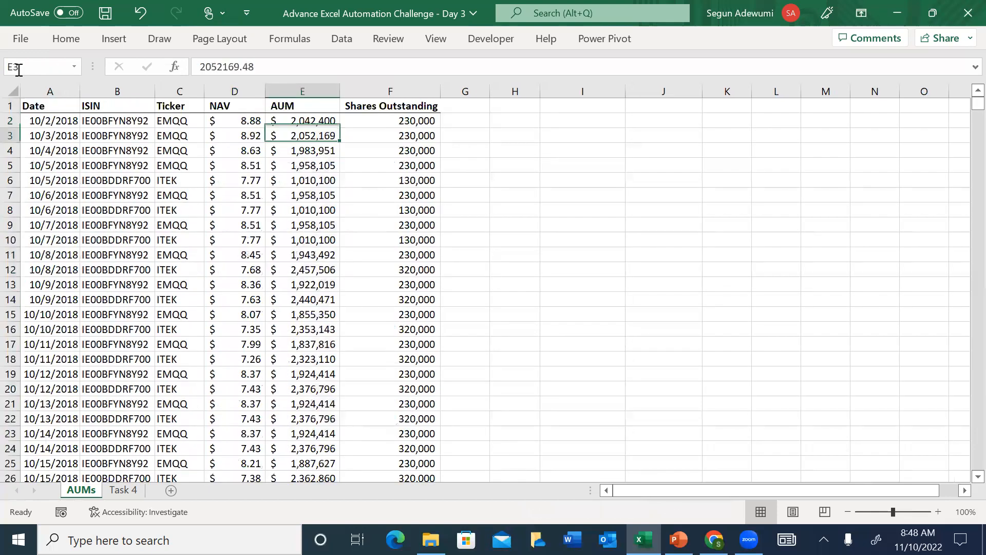
{"action": "key", "text": "Up"}
{"action": "key", "text": "ctrl+shift+Down"}
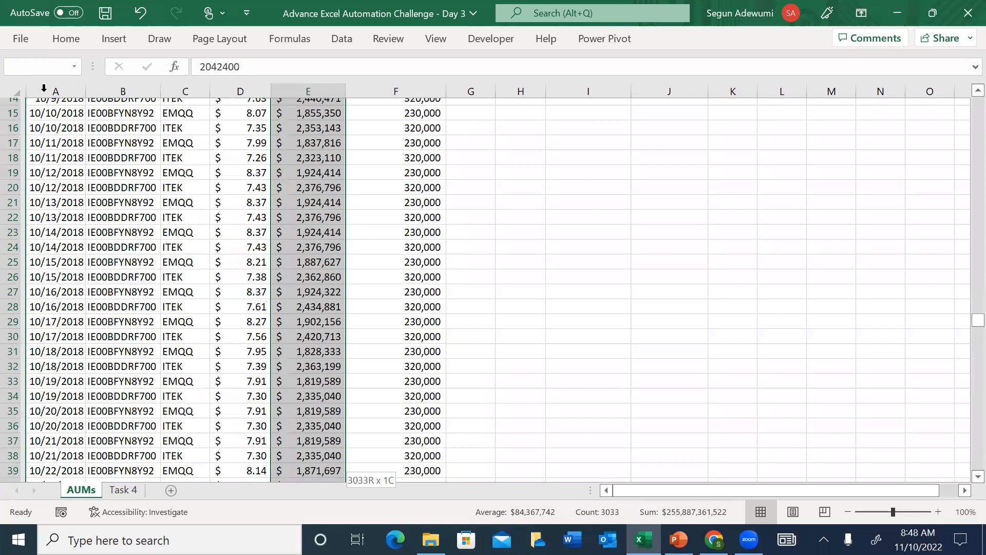
{"action": "type", "text": "AUM"}
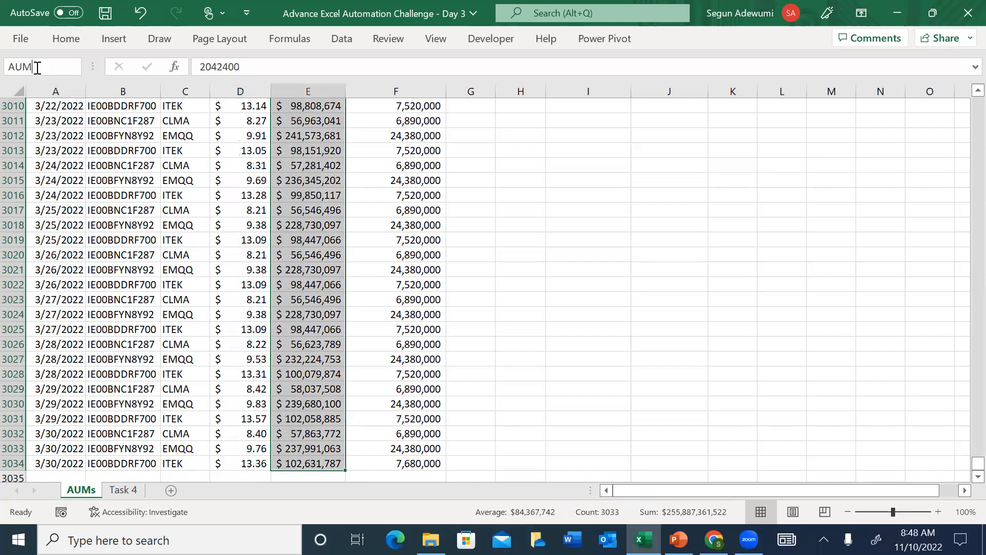
{"action": "type", "text": "_AUM"}
{"action": "key", "text": "Return"}
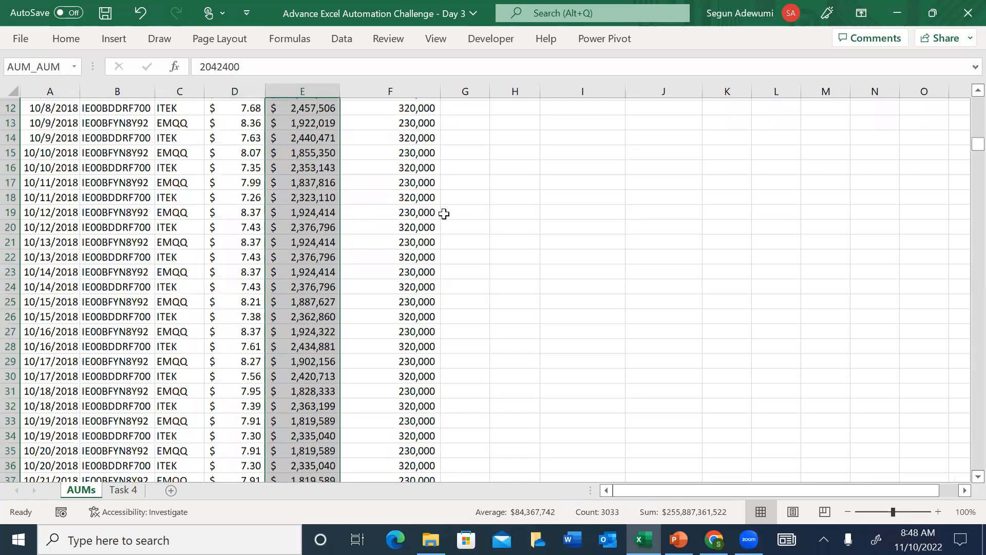
Step: Define the name AUM_SO for the shares outstanding values in F2:F3034
{"action": "key", "text": "Right"}
{"action": "key", "text": "ctrl+shift+Down"}
{"action": "left_click", "coordinate": [28, 59]}
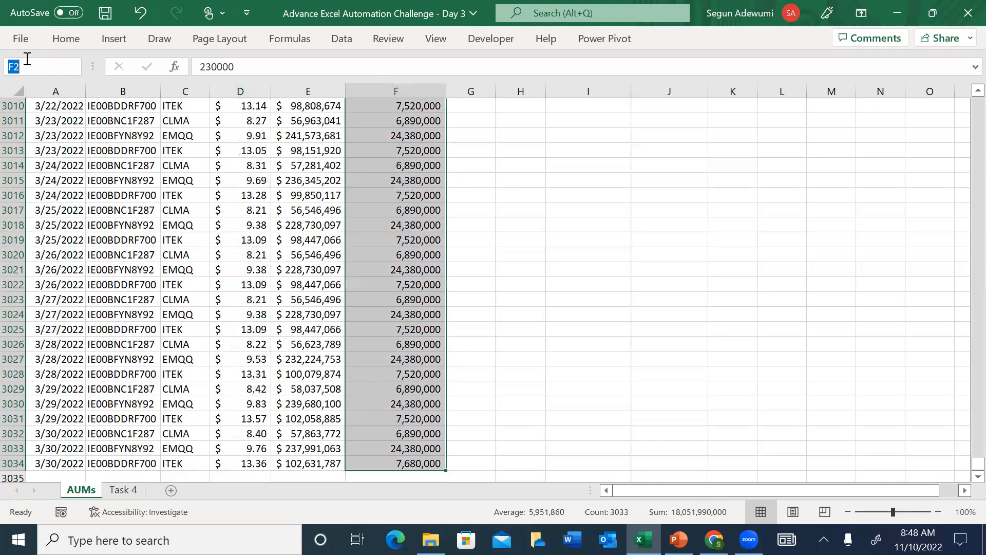
{"action": "type", "text": "AUM_SO"}
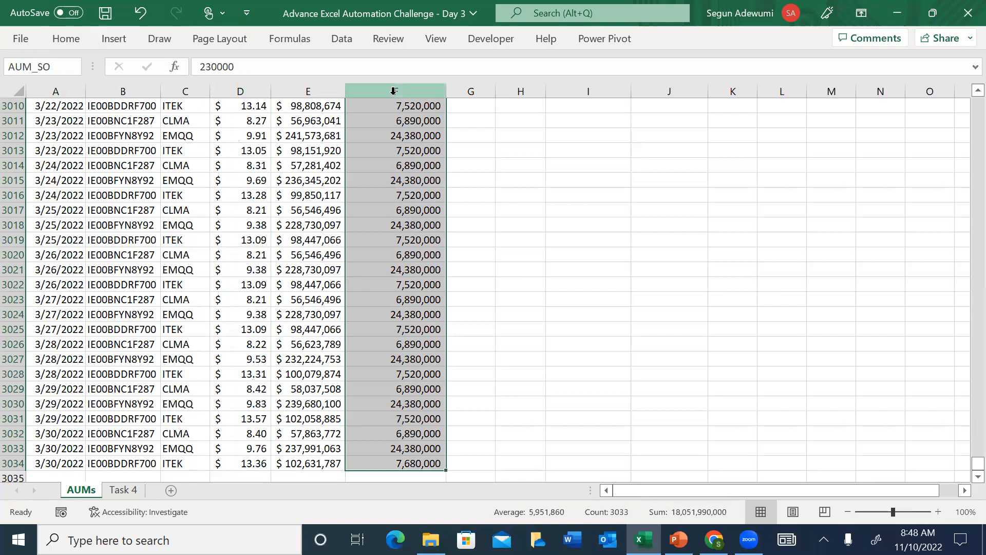
{"action": "key", "text": "Return"}
{"action": "scroll", "coordinate": [393, 91], "scroll_direction": "up", "scroll_amount": 3}
{"action": "key", "text": "ctrl+Up"}
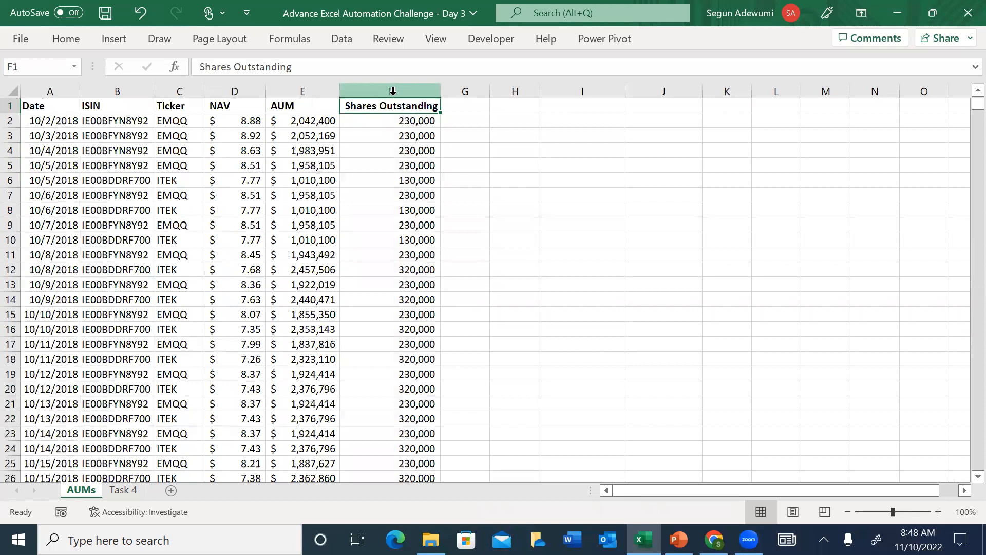
Step: Switch to the Task 4 sheet and select C7, the first cell under the NAV header
{"action": "left_click", "coordinate": [126, 490]}
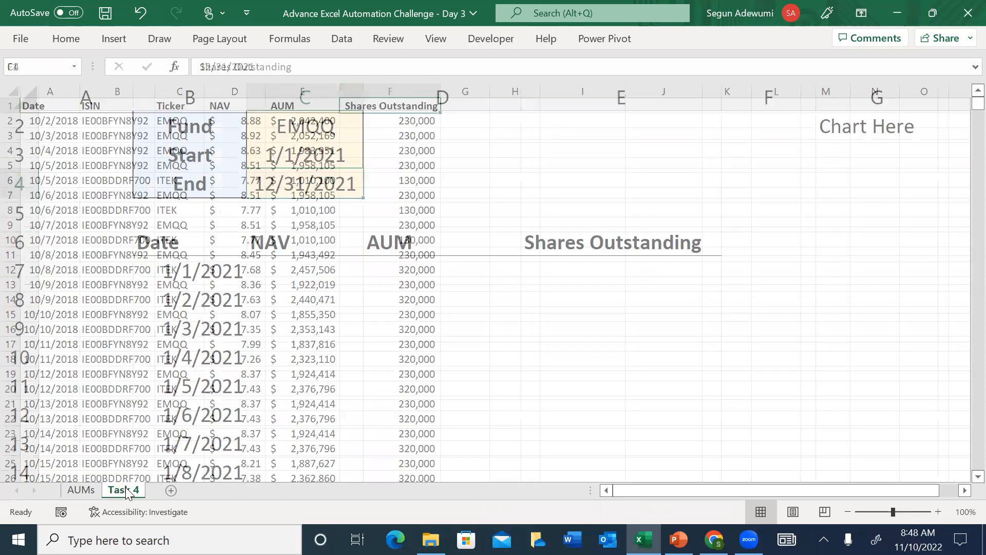
{"action": "left_click", "coordinate": [290, 272]}
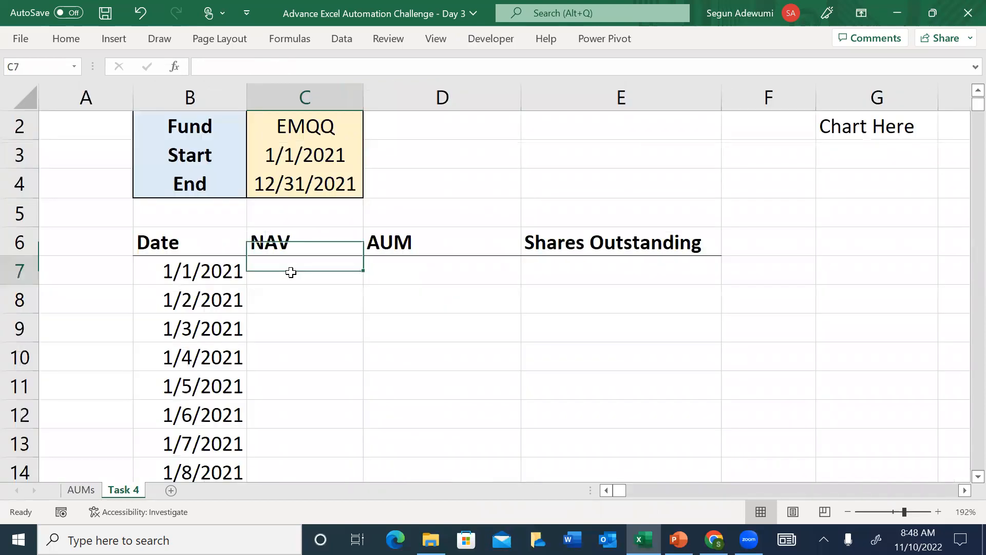
{"action": "left_click", "coordinate": [303, 240]}
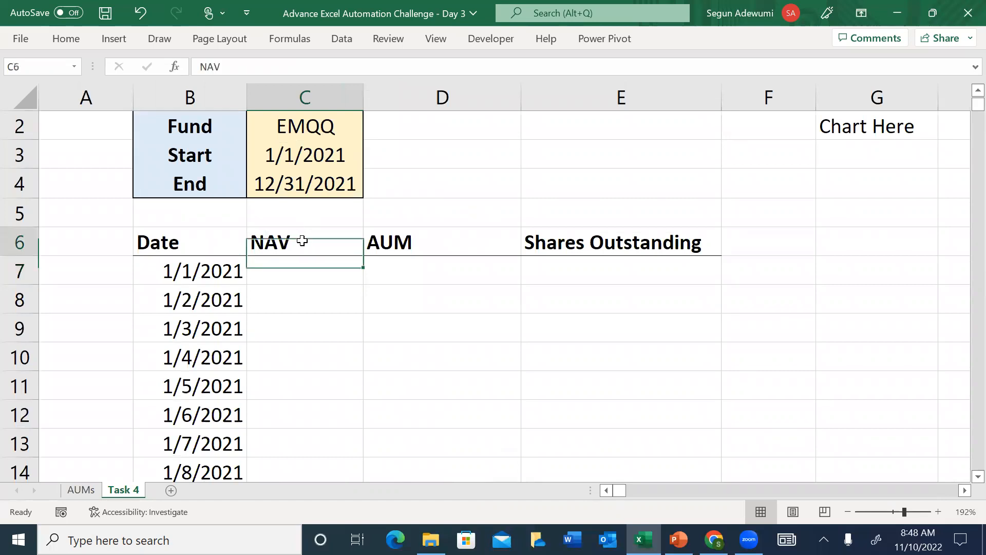
{"action": "left_click", "coordinate": [194, 246]}
{"action": "left_click", "coordinate": [324, 274]}
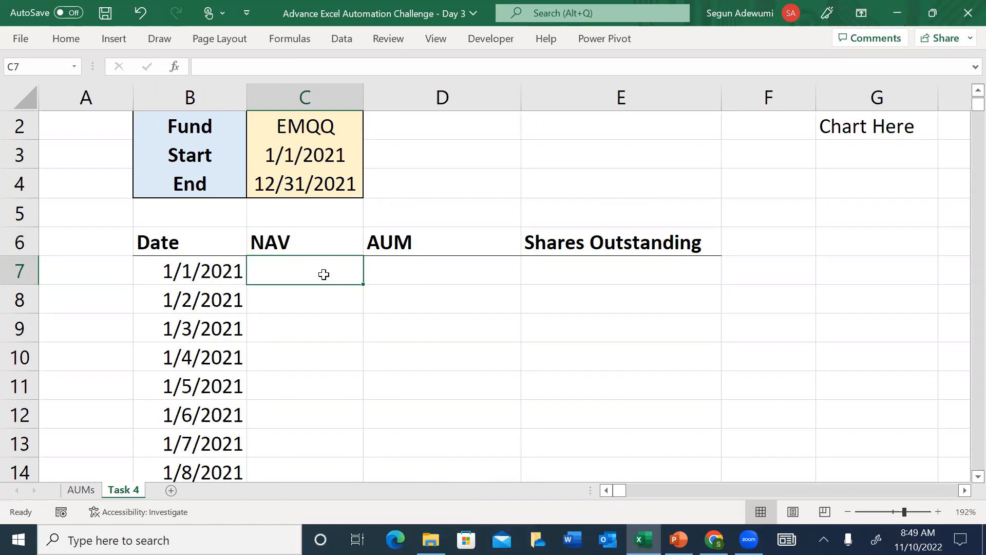
{"action": "type", "text": "="}
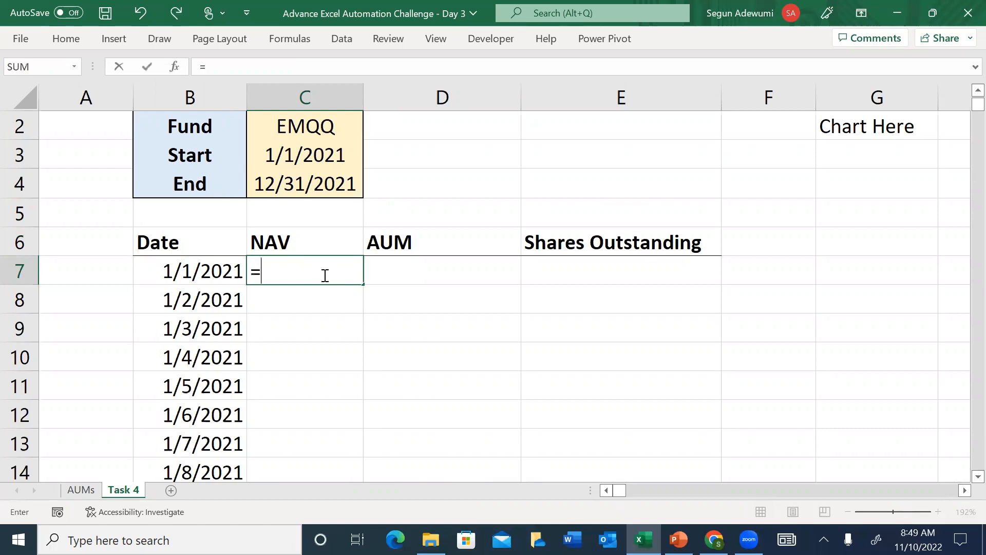
{"action": "type", "text": "ind"}
{"action": "key", "text": "Tab"}
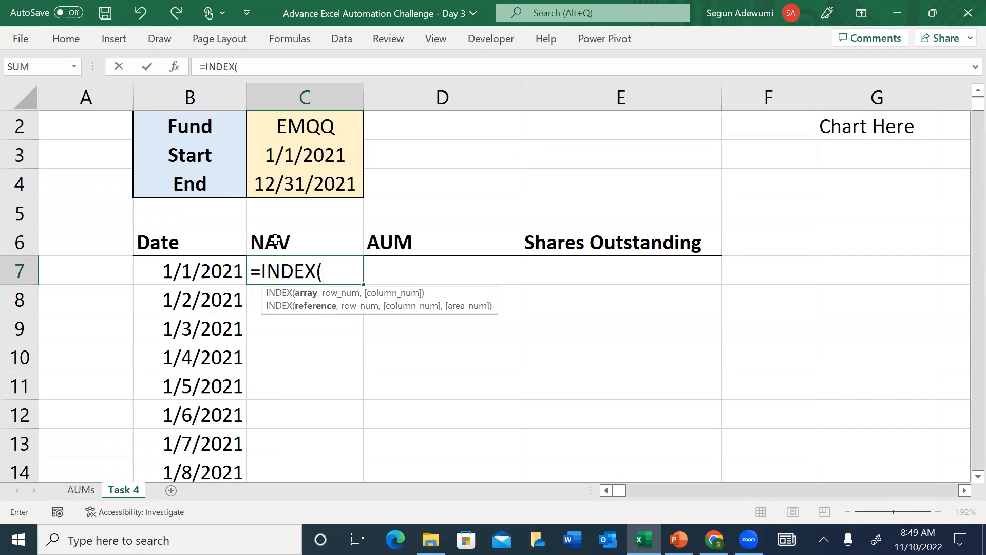
{"action": "left_click", "coordinate": [74, 491]}
{"action": "left_click_drag", "start_coordinate": [229, 121], "coordinate": [248, 491]}
{"action": "left_click", "coordinate": [319, 70]}
{"action": "key", "text": "BackSpace"}
{"action": "key", "text": "BackSpace"}
{"action": "key", "text": "BackSpace"}
{"action": "key", "text": "BackSpace"}
{"action": "key", "text": "BackSpace"}
{"action": "key", "text": "BackSpace"}
{"action": "key", "text": "BackSpace"}
{"action": "key", "text": "BackSpace"}
{"action": "key", "text": "BackSpace"}
{"action": "key", "text": "BackSpace"}
{"action": "key", "text": "BackSpace"}
{"action": "key", "text": "BackSpace"}
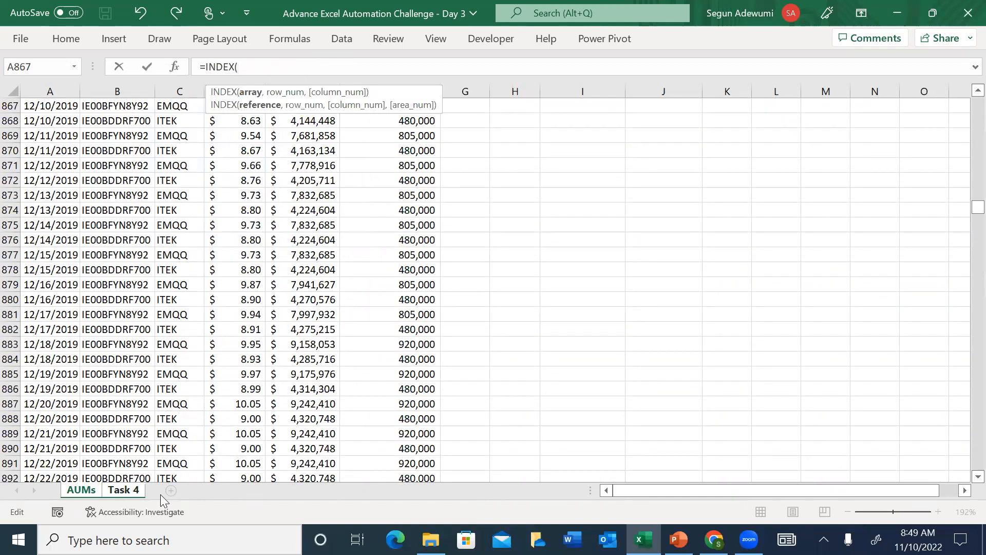
{"action": "left_click", "coordinate": [130, 492]}
{"action": "key", "text": "BackSpace"}
{"action": "key", "text": "BackSpace"}
{"action": "key", "text": "BackSpace"}
{"action": "key", "text": "BackSpace"}
{"action": "key", "text": "BackSpace"}
{"action": "key", "text": "BackSpace"}
{"action": "key", "text": "BackSpace"}
{"action": "key", "text": "BackSpace"}
{"action": "key", "text": "BackSpace"}
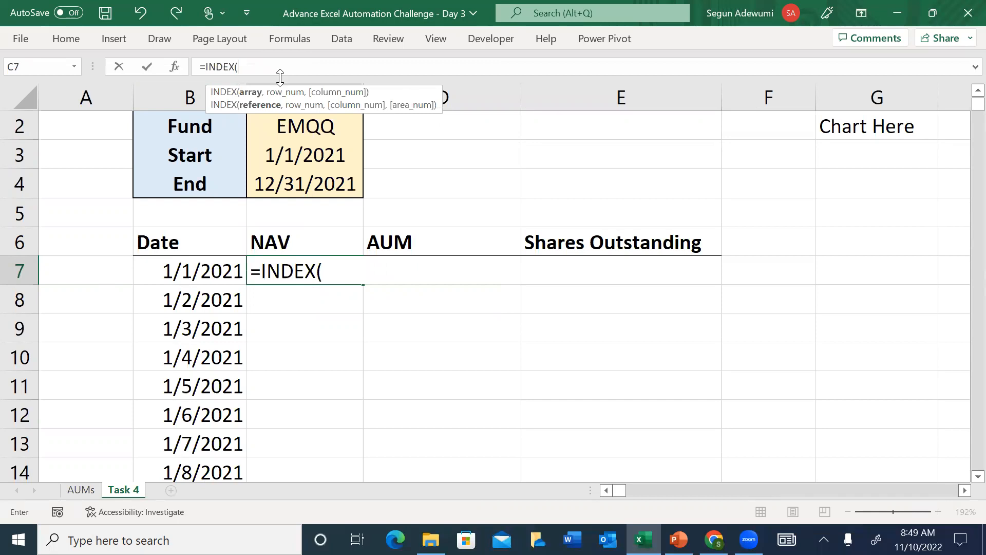
{"action": "type", "text": "aum"}
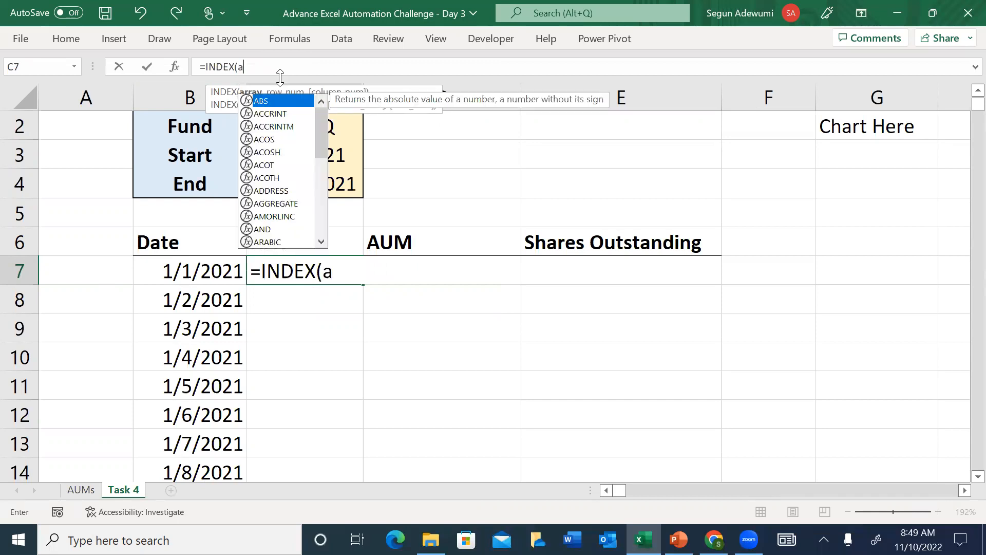
{"action": "key", "text": "Down"}
{"action": "key", "text": "Down"}
{"action": "key", "text": "Down"}
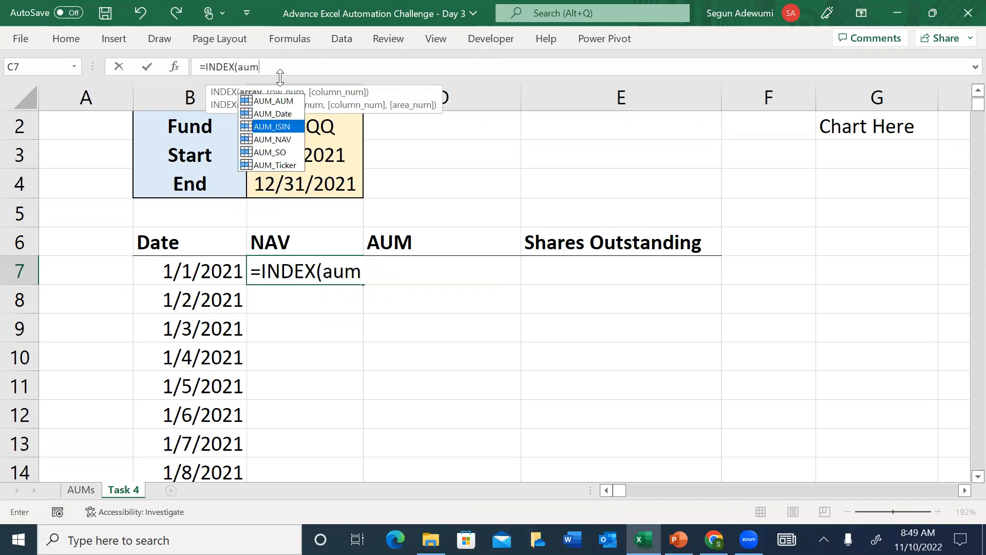
{"action": "key", "text": "Tab"}
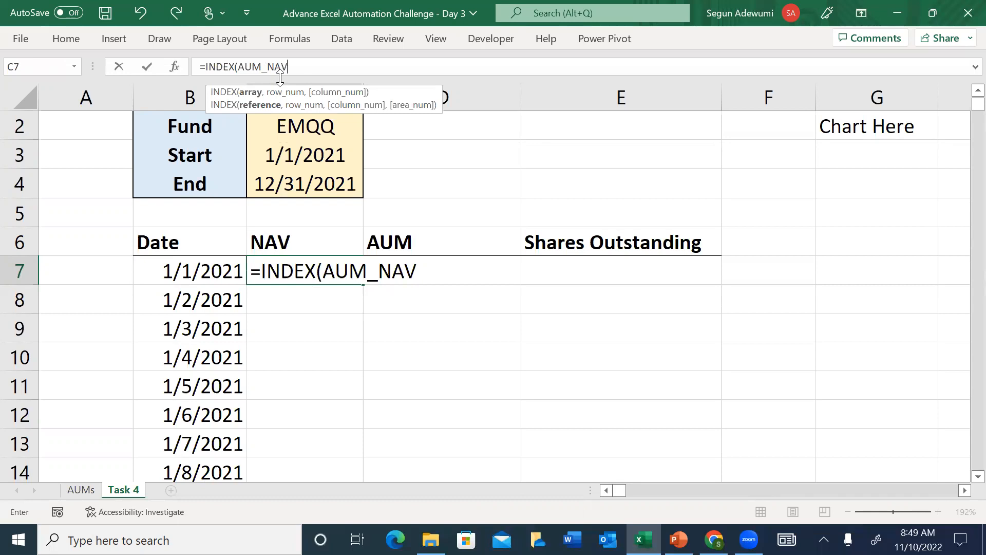
{"action": "key", "text": "BackSpace"}
{"action": "key", "text": "BackSpace"}
{"action": "key", "text": "BackSpace"}
{"action": "key", "text": "BackSpace"}
{"action": "key", "text": "BackSpace"}
{"action": "key", "text": "BackSpace"}
{"action": "key", "text": "BackSpace"}
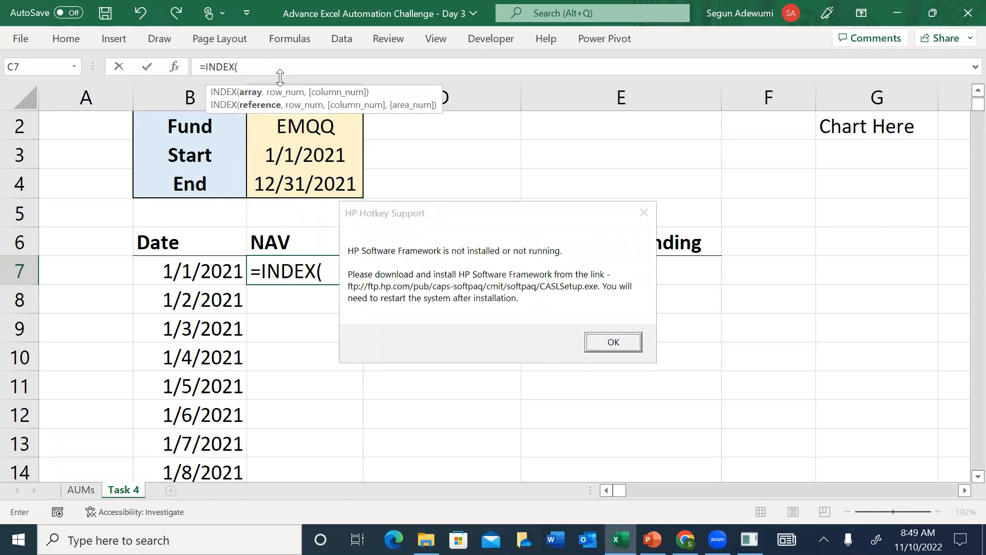
{"action": "key", "text": "Escape"}
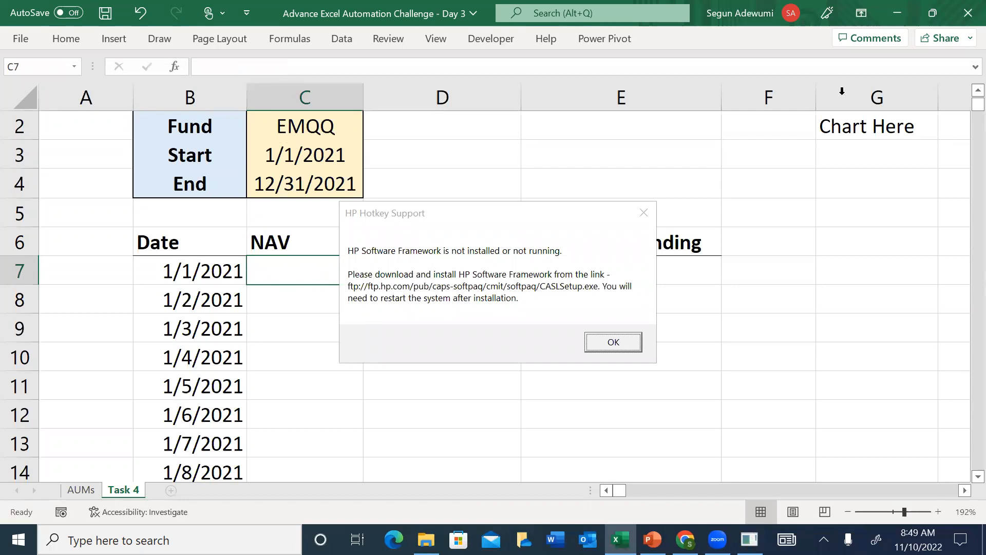
Step: Dismiss the HP Hotkey Support message and start an INDEX formula in C7 with the defined name AUM_NAV as its array
{"action": "left_click", "coordinate": [644, 215]}
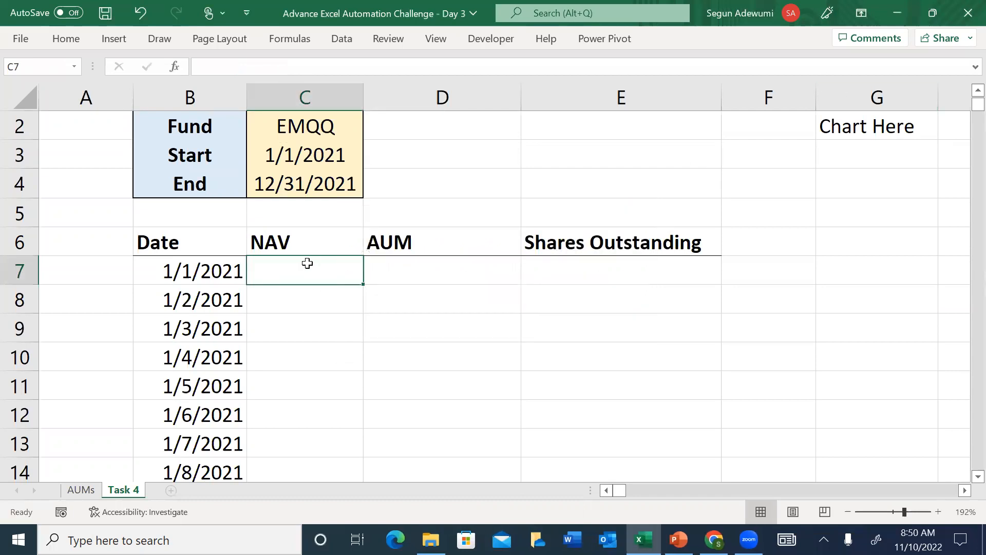
{"action": "type", "text": "=inmd"}
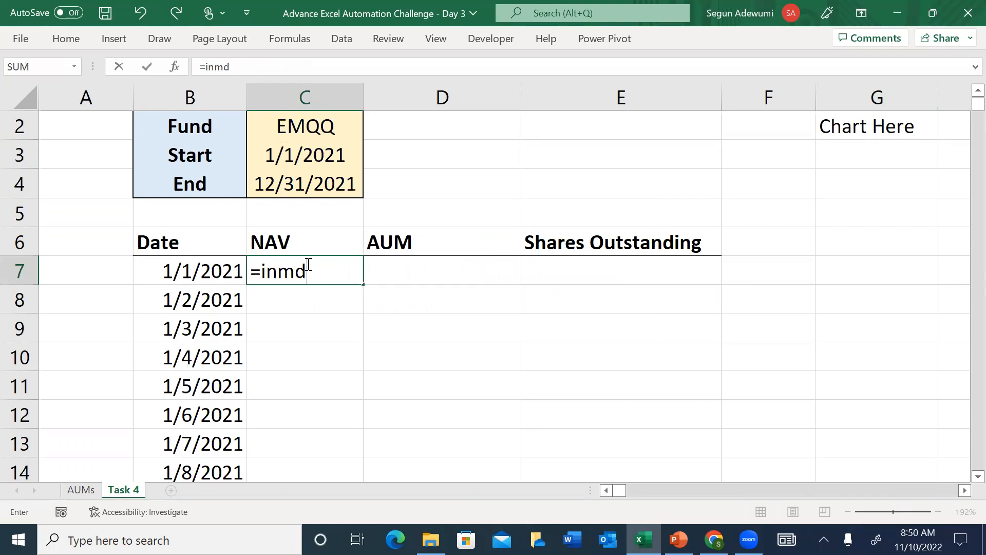
{"action": "key", "text": "BackSpace"}
{"action": "key", "text": "BackSpace"}
{"action": "type", "text": "d"}
{"action": "key", "text": "Tab"}
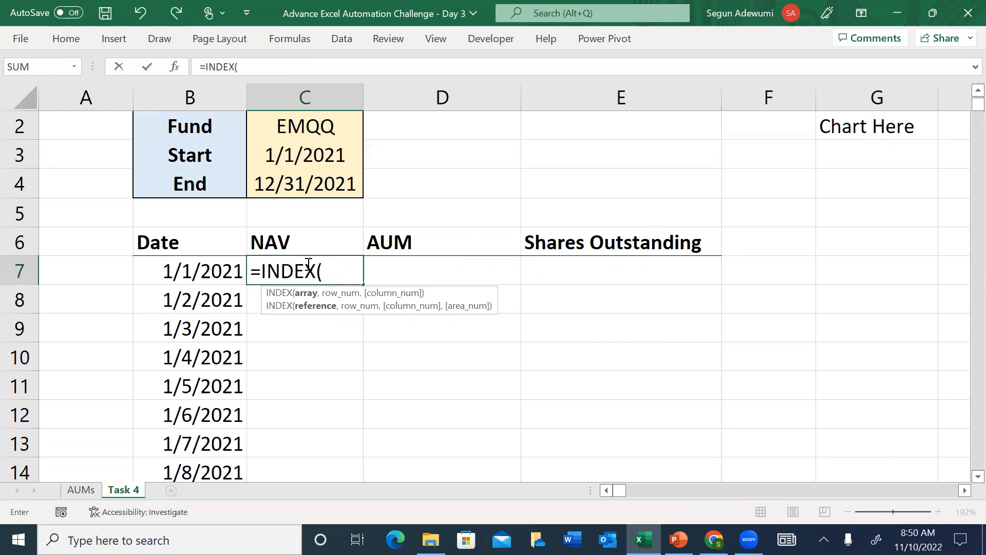
{"action": "key", "text": "F3"}
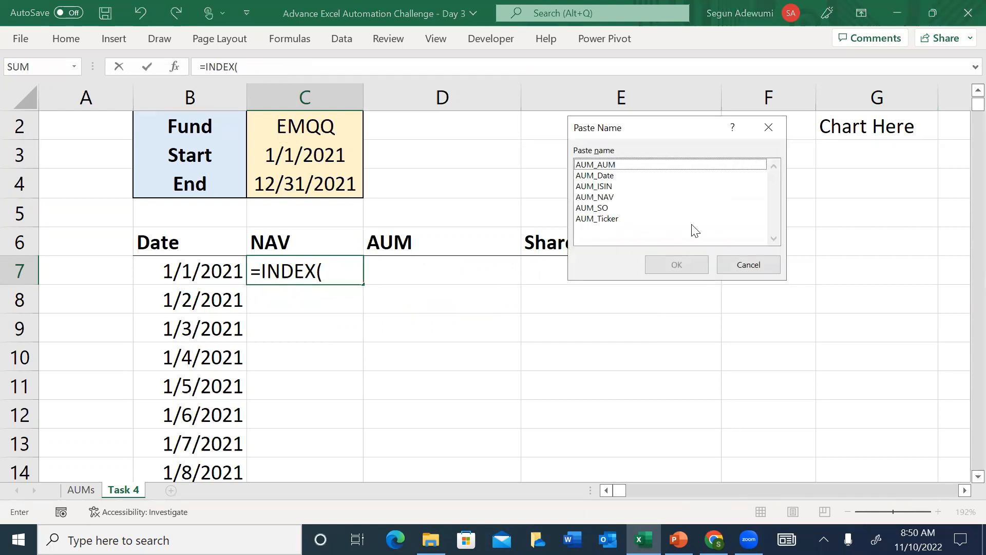
{"action": "left_click", "coordinate": [616, 196]}
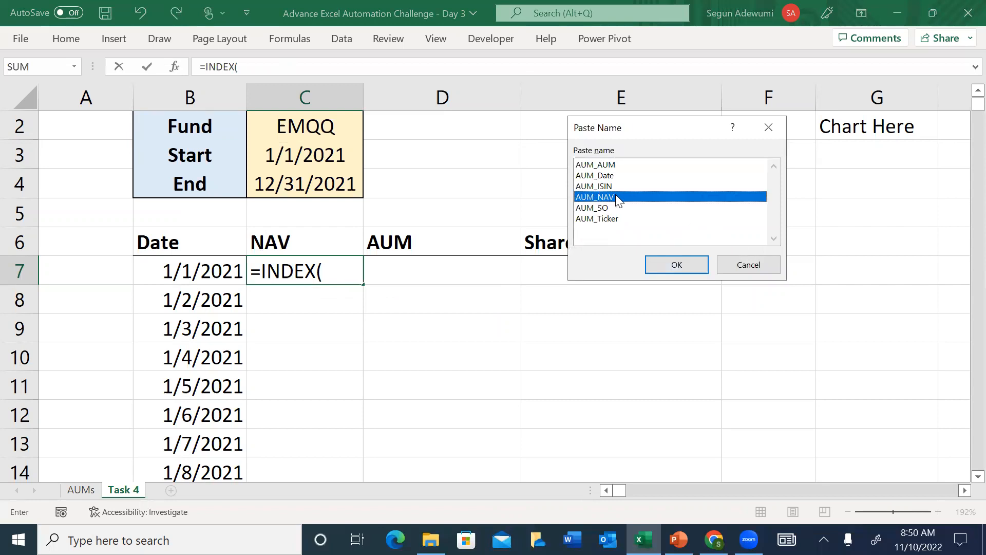
{"action": "left_click", "coordinate": [677, 265]}
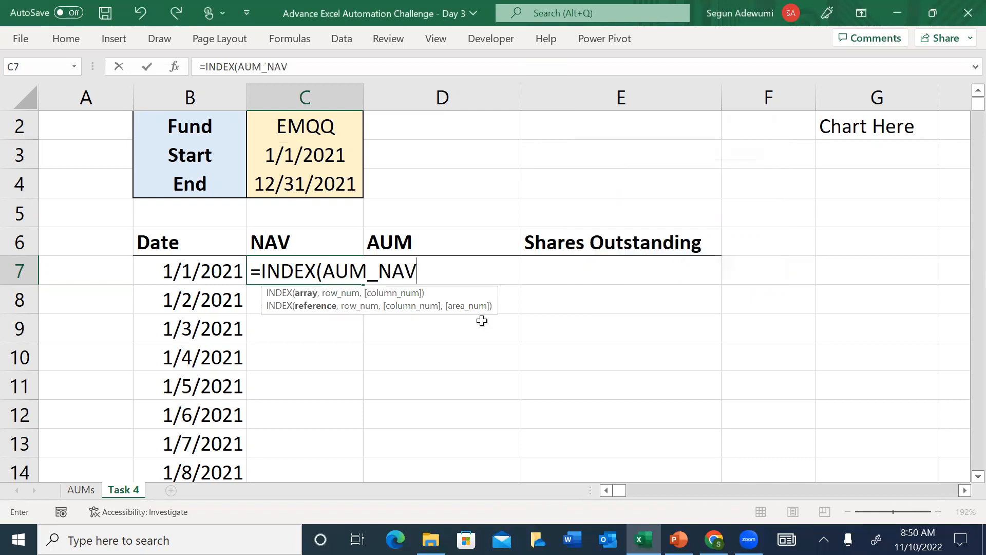
Step: Nest a MATCH function with a lookup value of 1 as the row number of the INDEX formula in C7
{"action": "type", "text": ","}
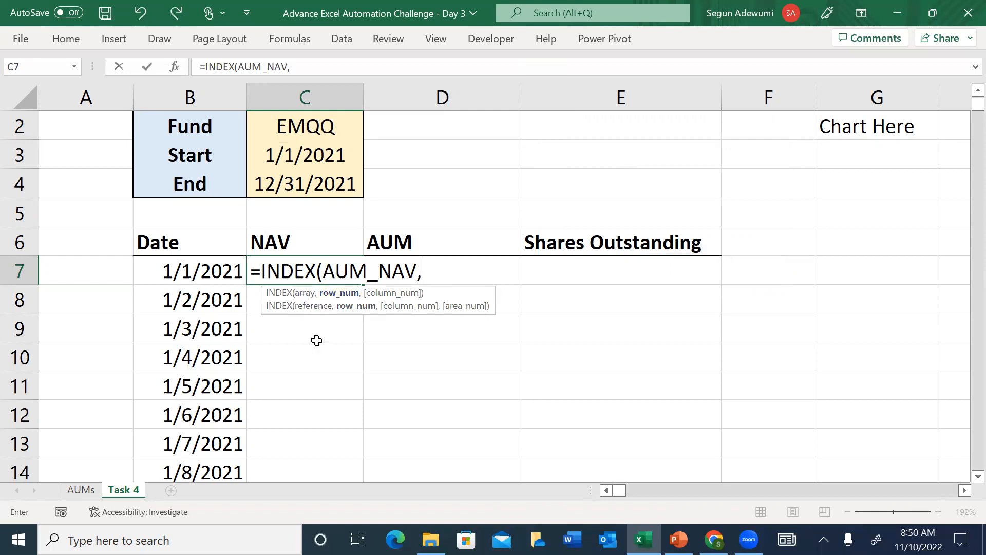
{"action": "type", "text": "matc"}
{"action": "key", "text": "Tab"}
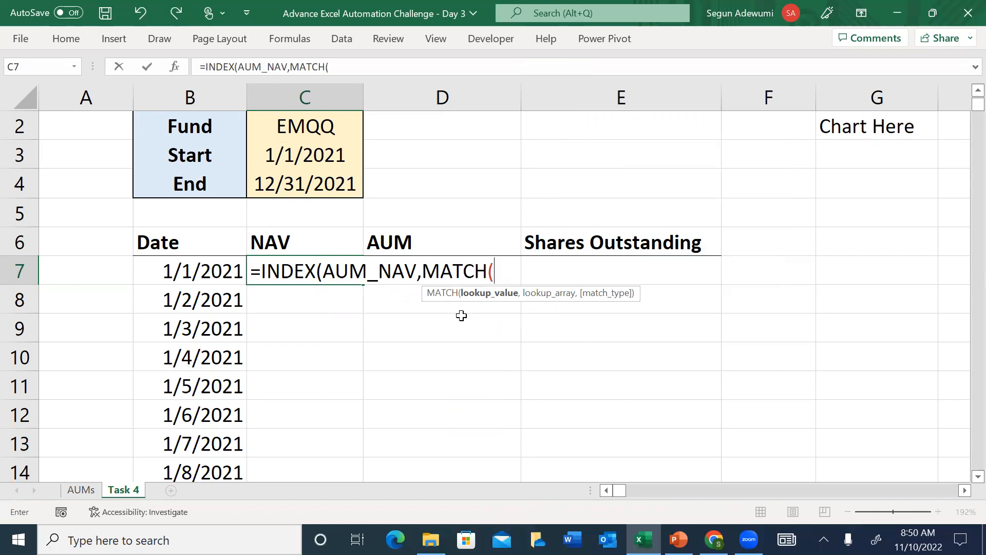
{"action": "type", "text": "1,"}
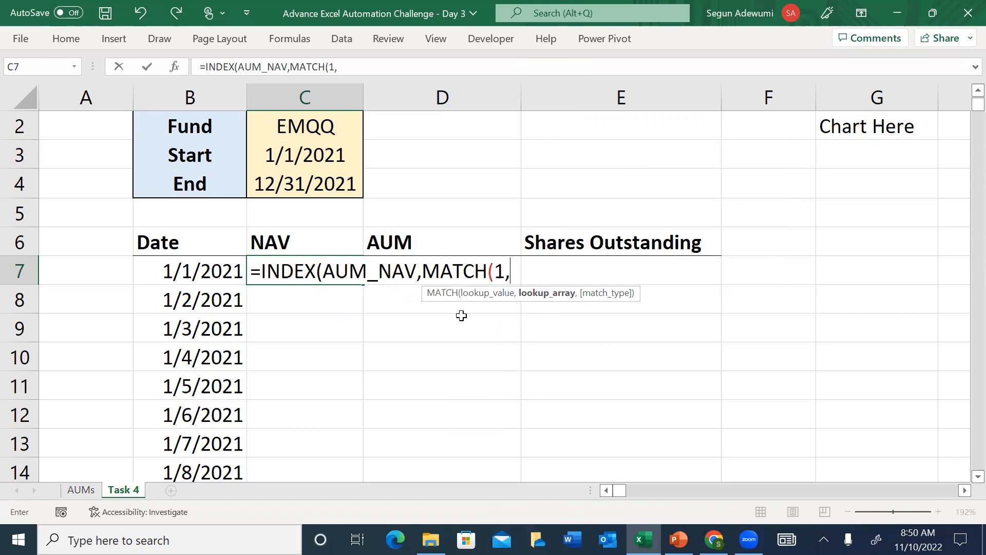
Step: Start the MATCH lookup array with a bracketed condition comparing the date $B7 with the defined name AUM_Date
{"action": "type", "text": "("}
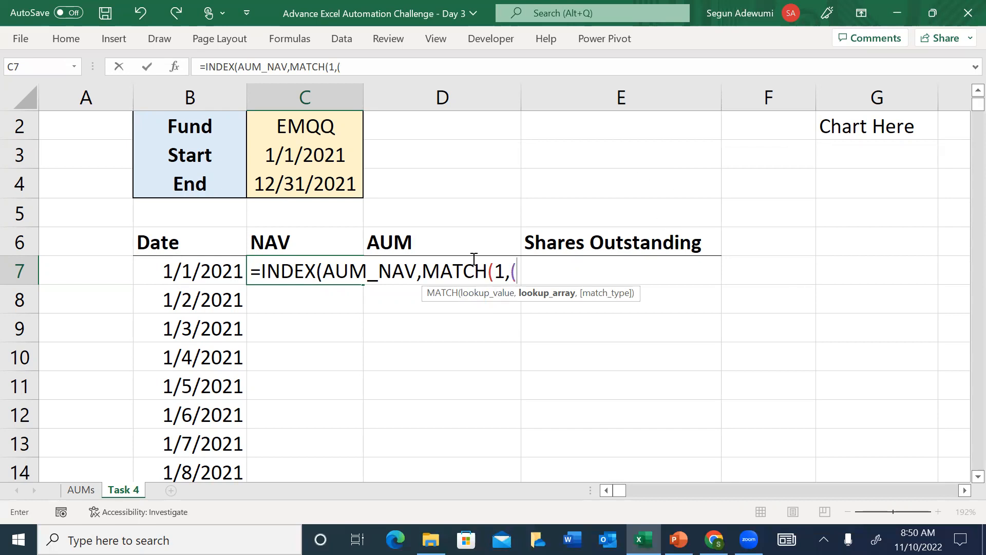
{"action": "left_click", "coordinate": [170, 271]}
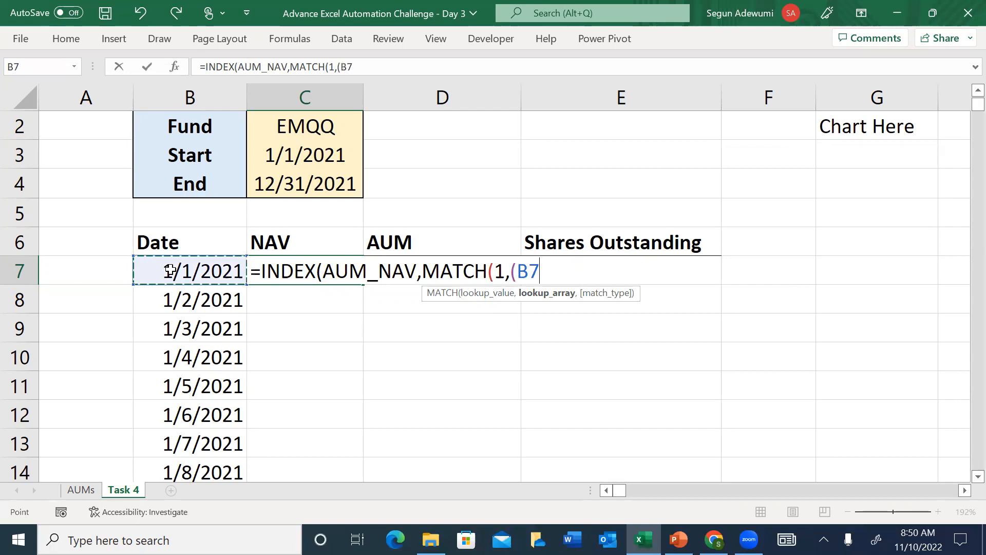
{"action": "key", "text": "F4"}
{"action": "key", "text": "F4"}
{"action": "key", "text": "F4"}
{"action": "type", "text": "="}
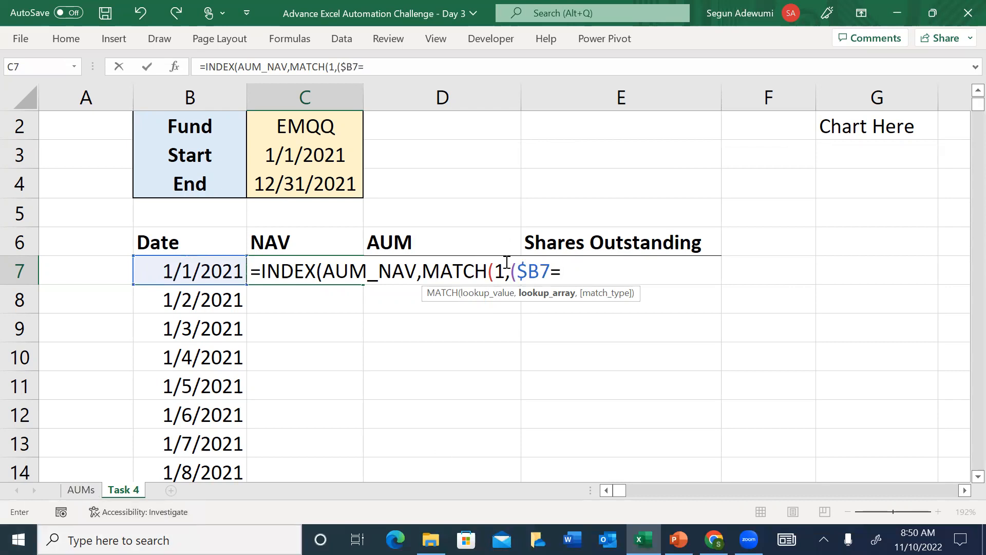
{"action": "type", "text": "a"}
{"action": "key", "text": "BackSpace"}
{"action": "type", "text": "m"}
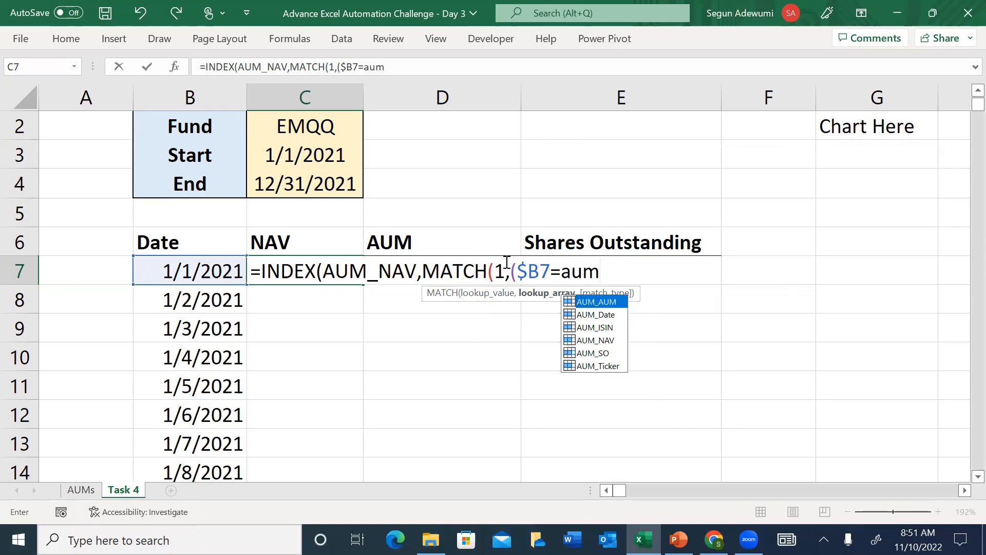
{"action": "key", "text": "Down"}
{"action": "key", "text": "Tab"}
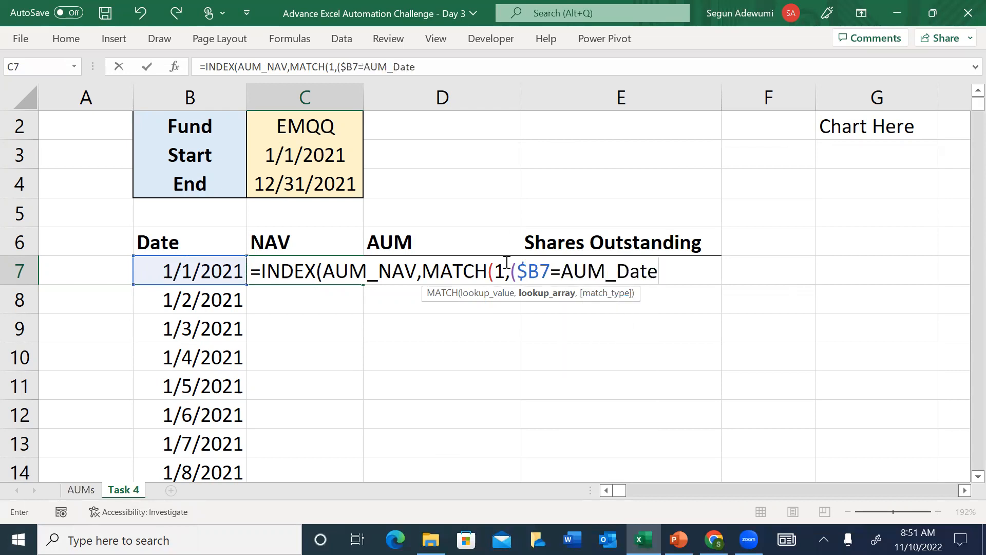
Step: Multiply the date condition by a second bracketed condition comparing the fund in $C$2 with AUM_Ticker
{"action": "type", "text": ")*("}
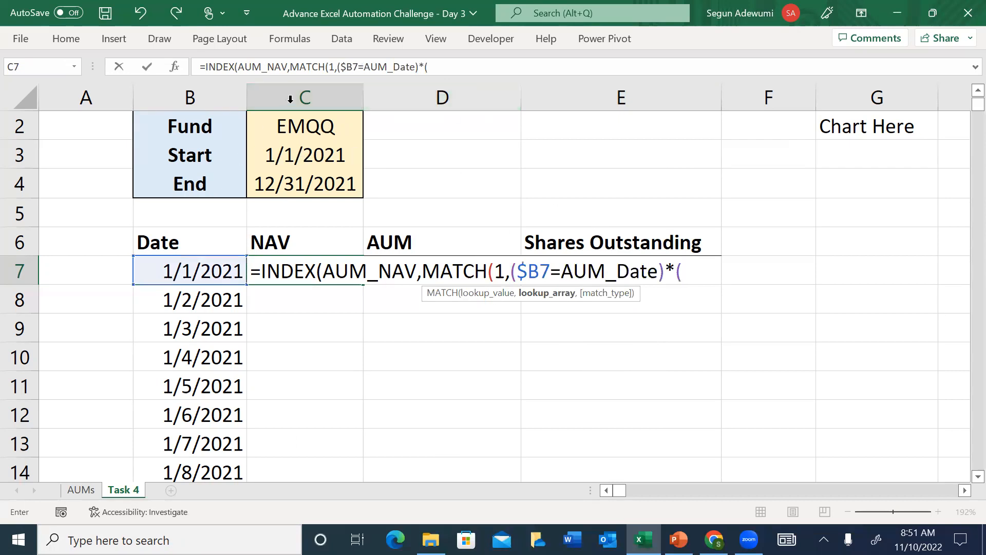
{"action": "left_click", "coordinate": [293, 125]}
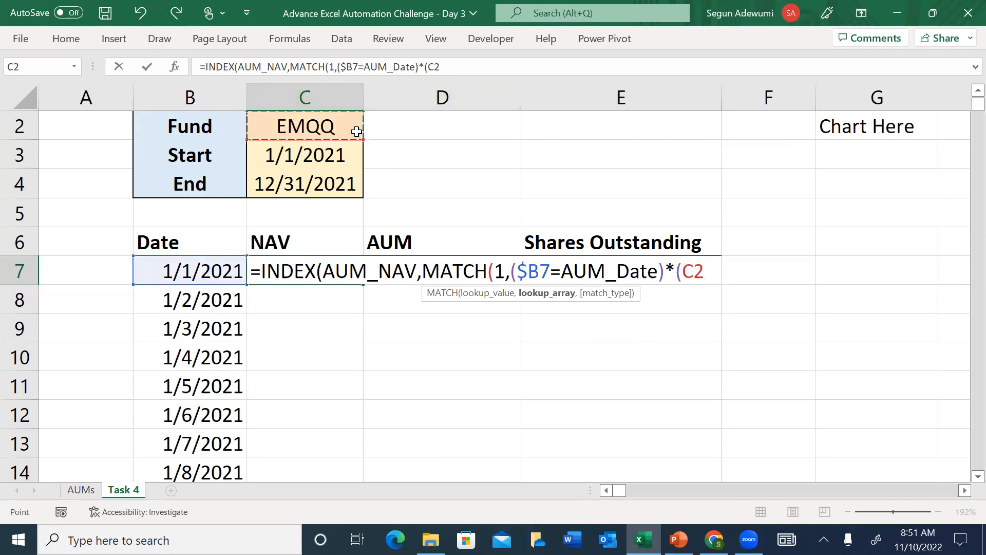
{"action": "key", "text": "F4"}
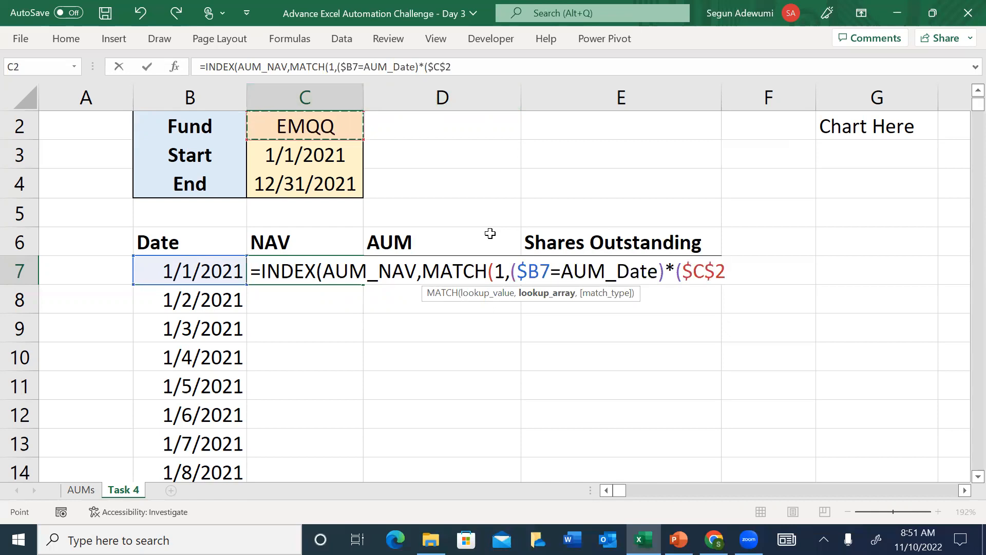
{"action": "type", "text": "="}
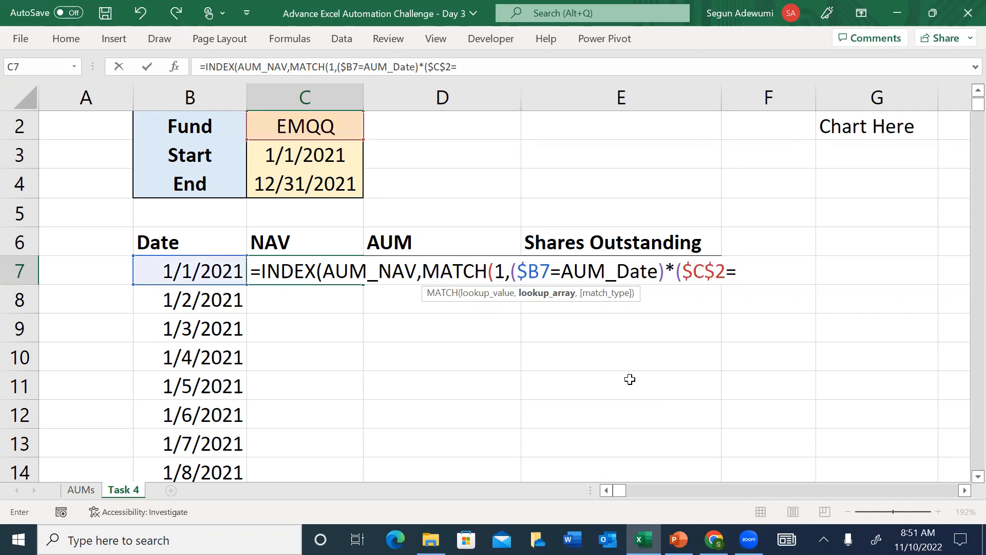
{"action": "type", "text": "aum"}
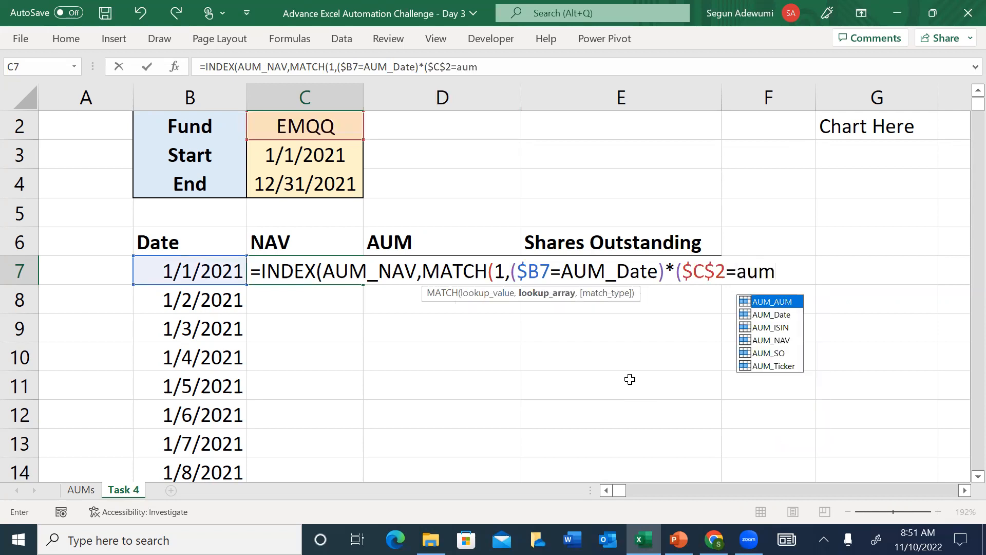
{"action": "key", "text": "Down"}
{"action": "key", "text": "Down"}
{"action": "key", "text": "Down"}
{"action": "key", "text": "Down"}
{"action": "key", "text": "Down"}
{"action": "key", "text": "Tab"}
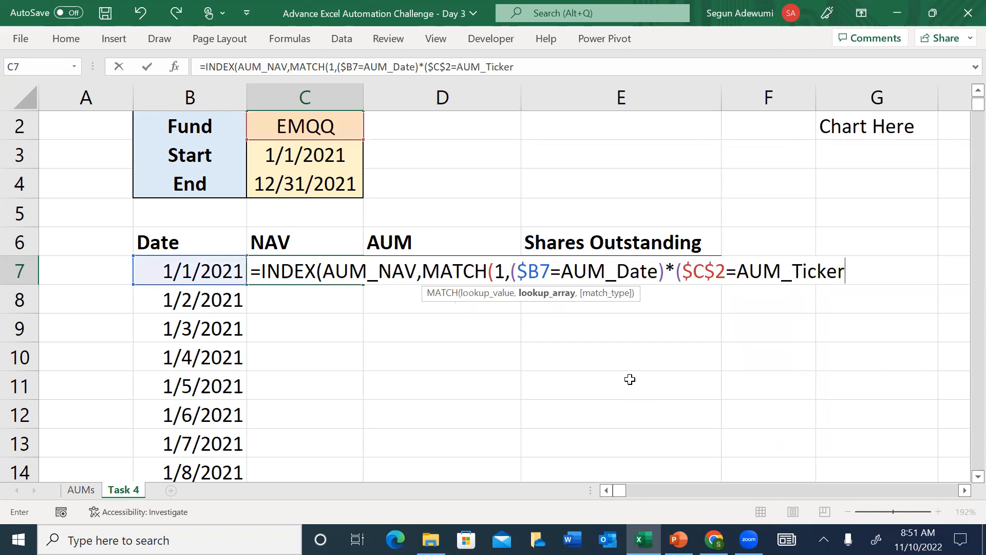
{"action": "type", "text": ")"}
Step: Set the match type to 0, close both functions and enter the NAV formula, keeping C7 selected
{"action": "type", "text": "),"}
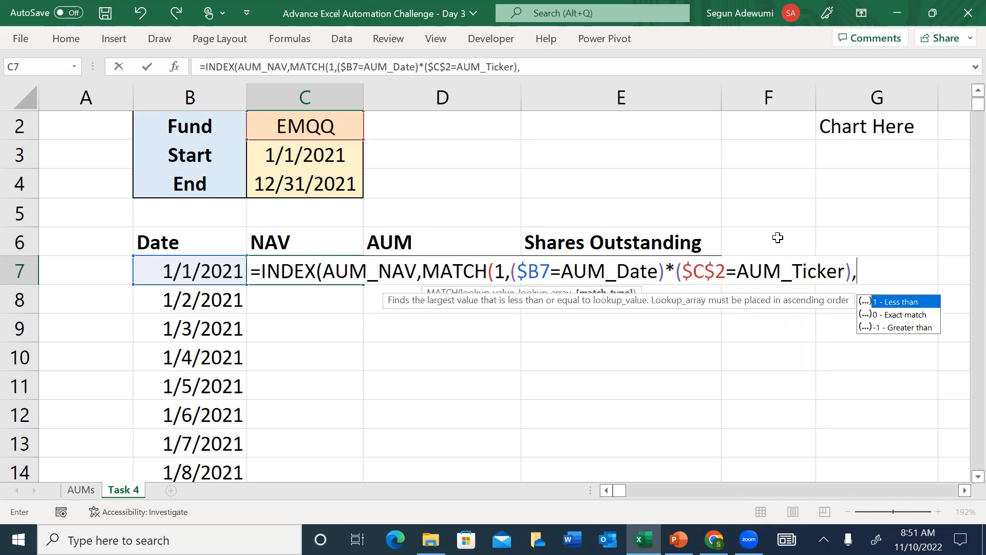
{"action": "type", "text": "0)"}
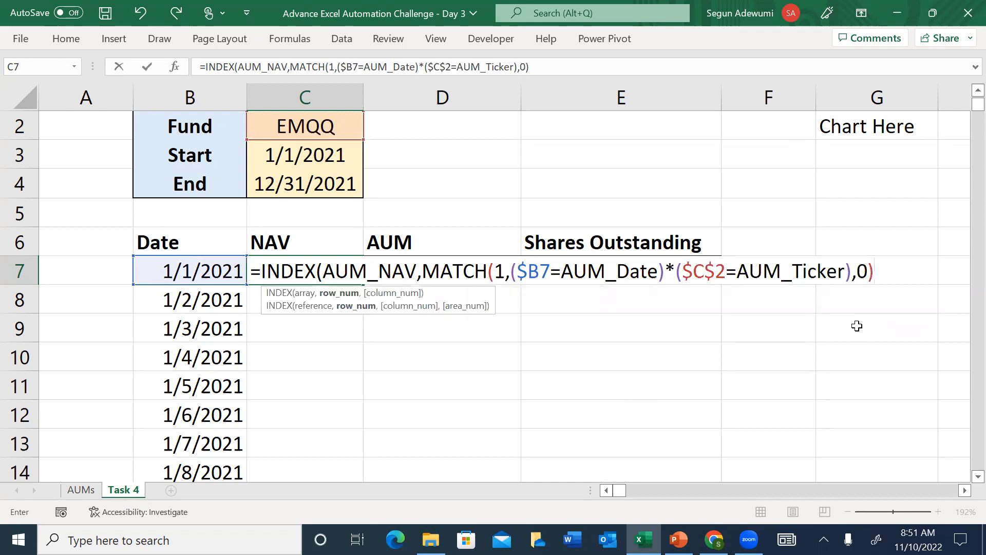
{"action": "type", "text": ")"}
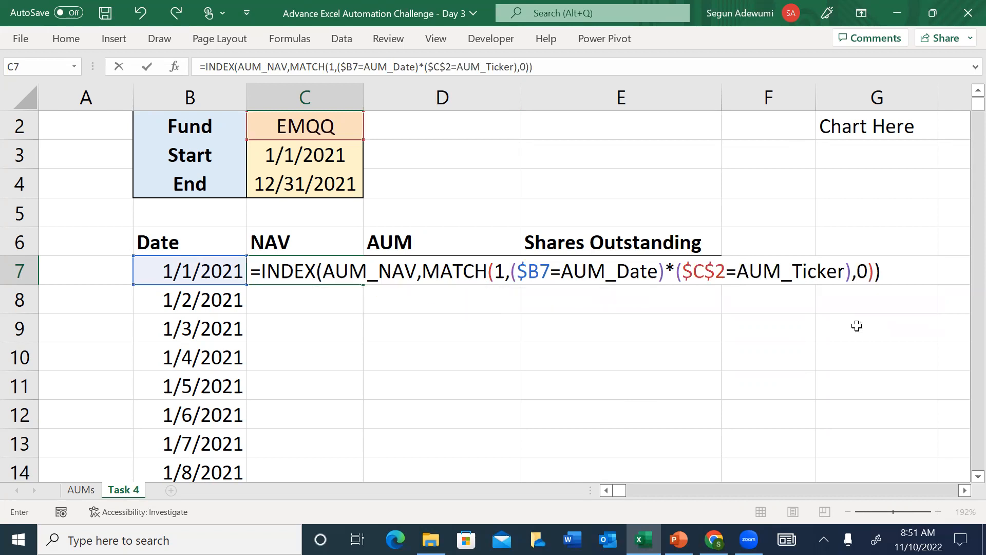
{"action": "key", "text": "Return"}
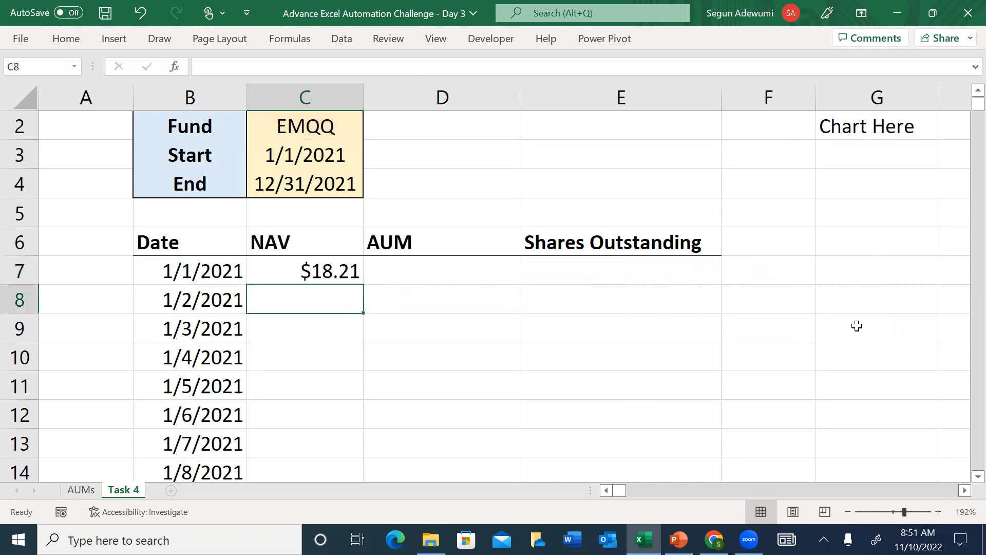
{"action": "key", "text": "Up"}
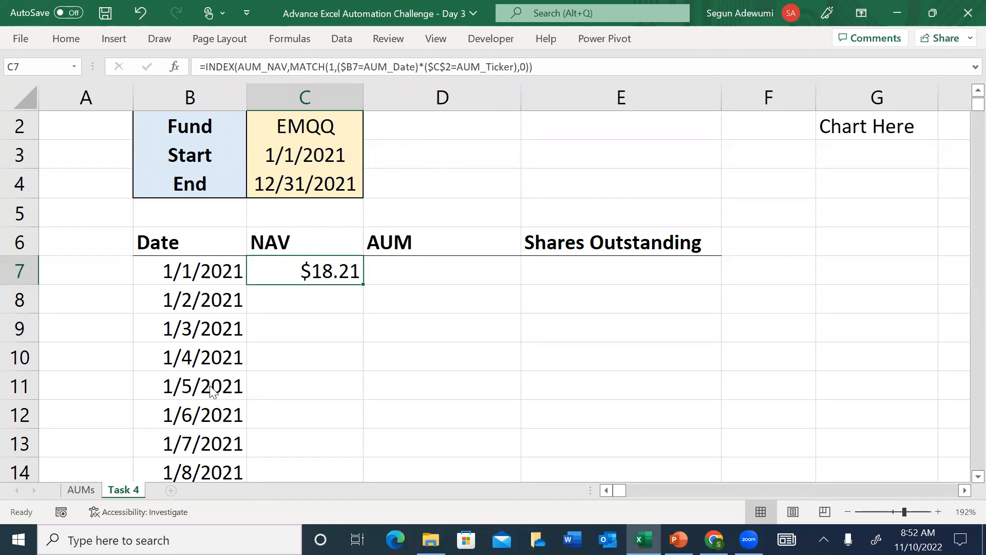
Step: Switch to the AUMs sheet and turn on filtering for the data's header row from A1
{"action": "left_click", "coordinate": [82, 490]}
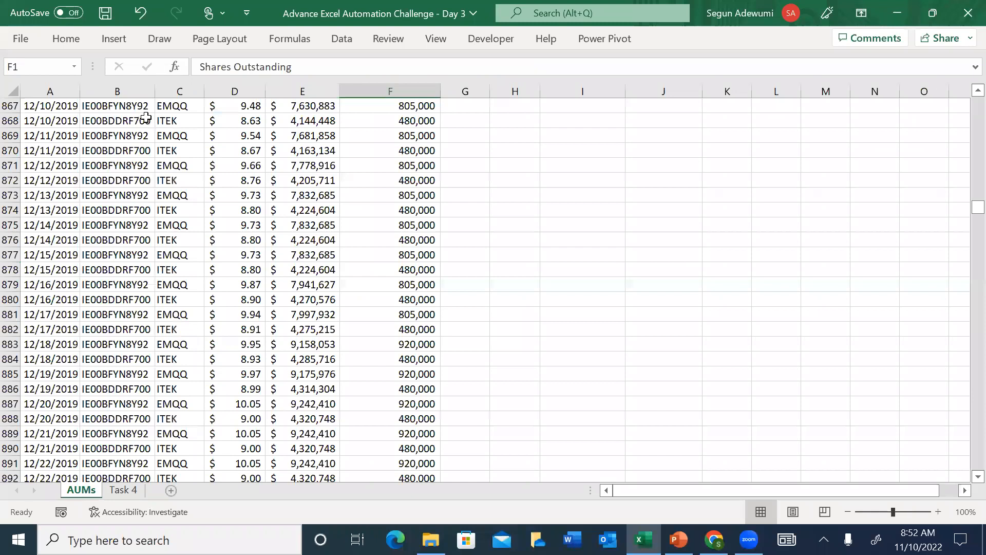
{"action": "left_click", "coordinate": [49, 176]}
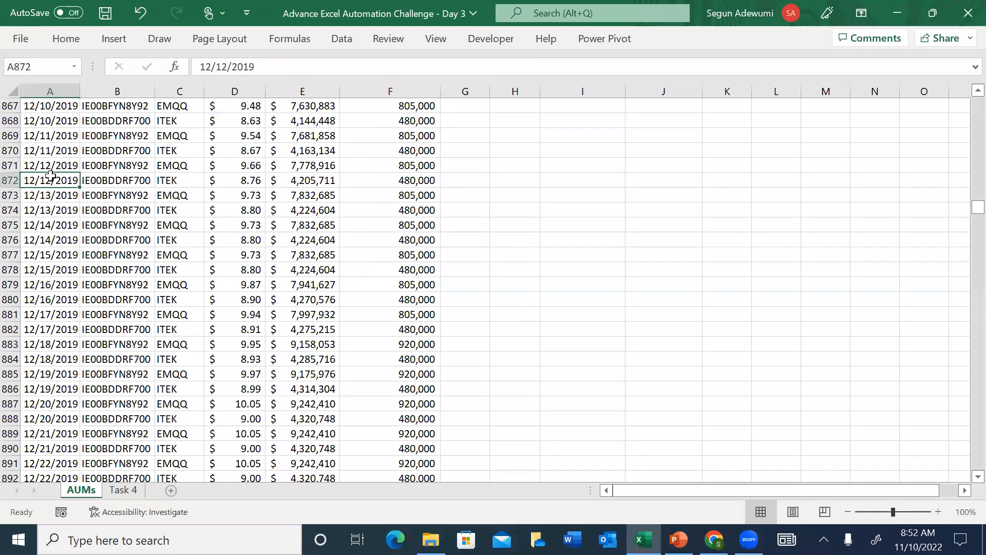
{"action": "key", "text": "Down"}
{"action": "key", "text": "Down"}
{"action": "key", "text": "Down"}
{"action": "key", "text": "Down"}
{"action": "key", "text": "Down"}
{"action": "key", "text": "Down"}
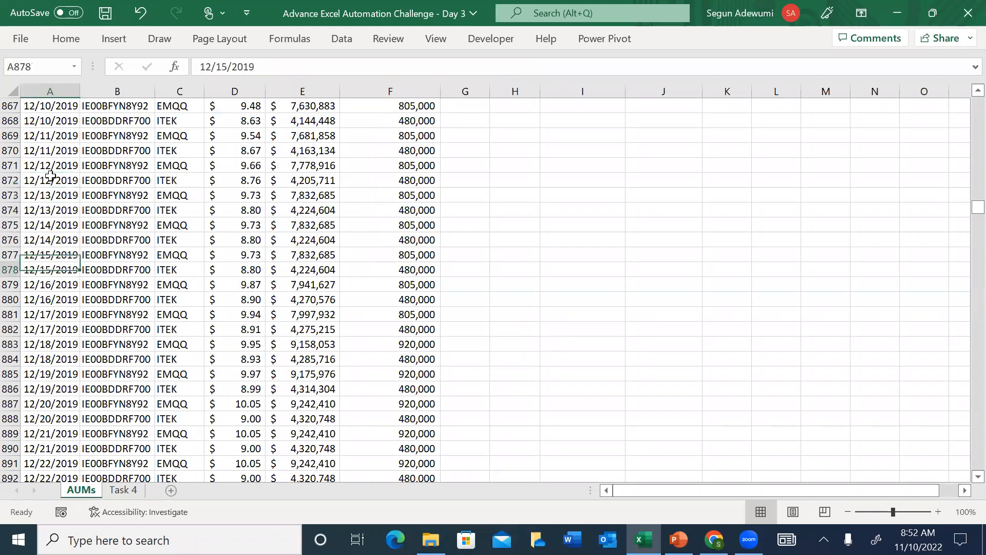
{"action": "key", "text": "ctrl+Home"}
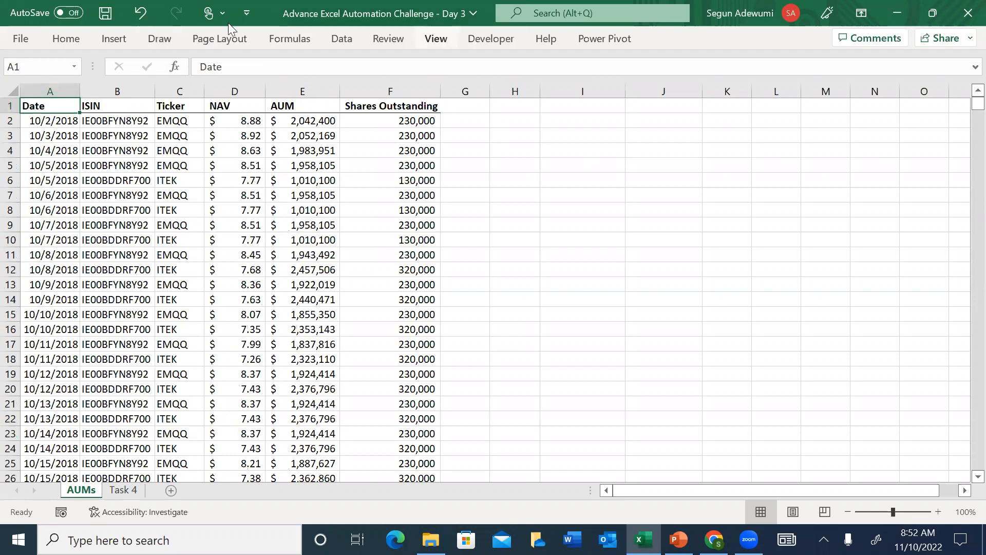
{"action": "left_click", "coordinate": [67, 39]}
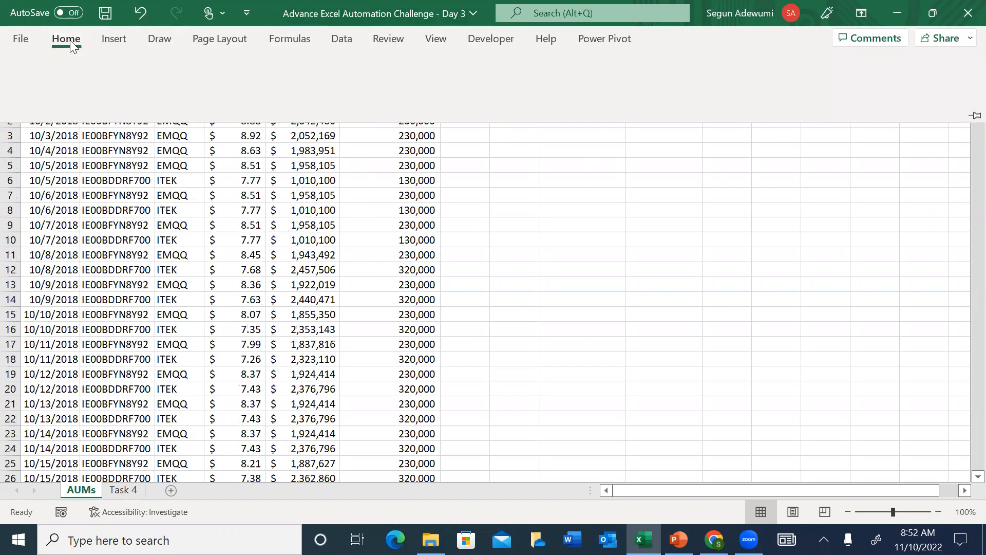
{"action": "left_click", "coordinate": [837, 97]}
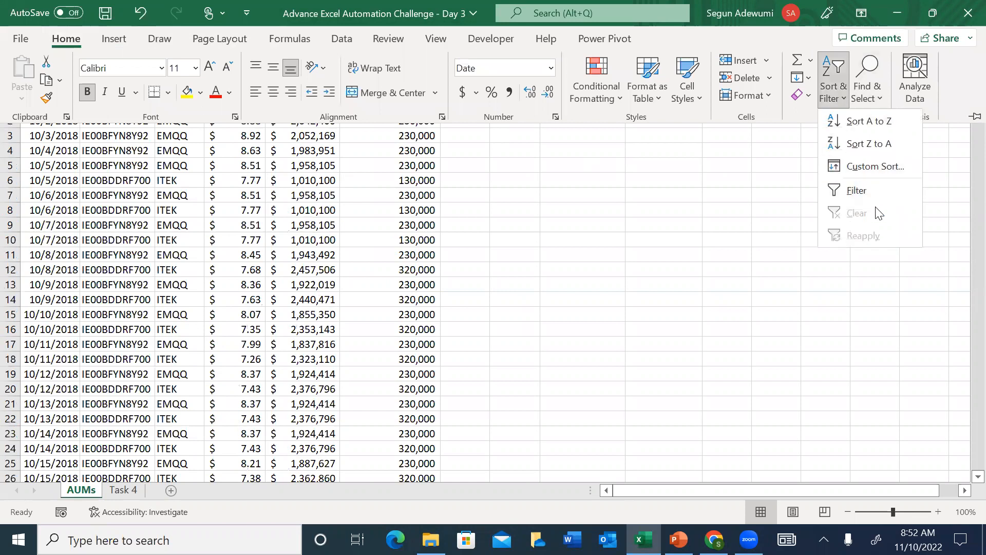
{"action": "left_click", "coordinate": [855, 190]}
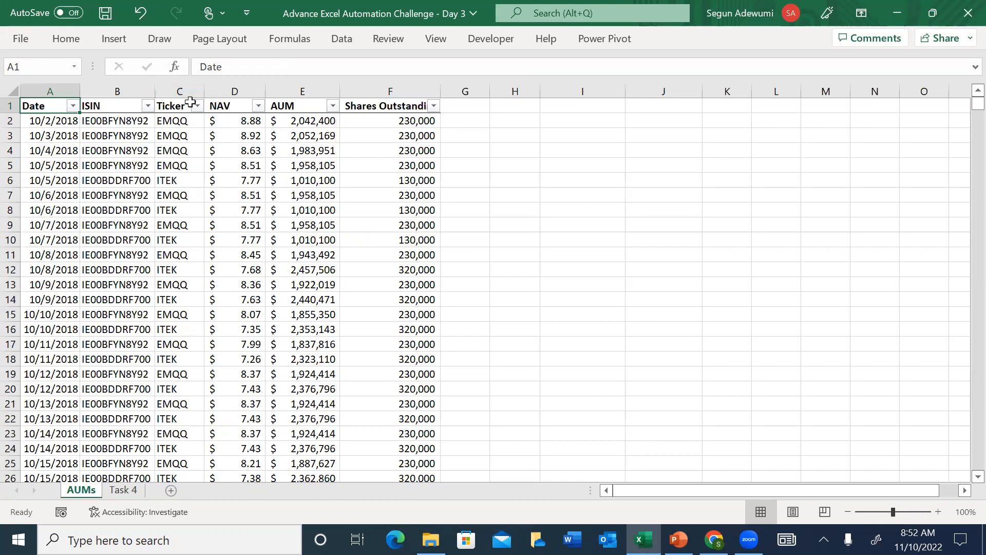
Step: Filter the Ticker column to show only EMQQ
{"action": "left_click", "coordinate": [197, 105]}
{"action": "left_click", "coordinate": [42, 291]}
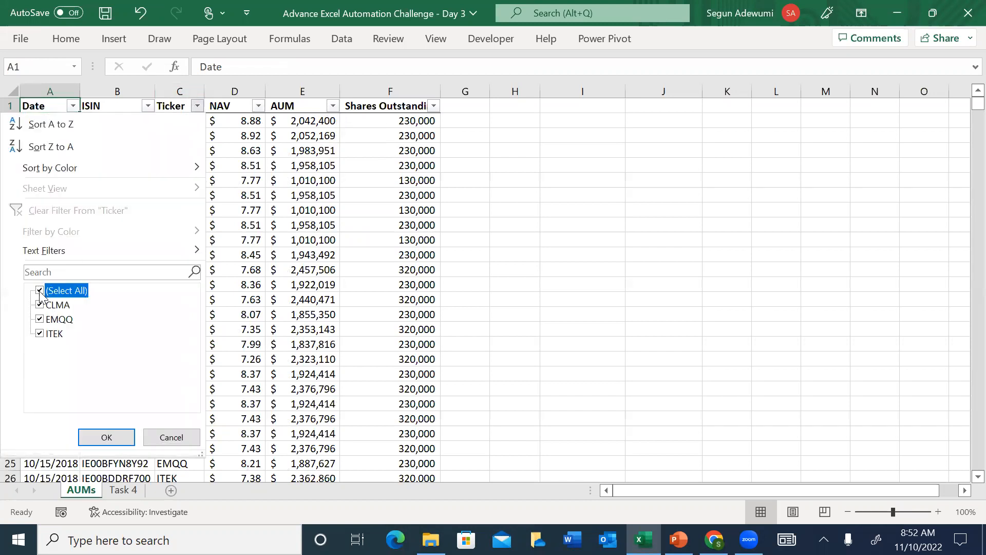
{"action": "left_click", "coordinate": [45, 321]}
{"action": "left_click", "coordinate": [43, 320]}
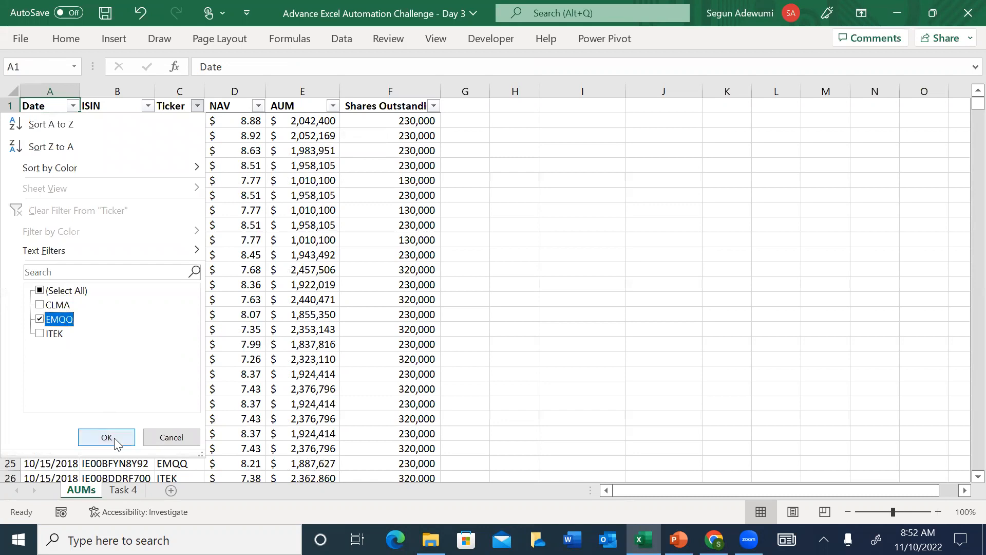
{"action": "left_click", "coordinate": [106, 437]}
Step: Search the filtered EMQQ records by date for the 1/1/2021 row
{"action": "left_click", "coordinate": [47, 194]}
{"action": "key", "text": "Down"}
{"action": "key", "text": "Down"}
{"action": "key", "text": "Down"}
{"action": "key", "text": "Down"}
{"action": "key", "text": "Down"}
{"action": "key", "text": "Down"}
{"action": "key", "text": "Down"}
{"action": "key", "text": "Down"}
{"action": "key", "text": "Down"}
{"action": "key", "text": "Down"}
{"action": "key", "text": "Down"}
{"action": "key", "text": "Down"}
{"action": "key", "text": "Down"}
{"action": "key", "text": "Down"}
{"action": "key", "text": "Down"}
{"action": "key", "text": "Down"}
{"action": "key", "text": "Down"}
{"action": "key", "text": "Down"}
{"action": "key", "text": "Down"}
{"action": "key", "text": "Down"}
{"action": "key", "text": "Down"}
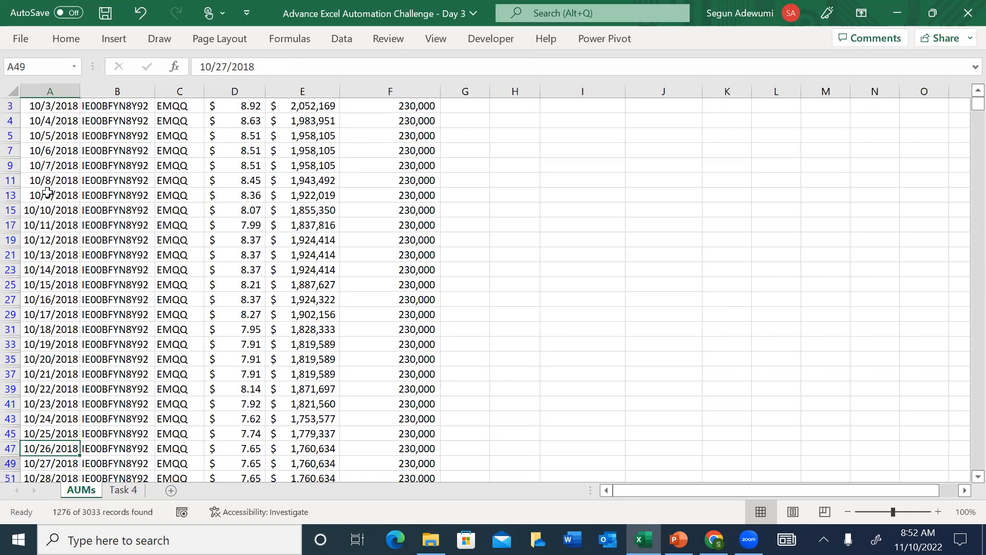
{"action": "key", "text": "Down"}
{"action": "key", "text": "Down"}
{"action": "key", "text": "Down"}
{"action": "key", "text": "Down"}
{"action": "key", "text": "Down"}
{"action": "key", "text": "Down"}
{"action": "key", "text": "Down"}
{"action": "key", "text": "Down"}
{"action": "key", "text": "Down"}
{"action": "key", "text": "Down"}
{"action": "key", "text": "Down"}
{"action": "key", "text": "Down"}
{"action": "key", "text": "Down"}
{"action": "key", "text": "Down"}
{"action": "key", "text": "Down"}
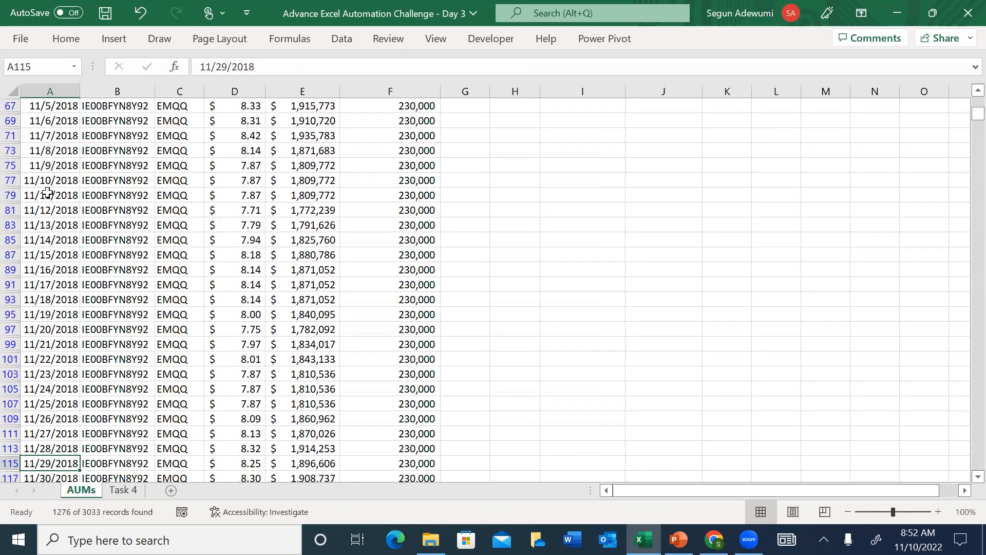
{"action": "left_click_drag", "start_coordinate": [964, 136], "coordinate": [963, 343]}
{"action": "left_click_drag", "start_coordinate": [79, 122], "coordinate": [93, 119]}
{"action": "key", "text": "Left"}
{"action": "key", "text": "Up"}
{"action": "key", "text": "Up"}
{"action": "key", "text": "Up"}
{"action": "key", "text": "Up"}
{"action": "key", "text": "Up"}
{"action": "key", "text": "Up"}
{"action": "key", "text": "Up"}
{"action": "key", "text": "Up"}
{"action": "key", "text": "Up"}
{"action": "key", "text": "Up"}
{"action": "key", "text": "Up"}
{"action": "key", "text": "Up"}
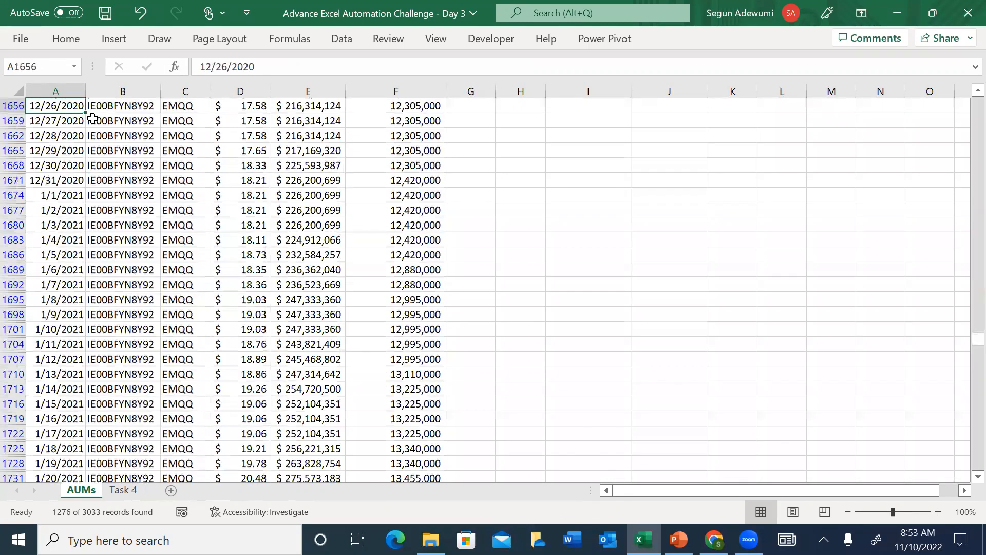
{"action": "key", "text": "Up"}
{"action": "key", "text": "Up"}
{"action": "key", "text": "Up"}
{"action": "key", "text": "Up"}
{"action": "key", "text": "Up"}
{"action": "key", "text": "Down"}
{"action": "key", "text": "Down"}
{"action": "key", "text": "Down"}
{"action": "key", "text": "Down"}
{"action": "key", "text": "Down"}
{"action": "key", "text": "Down"}
{"action": "key", "text": "Down"}
{"action": "key", "text": "Down"}
{"action": "key", "text": "Down"}
{"action": "key", "text": "Down"}
{"action": "key", "text": "Down"}
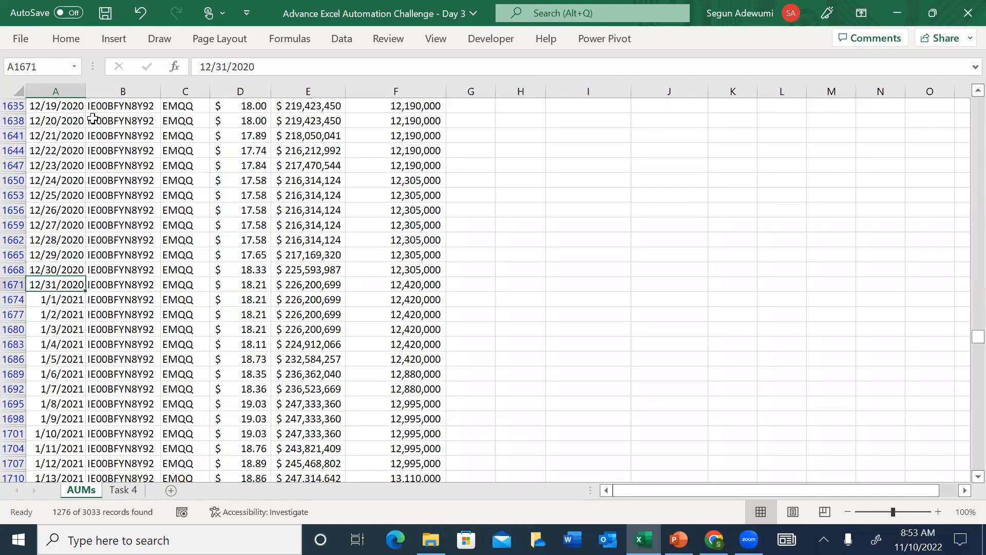
Step: Check the NAV, AUM and shares outstanding of EMQQ for 1/1/2021 in row 1674
{"action": "key", "text": "Right"}
{"action": "key", "text": "Right"}
{"action": "key", "text": "Right"}
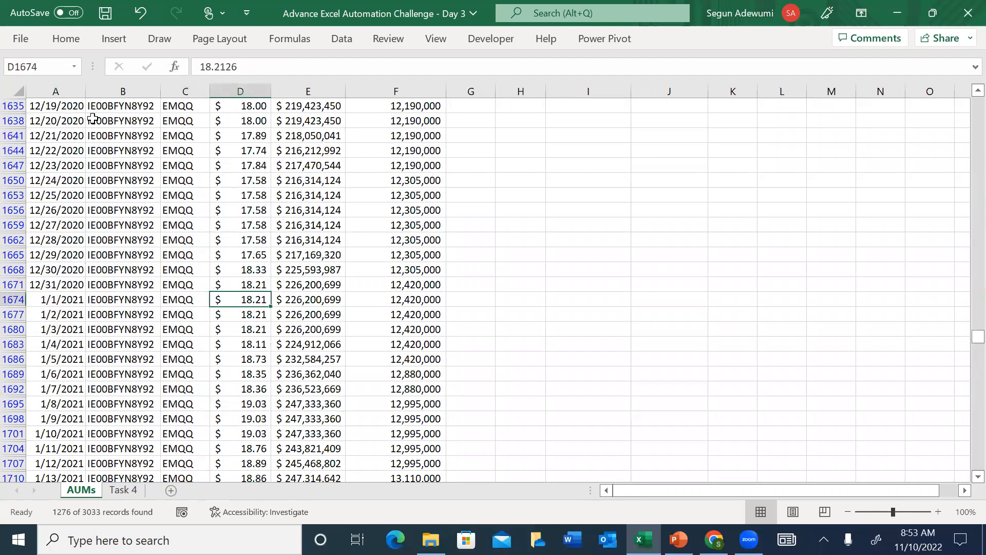
{"action": "key", "text": "Left"}
{"action": "key", "text": "Right"}
{"action": "key", "text": "Right"}
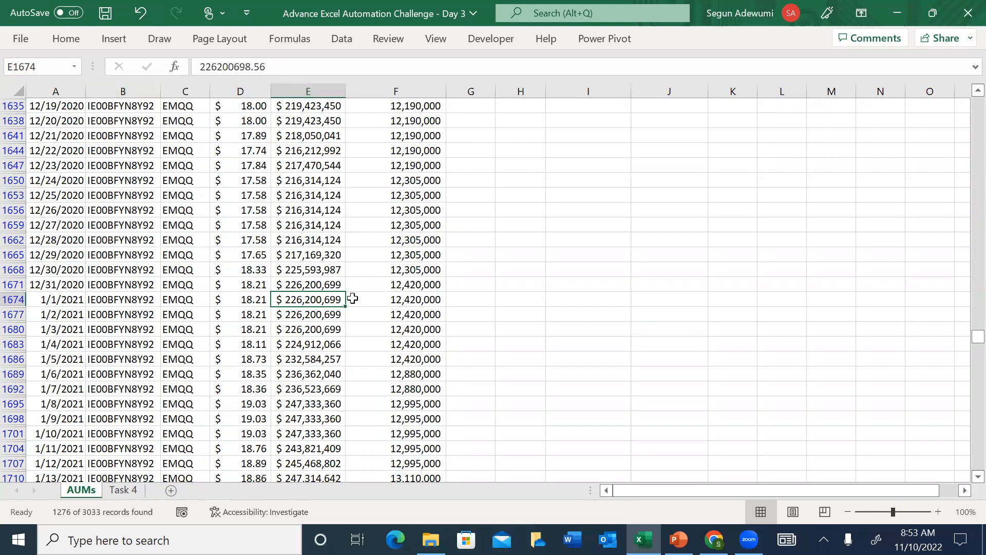
{"action": "left_click", "coordinate": [429, 299]}
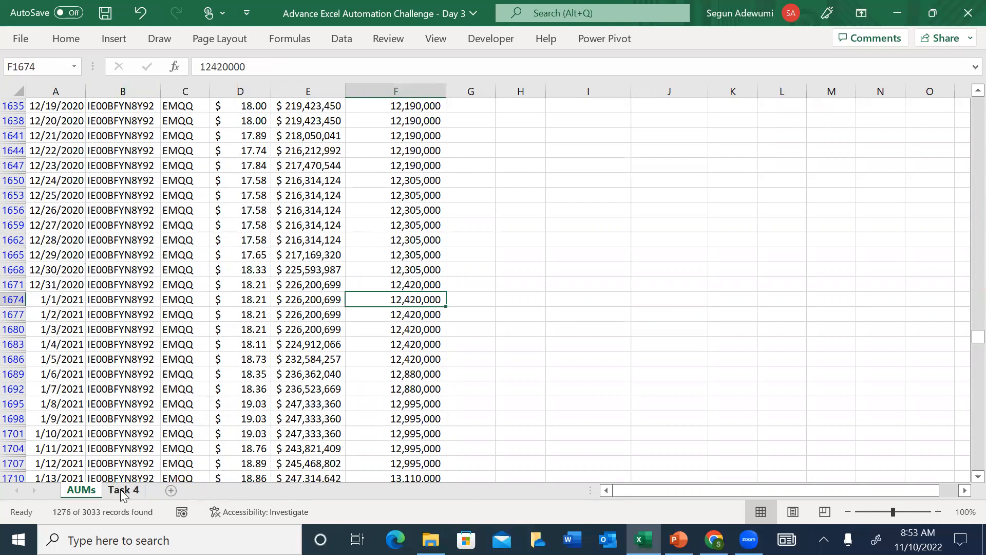
Step: Clear the Ticker filter on the AUMs sheet to list all funds again
{"action": "left_click", "coordinate": [131, 448]}
{"action": "key", "text": "ctrl+Up"}
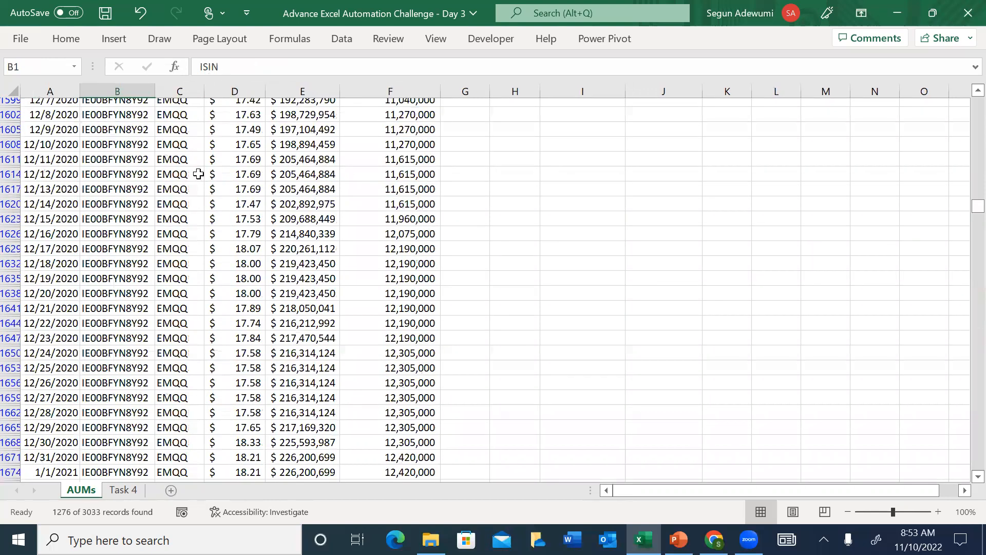
{"action": "left_click", "coordinate": [197, 105]}
{"action": "left_click", "coordinate": [77, 210]}
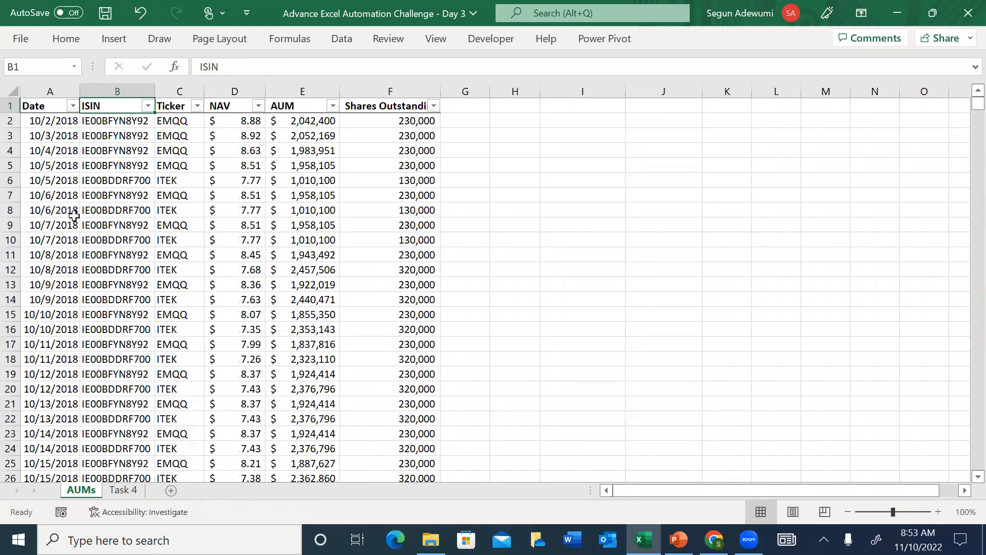
Step: Copy the NAV formula from C7 of the Task 4 sheet into the AUM cell D7
{"action": "left_click", "coordinate": [123, 489]}
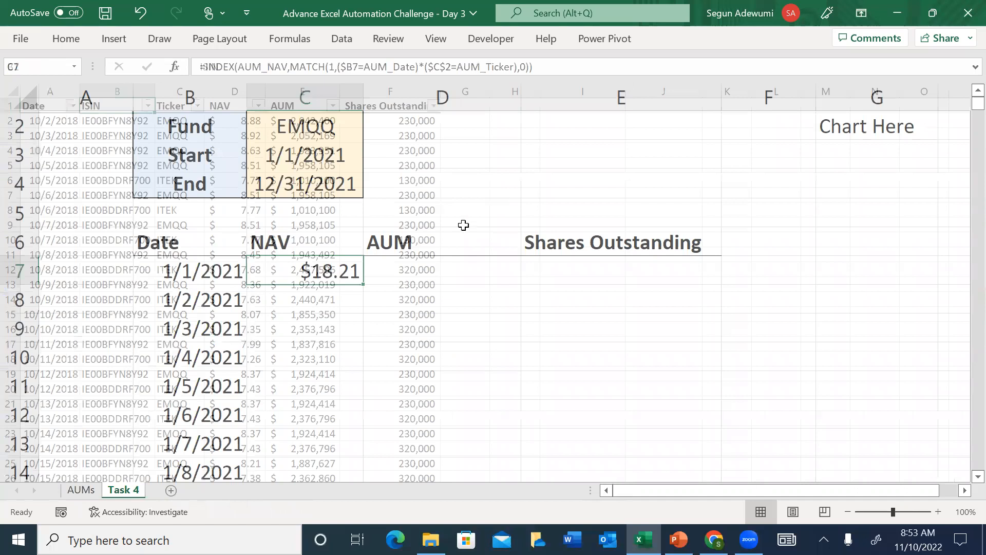
{"action": "key", "text": "Right"}
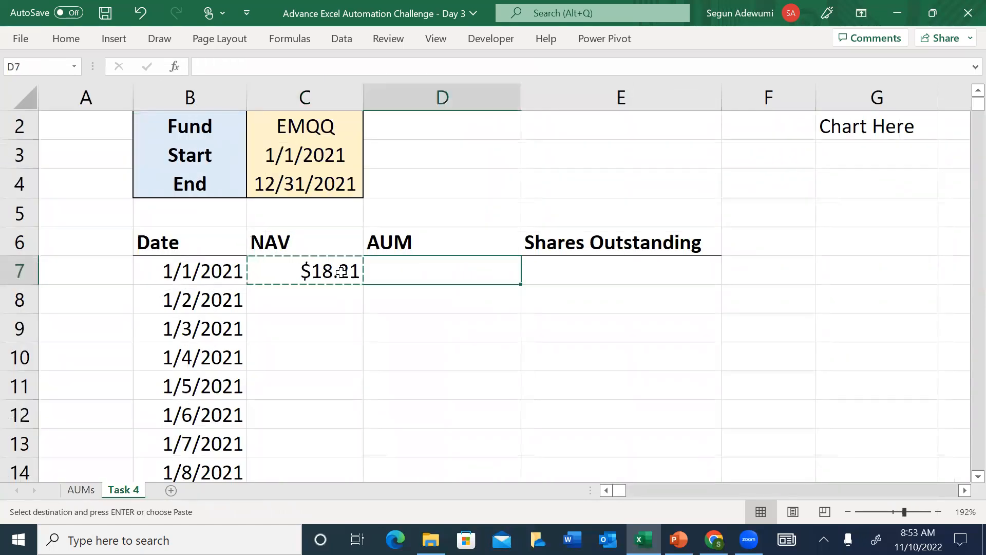
{"action": "type", "text": "=INDEX(AUM_NAV,MATCH(1,($B7=AUM_Date)*($C$2=AUM_Ticker),0))"}
{"action": "key", "text": "Escape"}
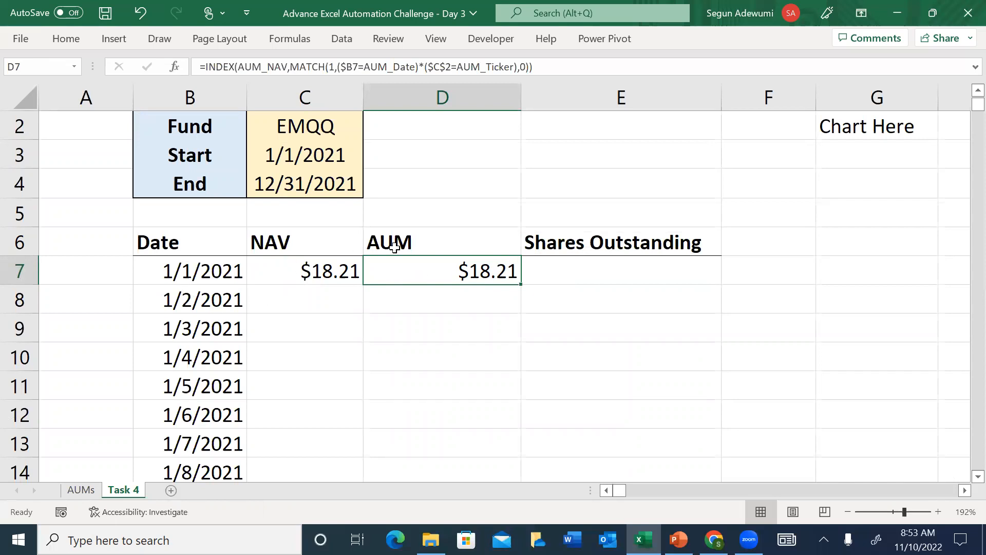
Step: Change the INDEX array in D7's formula to the named range AUM_AUM
{"action": "left_click", "coordinate": [288, 67]}
{"action": "key", "text": "BackSpace"}
{"action": "key", "text": "BackSpace"}
{"action": "key", "text": "BackSpace"}
{"action": "key", "text": "BackSpace"}
{"action": "key", "text": "BackSpace"}
{"action": "key", "text": "BackSpace"}
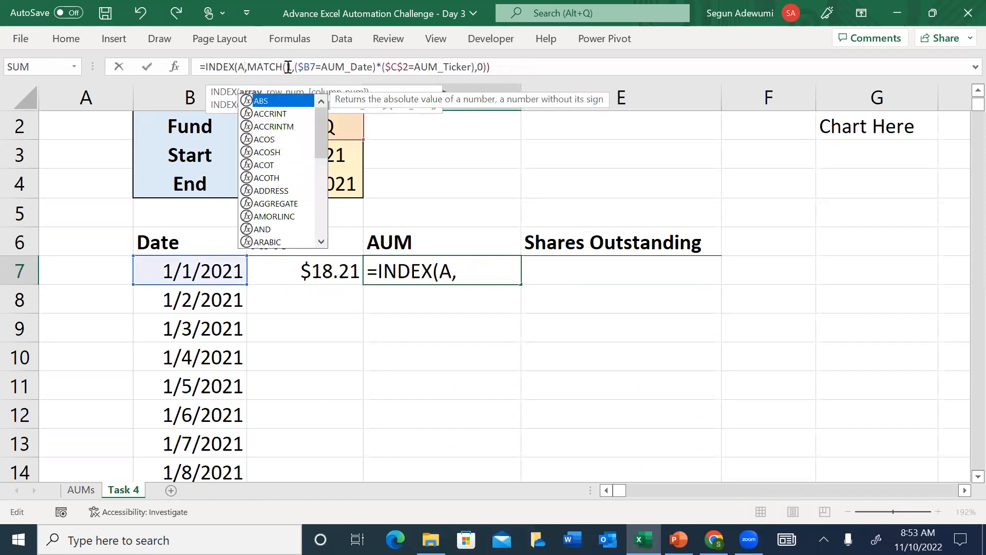
{"action": "key", "text": "BackSpace"}
{"action": "type", "text": "AUM_"}
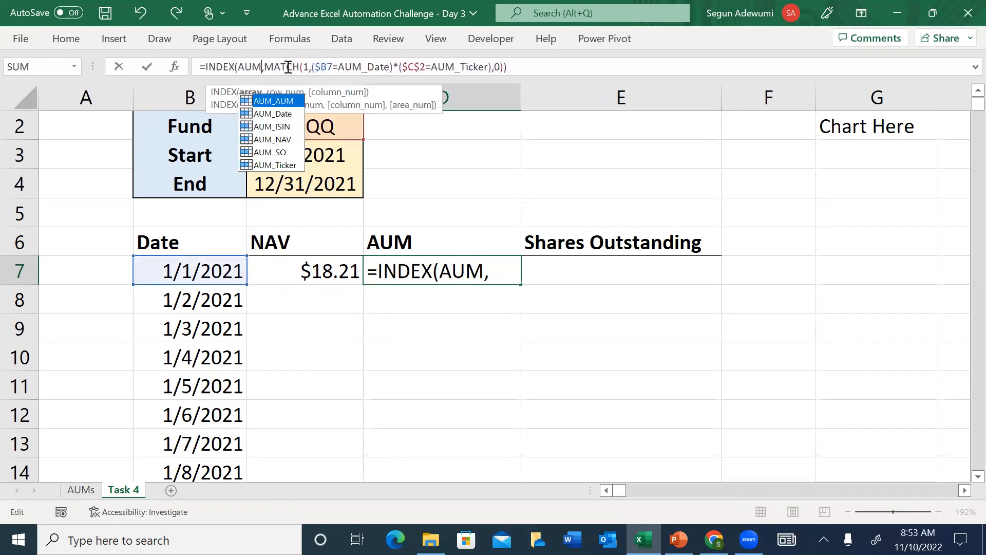
{"action": "key", "text": "Tab"}
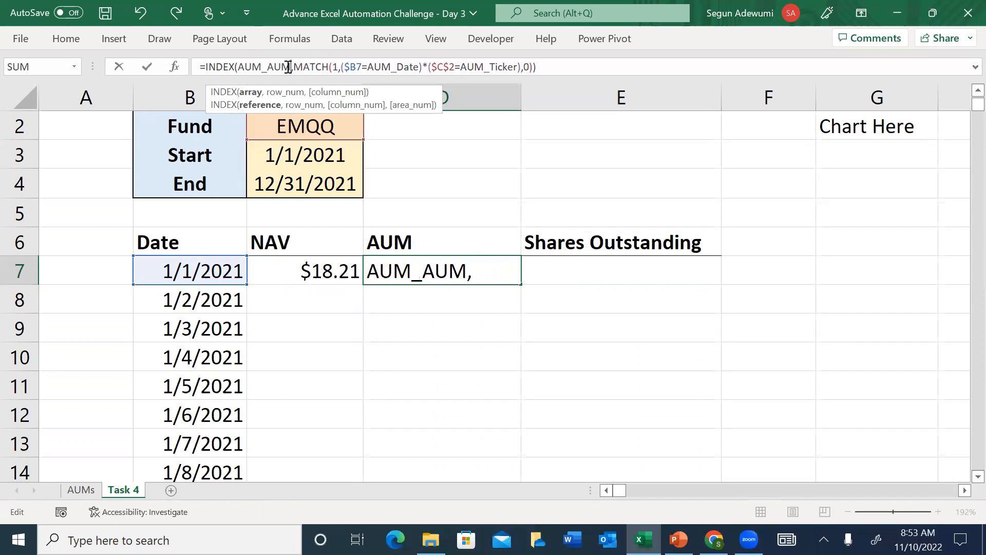
{"action": "key", "text": "Return"}
{"action": "key", "text": "Up"}
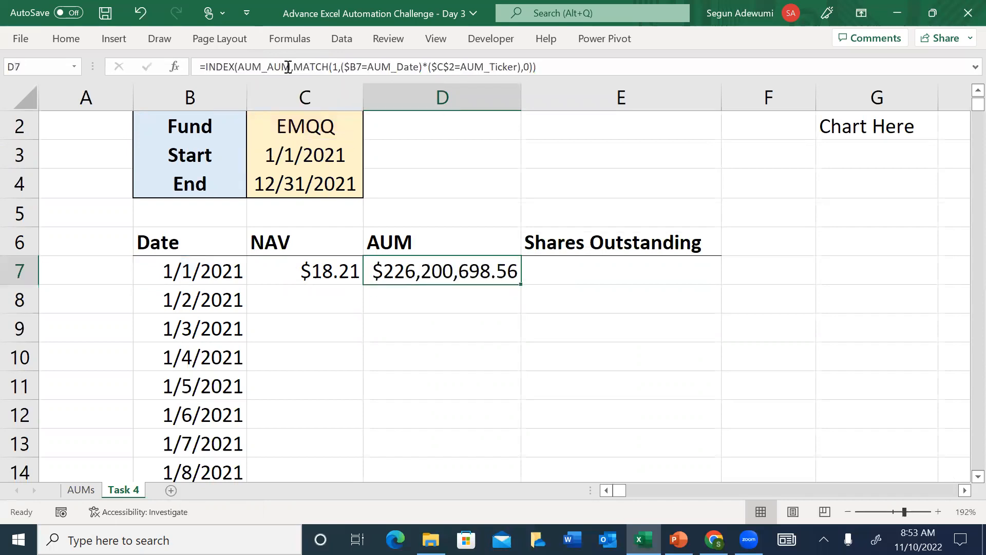
Step: Copy the AUM formula from D7 into the Shares Outstanding cell E7
{"action": "key", "text": "ctrl+c"}
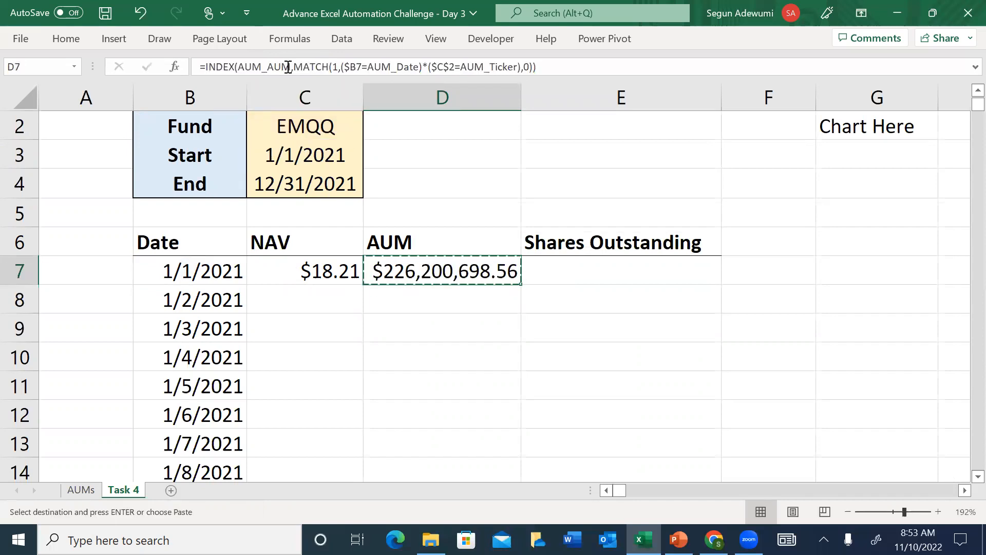
{"action": "key", "text": "Right"}
{"action": "key", "text": "ctrl+v"}
{"action": "key", "text": "Escape"}
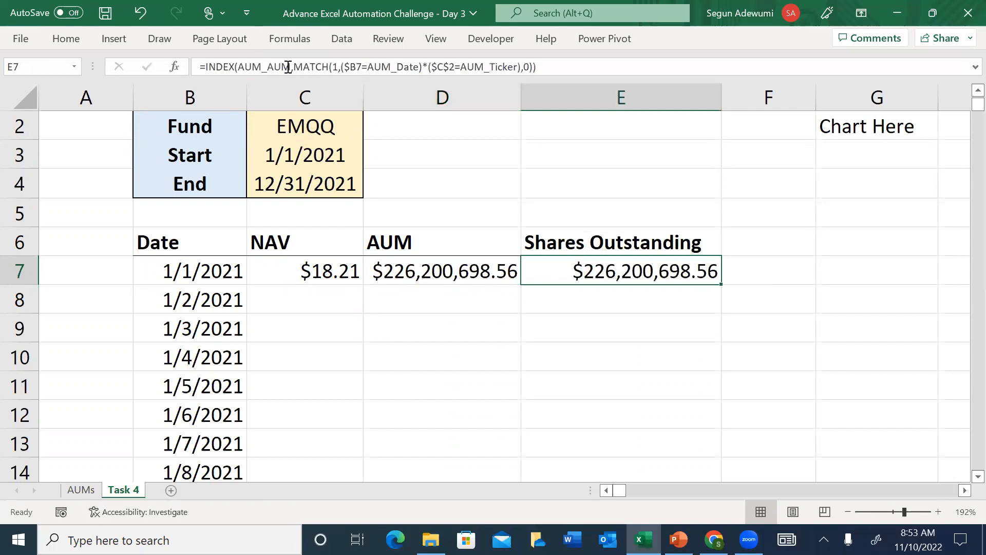
Step: Change the INDEX array in E7's formula to the named range AUM_SO
{"action": "left_click", "coordinate": [288, 66]}
{"action": "key", "text": "BackSpace"}
{"action": "key", "text": "BackSpace"}
{"action": "key", "text": "BackSpace"}
{"action": "key", "text": "BackSpace"}
{"action": "key", "text": "BackSpace"}
{"action": "key", "text": "BackSpace"}
{"action": "key", "text": "BackSpace"}
{"action": "type", "text": "aum"}
{"action": "key", "text": "Tab"}
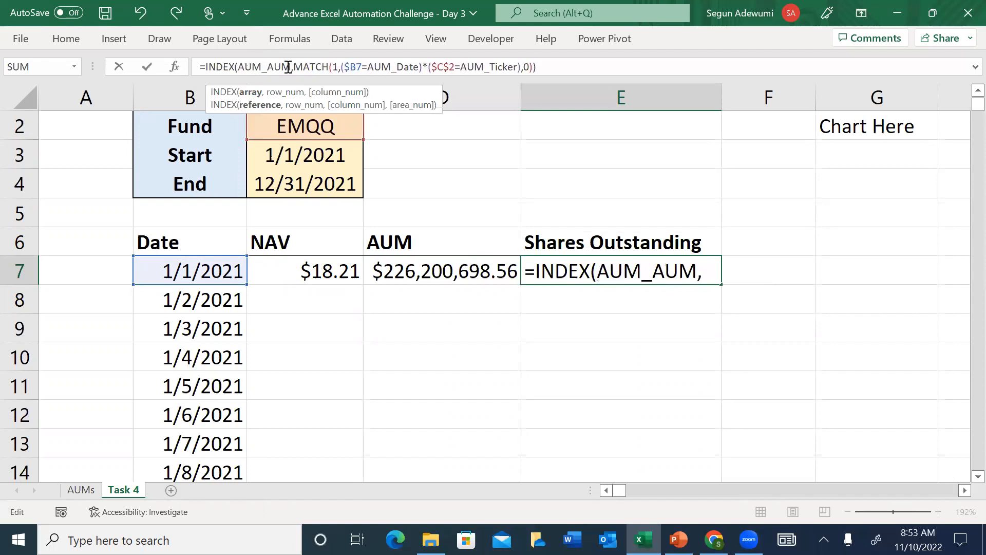
{"action": "key", "text": "BackSpace"}
{"action": "key", "text": "BackSpace"}
{"action": "key", "text": "BackSpace"}
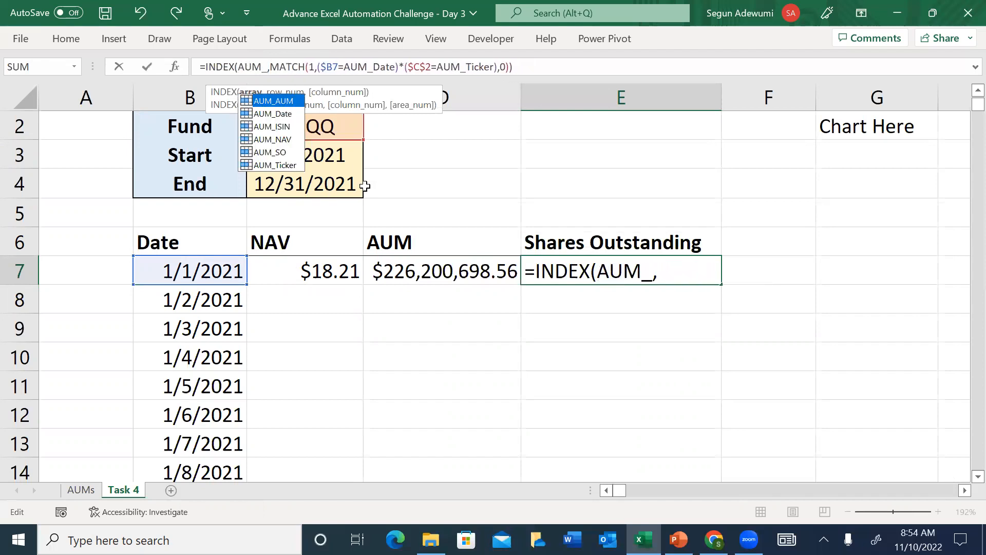
{"action": "left_click", "coordinate": [279, 154]}
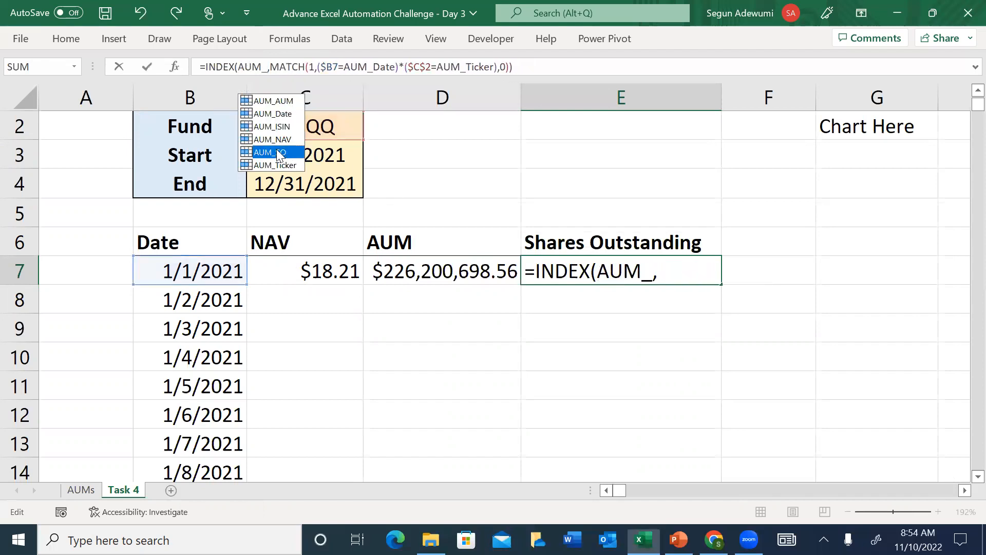
{"action": "double_click", "coordinate": [278, 153]}
{"action": "key", "text": "Return"}
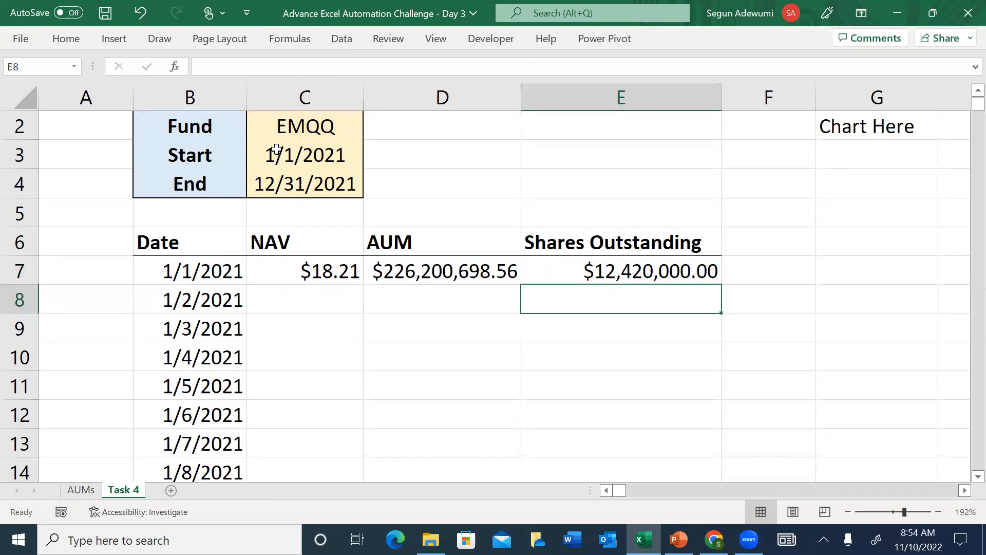
Step: Format the Shares Outstanding value in E7 as a number with thousands separator and zero decimal places
{"action": "key", "text": "Up"}
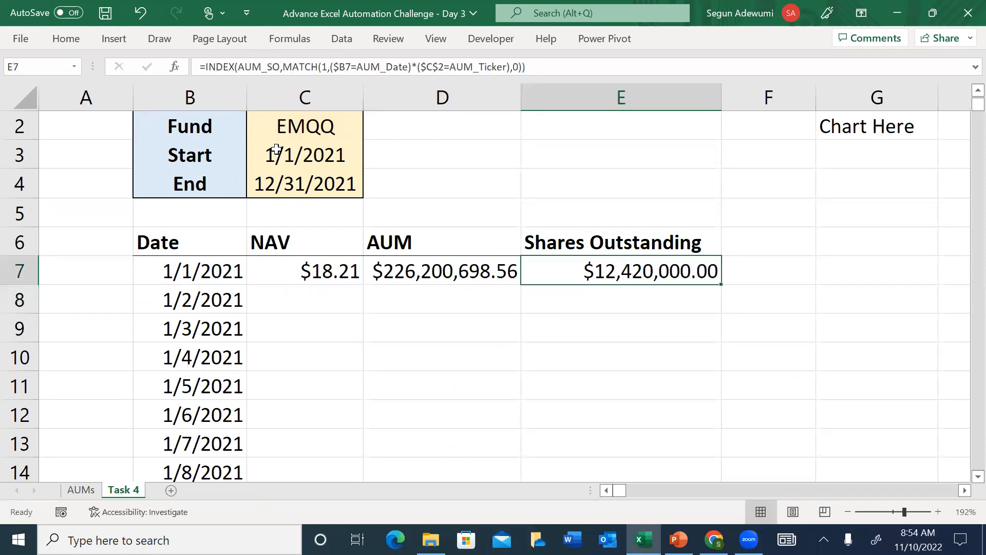
{"action": "key", "text": "ctrl+1"}
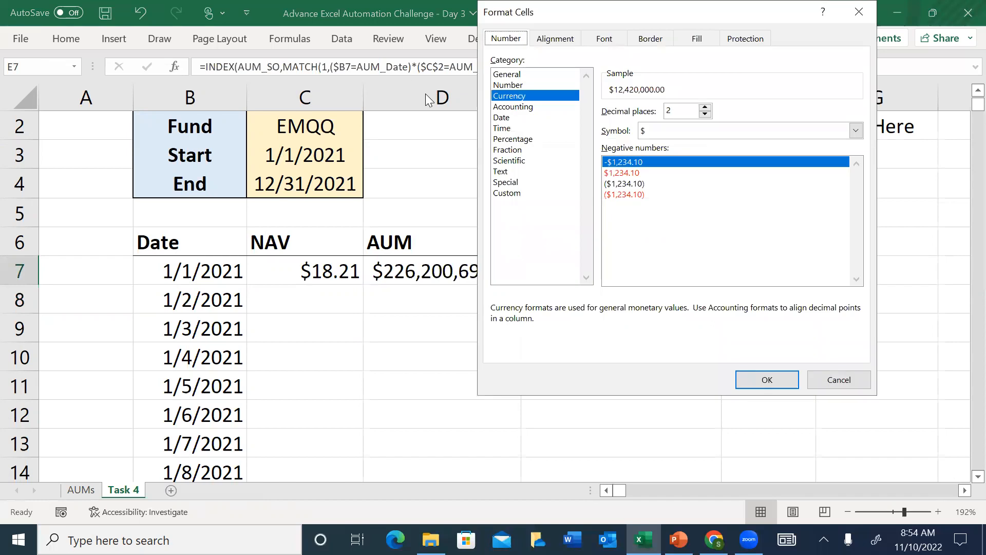
{"action": "left_click", "coordinate": [514, 85]}
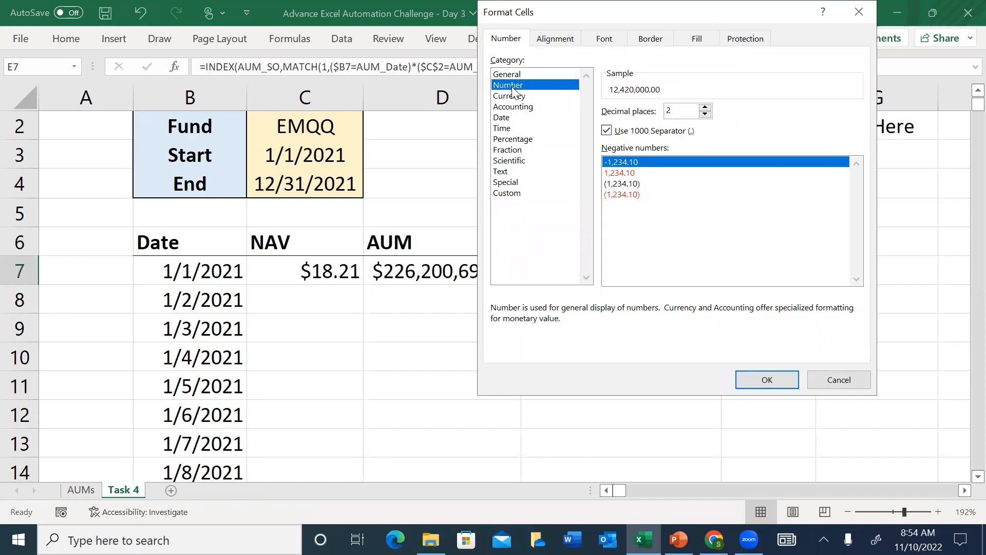
{"action": "left_click", "coordinate": [529, 214]}
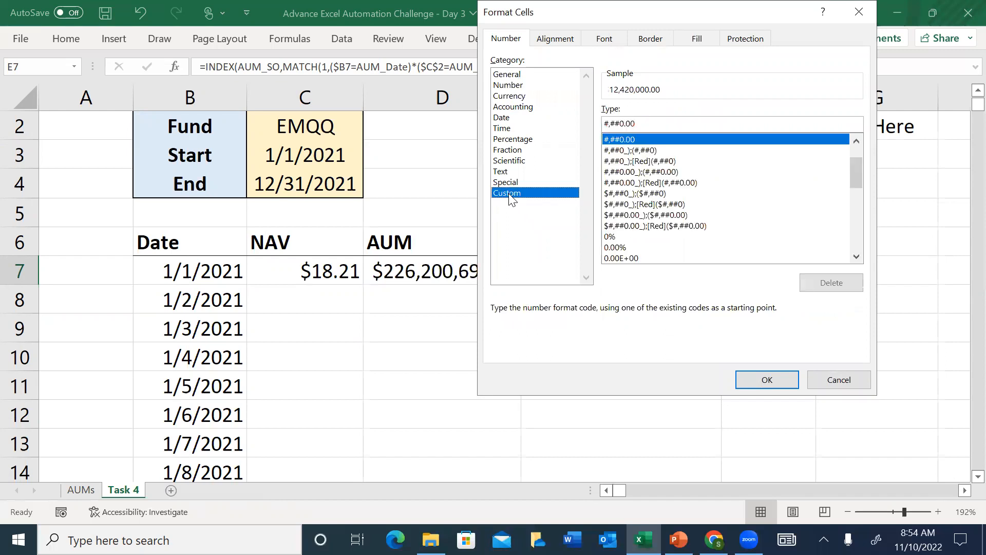
{"action": "left_click", "coordinate": [519, 87]}
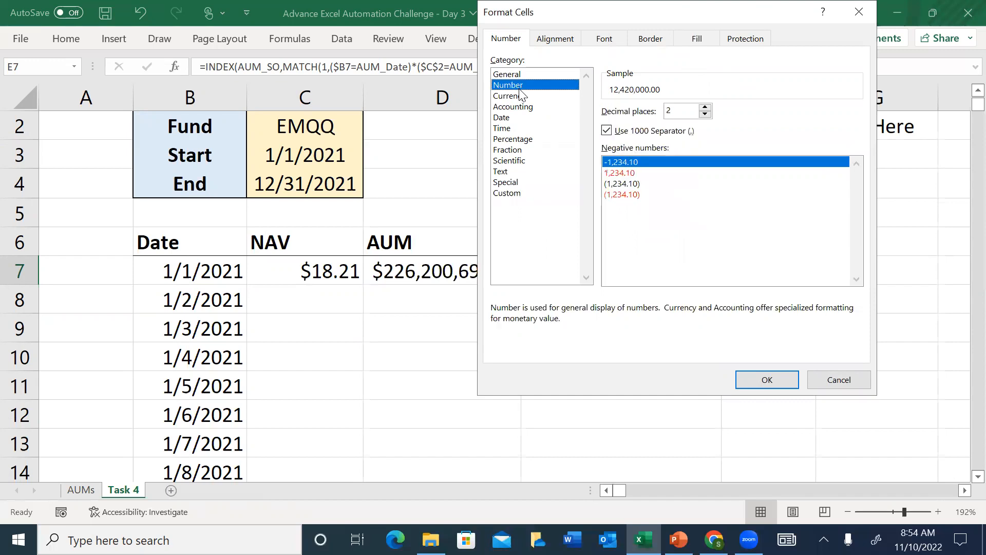
{"action": "left_click", "coordinate": [706, 114]}
{"action": "left_click", "coordinate": [705, 114]}
{"action": "left_click", "coordinate": [762, 380]}
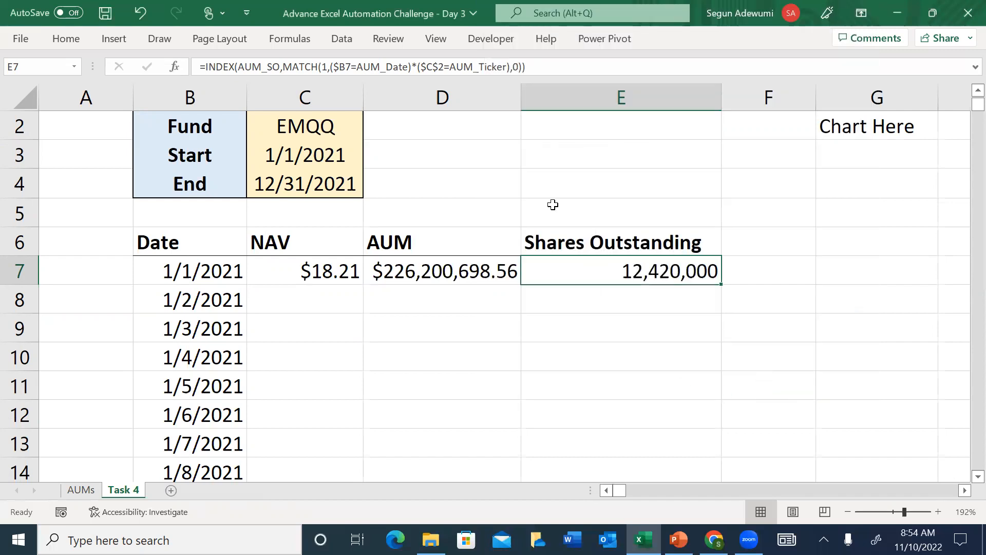
Step: Fill the NAV, AUM and Shares Outstanding formulas in C7:E7 down alongside the date column
{"action": "left_click", "coordinate": [437, 270]}
{"action": "key", "text": "Left"}
{"action": "key", "text": "Left"}
{"action": "key", "text": "Left"}
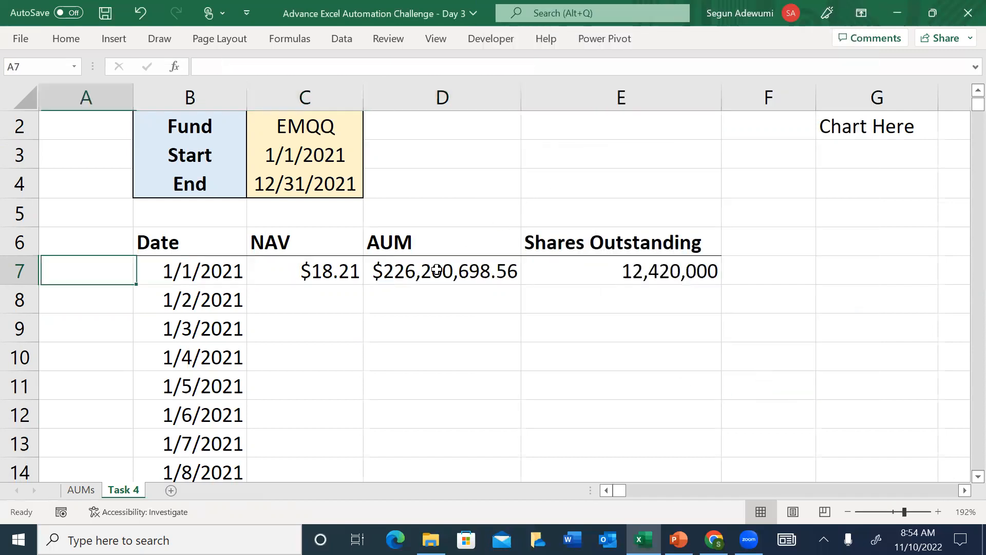
{"action": "key", "text": "Right"}
{"action": "key", "text": "Right"}
{"action": "key", "text": "Right"}
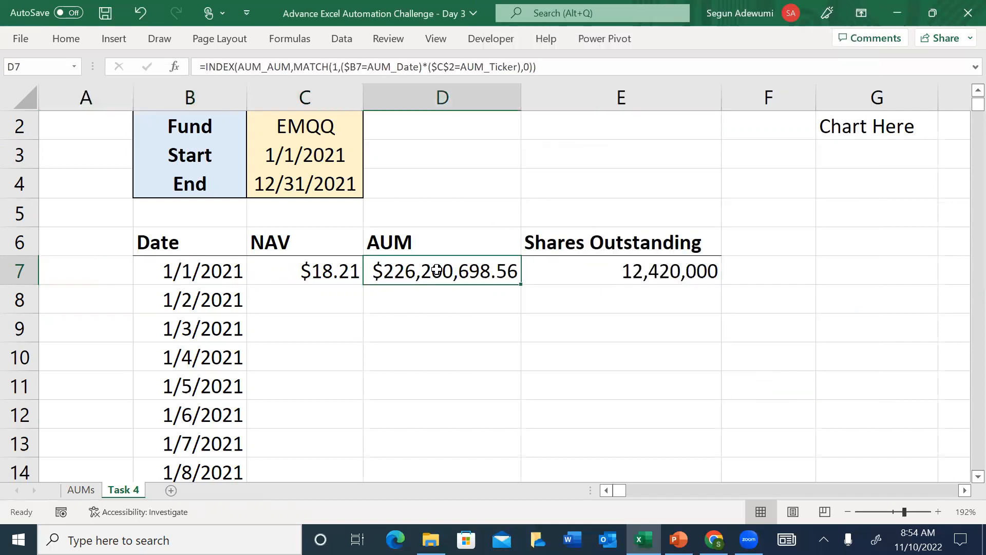
{"action": "key", "text": "Left"}
{"action": "key", "text": "shift+Right"}
{"action": "key", "text": "shift+Right"}
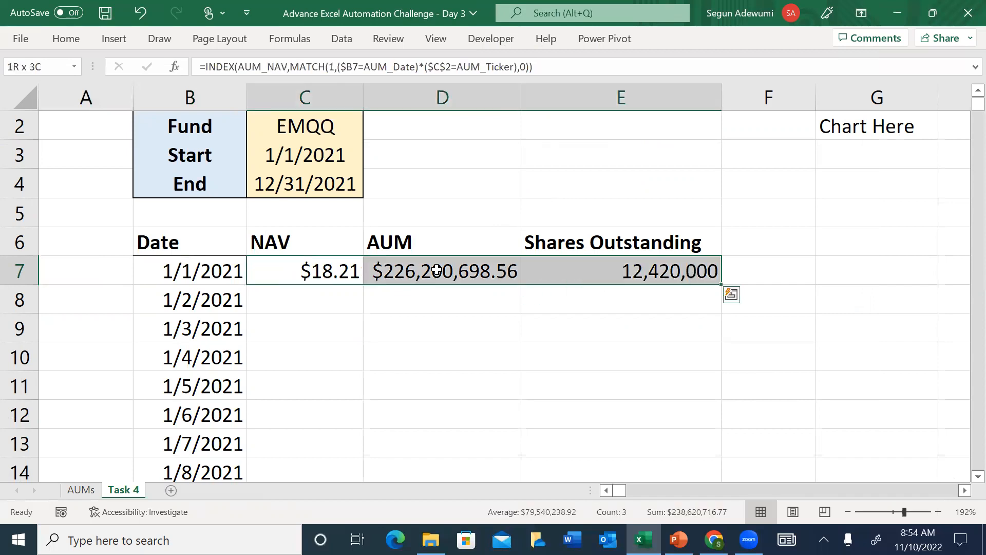
{"action": "key", "text": "ctrl+shift+Down"}
{"action": "key", "text": "Up"}
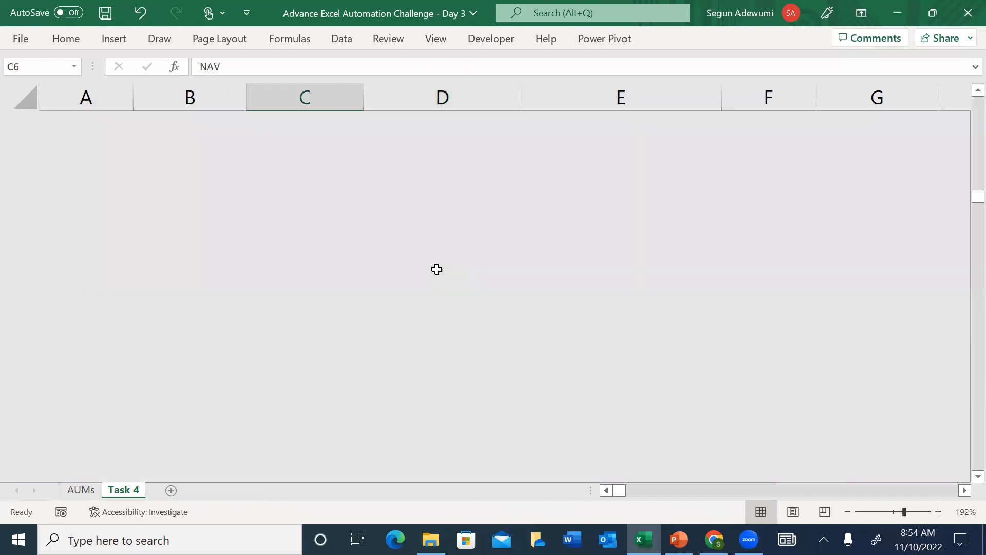
{"action": "key", "text": "Down"}
{"action": "key", "text": "Right"}
{"action": "key", "text": "Left"}
{"action": "key", "text": "shift+Right"}
{"action": "key", "text": "shift+Right"}
{"action": "key", "text": "shift+Right"}
{"action": "key", "text": "shift+Left"}
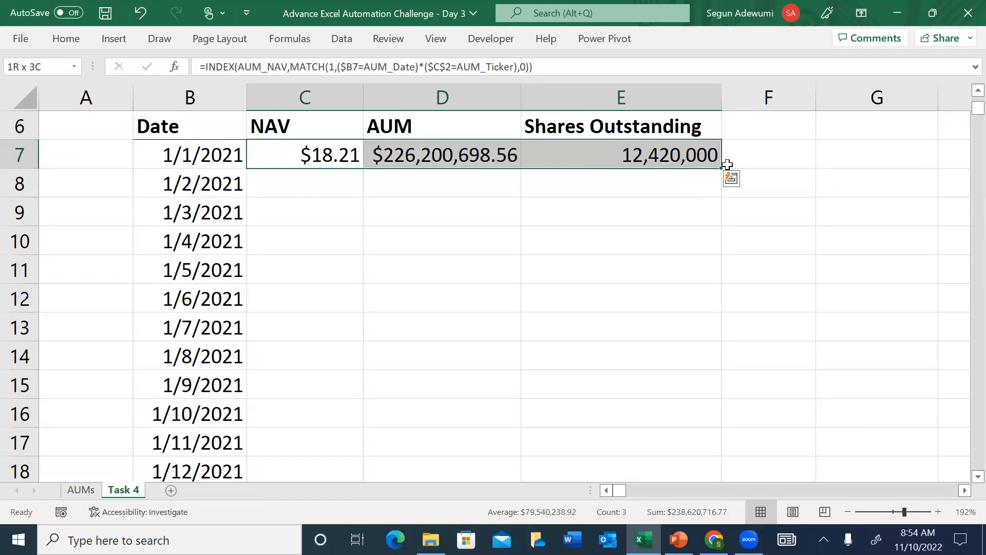
{"action": "double_click", "coordinate": [725, 168]}
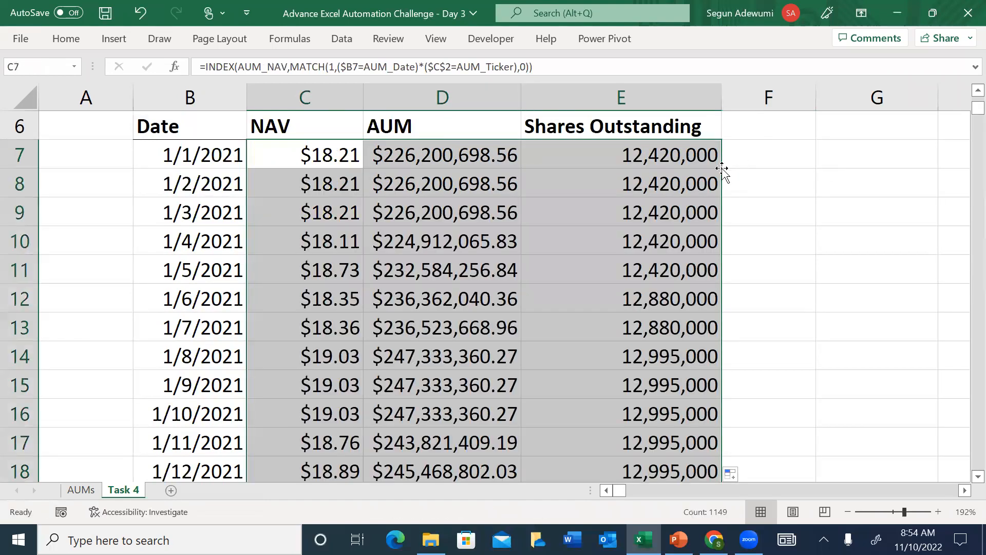
Step: Clear the surplus filled formulas below the 12/31/2021 row, from row 372 down
{"action": "left_click", "coordinate": [406, 245]}
{"action": "key", "text": "ctrl+Down"}
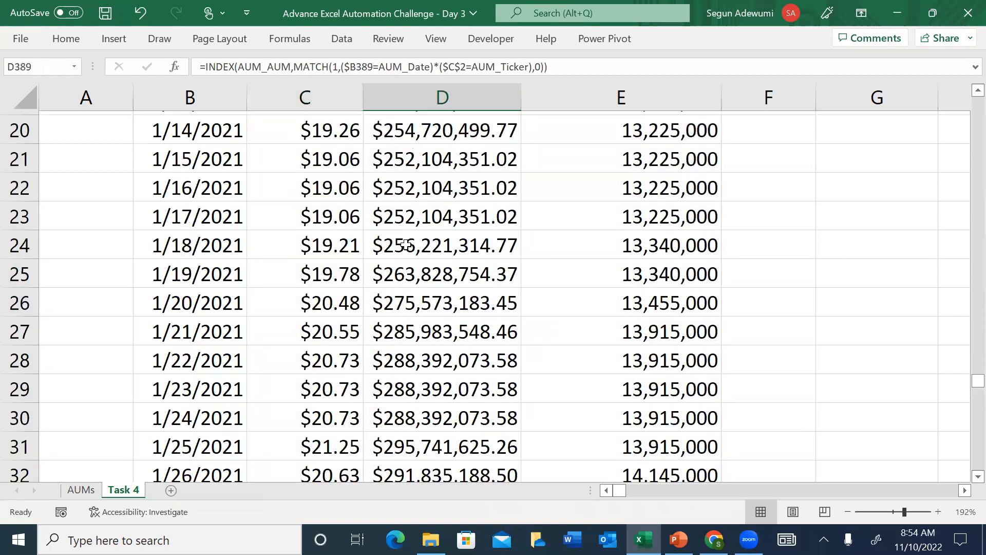
{"action": "key", "text": "Up"}
{"action": "key", "text": "Up"}
{"action": "key", "text": "Up"}
{"action": "key", "text": "Up"}
{"action": "key", "text": "Up"}
{"action": "key", "text": "Up"}
{"action": "key", "text": "Up"}
{"action": "key", "text": "Up"}
{"action": "key", "text": "Up"}
{"action": "key", "text": "Up"}
{"action": "key", "text": "Up"}
{"action": "key", "text": "Up"}
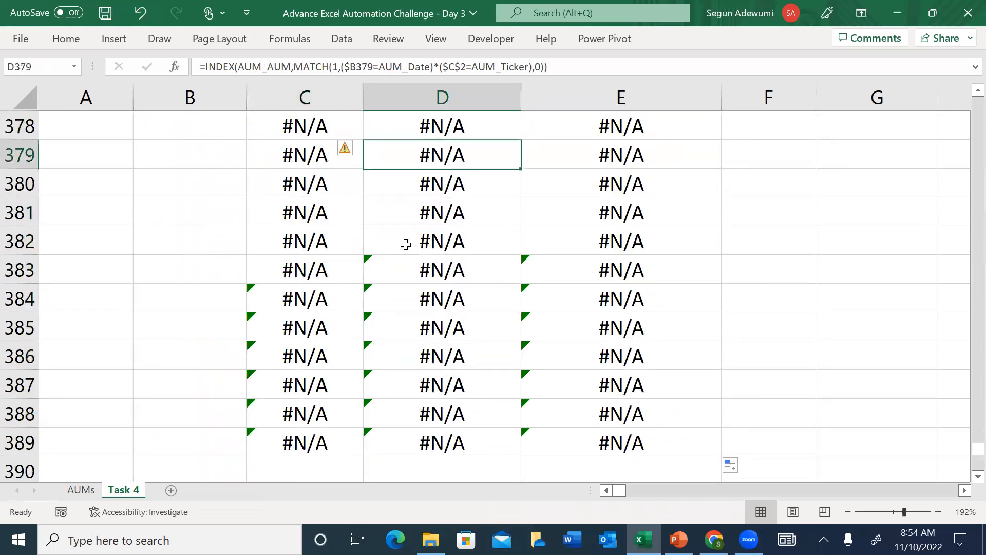
{"action": "key", "text": "Up"}
{"action": "key", "text": "Up"}
{"action": "key", "text": "Up"}
{"action": "key", "text": "Up"}
{"action": "key", "text": "Up"}
{"action": "key", "text": "Up"}
{"action": "key", "text": "Up"}
{"action": "key", "text": "Up"}
{"action": "key", "text": "Up"}
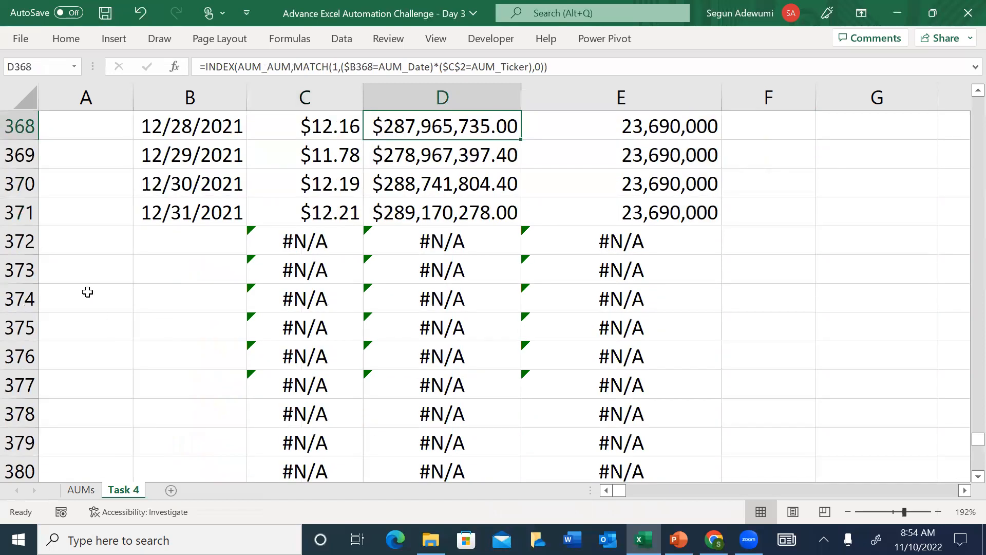
{"action": "left_click_drag", "start_coordinate": [176, 237], "coordinate": [791, 455]}
{"action": "key", "text": "Delete"}
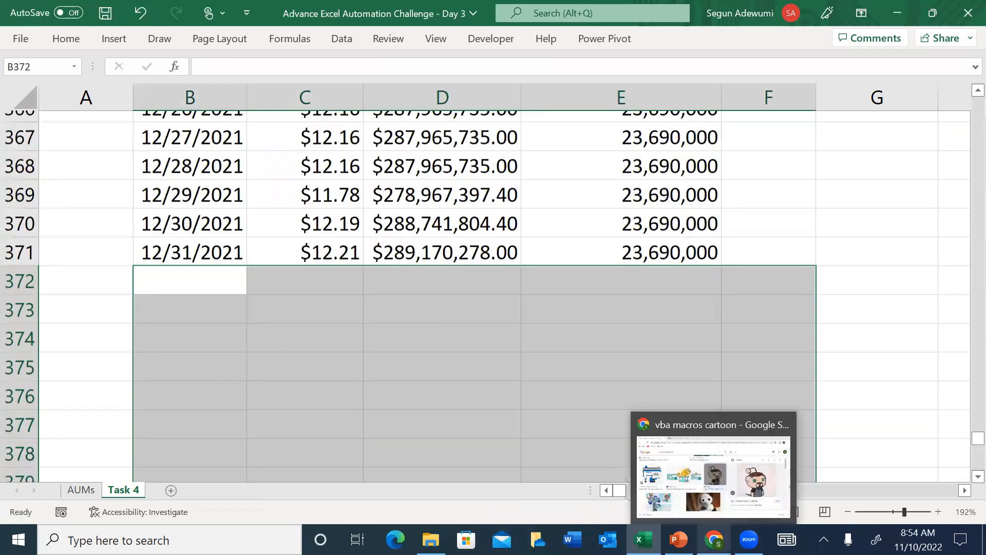
Step: Return to the top of the Task 4 sheet and look over the fund inputs and the area marked for the chart
{"action": "key", "text": "Up"}
{"action": "key", "text": "ctrl+Up"}
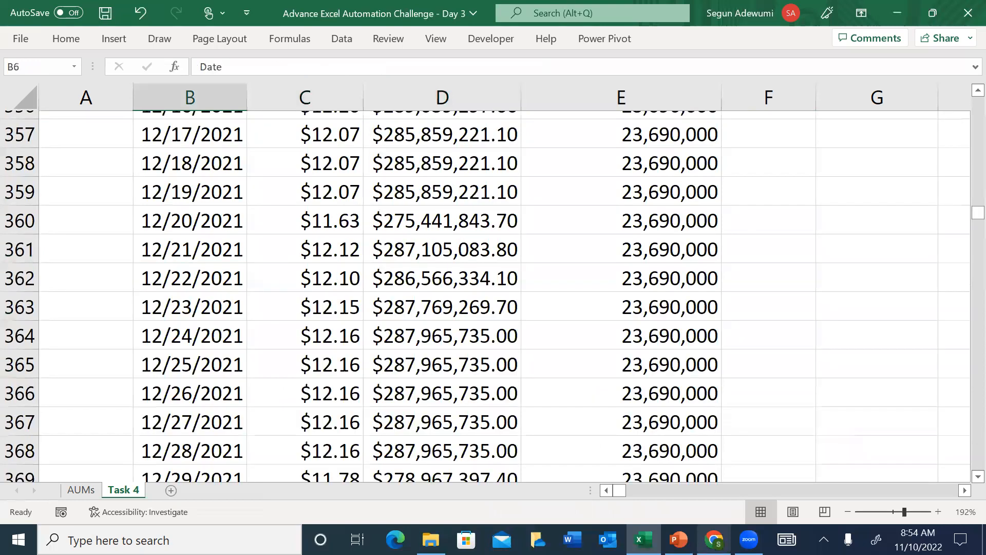
{"action": "key", "text": "Right"}
{"action": "key", "text": "Up"}
{"action": "key", "text": "Up"}
{"action": "key", "text": "Up"}
{"action": "key", "text": "Up"}
{"action": "key", "text": "Up"}
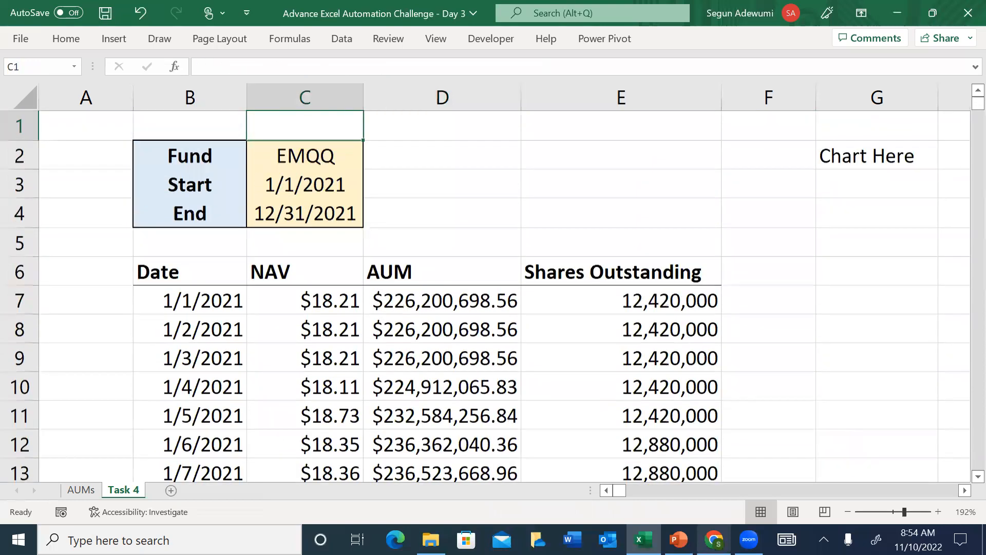
{"action": "key", "text": "Down"}
{"action": "key", "text": "Down"}
{"action": "key", "text": "Right"}
{"action": "key", "text": "Right"}
{"action": "key", "text": "Right"}
{"action": "key", "text": "Right"}
{"action": "key", "text": "Right"}
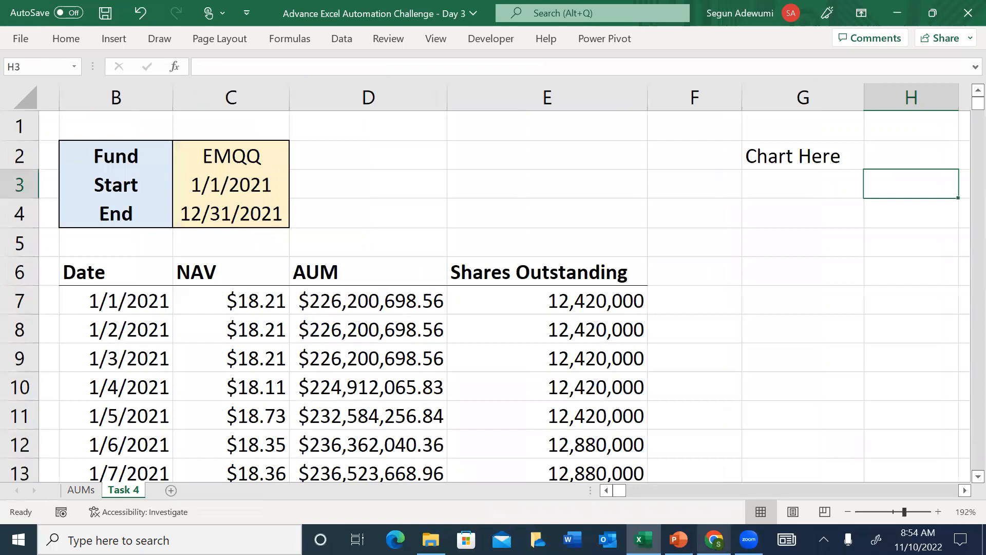
{"action": "key", "text": "Right"}
{"action": "key", "text": "Left"}
{"action": "key", "text": "Left"}
{"action": "key", "text": "Left"}
{"action": "key", "text": "Left"}
{"action": "key", "text": "Left"}
{"action": "key", "text": "Left"}
{"action": "key", "text": "Left"}
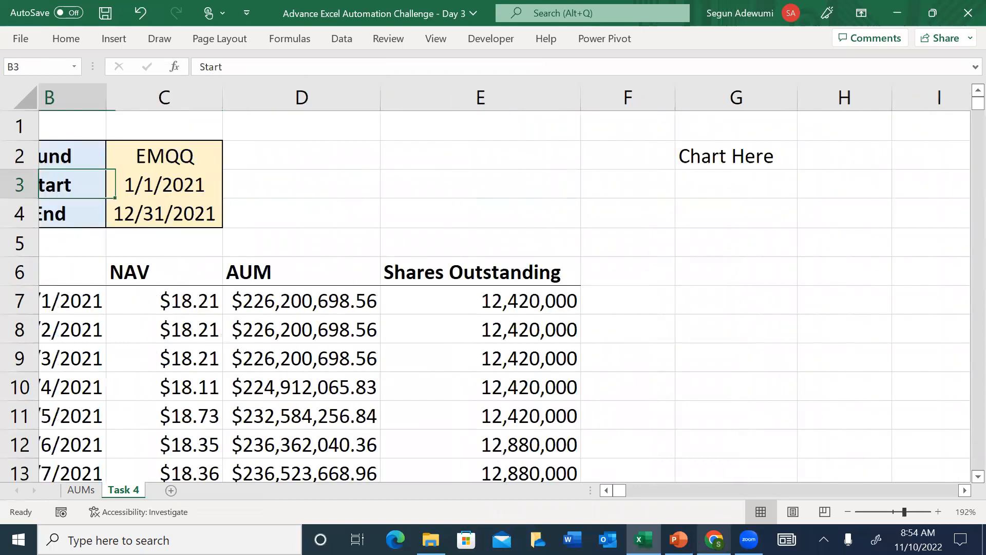
{"action": "key", "text": "Left"}
{"action": "key", "text": "Down"}
{"action": "key", "text": "Down"}
{"action": "key", "text": "Down"}
{"action": "key", "text": "Down"}
{"action": "key", "text": "Down"}
{"action": "key", "text": "Down"}
{"action": "key", "text": "Down"}
{"action": "key", "text": "Down"}
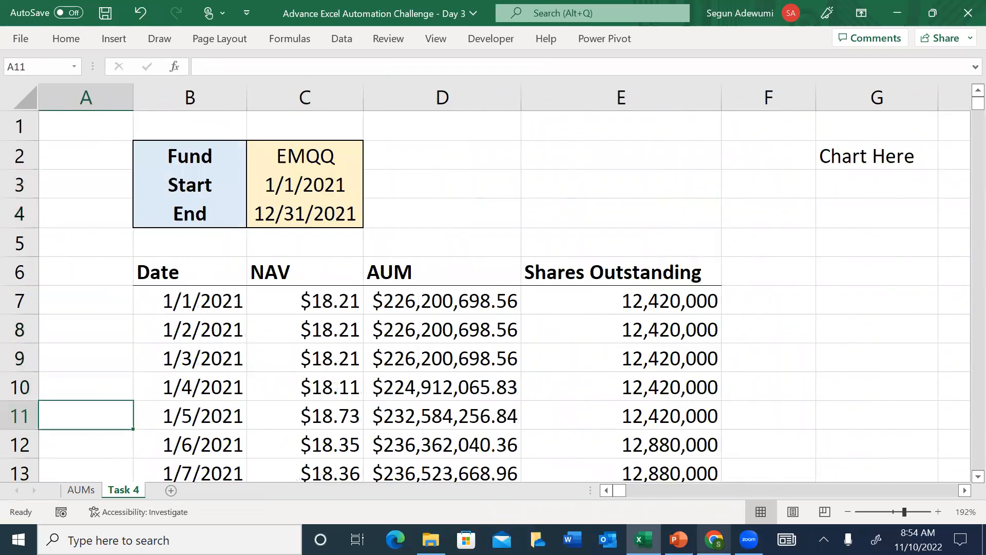
{"action": "key", "text": "Right"}
{"action": "key", "text": "Right"}
{"action": "key", "text": "Right"}
{"action": "key", "text": "Right"}
{"action": "key", "text": "Up"}
{"action": "key", "text": "Up"}
{"action": "key", "text": "Up"}
{"action": "key", "text": "Up"}
{"action": "key", "text": "Up"}
{"action": "key", "text": "Up"}
{"action": "key", "text": "Up"}
{"action": "key", "text": "Up"}
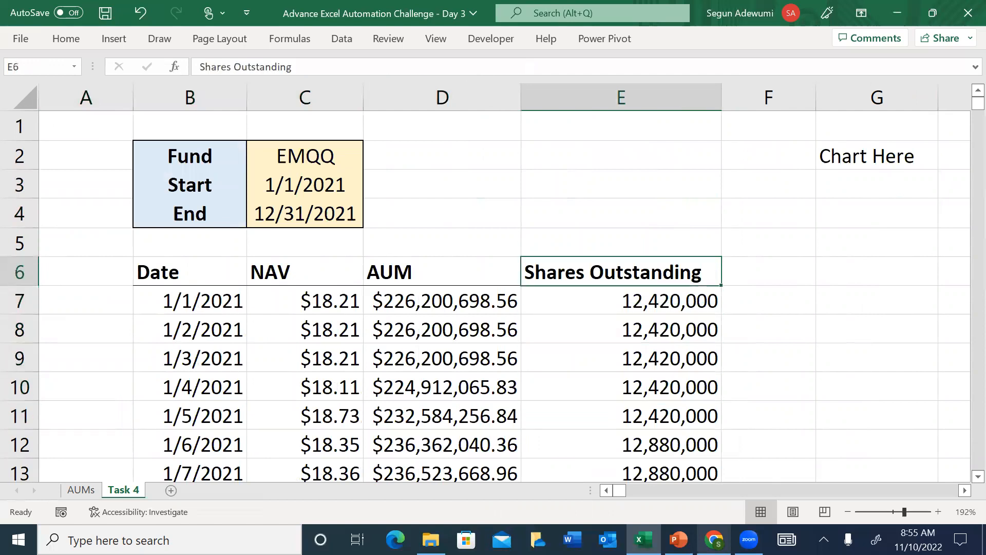
{"action": "key", "text": "Up"}
{"action": "key", "text": "Up"}
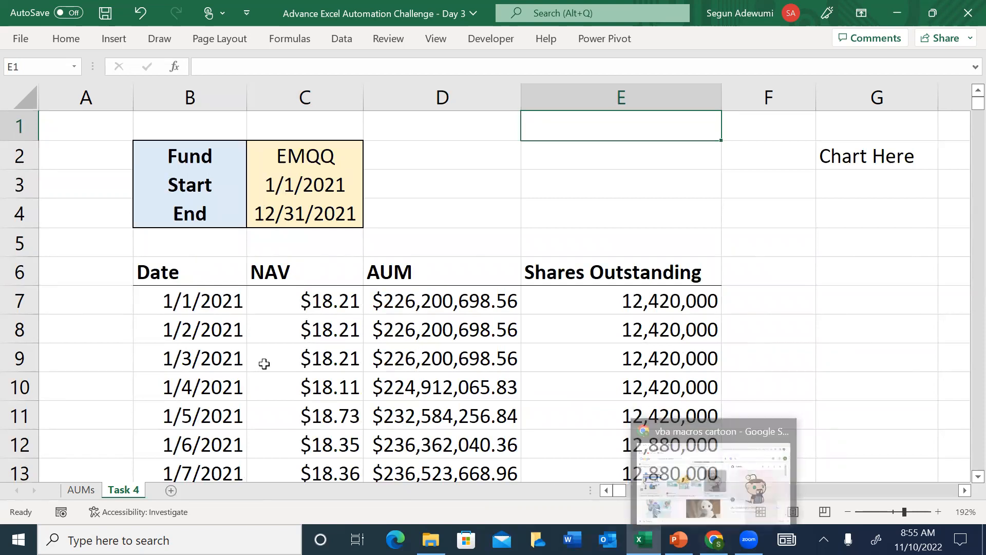
Step: Clear all date, NAV, AUM and Shares Outstanding entries under the row 6 headers, from row 7 down through 12/31/2021
{"action": "left_click", "coordinate": [326, 308]}
{"action": "key", "text": "Left"}
{"action": "key", "text": "Left"}
{"action": "key", "text": "Right"}
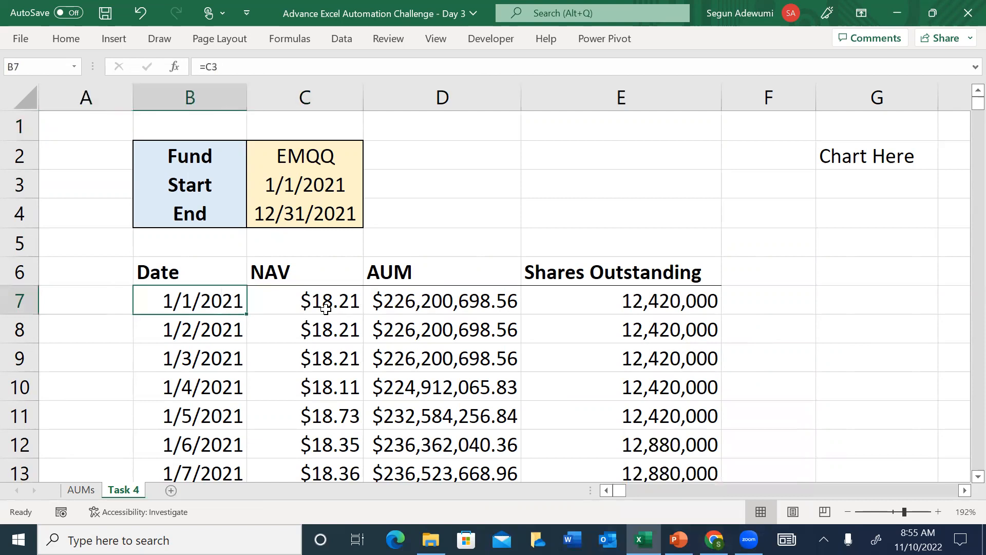
{"action": "key", "text": "shift+Right"}
{"action": "key", "text": "shift+Right"}
{"action": "key", "text": "shift+Right"}
{"action": "key", "text": "ctrl+shift+Down"}
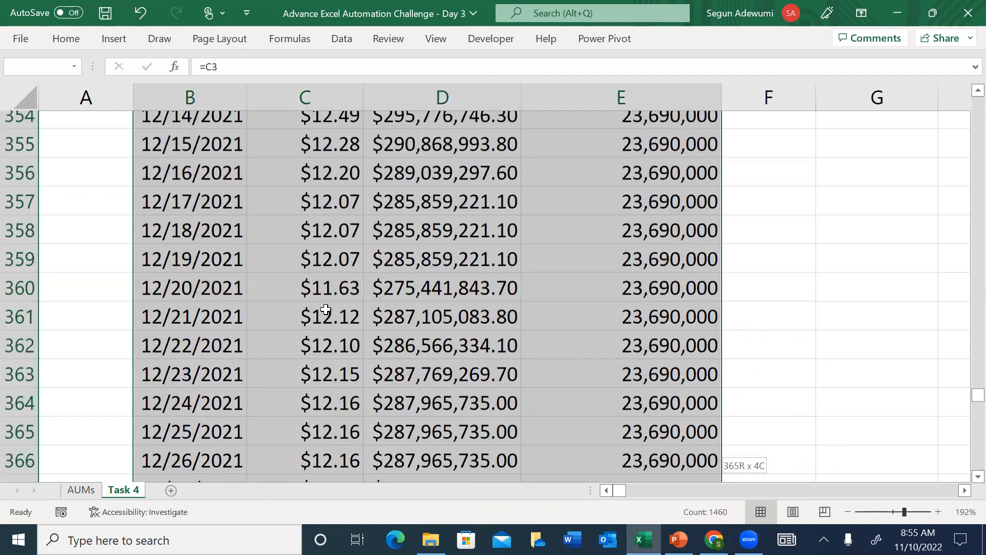
{"action": "key", "text": "Delete"}
{"action": "key", "text": "ctrl+Up"}
{"action": "key", "text": "ctrl+Up"}
{"action": "key", "text": "ctrl+Up"}
{"action": "key", "text": "ctrl+Up"}
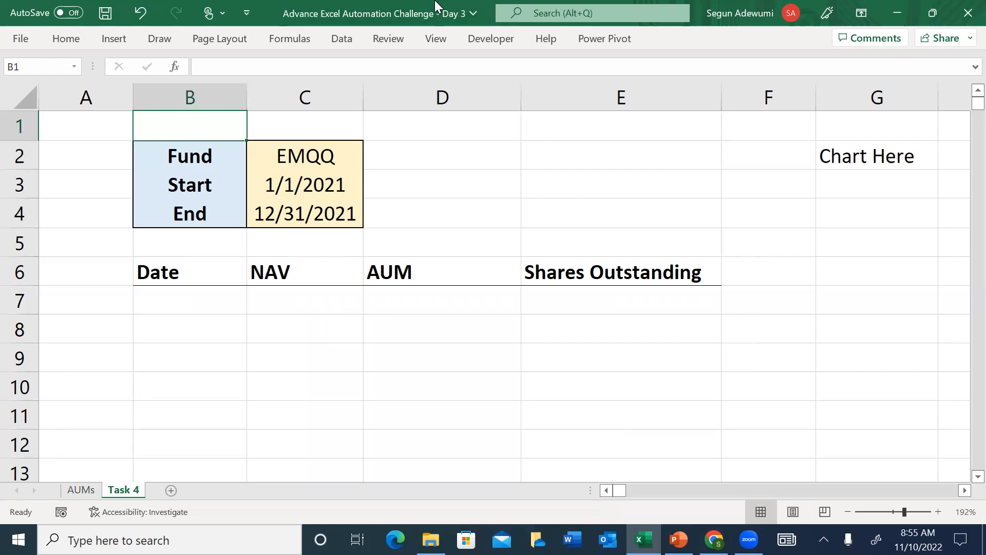
Step: Check in the ribbon customization options that Developer is enabled among the main tabs
{"action": "left_click", "coordinate": [490, 39]}
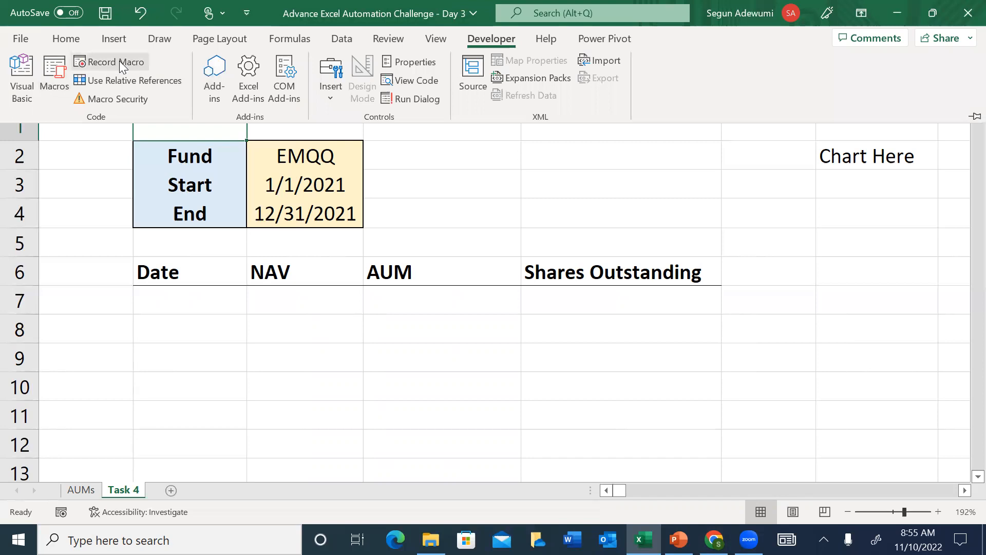
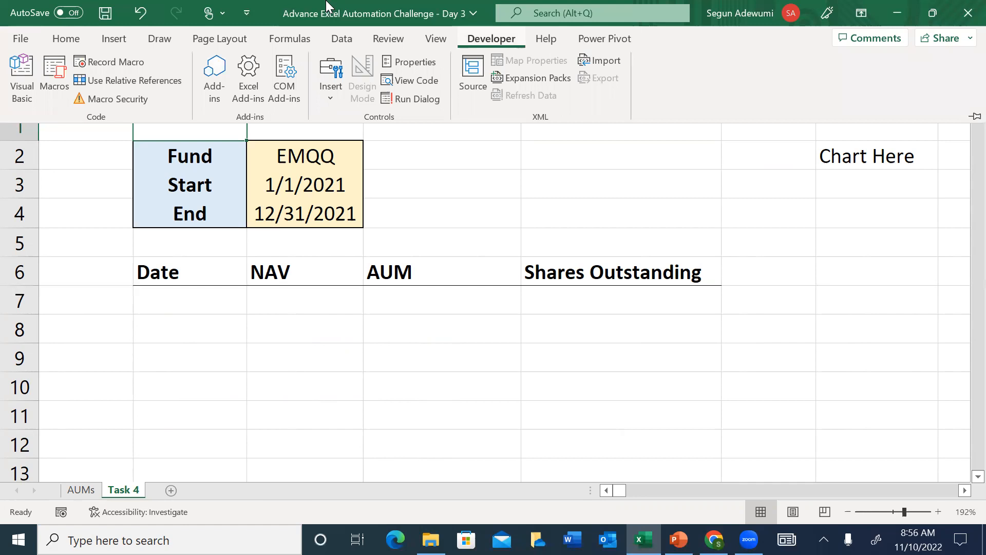
{"action": "left_click", "coordinate": [20, 38]}
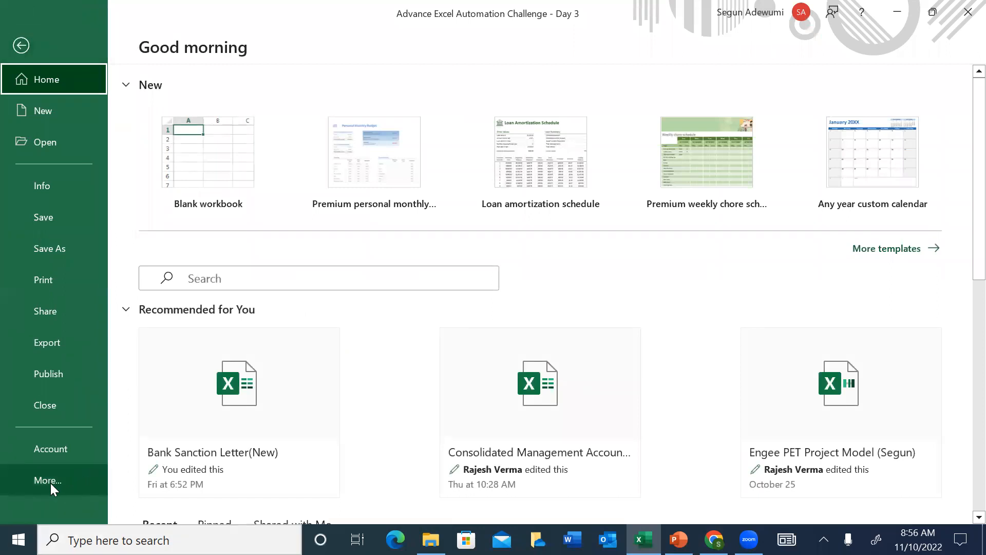
{"action": "left_click", "coordinate": [50, 484]}
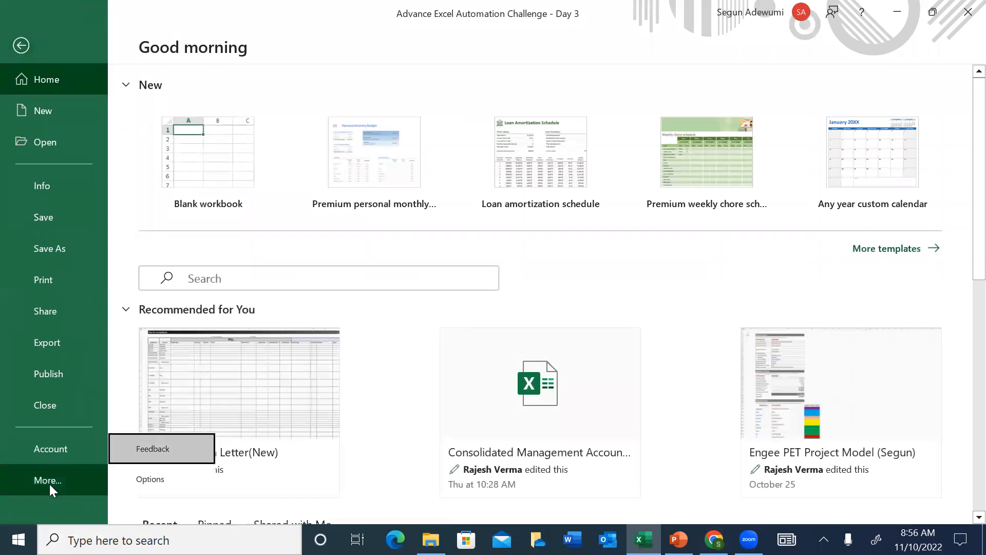
{"action": "left_click", "coordinate": [146, 484]}
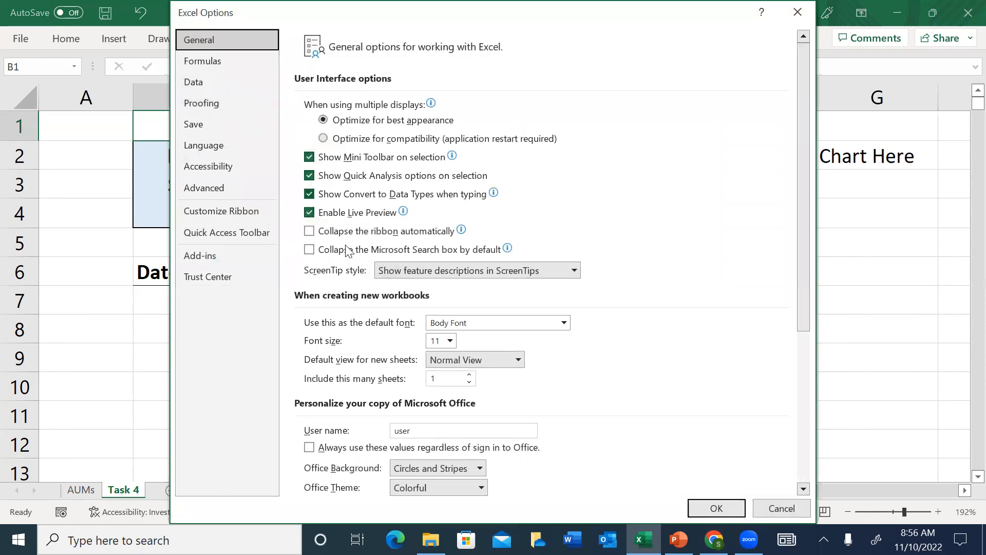
{"action": "left_click", "coordinate": [227, 214]}
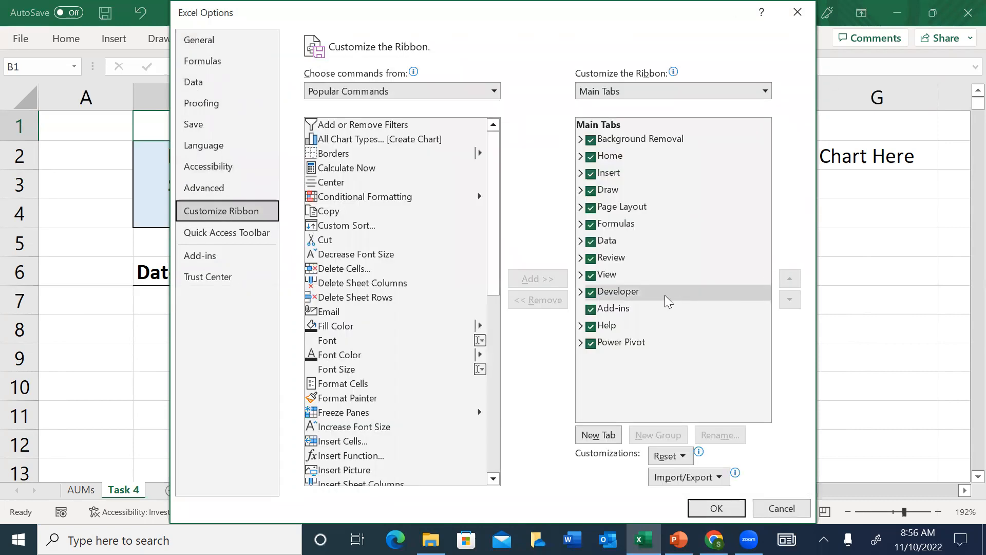
{"action": "left_click", "coordinate": [586, 296]}
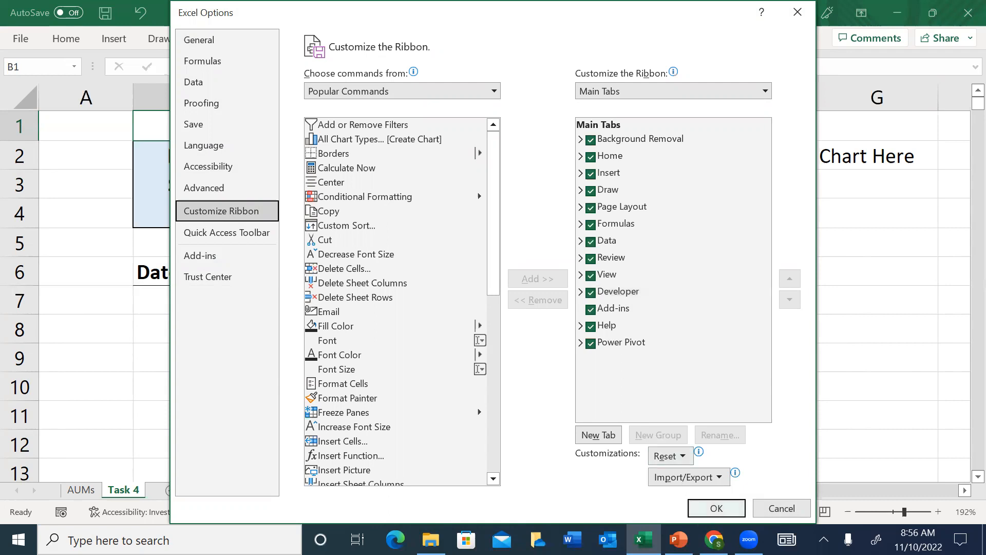
{"action": "left_click", "coordinate": [713, 510]}
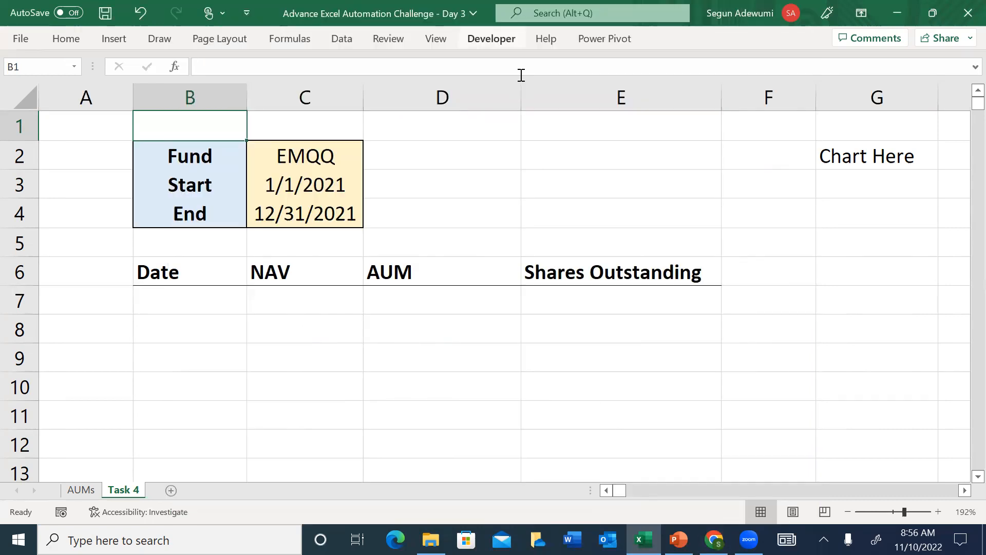
Step: Set up a new macro recording named Day3Task with the shortcut Ctrl+Shift+U, stored in This Workbook
{"action": "left_click", "coordinate": [491, 39]}
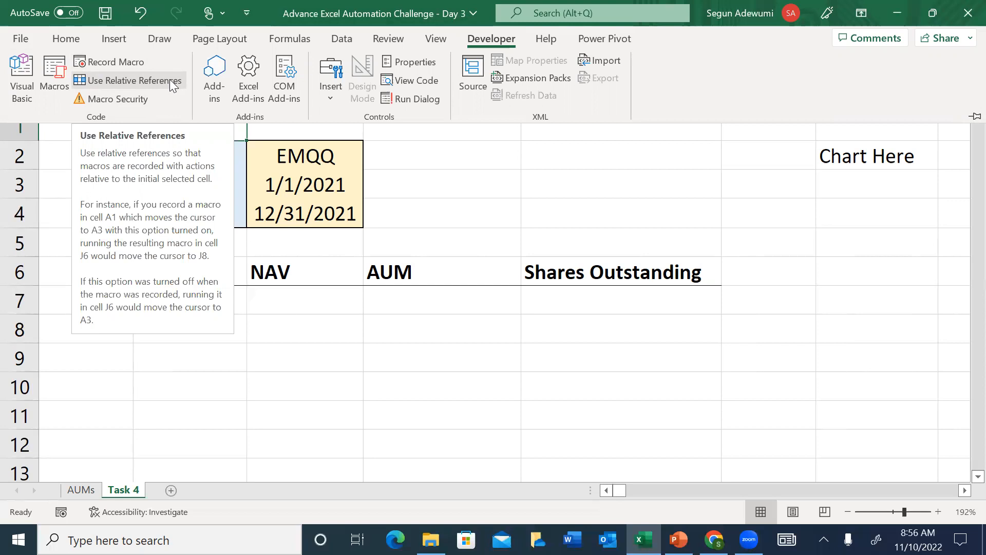
{"action": "left_click", "coordinate": [118, 65]}
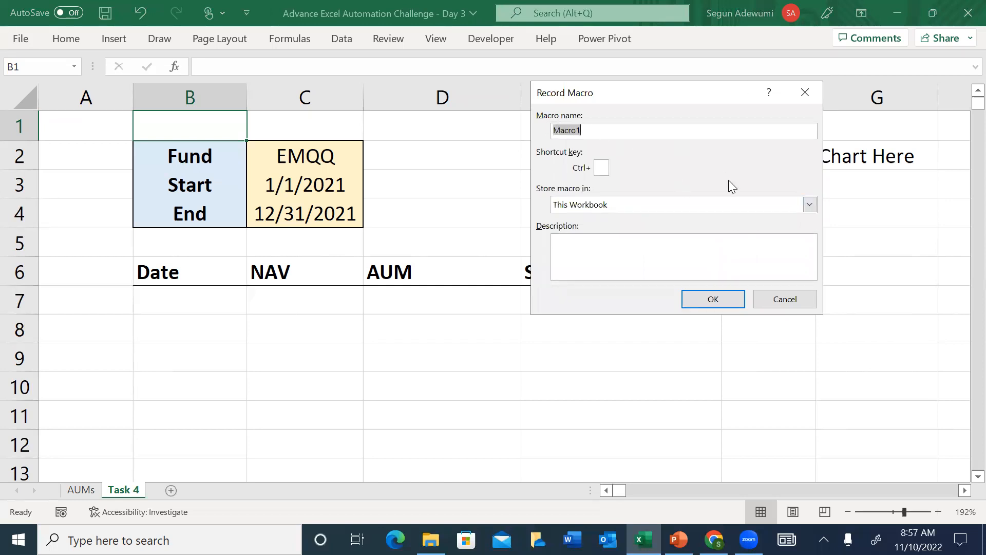
{"action": "type", "text": "Day3Task"}
{"action": "left_click", "coordinate": [605, 171]}
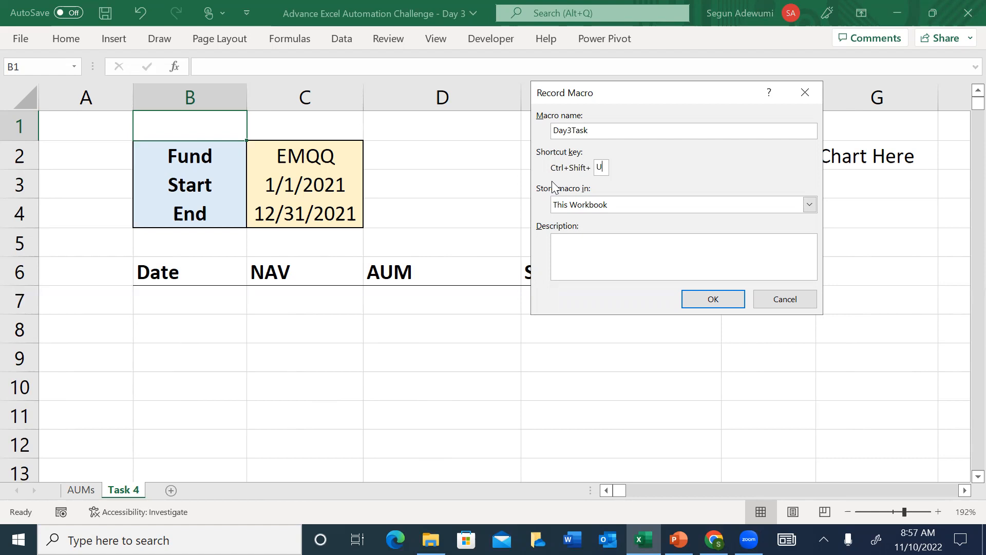
{"action": "left_click", "coordinate": [810, 205]}
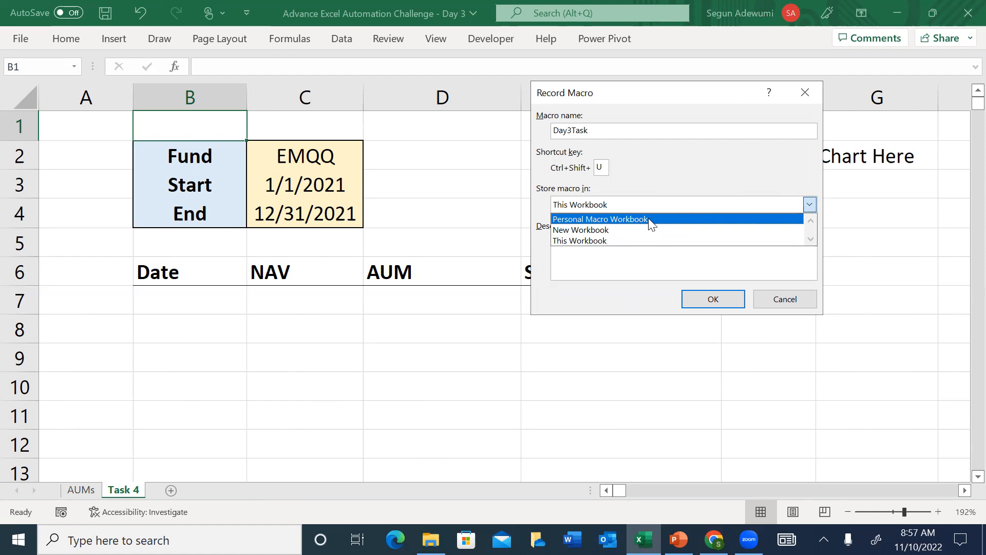
{"action": "left_click", "coordinate": [593, 239]}
{"action": "left_click", "coordinate": [590, 261]}
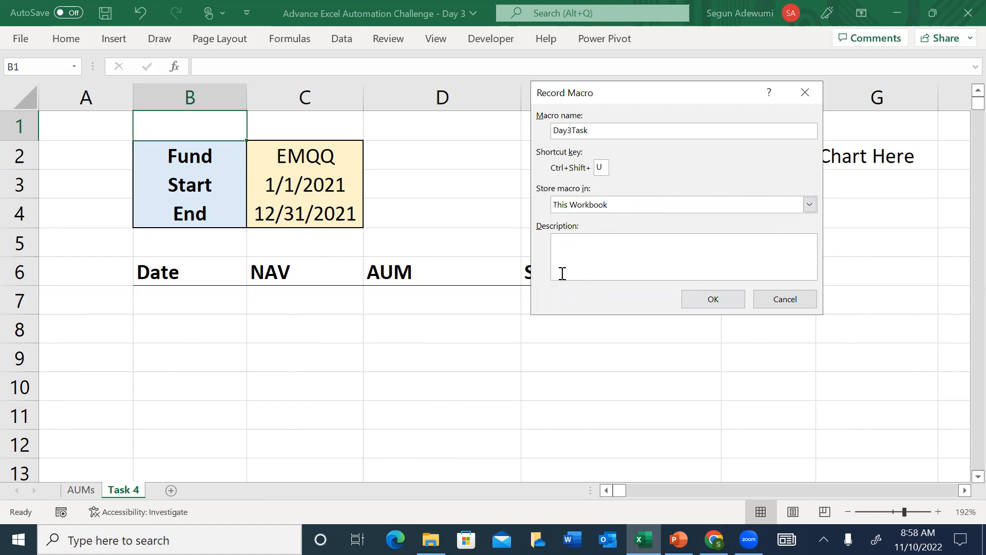
Step: Describe the macro as "Macro for Day 3 Task" and start recording
{"action": "type", "text": "Record"}
{"action": "key", "text": "BackSpace"}
{"action": "key", "text": "BackSpace"}
{"action": "key", "text": "BackSpace"}
{"action": "key", "text": "BackSpace"}
{"action": "key", "text": "BackSpace"}
{"action": "key", "text": "BackSpace"}
{"action": "type", "text": "Macro for d"}
{"action": "key", "text": "BackSpace"}
{"action": "type", "text": "Day 3 Task"}
{"action": "left_click", "coordinate": [714, 301]}
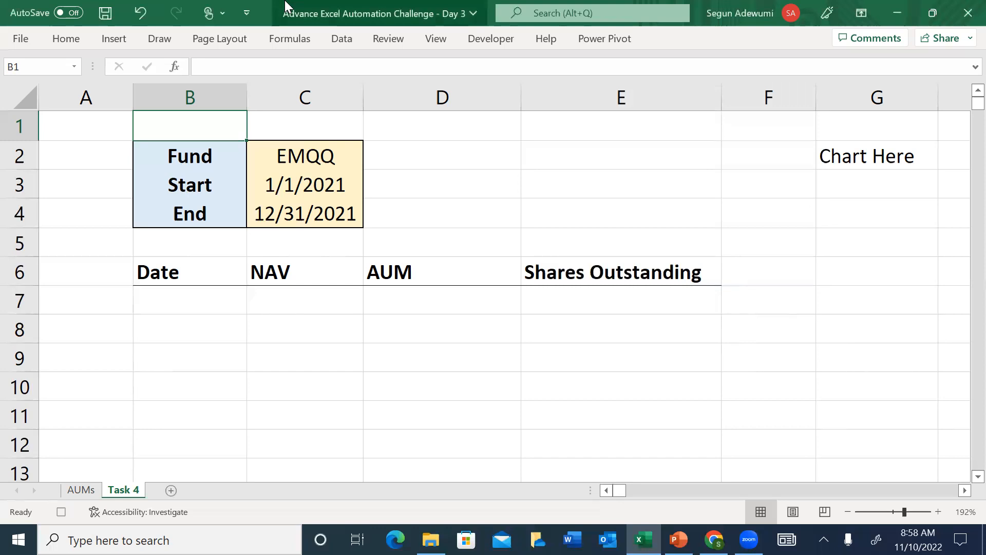
{"action": "key", "text": "alt+l"}
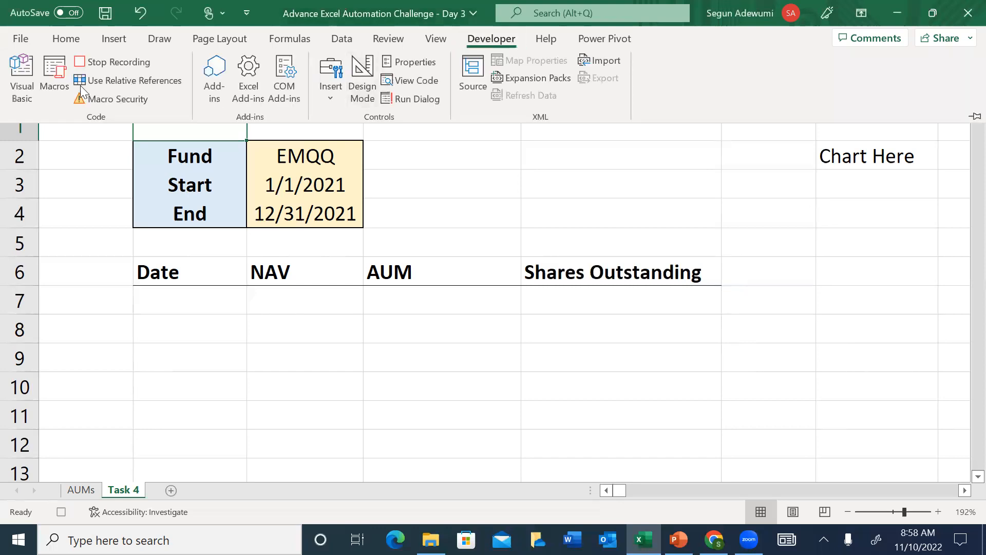
{"action": "left_click", "coordinate": [191, 300]}
{"action": "left_click", "coordinate": [191, 299]}
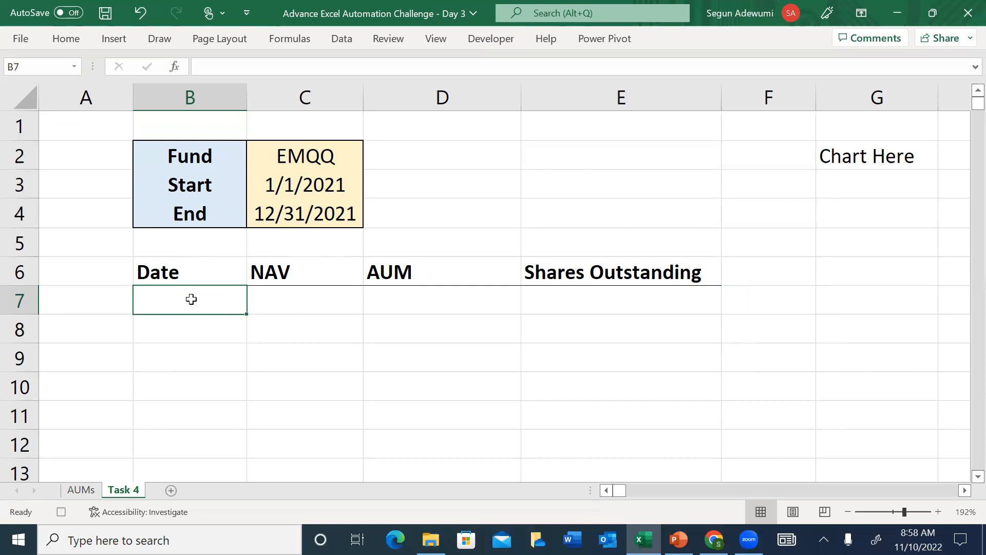
{"action": "type", "text": "=if"}
{"action": "key", "text": "Tab"}
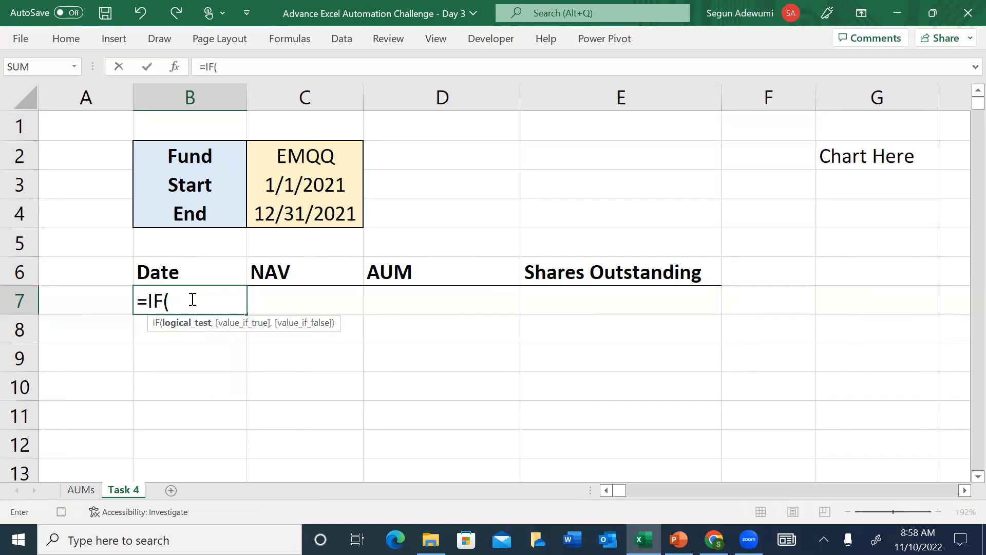
{"action": "left_click", "coordinate": [307, 181]}
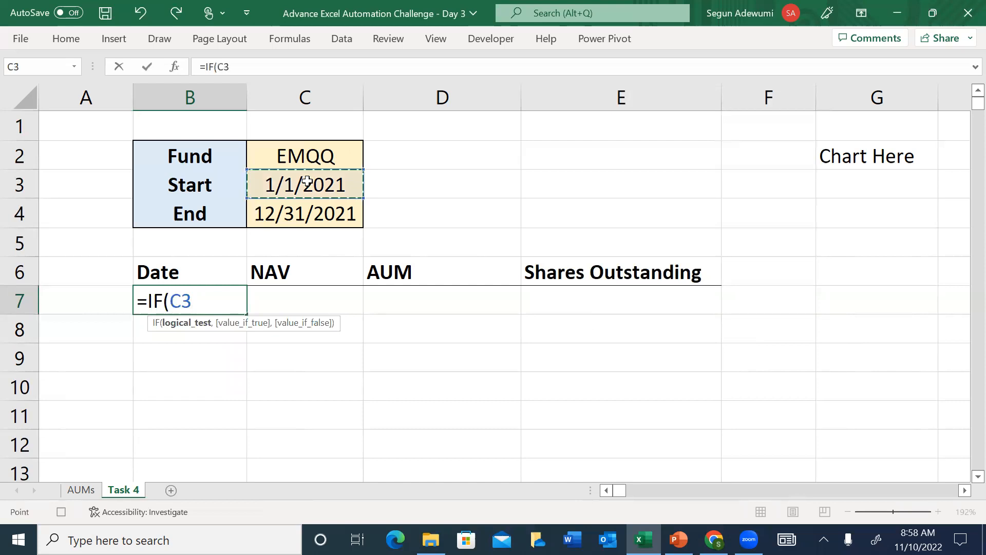
{"action": "key", "text": "F4"}
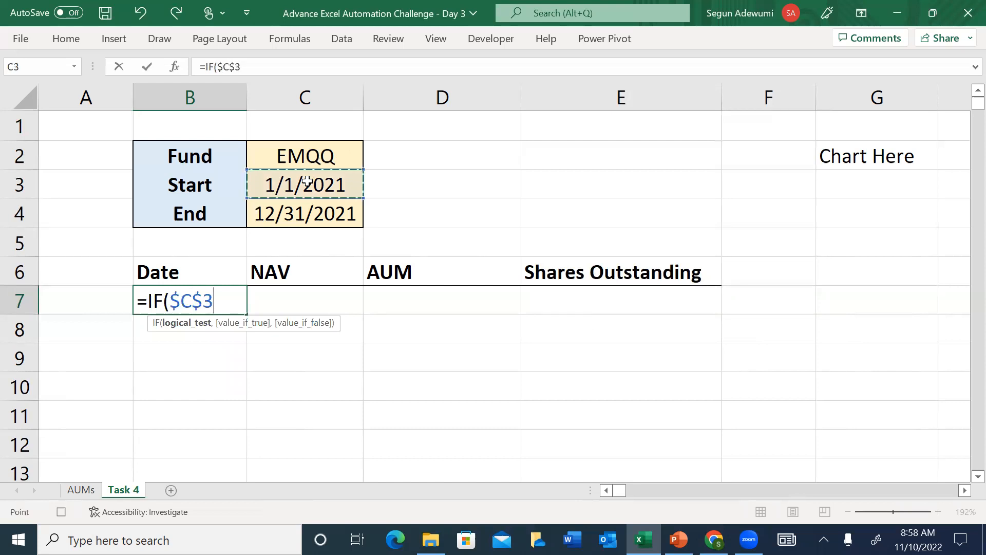
{"action": "type", "text": "+"}
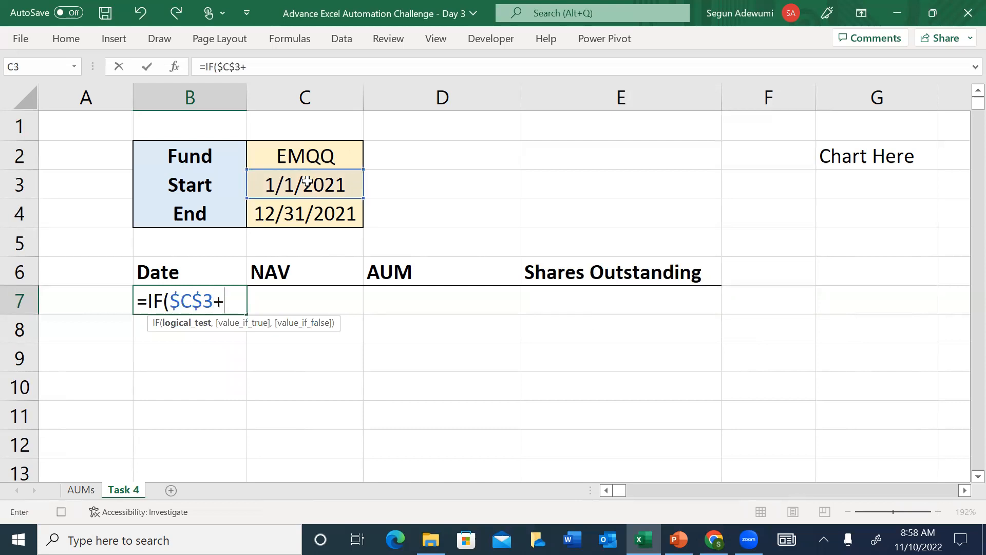
{"action": "type", "text": "row"}
{"action": "key", "text": "Tab"}
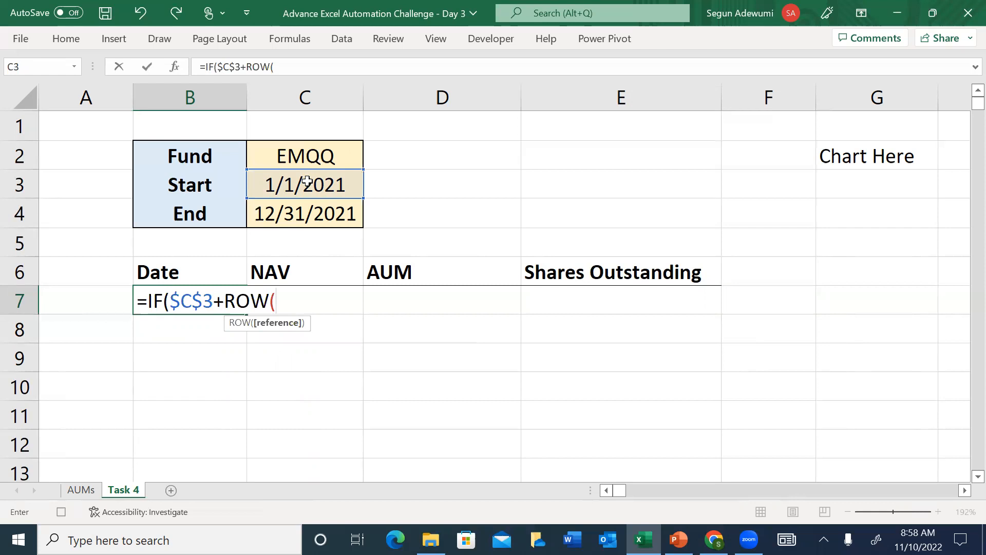
{"action": "left_click", "coordinate": [72, 130]}
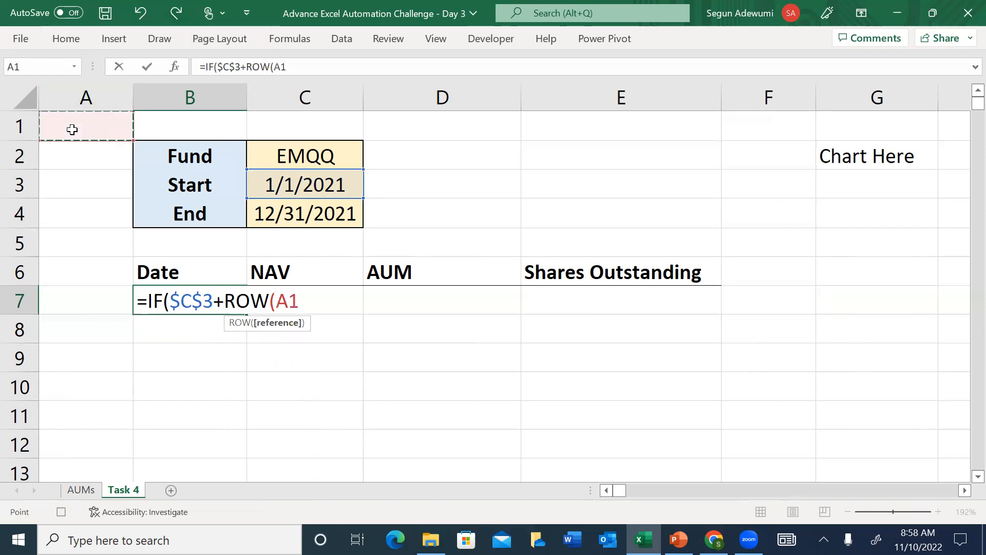
{"action": "type", "text": ")"}
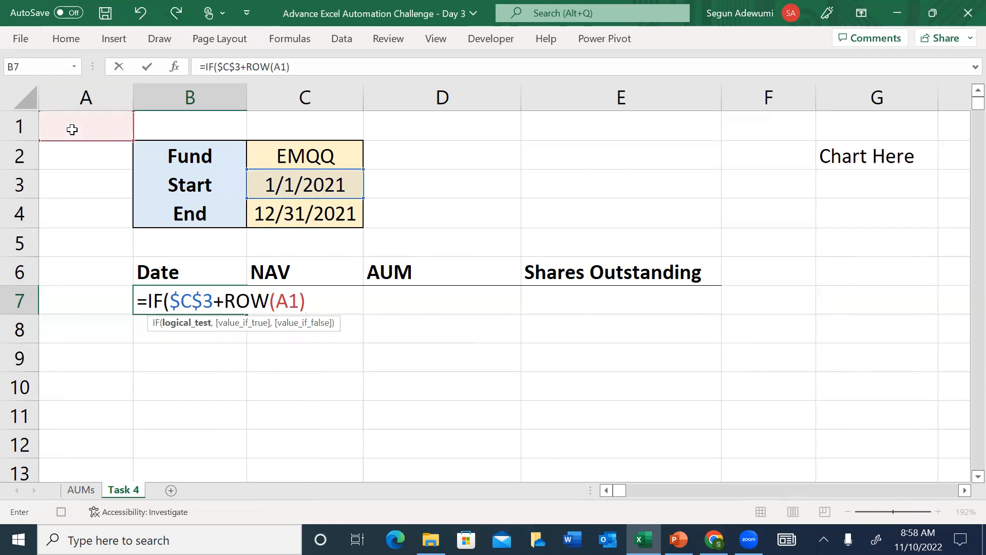
{"action": "type", "text": ">"}
{"action": "left_click", "coordinate": [272, 220]}
{"action": "key", "text": "F4"}
{"action": "type", "text": ","}
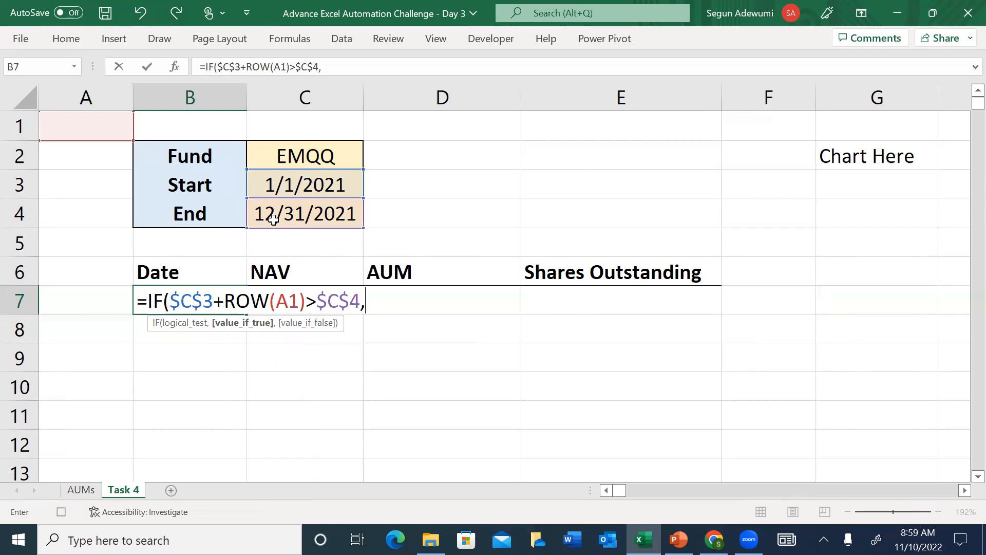
{"action": "type", "text": "\"\","}
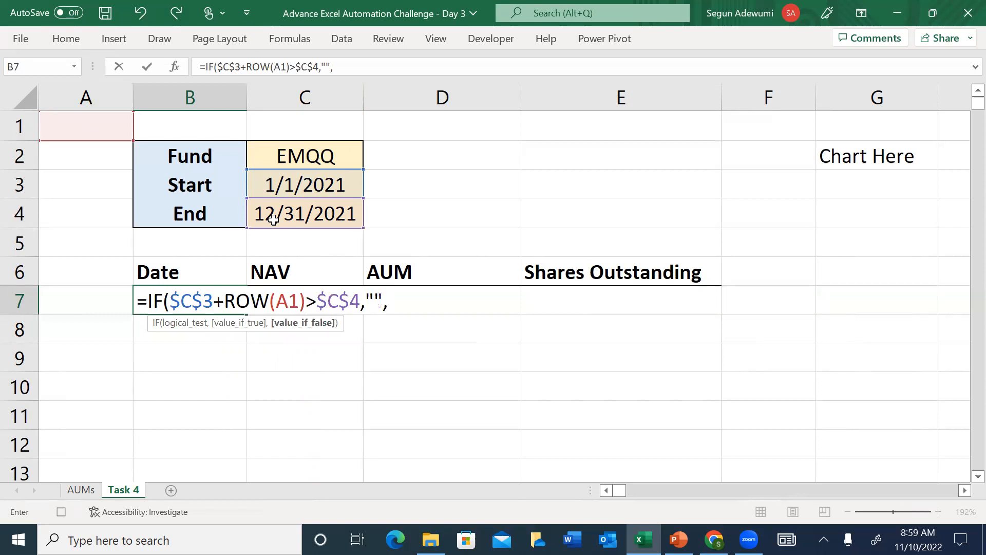
{"action": "key", "text": "Escape"}
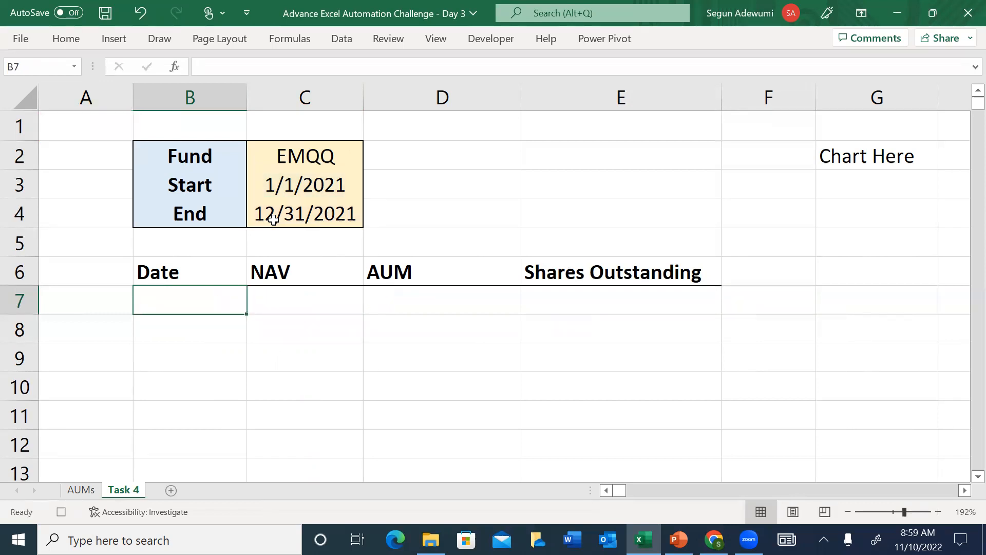
Step: Link the first date cell, B7, to the Start date with =C3
{"action": "type", "text": "="}
{"action": "left_click", "coordinate": [310, 184]}
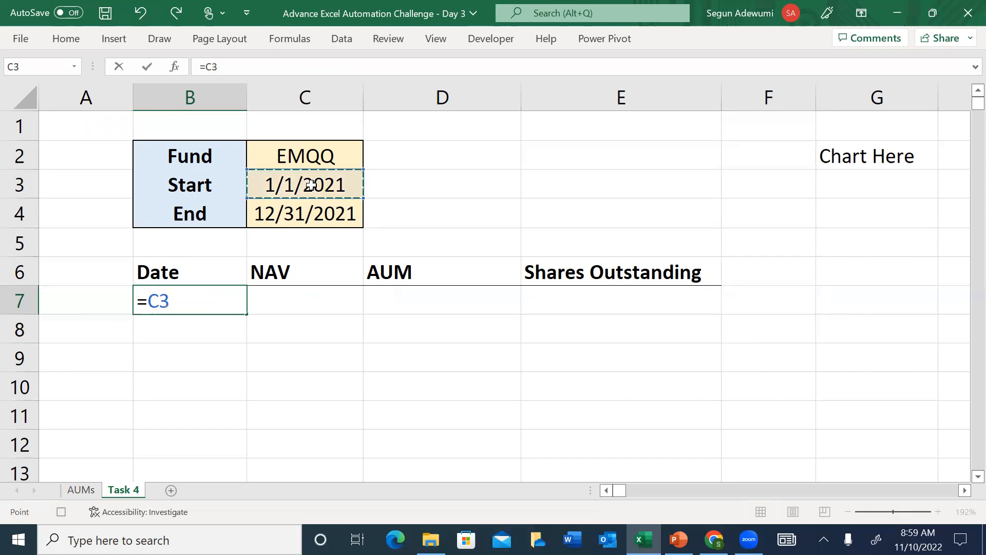
{"action": "key", "text": "Return"}
Step: Begin an IF formula in B8 whose logical test adds ROW(A1) to the absolute Start date, $C$3
{"action": "type", "text": "="}
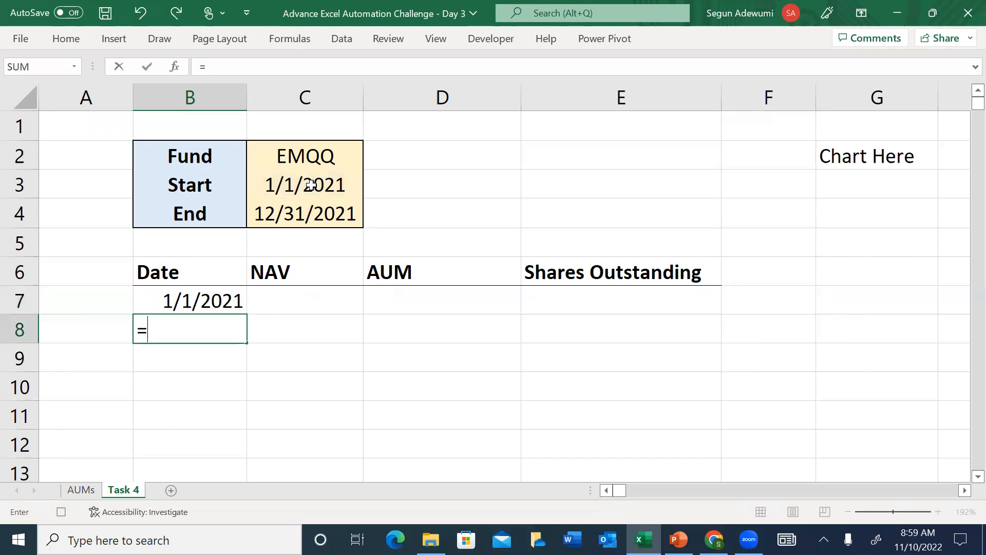
{"action": "type", "text": "IF("}
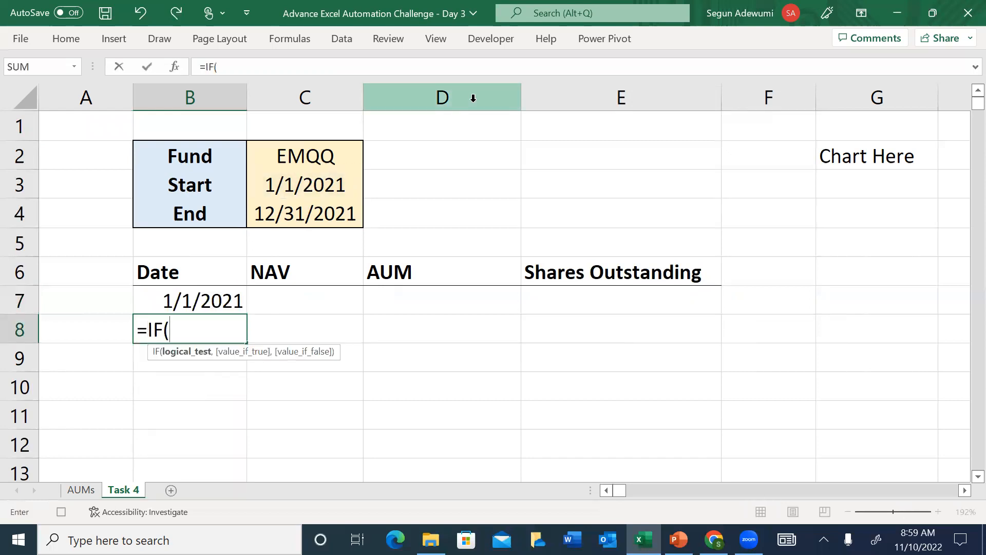
{"action": "left_click", "coordinate": [305, 186]}
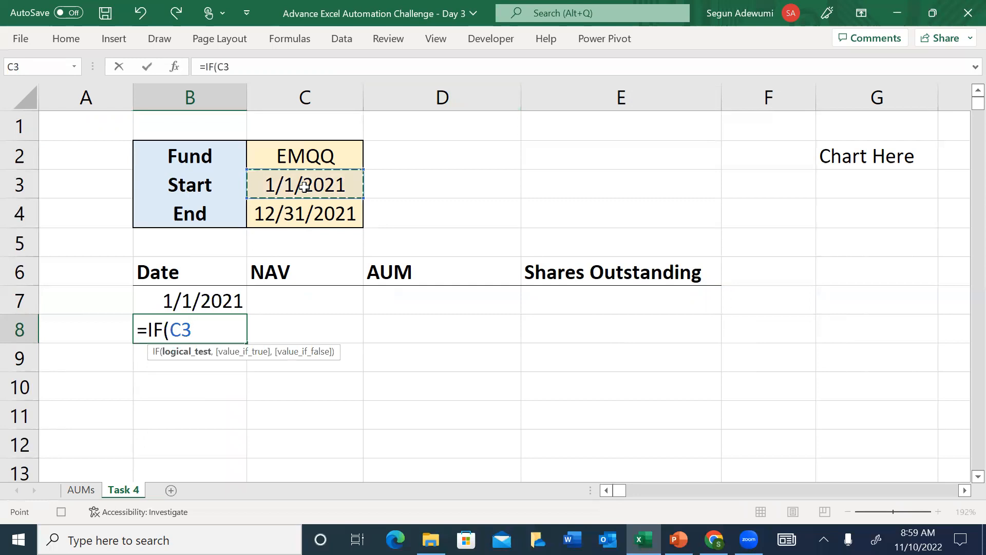
{"action": "key", "text": "F4"}
{"action": "type", "text": "+row"}
{"action": "key", "text": "Tab"}
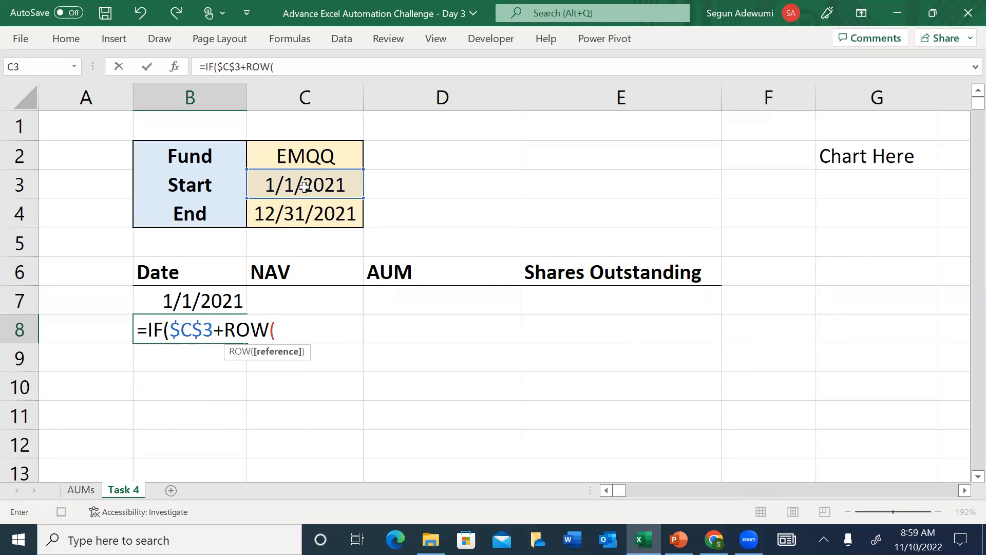
{"action": "left_click", "coordinate": [81, 127]}
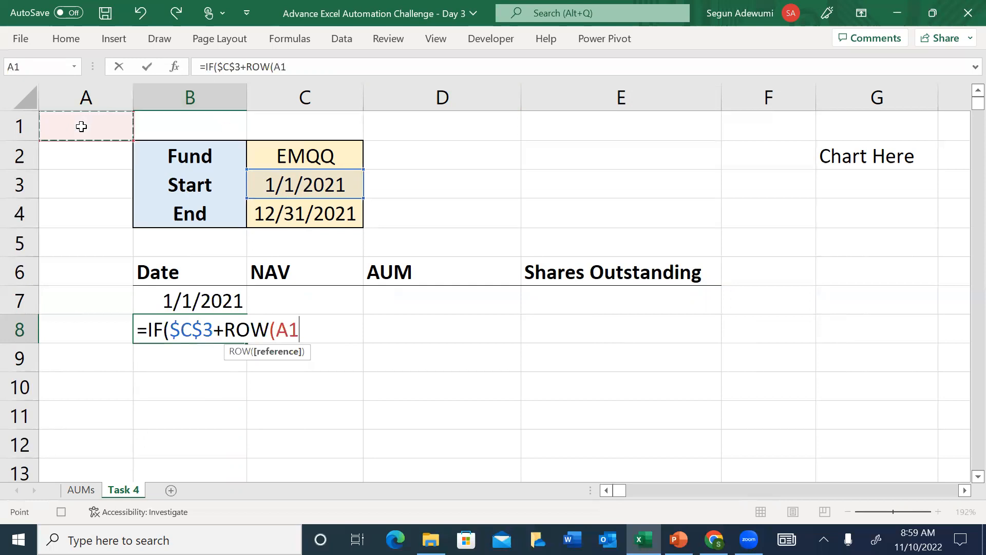
{"action": "type", "text": ")"}
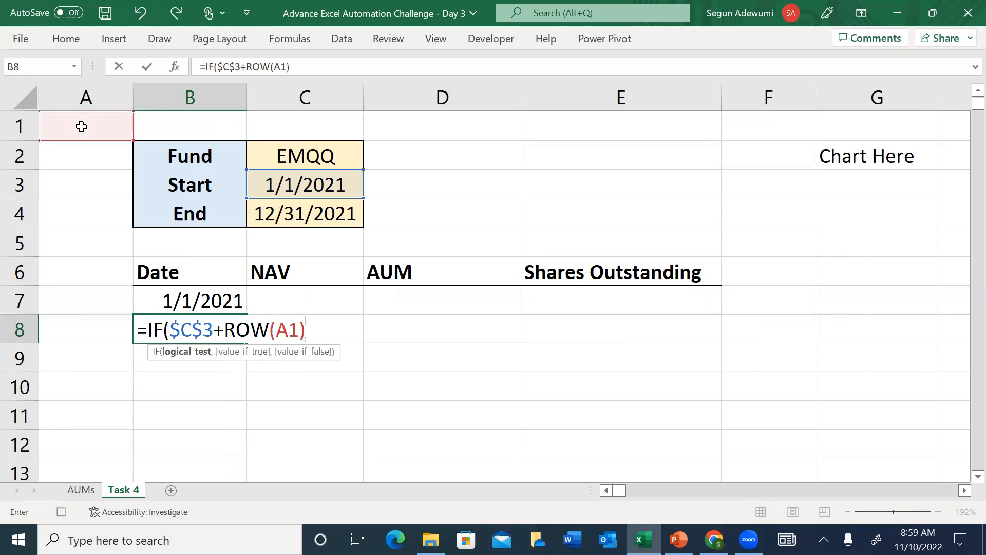
Step: Extend B8's IF test with >$C$4, the absolute End date, and give "" as the value if true
{"action": "type", "text": ">"}
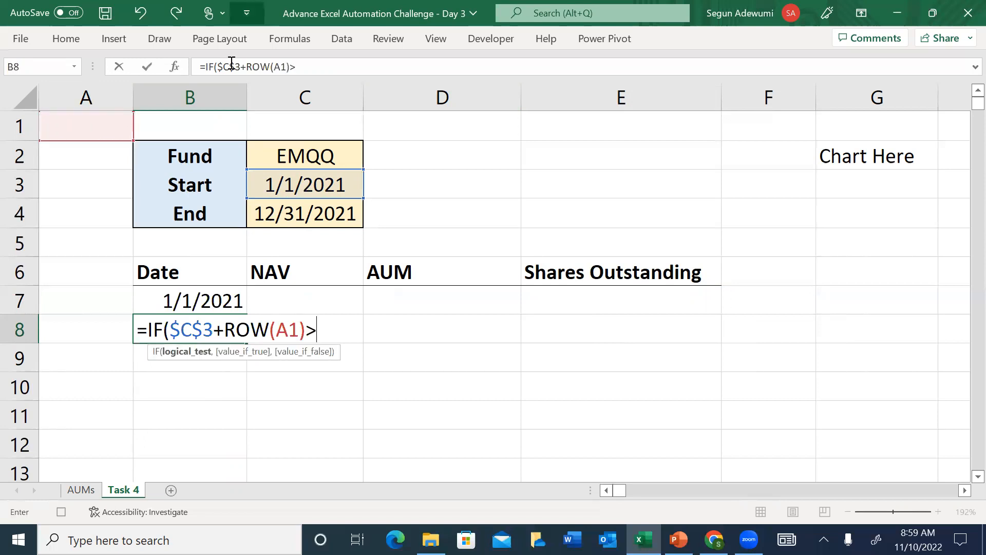
{"action": "left_click", "coordinate": [287, 217]}
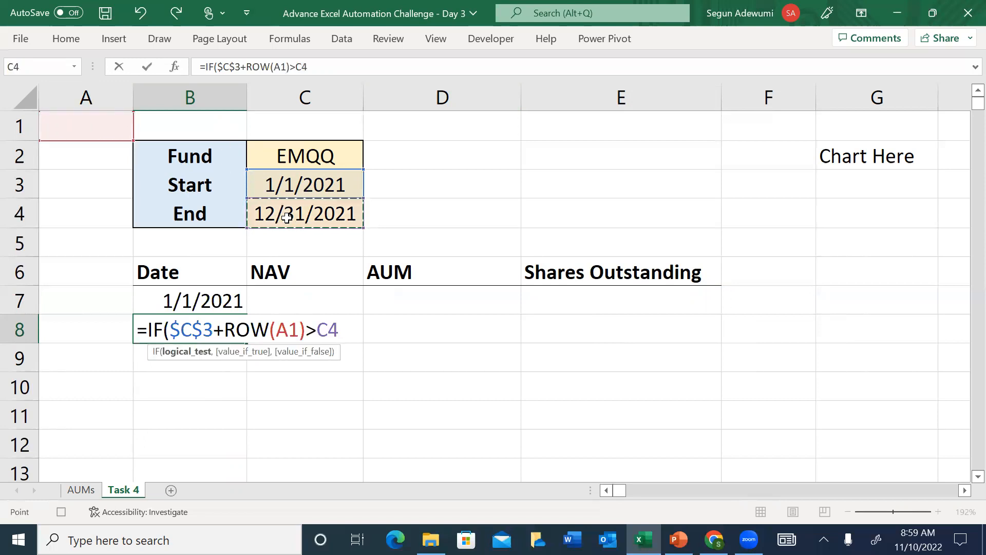
{"action": "key", "text": "F4"}
{"action": "type", "text": ","}
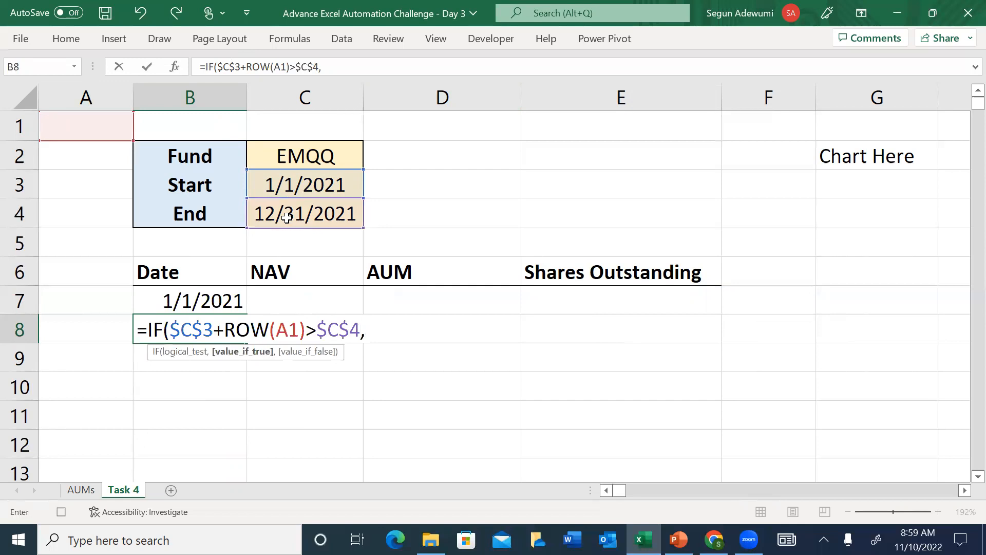
{"action": "type", "text": "\"\","}
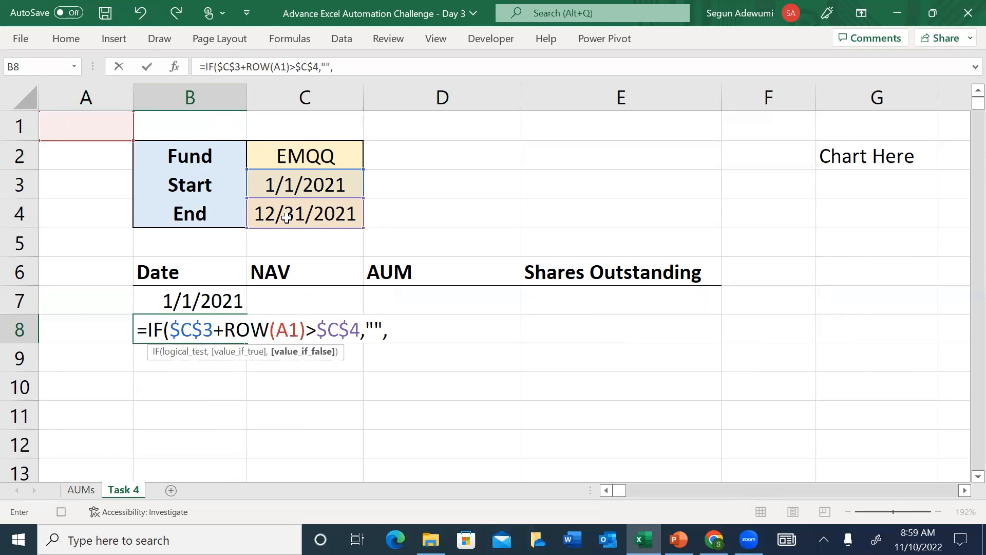
Step: Complete the IF formula in B8 with B7+1 as the value if false: =IF($C$3+ROW(A1)>$C$4,"",B7+1)
{"action": "left_click", "coordinate": [188, 301]}
{"action": "type", "text": "+1"}
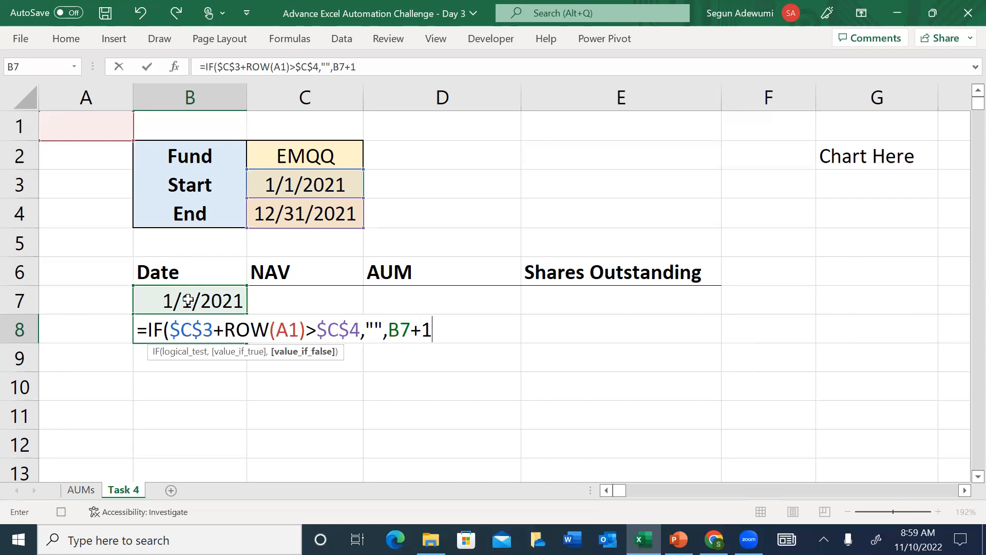
{"action": "type", "text": ")"}
{"action": "key", "text": "Return"}
Step: Fill the B8 date formula down to row 399, and clear the surplus formulas in B372:B399
{"action": "left_click", "coordinate": [226, 339]}
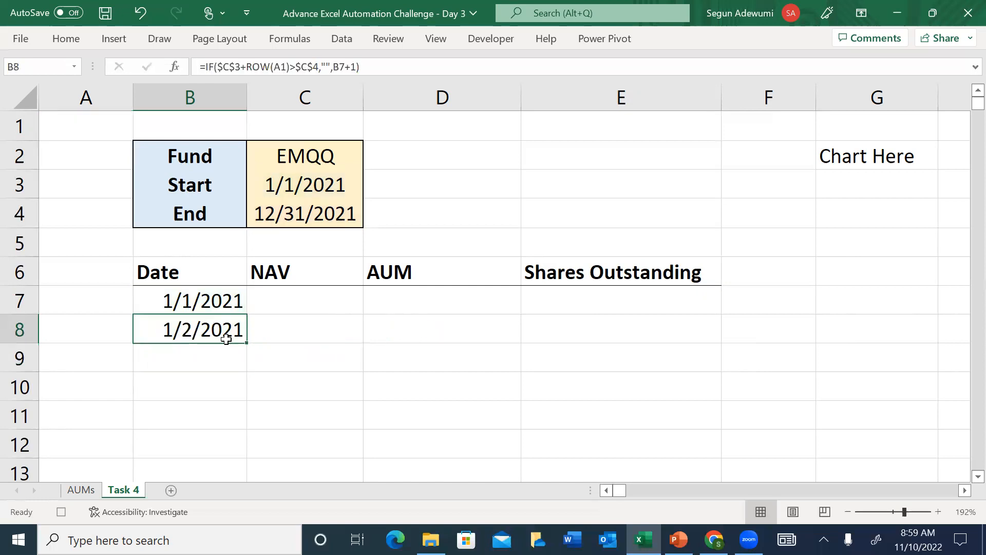
{"action": "left_click_drag", "start_coordinate": [248, 342], "coordinate": [163, 299]}
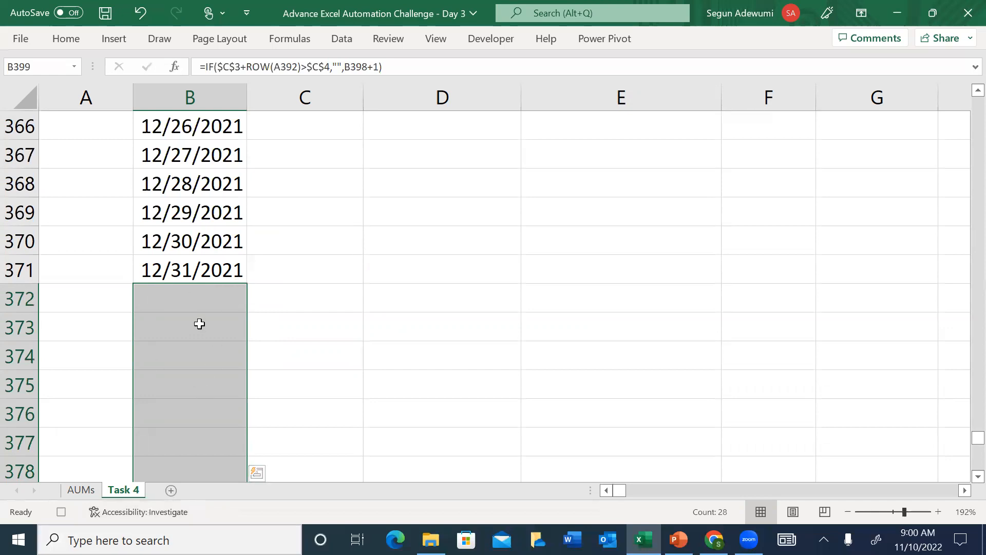
{"action": "key", "text": "Delete"}
Step: Go back up the Date column to the top of the sheet
{"action": "key", "text": "Up"}
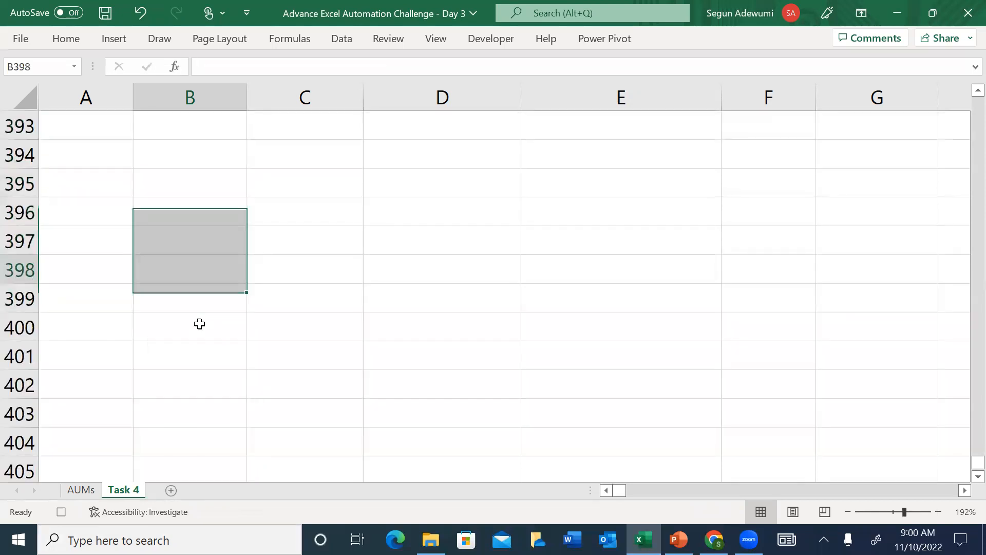
{"action": "key", "text": "Up"}
{"action": "key", "text": "Up"}
{"action": "key", "text": "Up"}
{"action": "key", "text": "Up"}
{"action": "key", "text": "Up"}
{"action": "key", "text": "Up"}
{"action": "key", "text": "Up"}
{"action": "key", "text": "Up"}
{"action": "key", "text": "Up"}
{"action": "key", "text": "Up"}
{"action": "key", "text": "Up"}
{"action": "key", "text": "Up"}
{"action": "key", "text": "Up"}
{"action": "key", "text": "Up"}
{"action": "key", "text": "Up"}
{"action": "key", "text": "Up"}
{"action": "key", "text": "Up"}
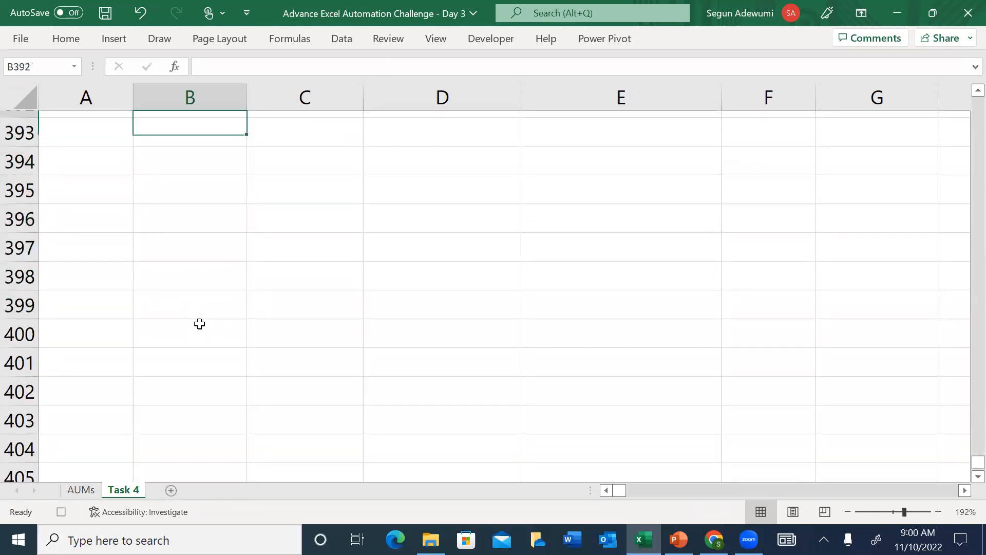
{"action": "key", "text": "shift+Up"}
{"action": "key", "text": "shift+Up"}
{"action": "key", "text": "shift+Up"}
{"action": "key", "text": "Up"}
{"action": "key", "text": "Up"}
{"action": "key", "text": "Up"}
{"action": "key", "text": "Up"}
{"action": "key", "text": "Up"}
{"action": "key", "text": "Up"}
{"action": "key", "text": "Up"}
{"action": "key", "text": "Up"}
{"action": "key", "text": "Up"}
{"action": "key", "text": "Up"}
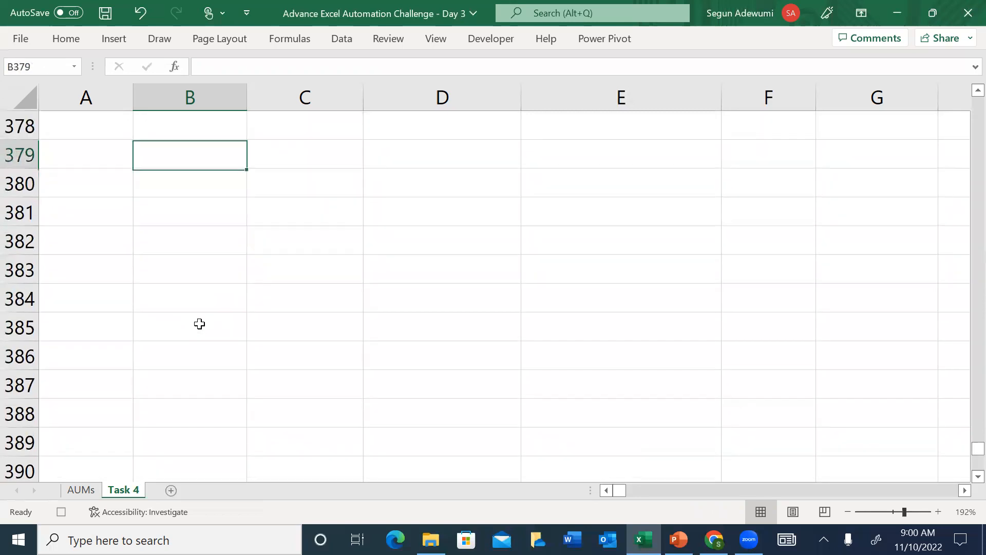
{"action": "key", "text": "Up"}
{"action": "key", "text": "Up"}
{"action": "key", "text": "Up"}
{"action": "key", "text": "ctrl+Up"}
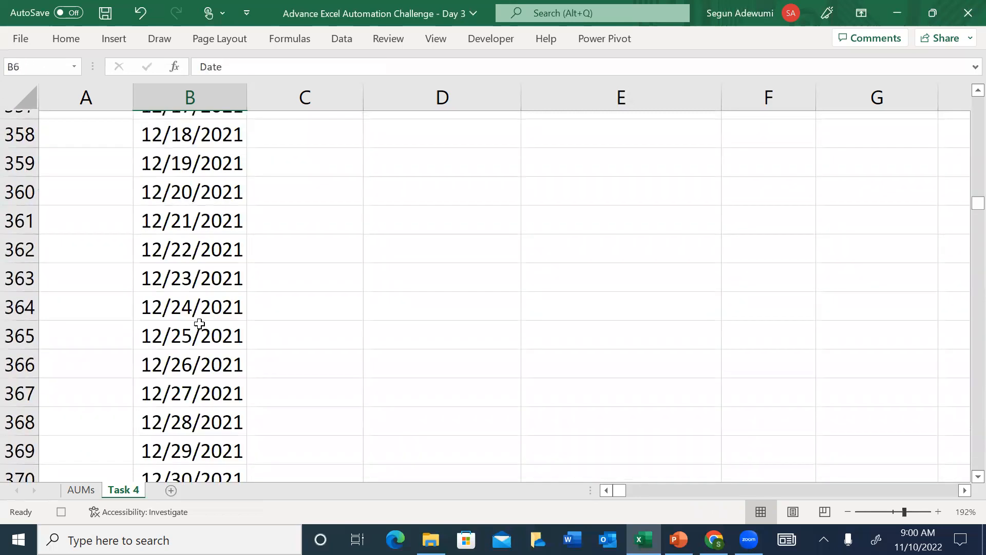
{"action": "key", "text": "Up"}
{"action": "key", "text": "Up"}
{"action": "key", "text": "Up"}
{"action": "key", "text": "Up"}
{"action": "key", "text": "Up"}
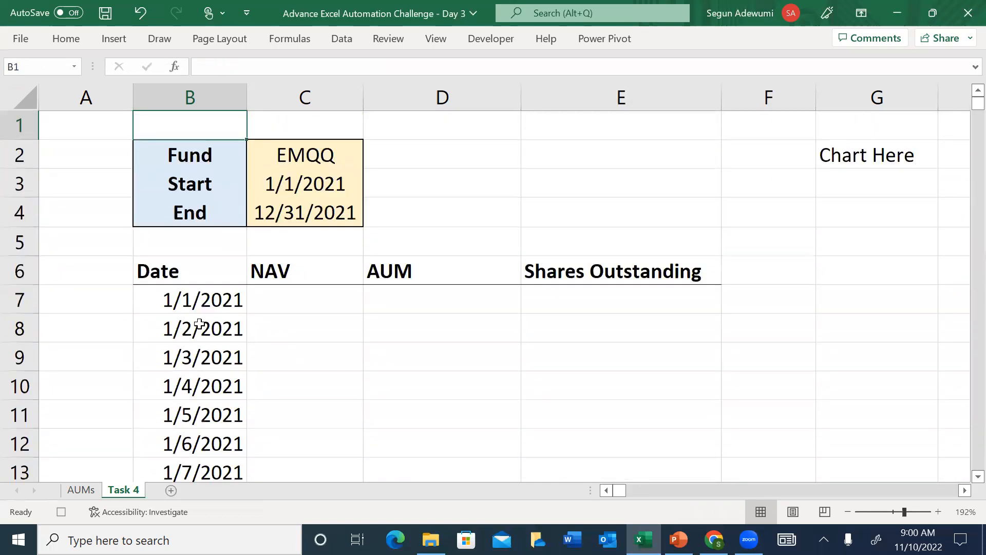
Step: Start an INDEX formula in the first NAV cell, C7, with the named range AUM_NAV as its array
{"action": "left_click", "coordinate": [344, 304]}
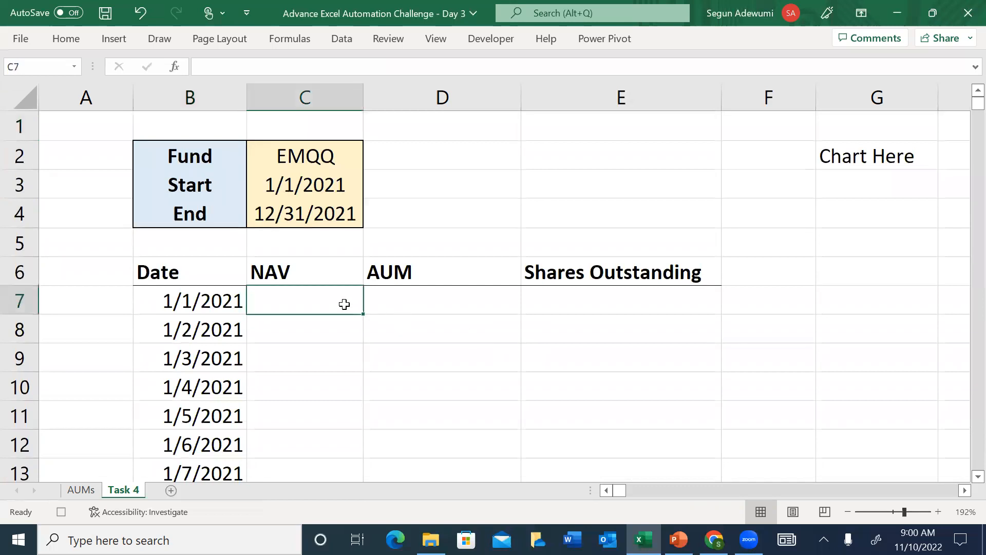
{"action": "type", "text": "="}
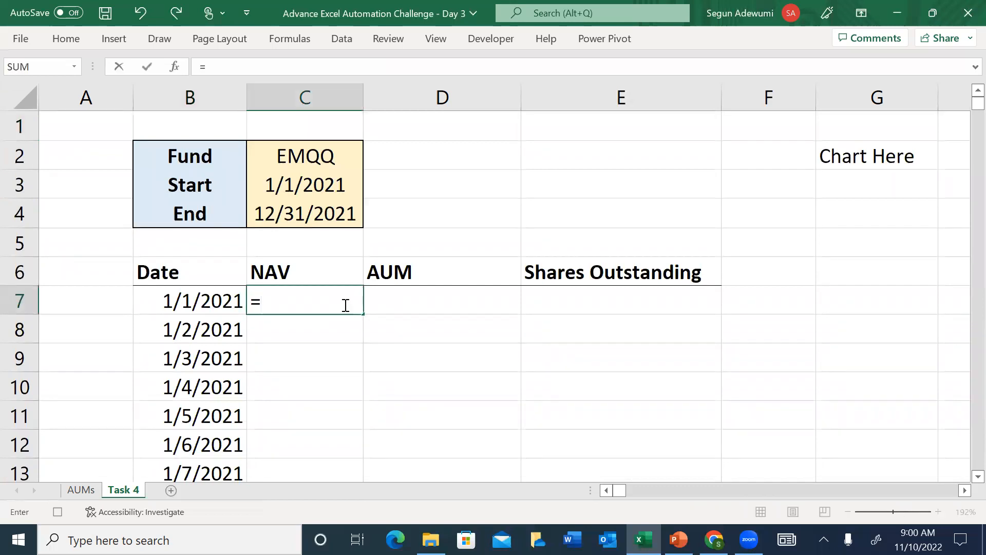
{"action": "type", "text": "INDEX("}
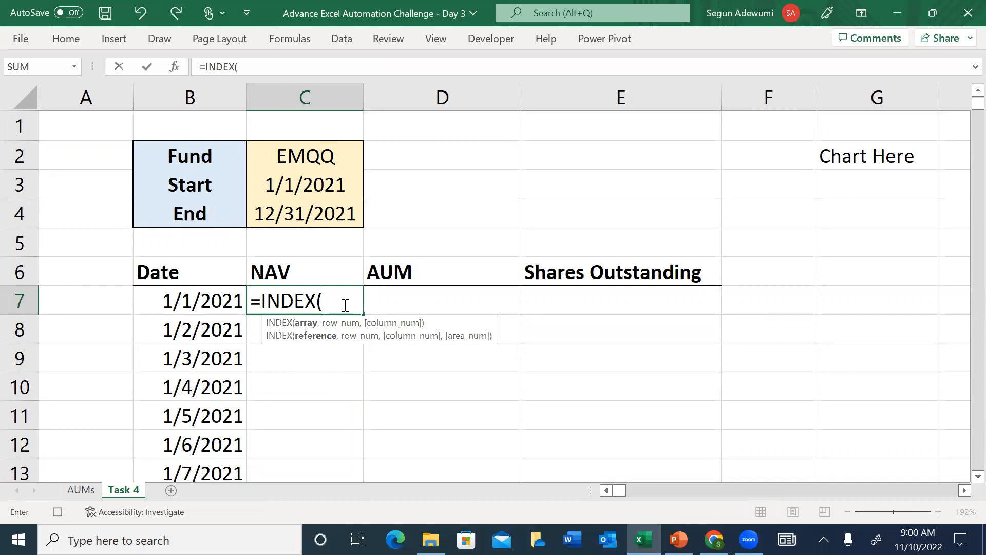
{"action": "type", "text": "aum"}
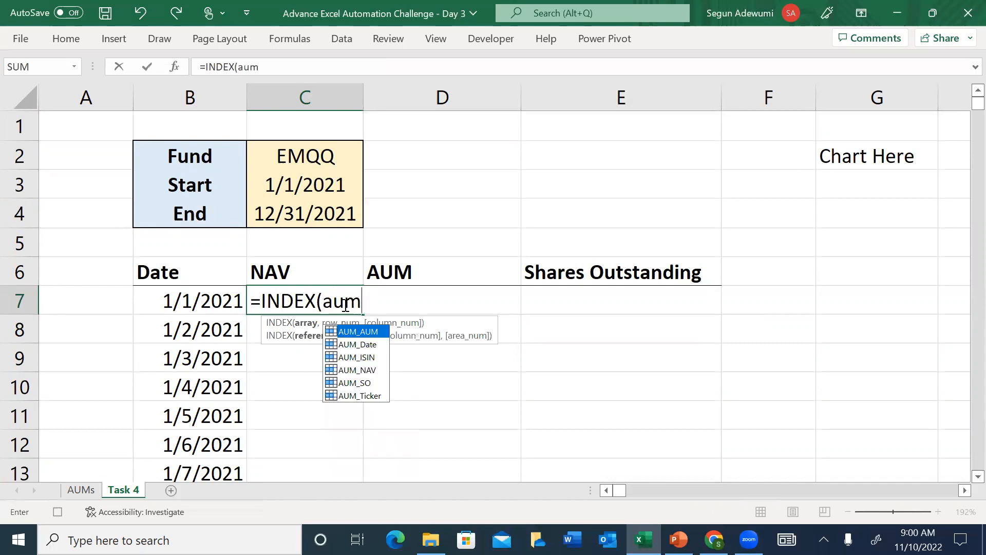
{"action": "key", "text": "Down"}
{"action": "key", "text": "Down"}
{"action": "key", "text": "Down"}
{"action": "key", "text": "Tab"}
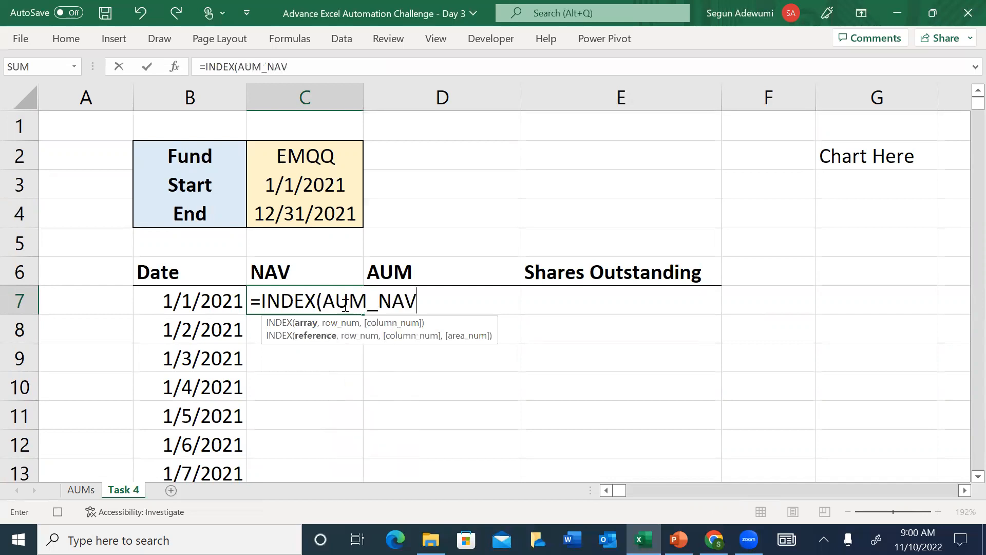
{"action": "type", "text": ","}
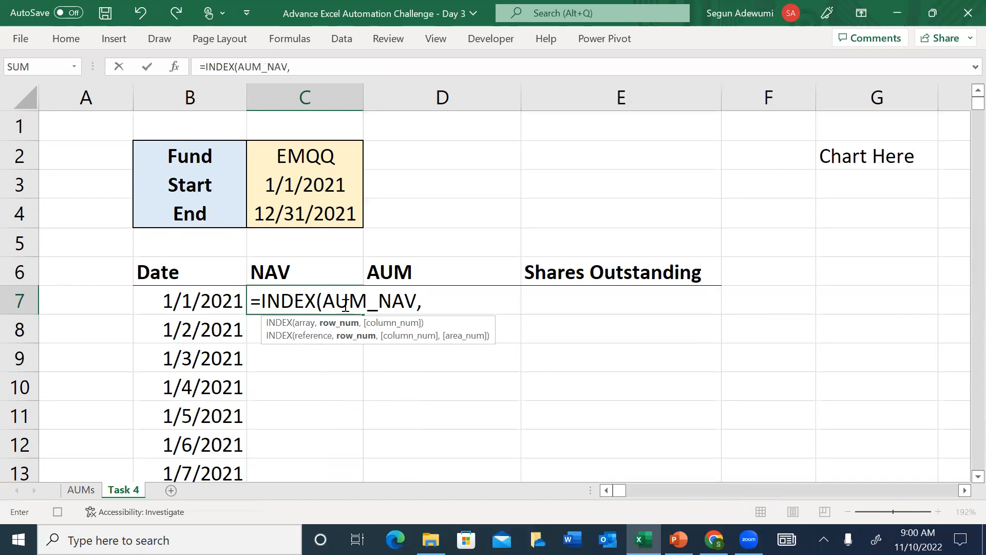
Step: Add a MATCH with lookup value 1 as the row number, with ($B7=AUM_Date) as its first criterion
{"action": "type", "text": "mat"}
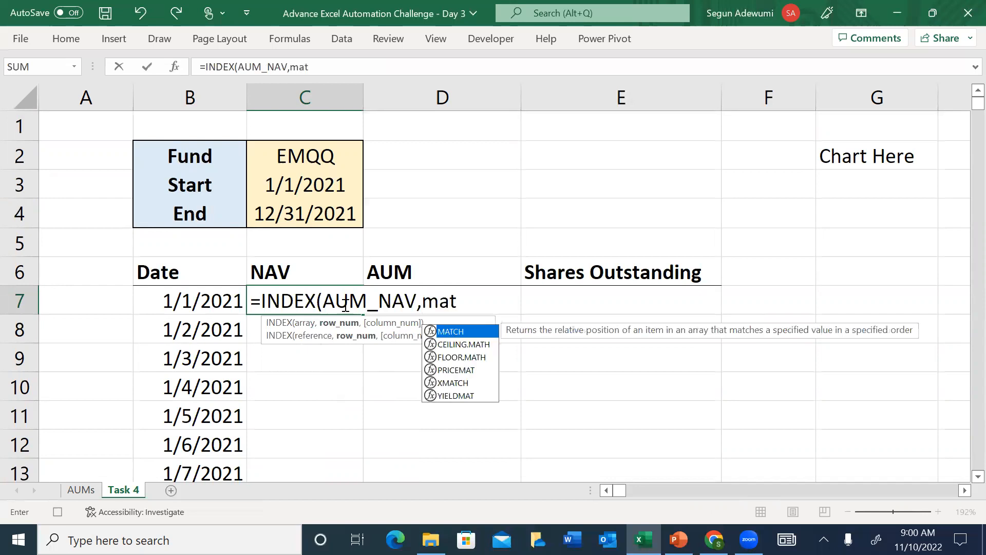
{"action": "key", "text": "Tab"}
{"action": "type", "text": "1,("}
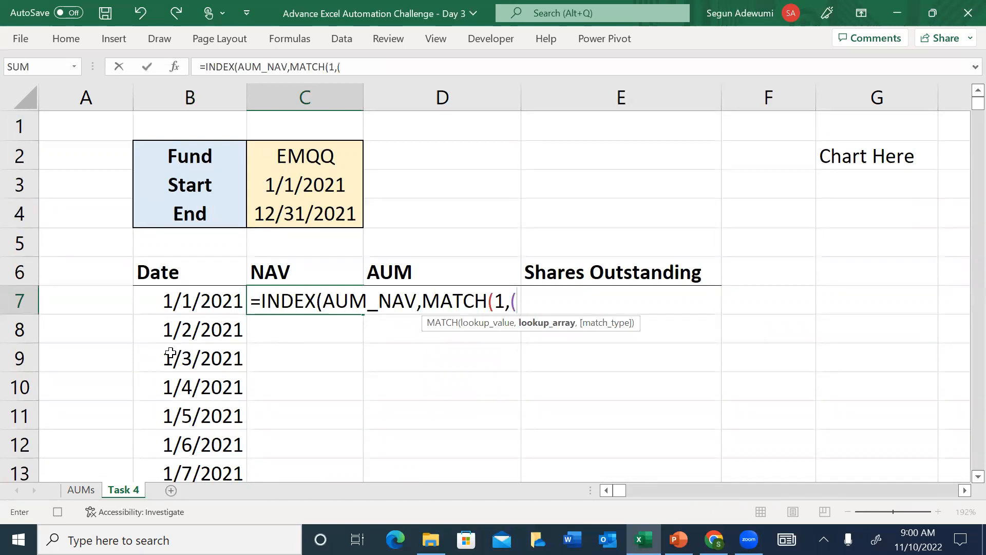
{"action": "left_click", "coordinate": [180, 301]}
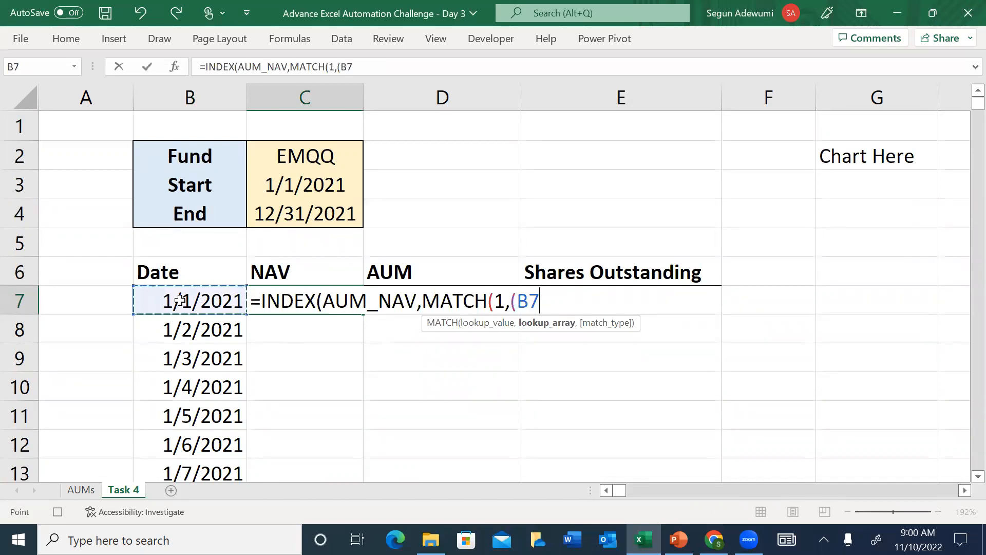
{"action": "key", "text": "F4"}
{"action": "key", "text": "F4"}
{"action": "key", "text": "F4"}
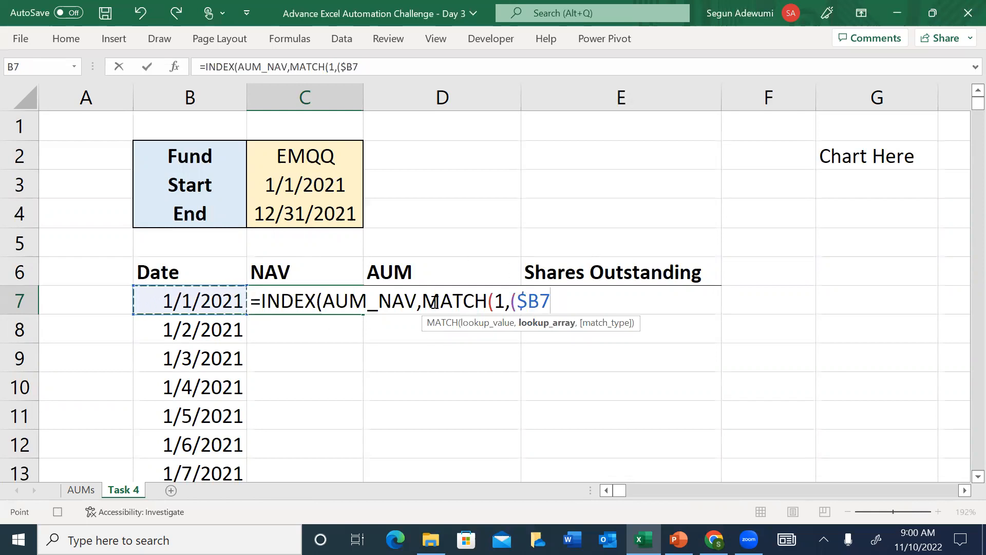
{"action": "type", "text": "="}
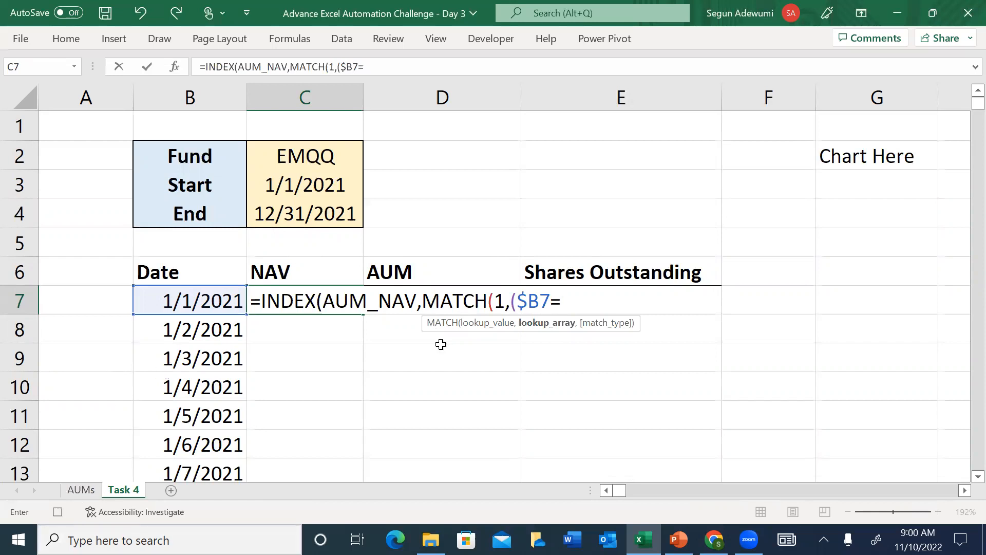
{"action": "type", "text": "aum"}
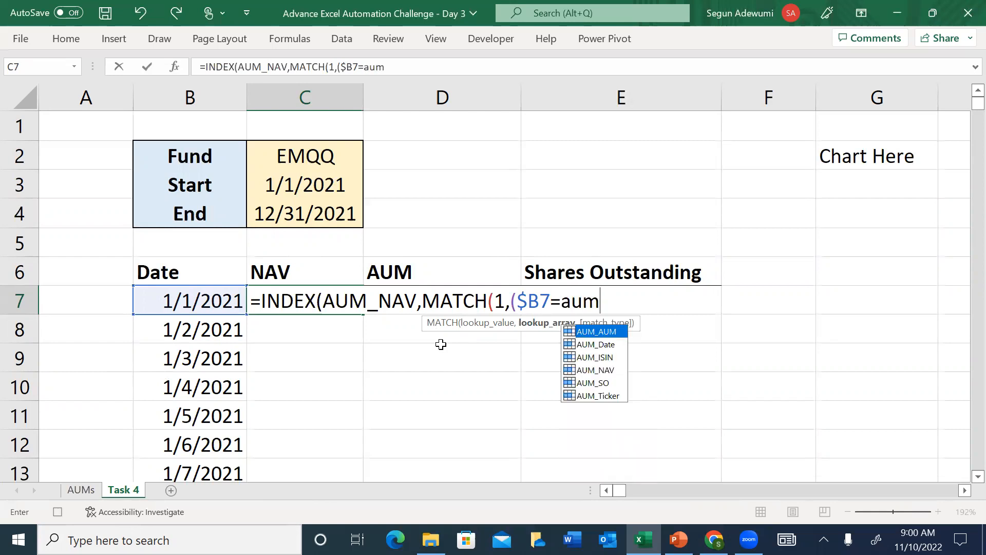
{"action": "key", "text": "Down"}
{"action": "key", "text": "Tab"}
{"action": "type", "text": ")*("}
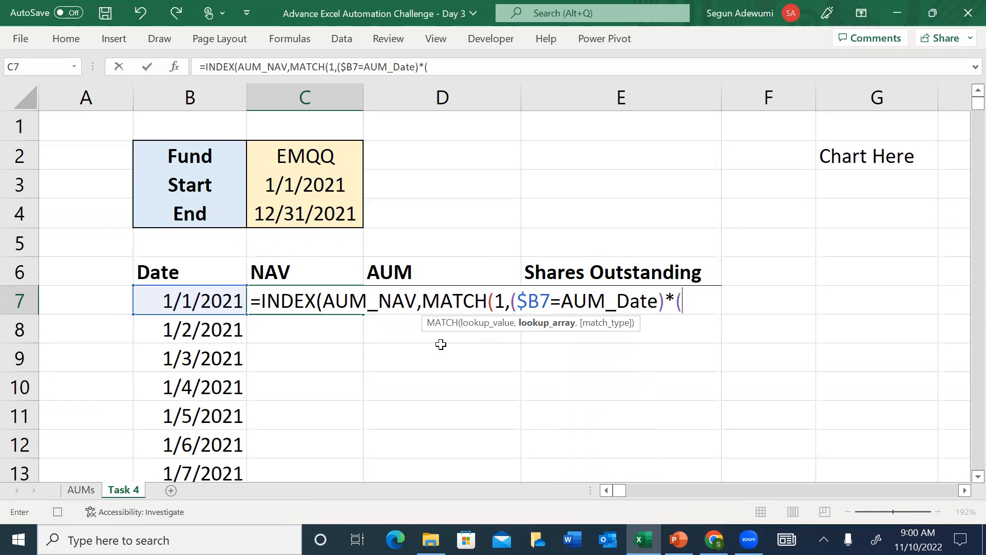
Step: Multiply by a second criterion, ($C$2=AUM_Ticker), set the match type to 0, and enter the finished NAV formula
{"action": "left_click", "coordinate": [310, 157]}
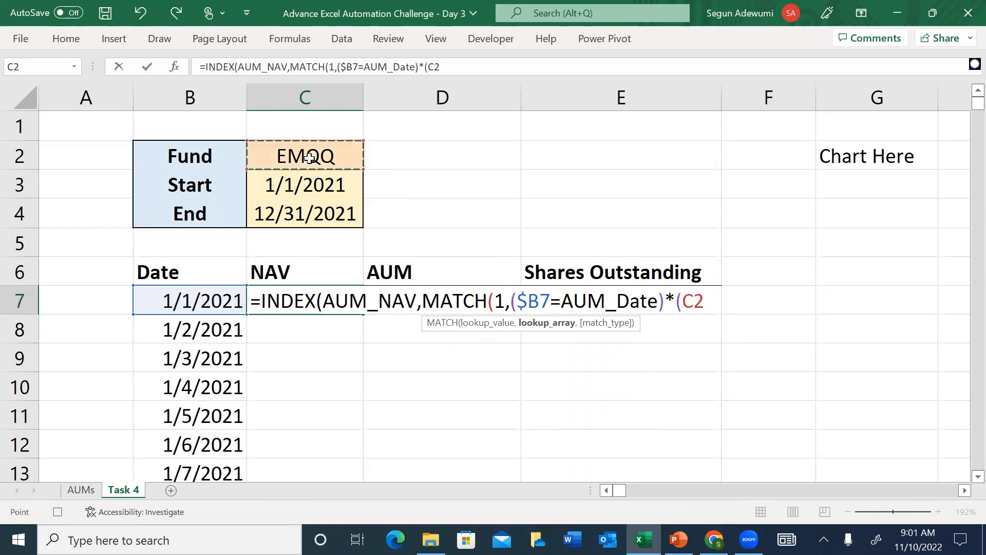
{"action": "key", "text": "F4"}
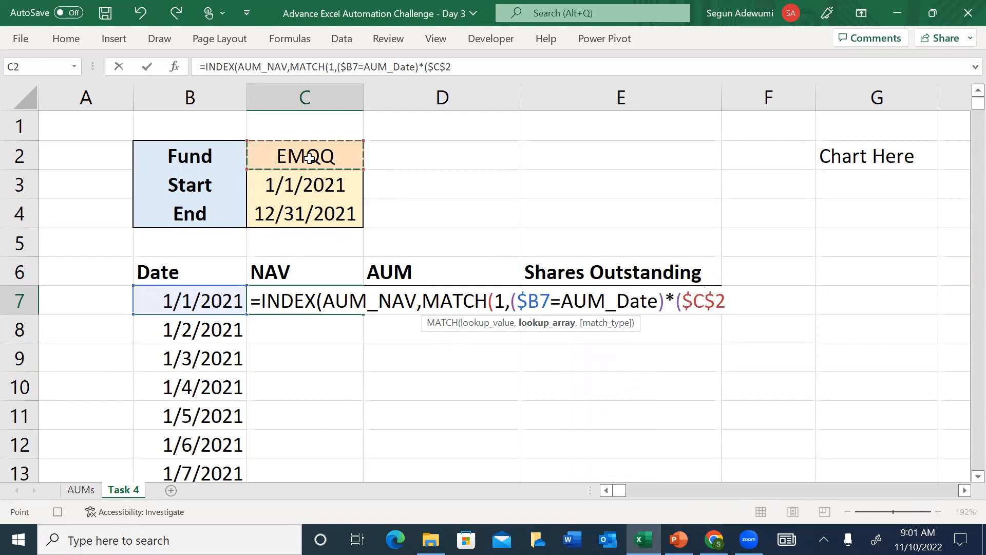
{"action": "type", "text": "=aum"}
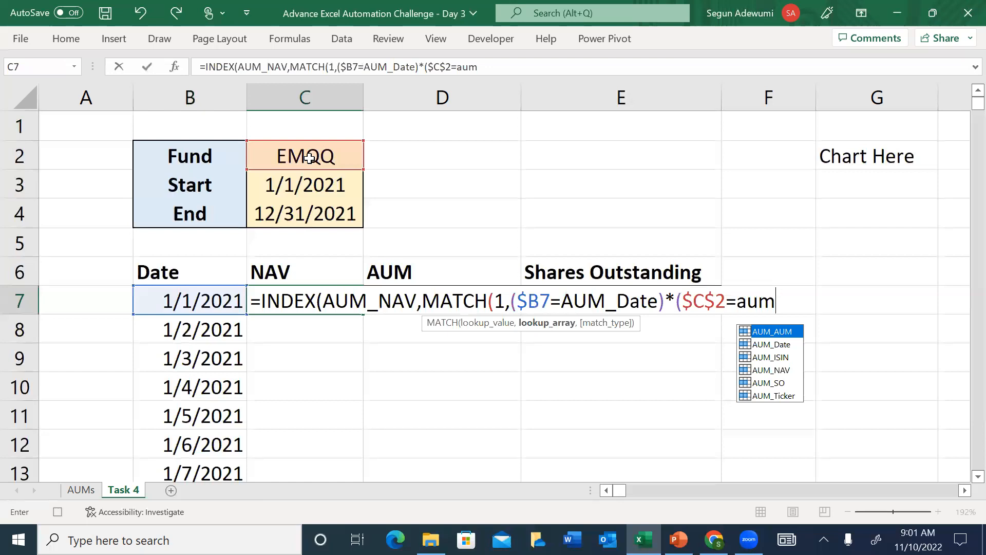
{"action": "key", "text": "Down"}
{"action": "key", "text": "Down"}
{"action": "key", "text": "Down"}
{"action": "key", "text": "Down"}
{"action": "key", "text": "Down"}
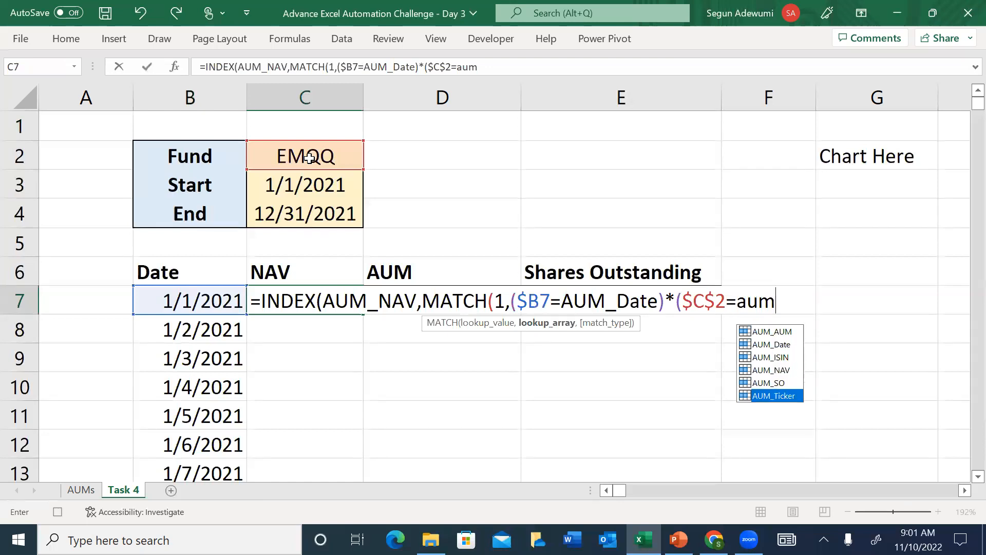
{"action": "key", "text": "Tab"}
{"action": "type", "text": ")"}
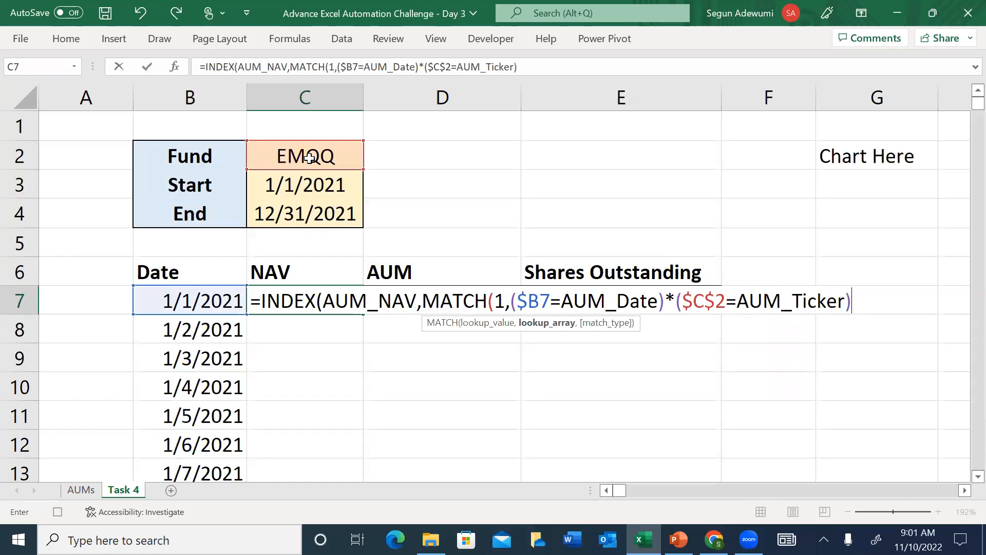
{"action": "type", "text": ","}
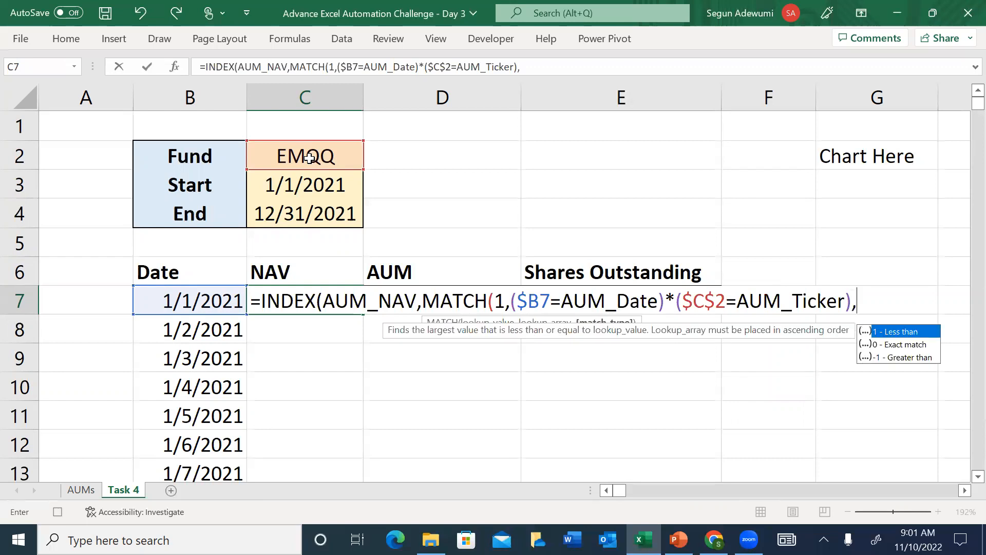
{"action": "type", "text": "0)"}
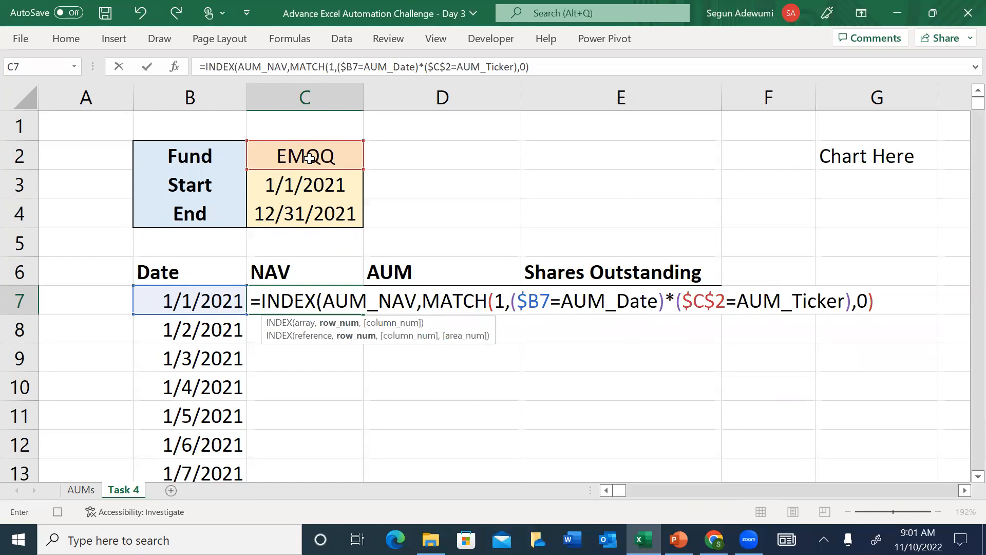
{"action": "type", "text": ")"}
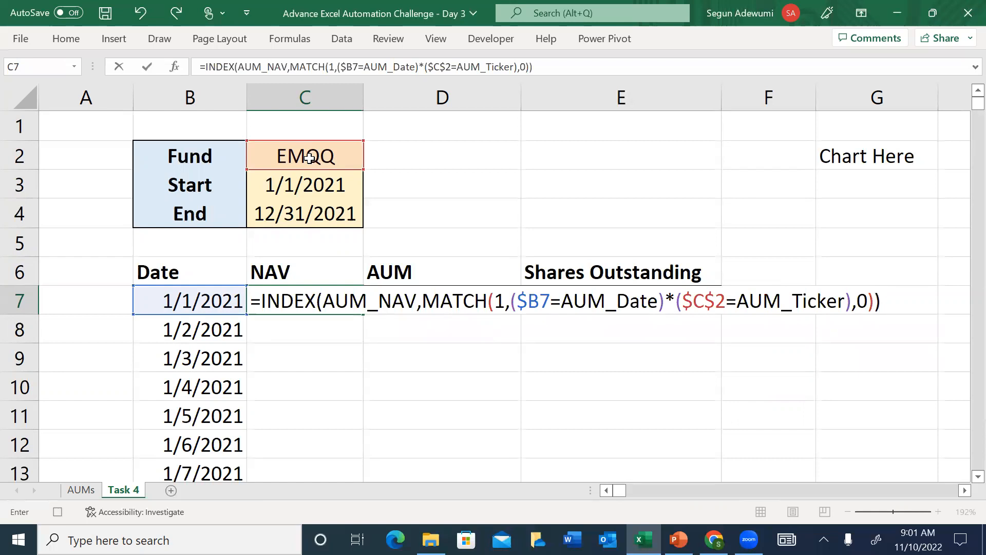
{"action": "key", "text": "Return"}
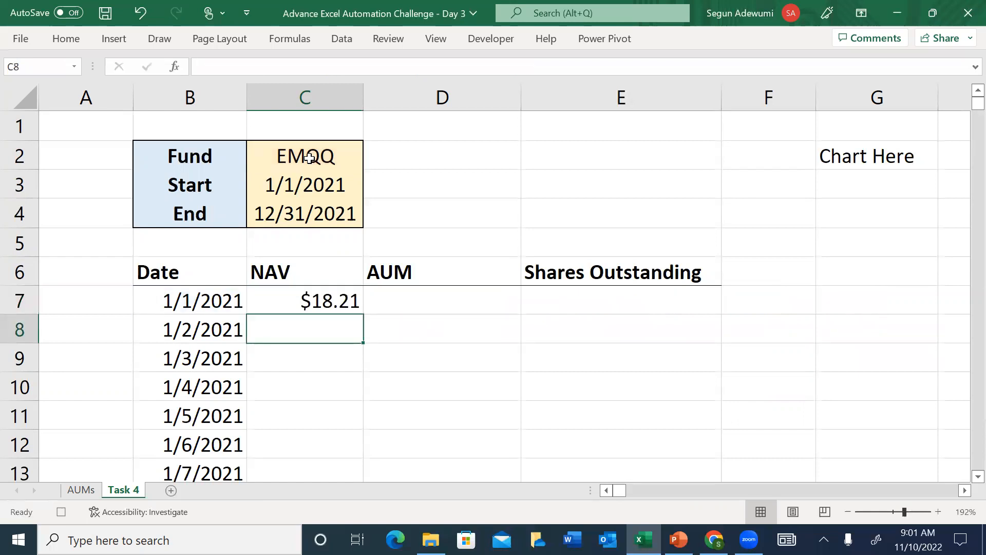
Step: Copy the NAV formula from C7 into the first AUM cell, D7
{"action": "key", "text": "Up"}
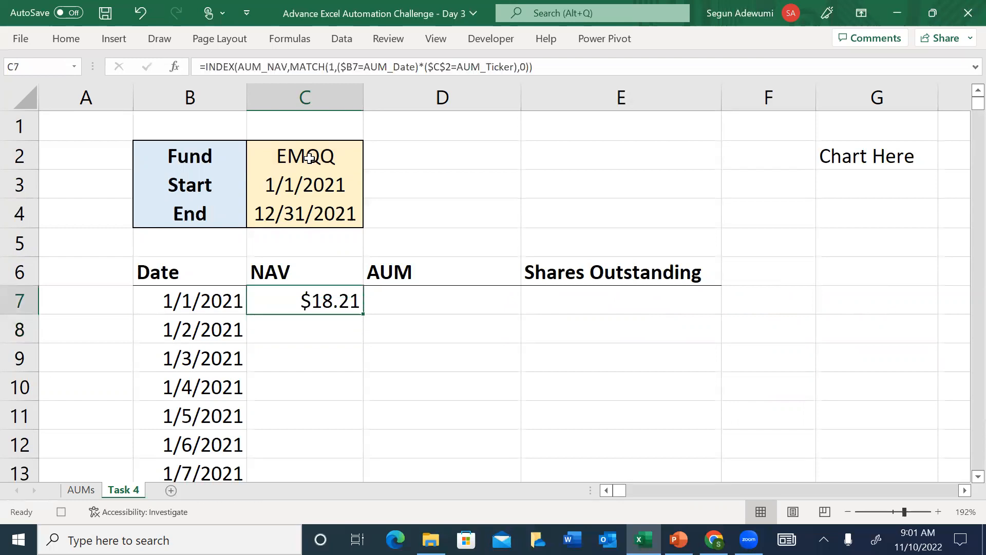
{"action": "key", "text": "ctrl+c"}
{"action": "key", "text": "Right"}
{"action": "key", "text": "ctrl+v"}
{"action": "key", "text": "Escape"}
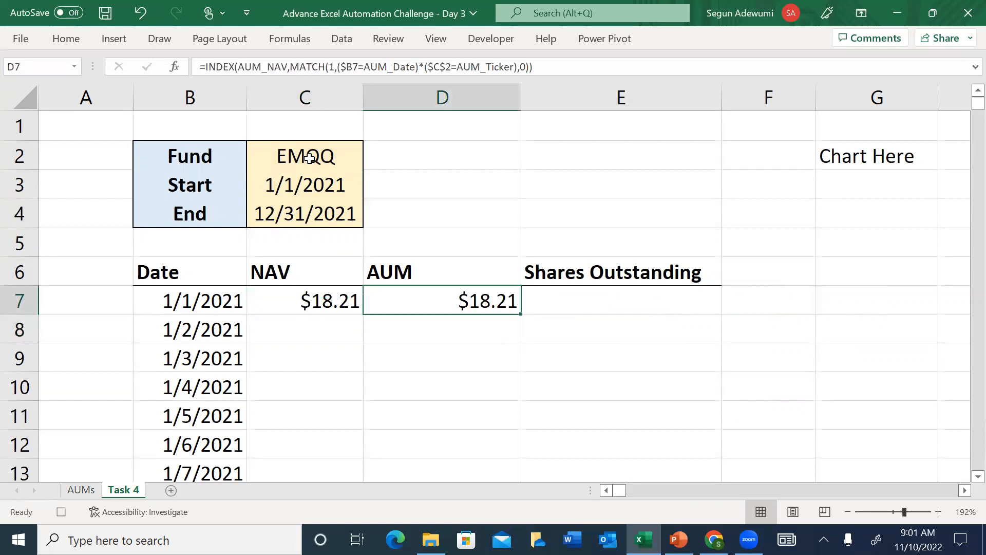
Step: Change the INDEX array in D7's formula from AUM_NAV to the named range AUM_AUM
{"action": "left_click", "coordinate": [291, 66]}
{"action": "key", "text": "BackSpace"}
{"action": "key", "text": "BackSpace"}
{"action": "key", "text": "BackSpace"}
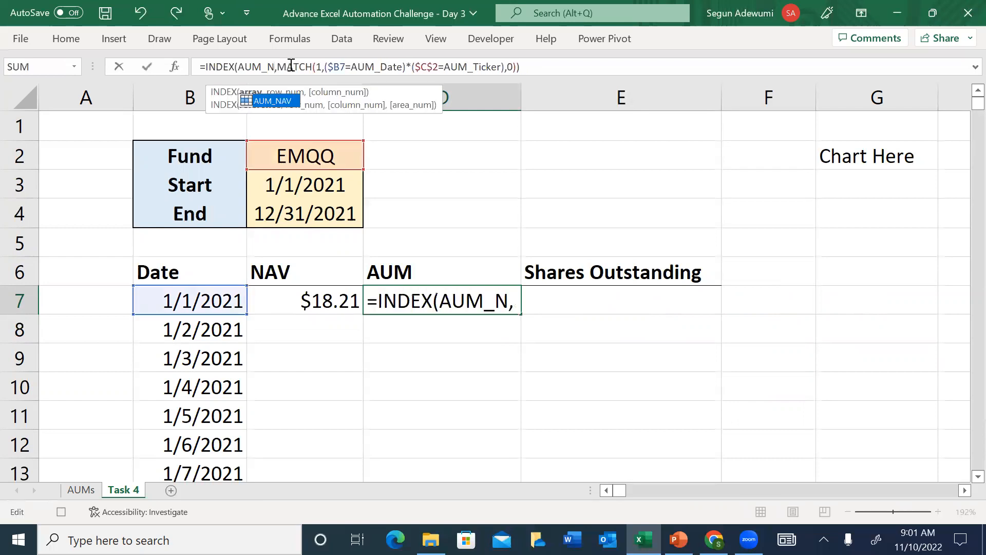
{"action": "type", "text": "au"}
{"action": "key", "text": "Tab"}
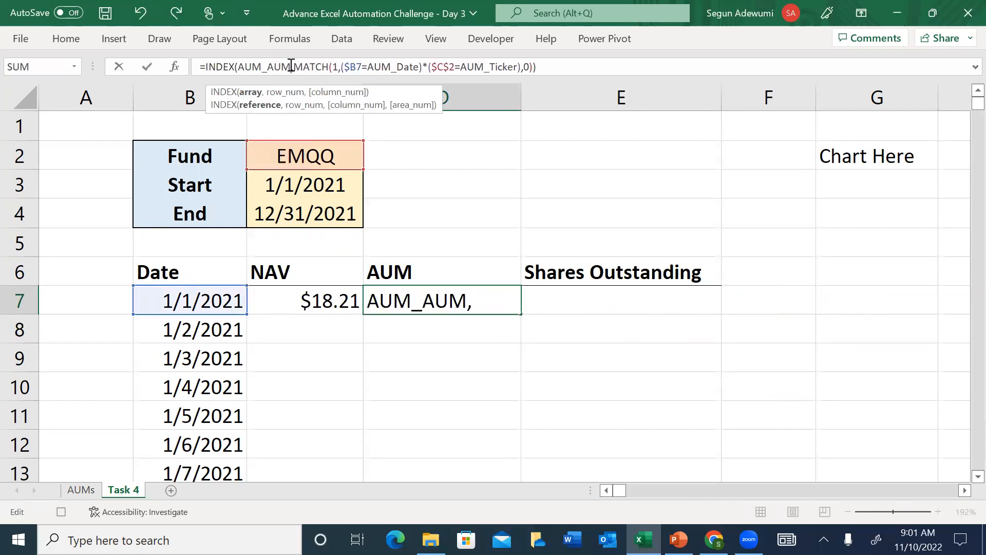
{"action": "key", "text": "Return"}
{"action": "key", "text": "Up"}
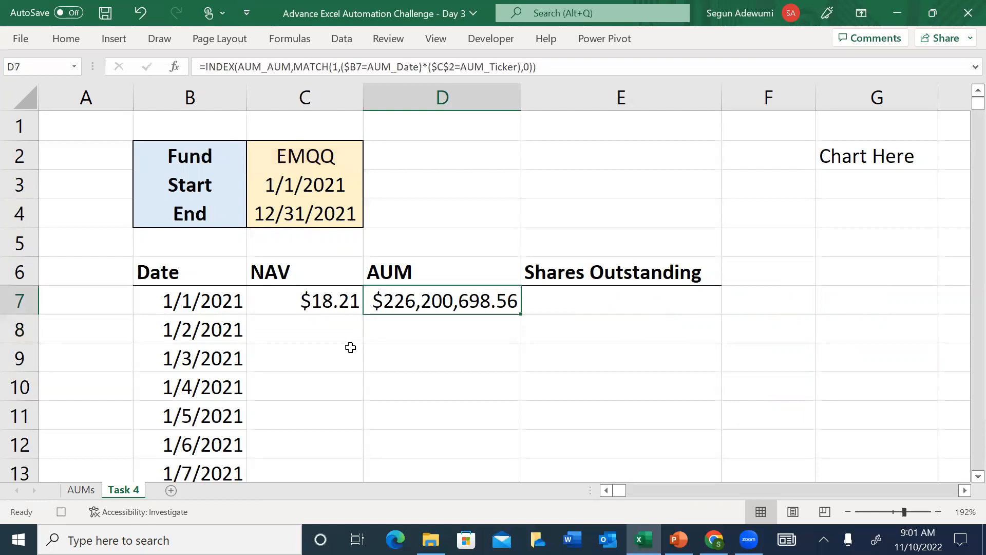
Step: Copy D7's formula into the first Shares Outstanding cell, E7, and change its INDEX array to the named range AUM_SO
{"action": "key", "text": "Right"}
{"action": "key", "text": "ctrl+r"}
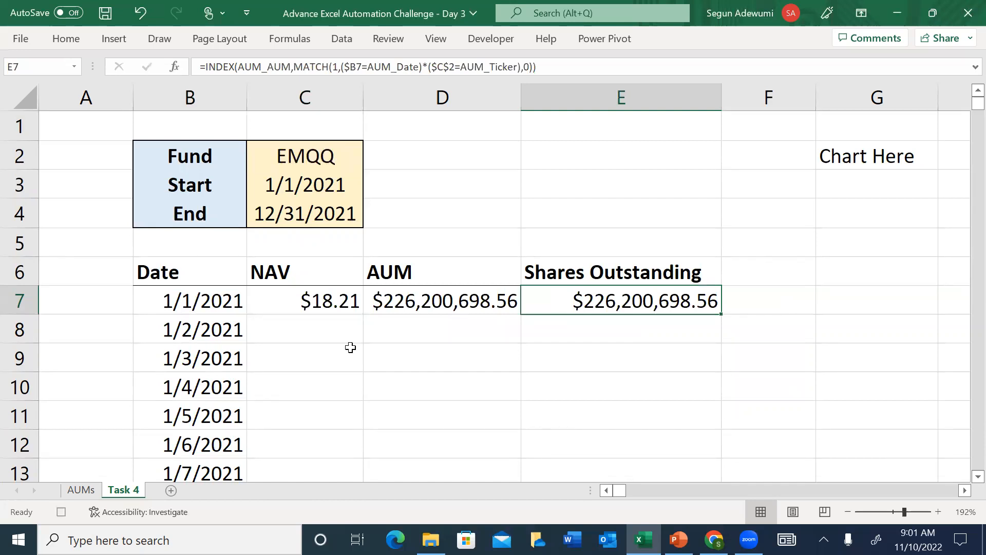
{"action": "left_click", "coordinate": [292, 67]}
{"action": "key", "text": "BackSpace"}
{"action": "key", "text": "BackSpace"}
{"action": "key", "text": "BackSpace"}
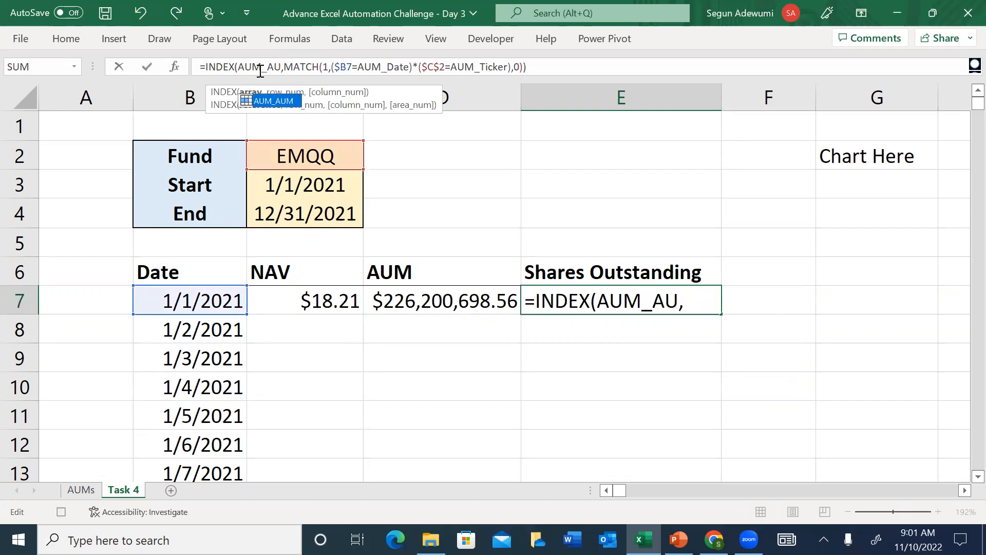
{"action": "type", "text": "so"}
{"action": "key", "text": "Tab"}
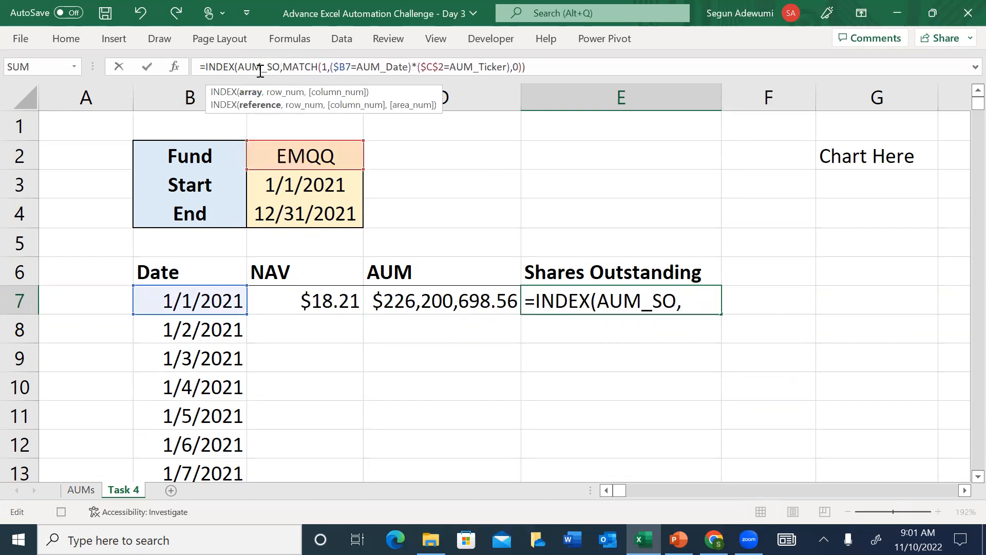
{"action": "key", "text": "Return"}
{"action": "key", "text": "Up"}
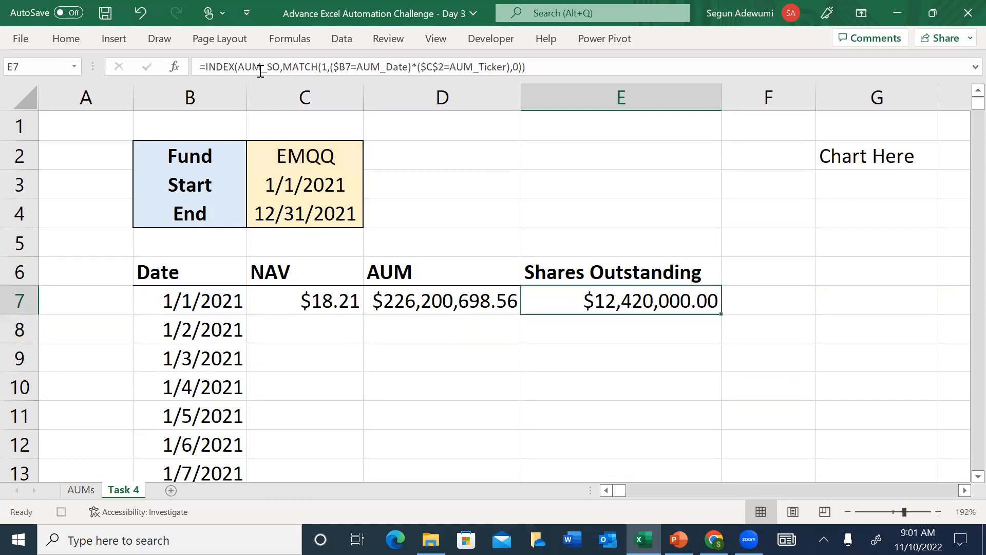
Step: Set E7's format to Number with 0 decimal places and a thousands separator
{"action": "key", "text": "ctrl+1"}
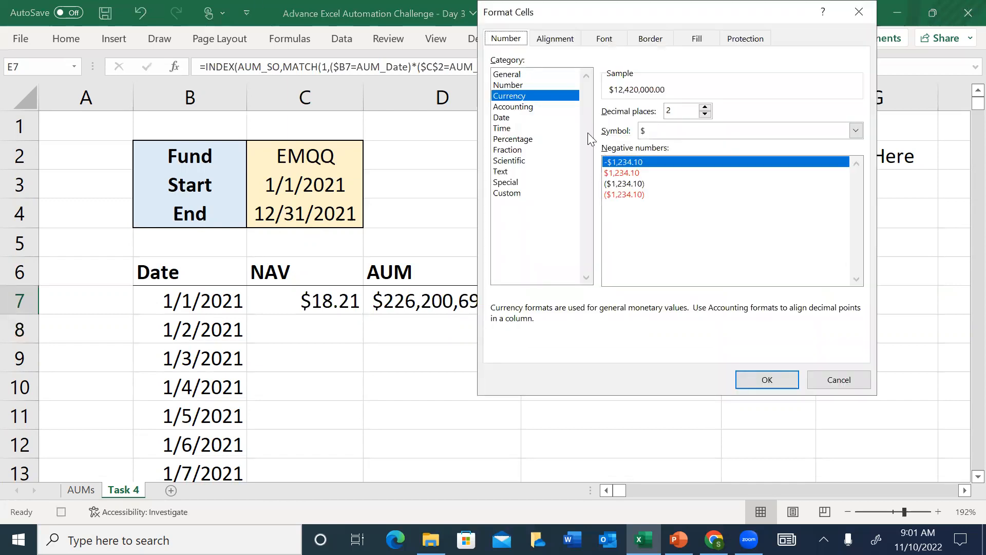
{"action": "left_click", "coordinate": [514, 85]}
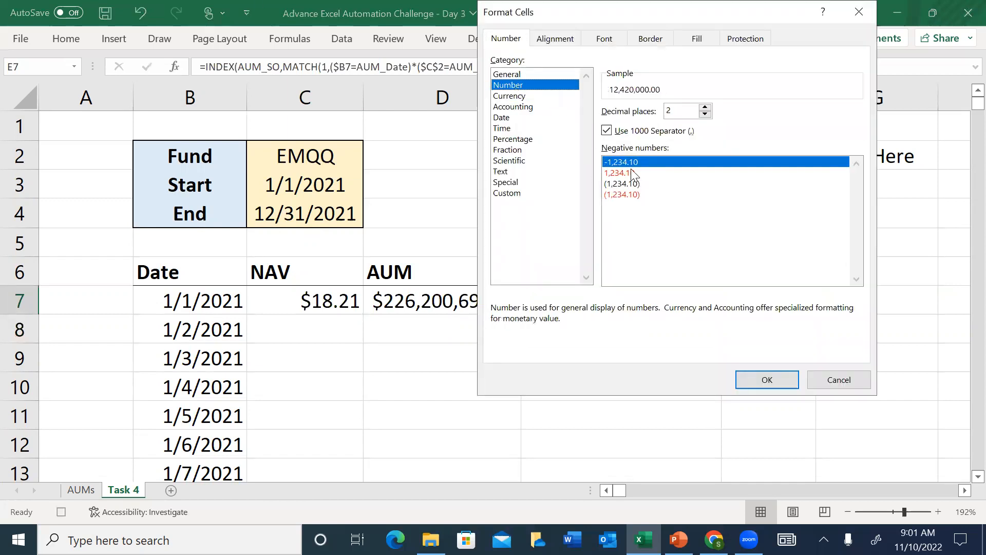
{"action": "left_click", "coordinate": [705, 114]}
{"action": "left_click", "coordinate": [706, 113]}
Step: Try custom number format codes for E7, choosing General and replacing it with 0.0 and a trailing comma
{"action": "left_click", "coordinate": [504, 197]}
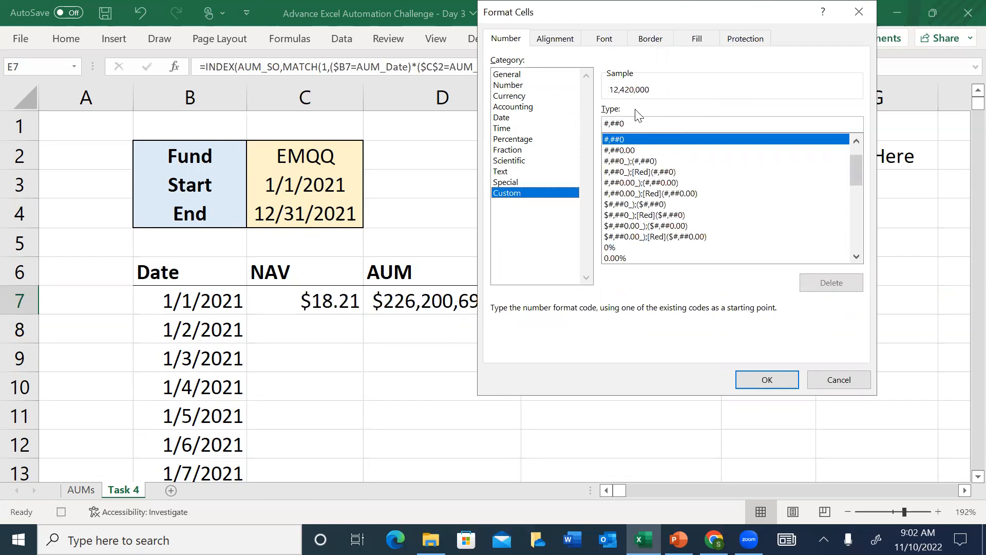
{"action": "left_click", "coordinate": [506, 85]}
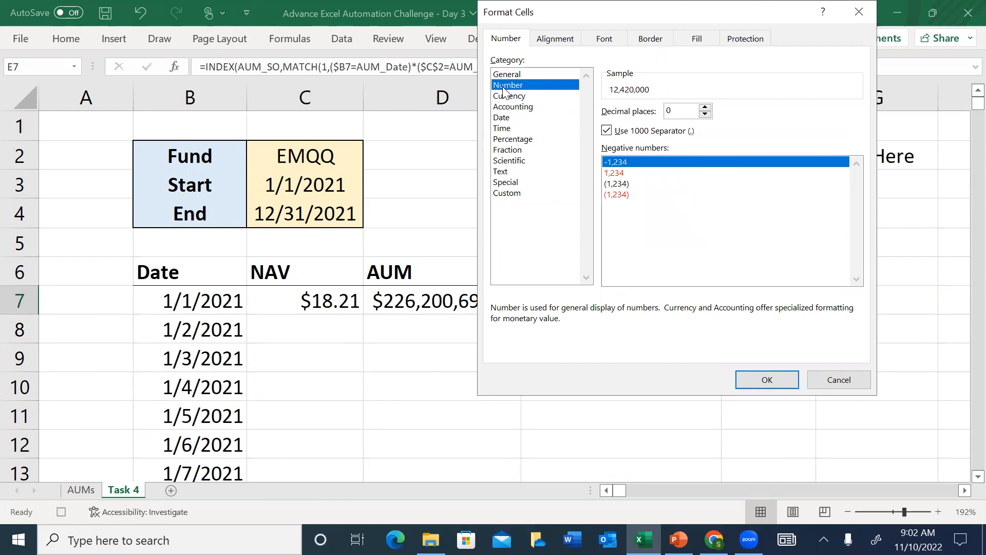
{"action": "left_click", "coordinate": [507, 193]}
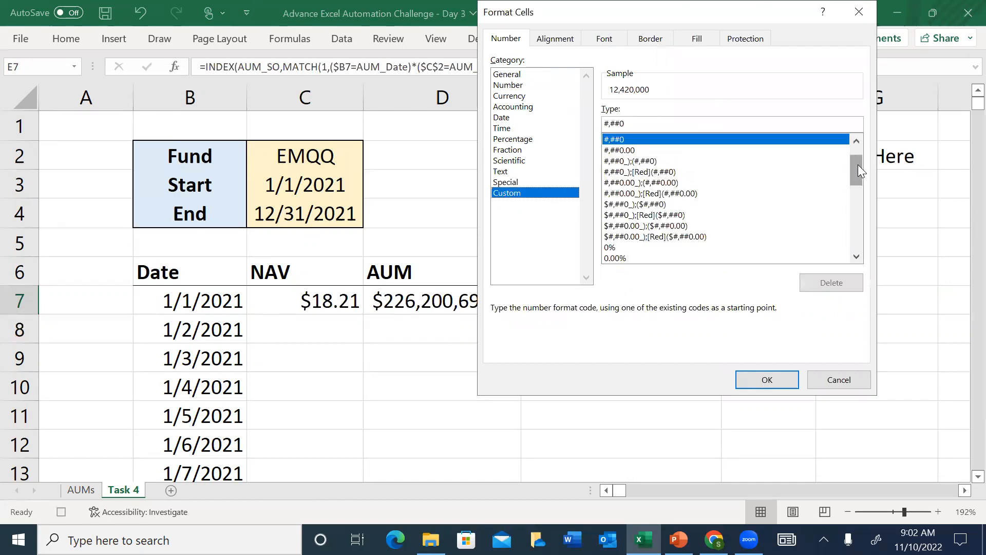
{"action": "left_click_drag", "start_coordinate": [858, 164], "coordinate": [856, 134]}
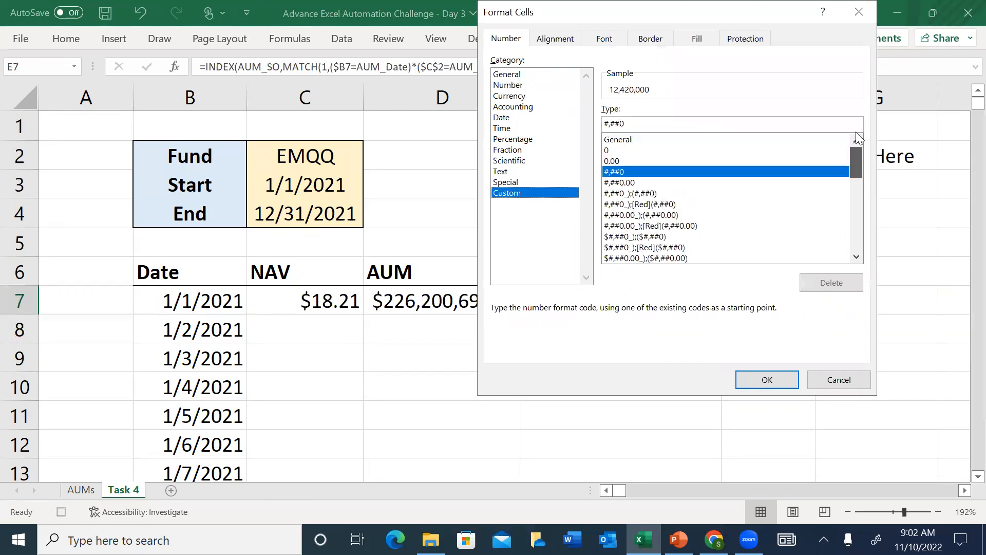
{"action": "left_click", "coordinate": [618, 140]}
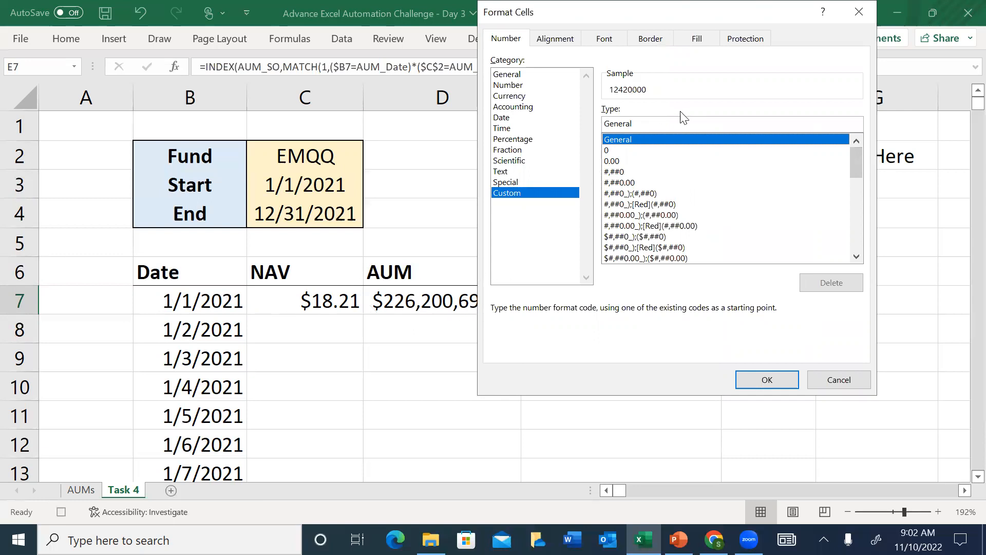
{"action": "left_click", "coordinate": [635, 124]}
{"action": "key", "text": "BackSpace"}
{"action": "key", "text": "BackSpace"}
{"action": "key", "text": "BackSpace"}
{"action": "key", "text": "BackSpace"}
{"action": "key", "text": "BackSpace"}
{"action": "key", "text": "BackSpace"}
{"action": "key", "text": "BackSpace"}
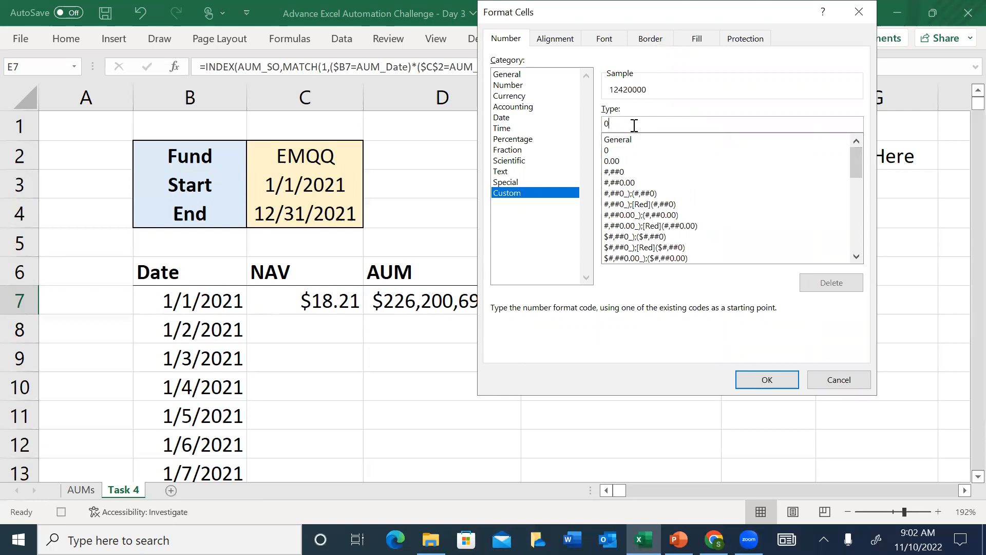
{"action": "type", "text": "0.0"}
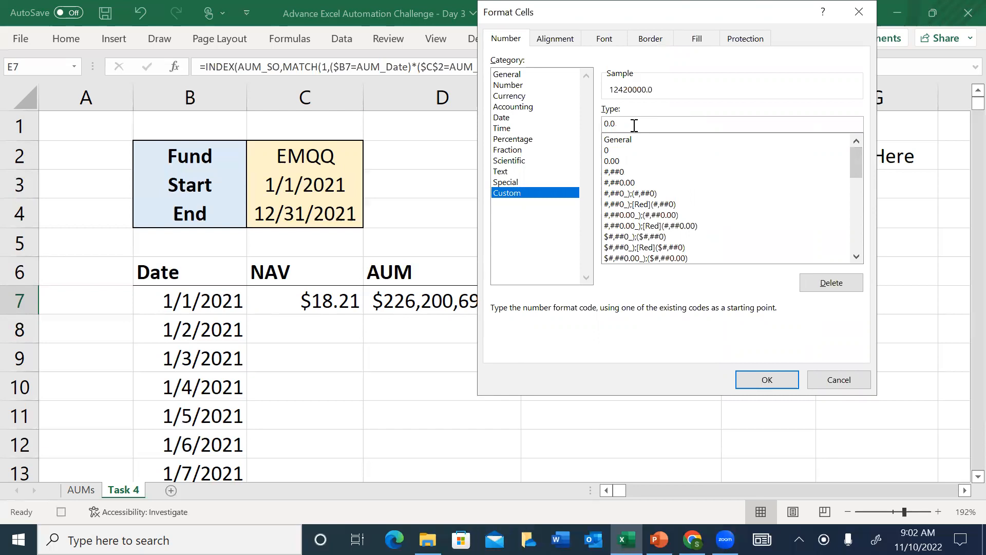
{"action": "type", "text": ","}
{"action": "key", "text": "BackSpace"}
{"action": "key", "text": "BackSpace"}
{"action": "key", "text": "BackSpace"}
{"action": "key", "text": "BackSpace"}
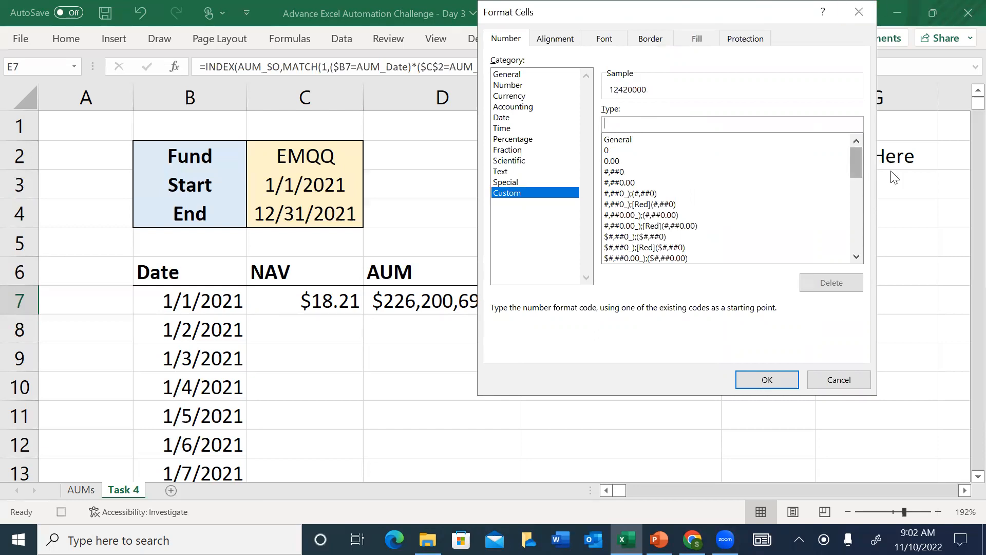
Step: Return to the Number category for the Shares Outstanding value and apply the format
{"action": "left_click", "coordinate": [505, 85]}
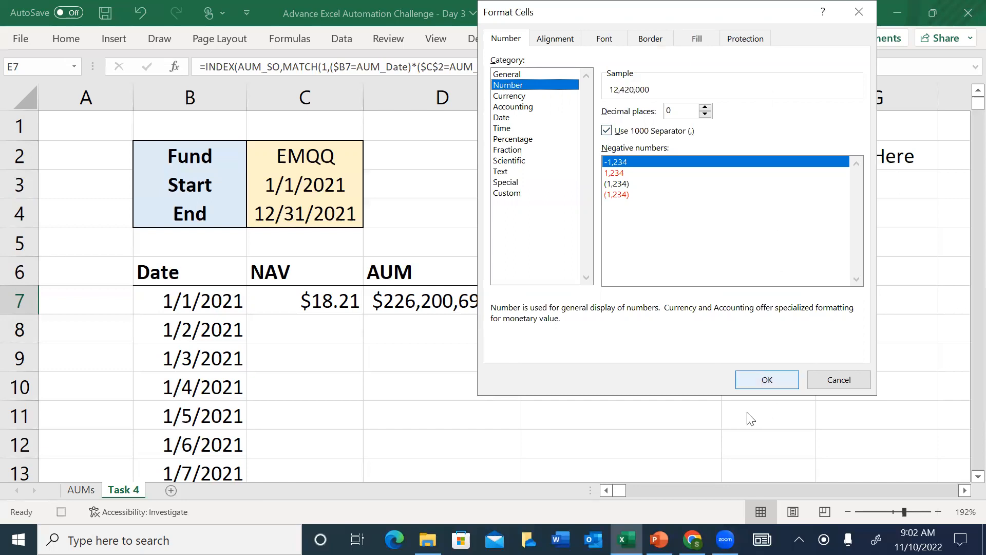
{"action": "left_click", "coordinate": [760, 379]}
{"action": "left_click", "coordinate": [619, 323]}
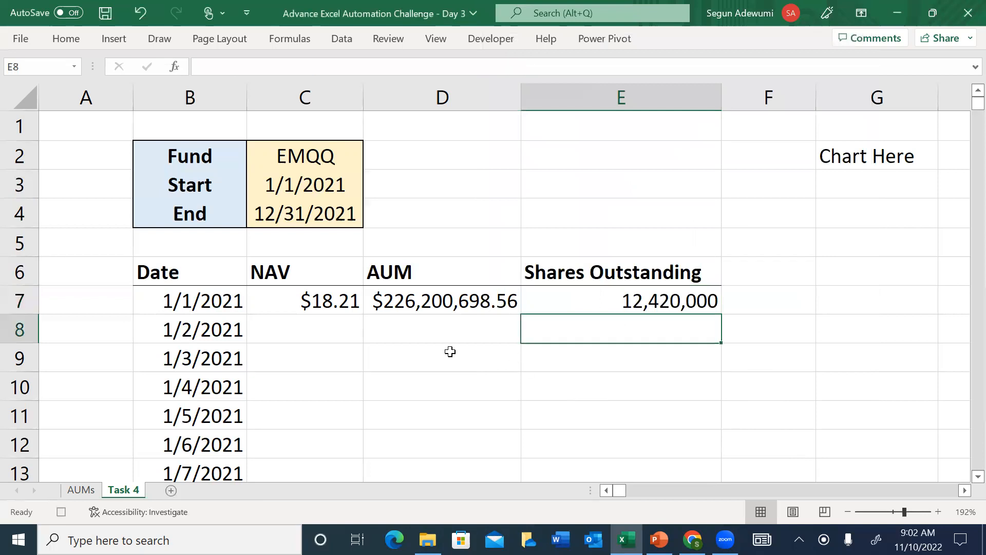
Step: Fill the NAV, AUM and Shares Outstanding formulas in C7:E7 down to the last date row, finishing on cell D6
{"action": "left_click_drag", "start_coordinate": [308, 301], "coordinate": [642, 301]}
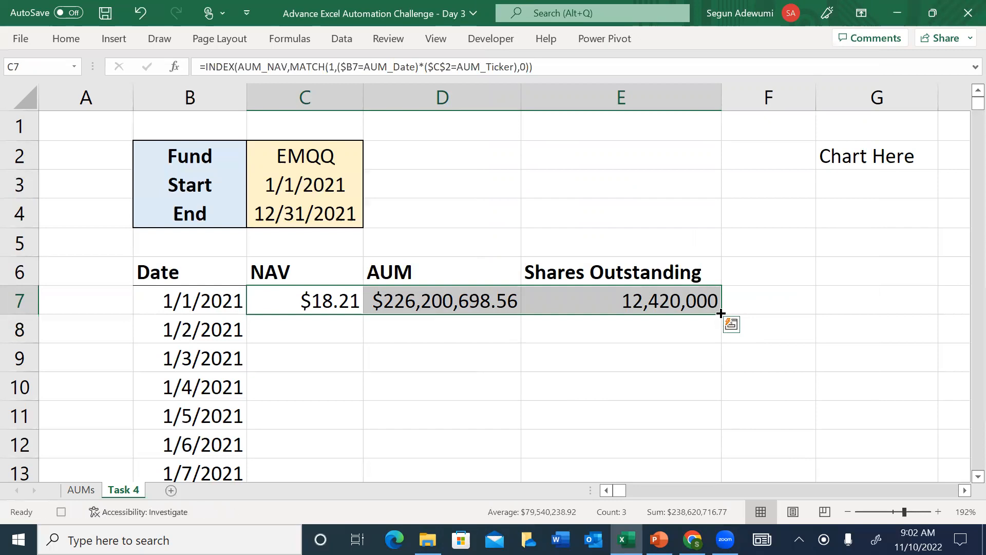
{"action": "double_click", "coordinate": [721, 314]}
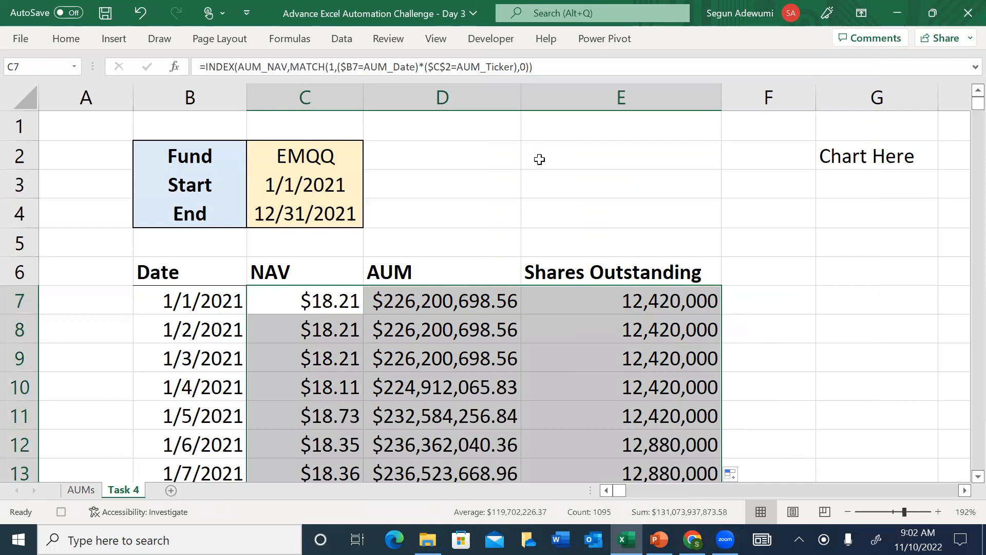
{"action": "left_click", "coordinate": [445, 273]}
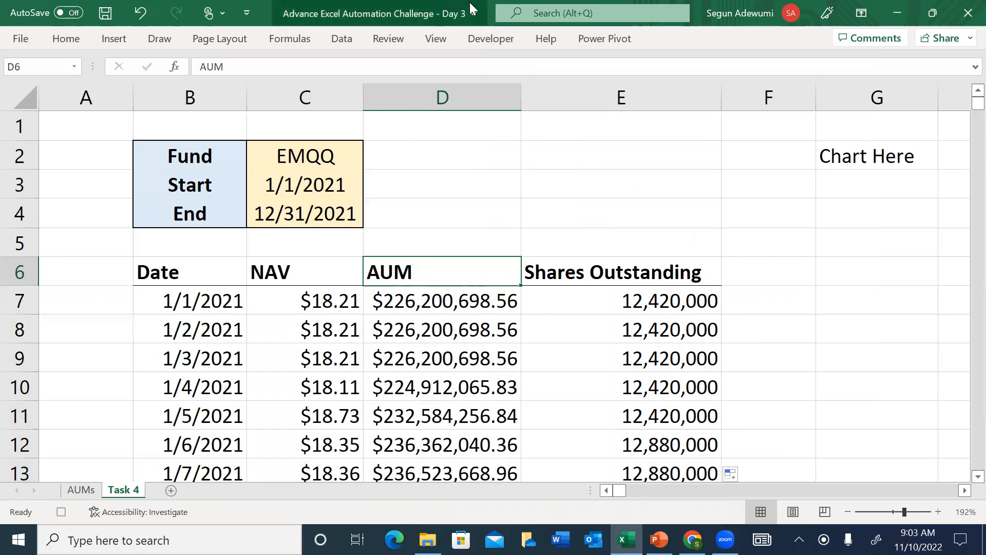
Step: Stop recording the macro and select the empty cell E3
{"action": "left_click", "coordinate": [491, 39]}
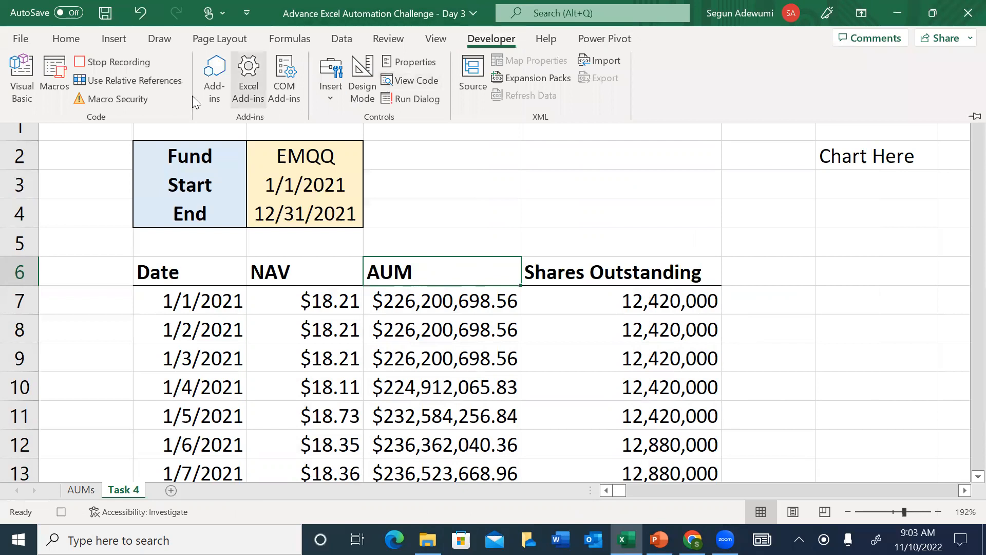
{"action": "left_click", "coordinate": [110, 62]}
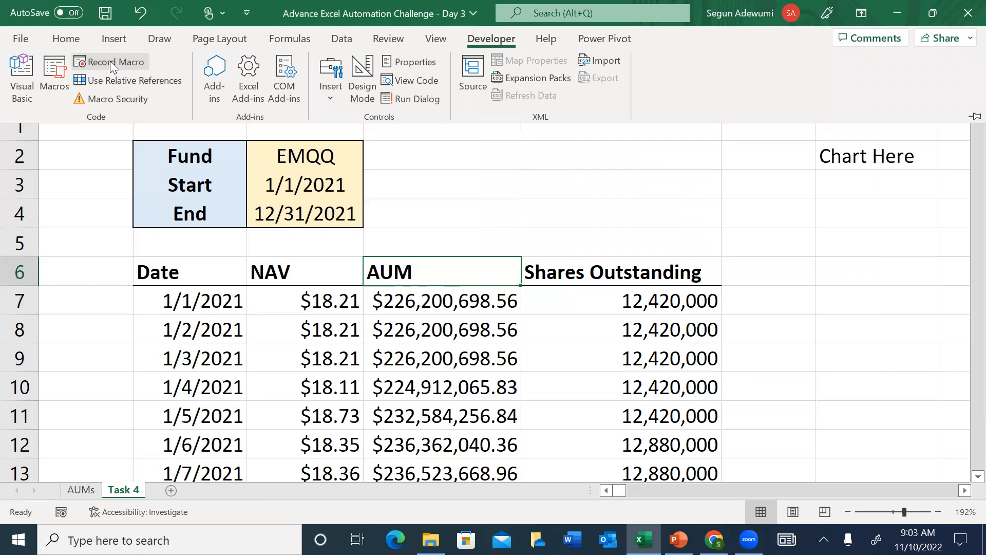
{"action": "left_click", "coordinate": [554, 181]}
{"action": "left_click", "coordinate": [569, 182]}
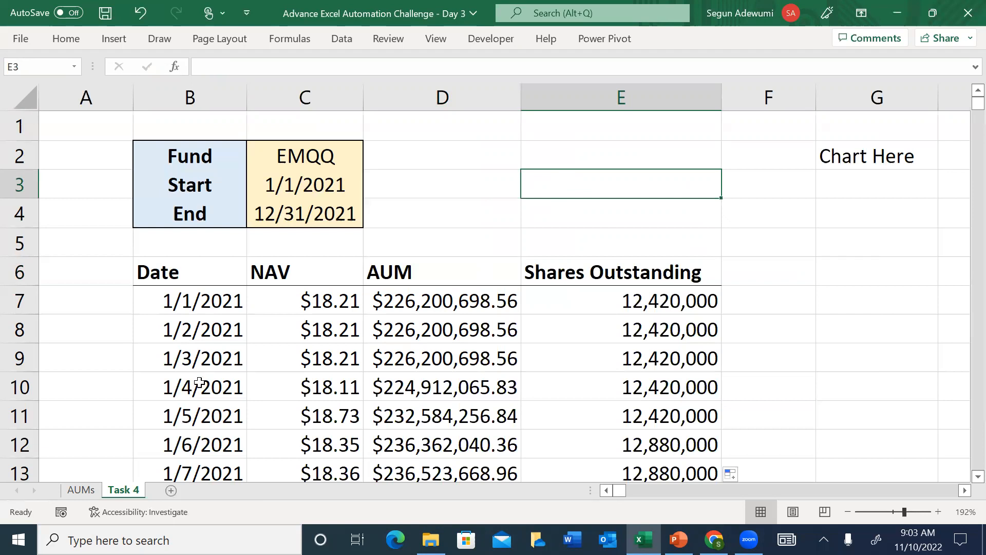
Step: Clear all table data in columns B to E from row 7 down, keeping the headers, and return to B1
{"action": "left_click_drag", "start_coordinate": [210, 294], "coordinate": [637, 344]}
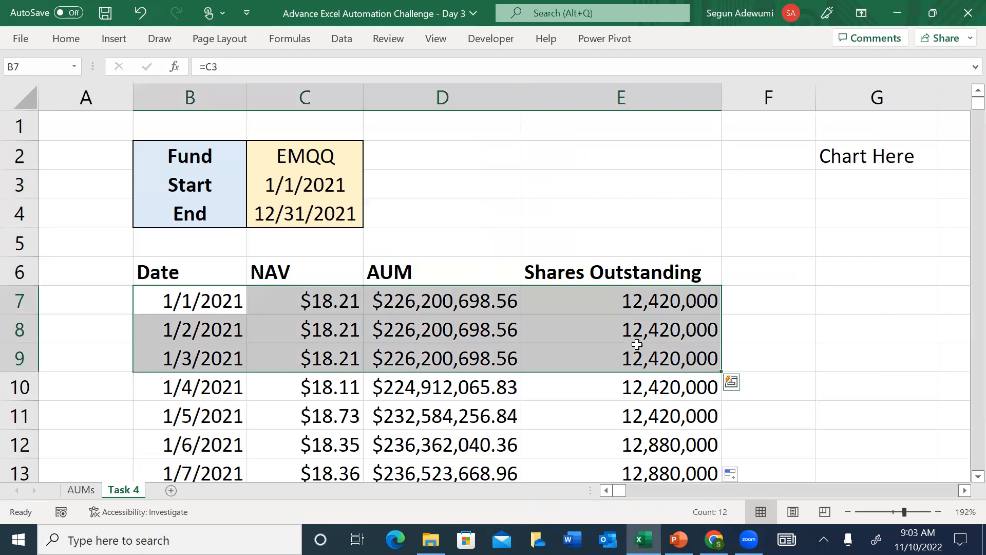
{"action": "key", "text": "ctrl+shift+Down"}
{"action": "key", "text": "Delete"}
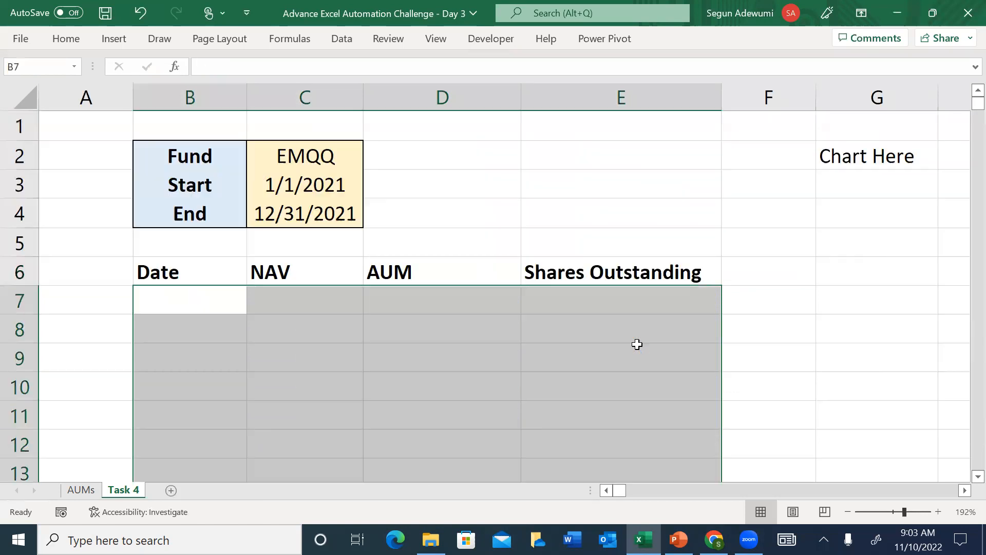
{"action": "key", "text": "Up"}
{"action": "key", "text": "Up"}
{"action": "key", "text": "Up"}
{"action": "key", "text": "Up"}
{"action": "key", "text": "Up"}
{"action": "key", "text": "Up"}
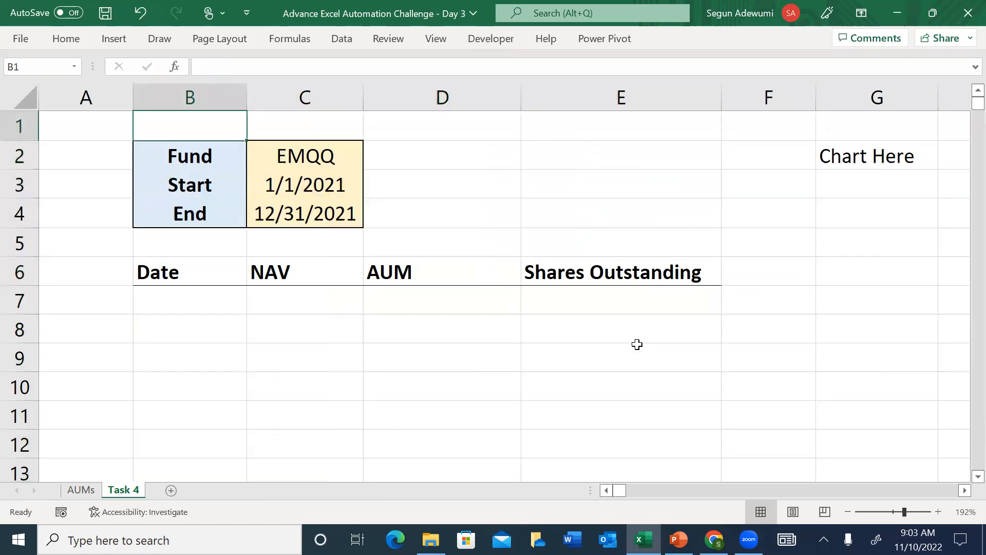
Step: Run the recorded macro to rebuild the table, and check the formulas in B7 and C7
{"action": "key", "text": "ctrl+shift+a"}
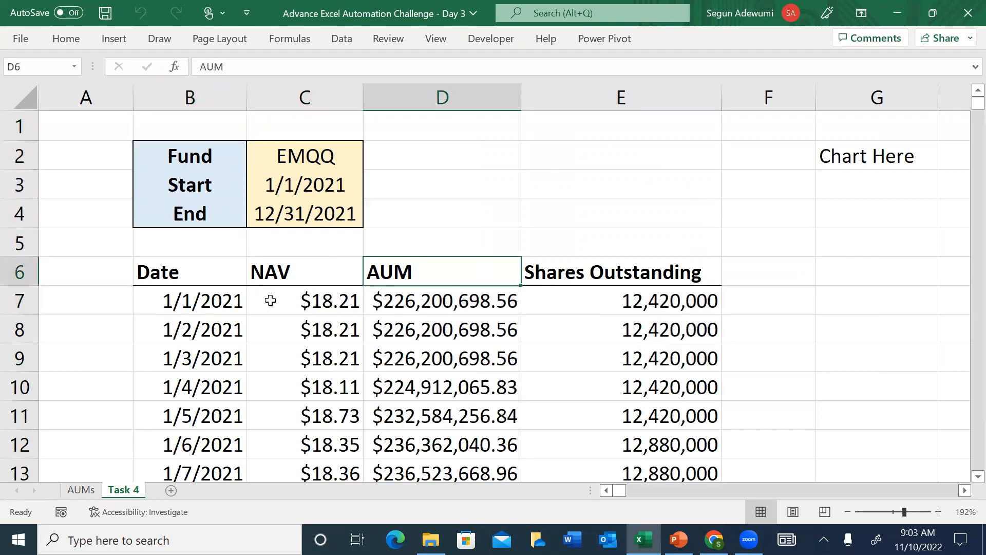
{"action": "left_click", "coordinate": [193, 309]}
{"action": "left_click", "coordinate": [319, 302]}
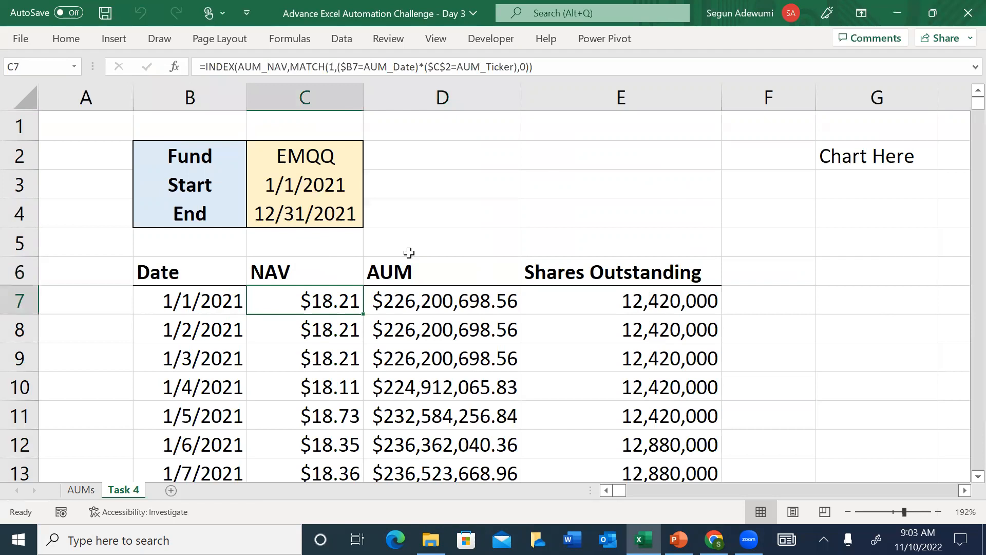
Step: Enter the macro shortcut note "Contrl+Shift+U" in cell E2
{"action": "left_click", "coordinate": [480, 158]}
{"action": "left_click", "coordinate": [578, 150]}
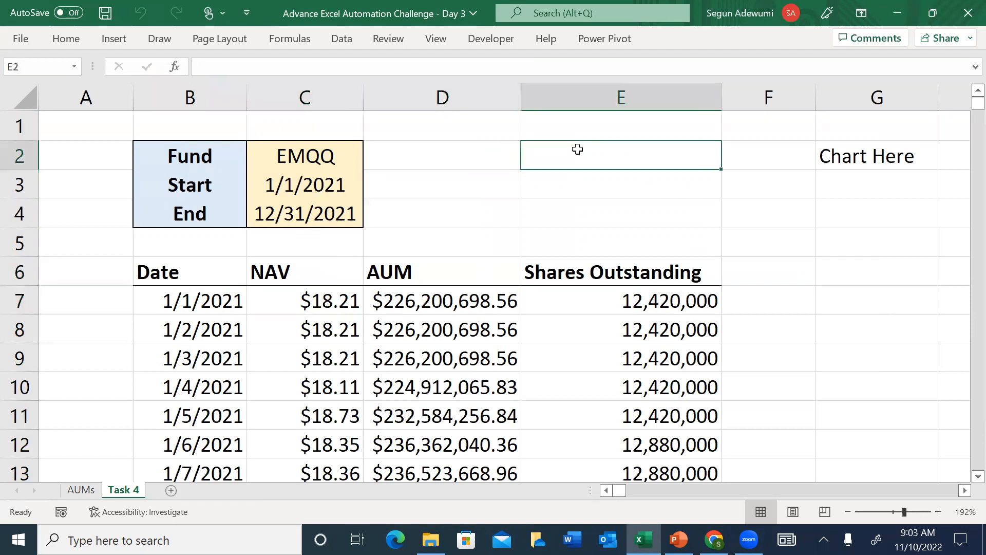
{"action": "type", "text": "Contr"}
{"action": "type", "text": "ol"}
{"action": "key", "text": "BackSpace"}
{"action": "key", "text": "BackSpace"}
{"action": "key", "text": "BackSpace"}
{"action": "type", "text": "rl+Shift+U"}
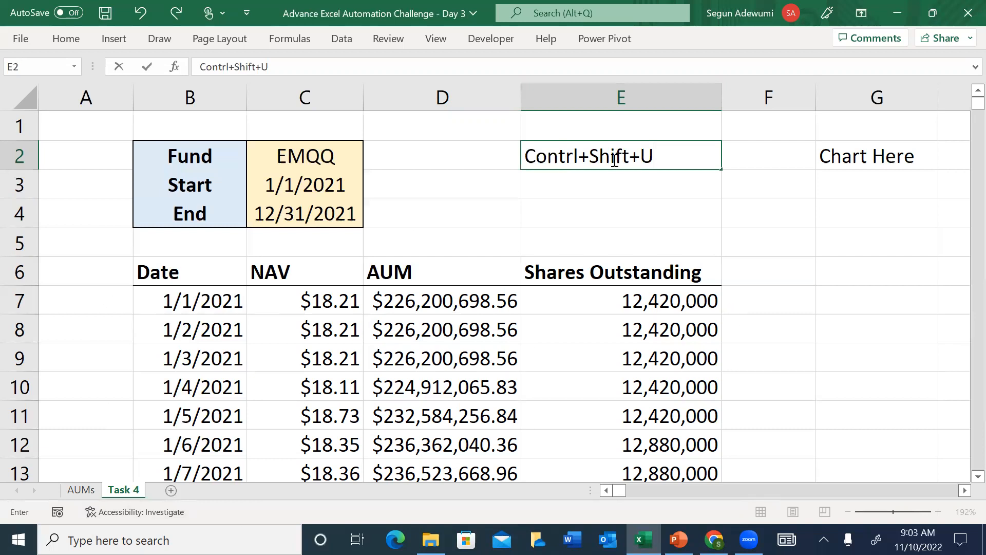
{"action": "key", "text": "Return"}
Step: Clear the rebuilt rows of dates, NAV, AUM and Shares Outstanding again and go back to the sheet's first row
{"action": "left_click", "coordinate": [191, 305]}
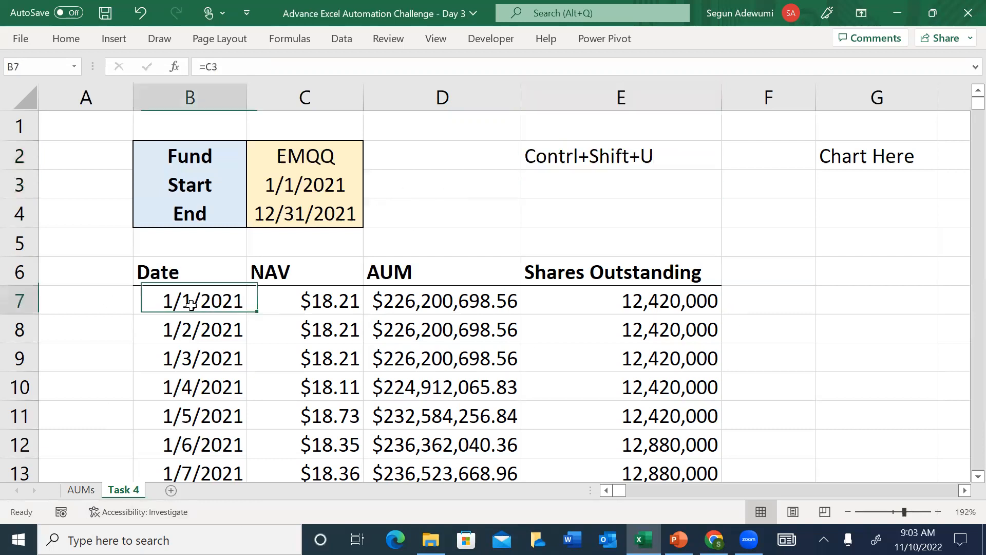
{"action": "key", "text": "shift+Right"}
{"action": "key", "text": "shift+Right"}
{"action": "key", "text": "shift+Right"}
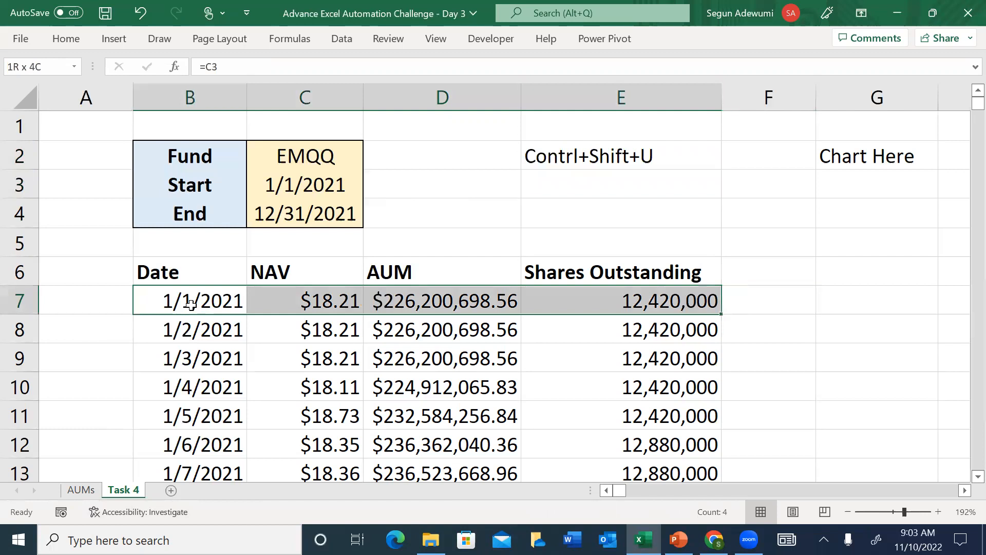
{"action": "key", "text": "ctrl+shift+Down"}
{"action": "key", "text": "Delete"}
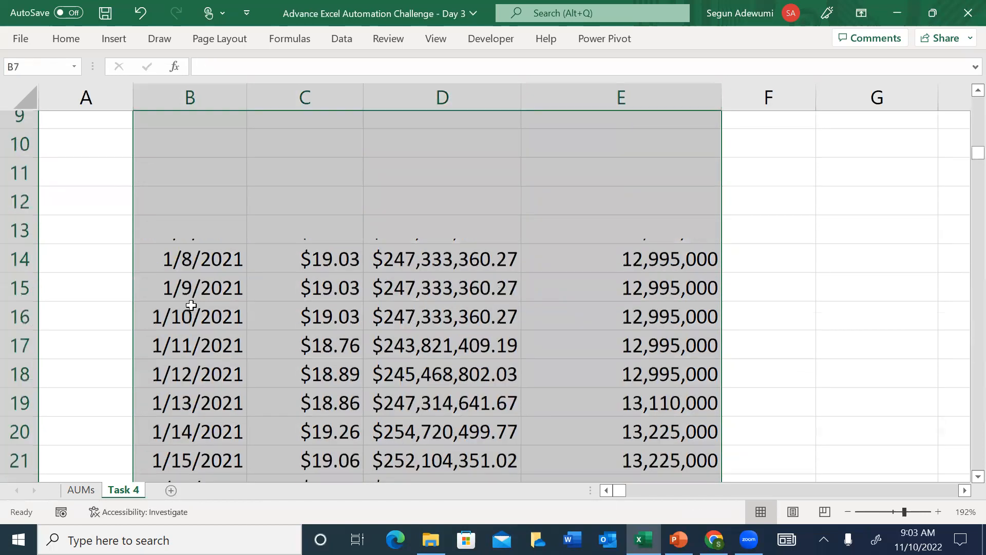
{"action": "key", "text": "ctrl+Up"}
{"action": "key", "text": "ctrl+Up"}
{"action": "key", "text": "ctrl+Up"}
{"action": "key", "text": "ctrl+Up"}
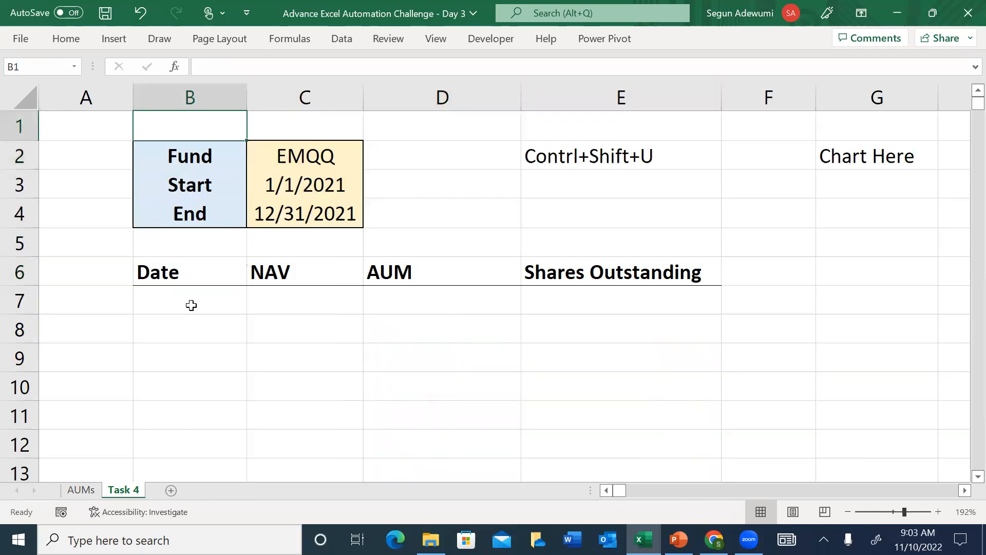
Step: Open the Day3Task macro's code for editing, review its recorded statements, and close the code editor
{"action": "key", "text": "Left"}
{"action": "key", "text": "Down"}
{"action": "key", "text": "Down"}
{"action": "key", "text": "Down"}
{"action": "key", "text": "Down"}
{"action": "key", "text": "Down"}
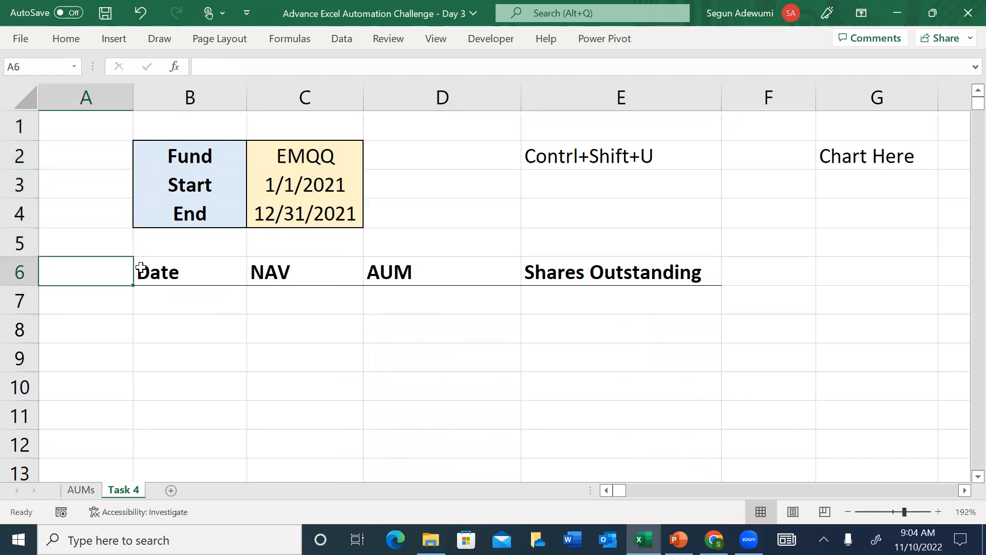
{"action": "key", "text": "alt+l"}
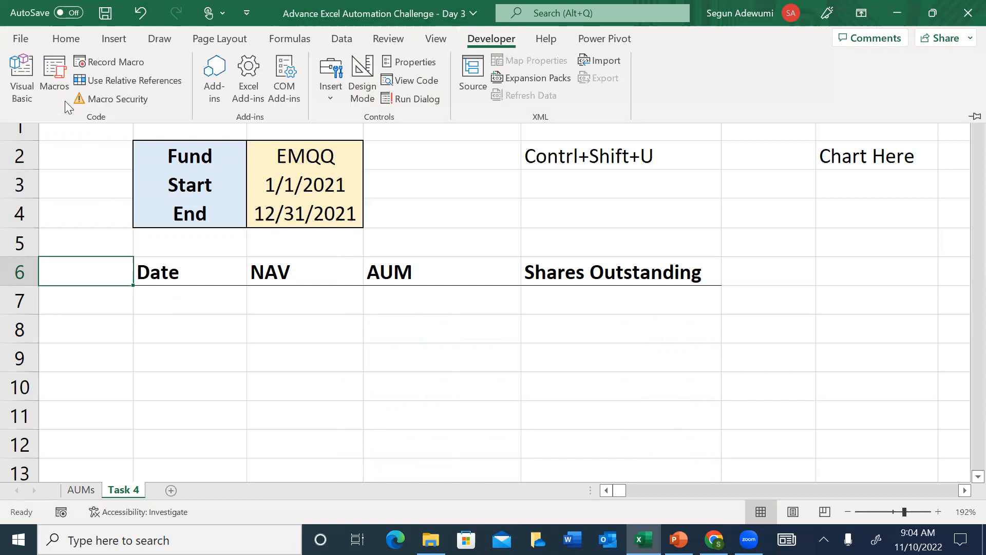
{"action": "left_click", "coordinate": [49, 76]}
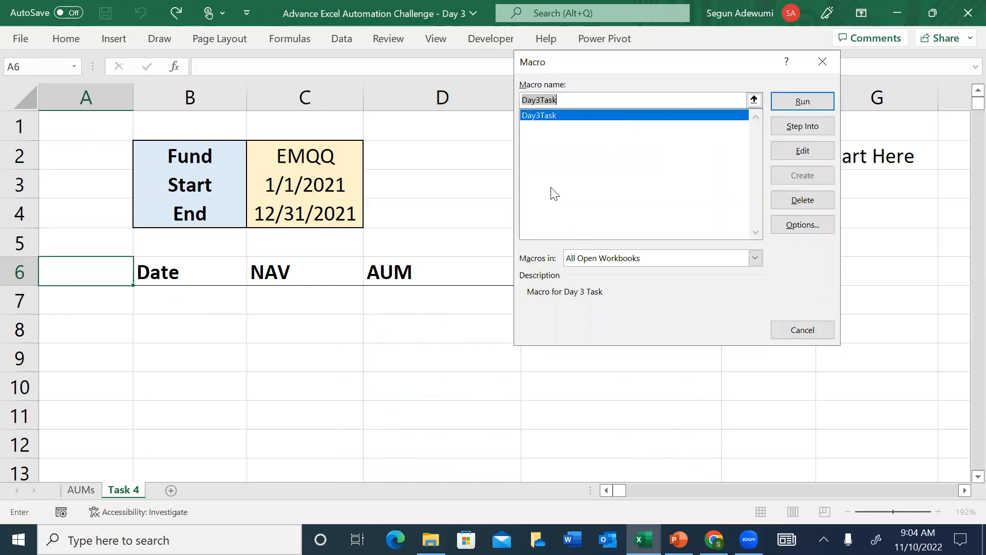
{"action": "left_click", "coordinate": [800, 152]}
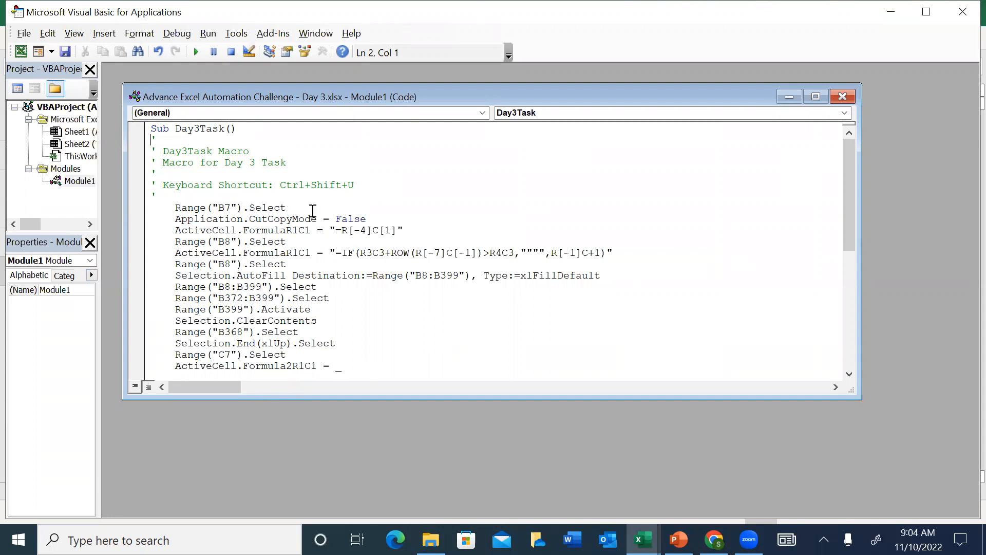
{"action": "mouse_move", "coordinate": [849, 220]}
{"action": "left_mouse_down"}
{"action": "mouse_move", "coordinate": [853, 342]}
{"action": "mouse_move", "coordinate": [845, 209]}
{"action": "left_mouse_up"}
{"action": "left_click", "coordinate": [963, 12]}
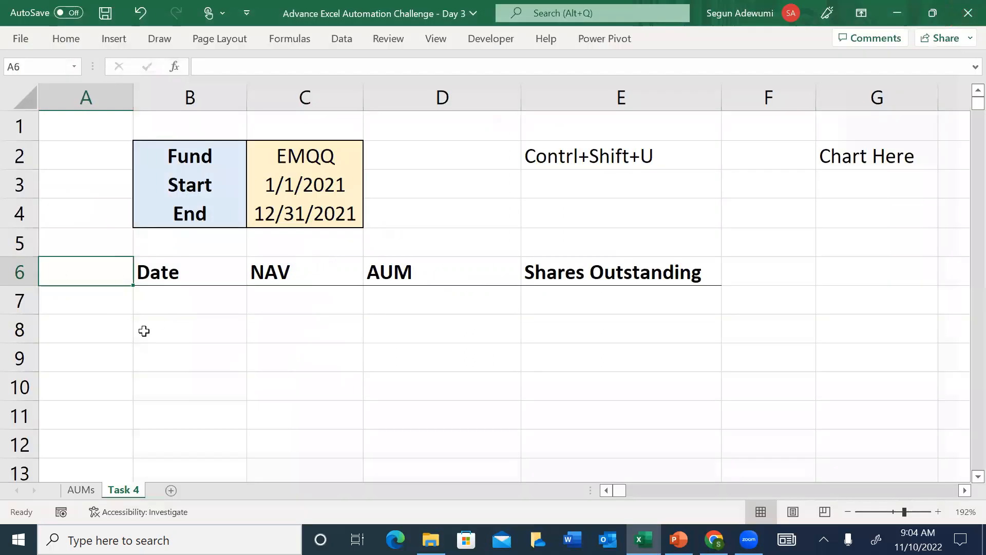
Step: Run the Day3Task macro from cell B7 to fill the Date, NAV, AUM and Shares Outstanding columns
{"action": "left_click", "coordinate": [164, 311]}
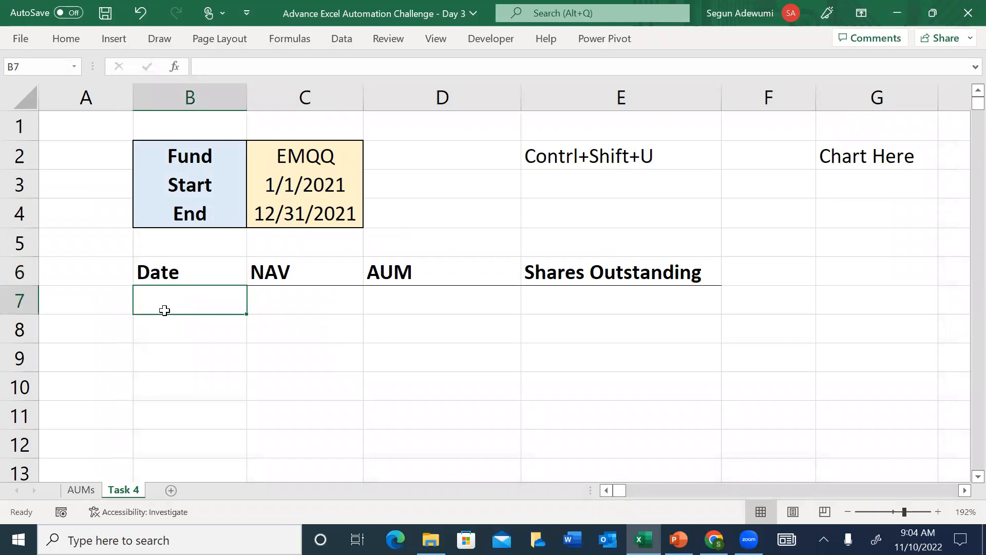
{"action": "key", "text": "ctrl+shift+u"}
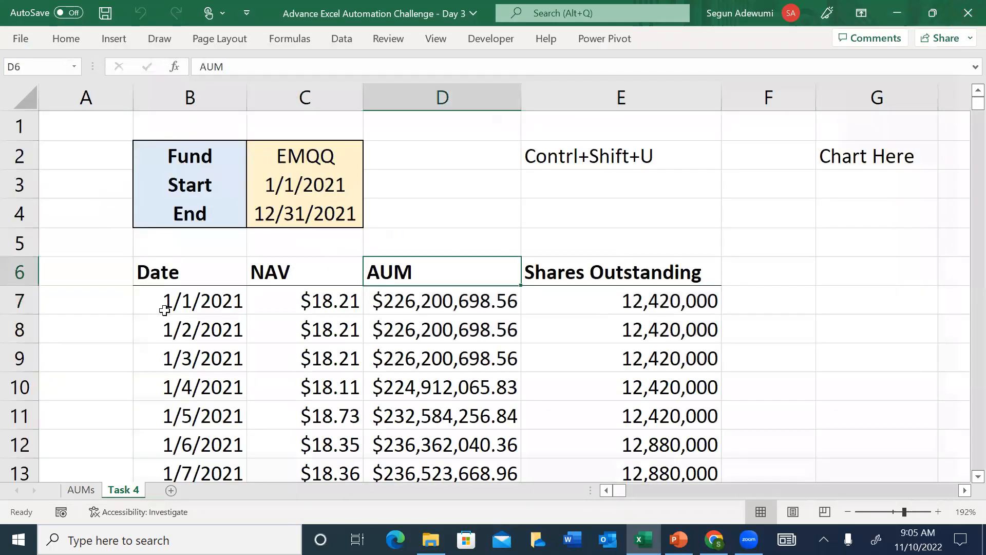
{"action": "left_click", "coordinate": [598, 247]}
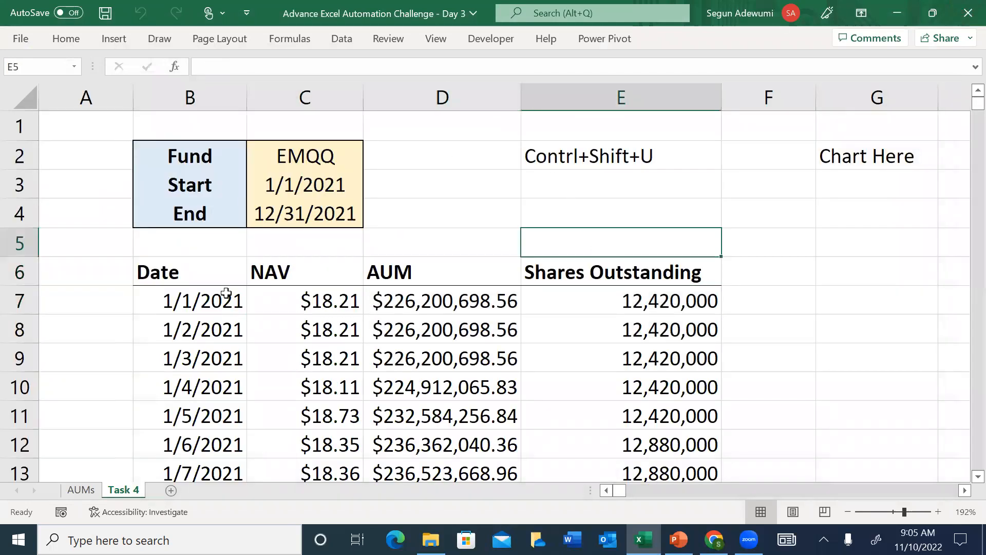
Step: Clear the generated table data from B7 across to column E and down to the last row
{"action": "left_click", "coordinate": [208, 300]}
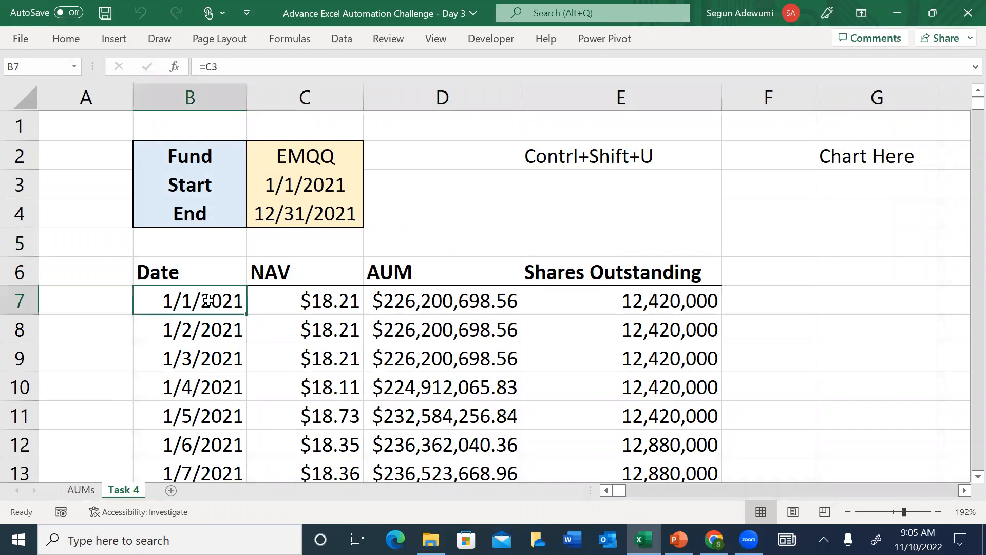
{"action": "key", "text": "ctrl+shift+Right"}
{"action": "key", "text": "ctrl+shift+Down"}
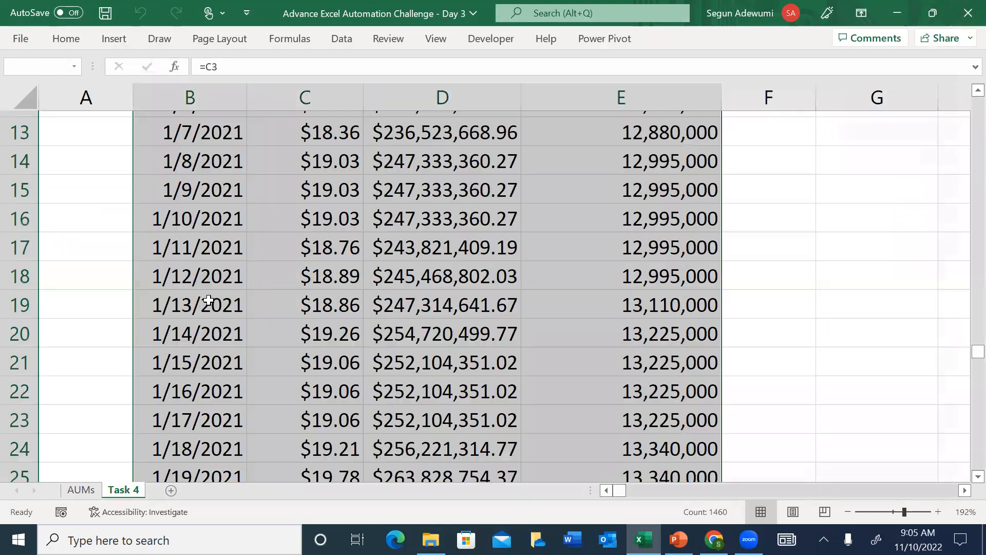
{"action": "key", "text": "Delete"}
{"action": "key", "text": "Up"}
{"action": "key", "text": "Up"}
{"action": "key", "text": "Up"}
{"action": "key", "text": "Up"}
{"action": "key", "text": "Up"}
{"action": "key", "text": "Up"}
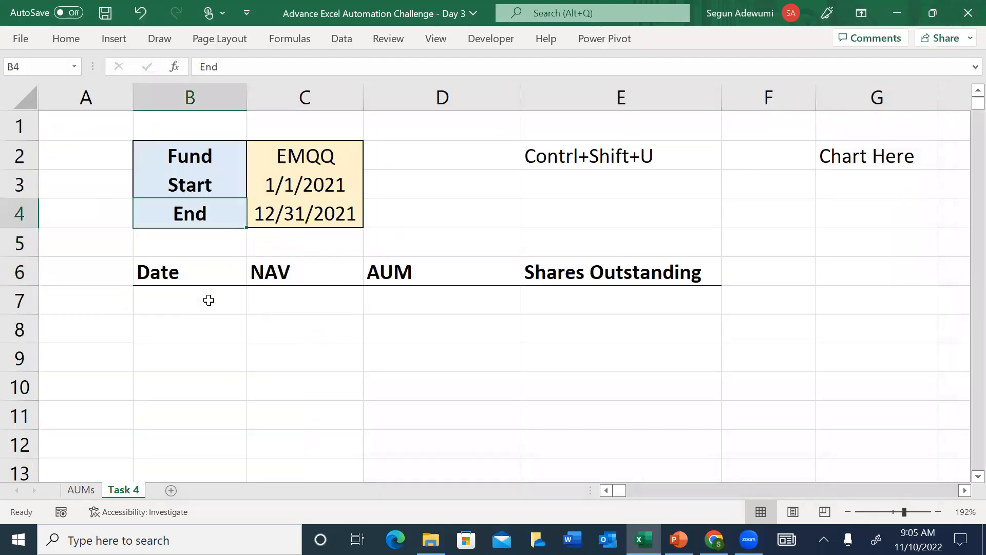
Step: Delete the macro shortcut note from cell E2
{"action": "left_click", "coordinate": [557, 166]}
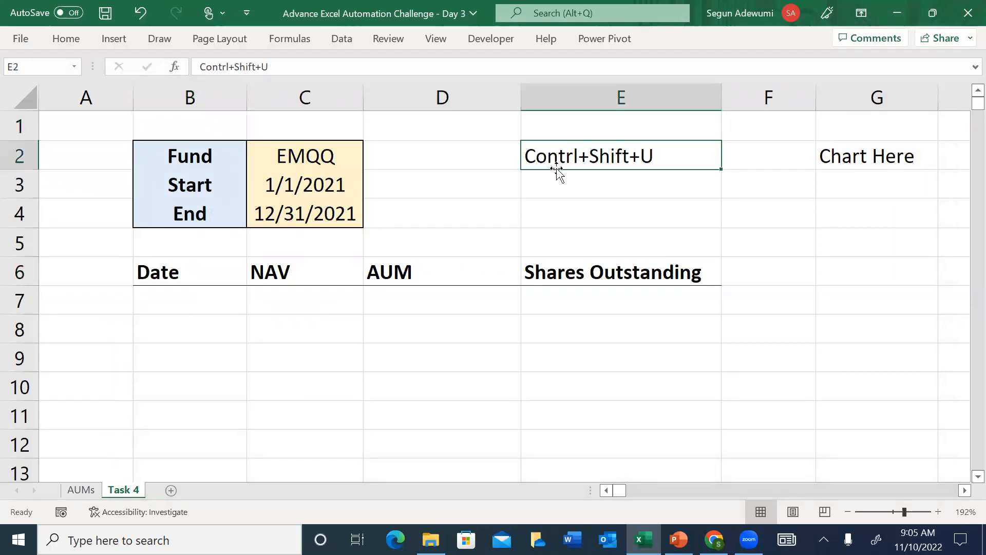
{"action": "key", "text": "Delete"}
Step: Review the full task instructions in cells P3 to P5, including the button-activated macro and chart requirements
{"action": "key", "text": "Right"}
{"action": "key", "text": "Right"}
{"action": "key", "text": "Right"}
{"action": "key", "text": "Right"}
{"action": "key", "text": "Right"}
{"action": "key", "text": "Right"}
{"action": "key", "text": "Right"}
{"action": "key", "text": "Right"}
{"action": "key", "text": "Right"}
{"action": "key", "text": "Right"}
{"action": "key", "text": "Right"}
{"action": "key", "text": "Right"}
{"action": "key", "text": "Right"}
{"action": "key", "text": "Right"}
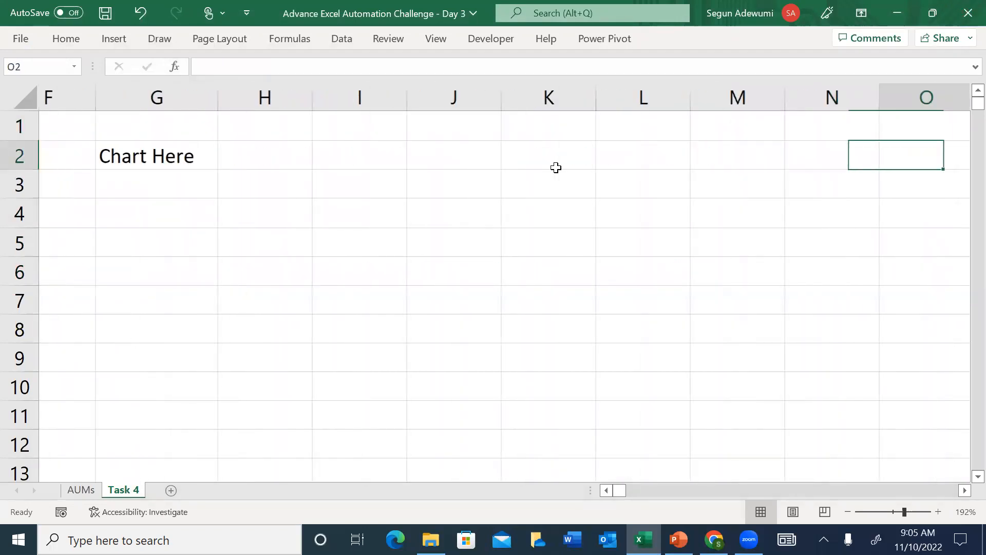
{"action": "key", "text": "Right"}
{"action": "key", "text": "Right"}
{"action": "left_click_drag", "start_coordinate": [353, 185], "coordinate": [361, 259]}
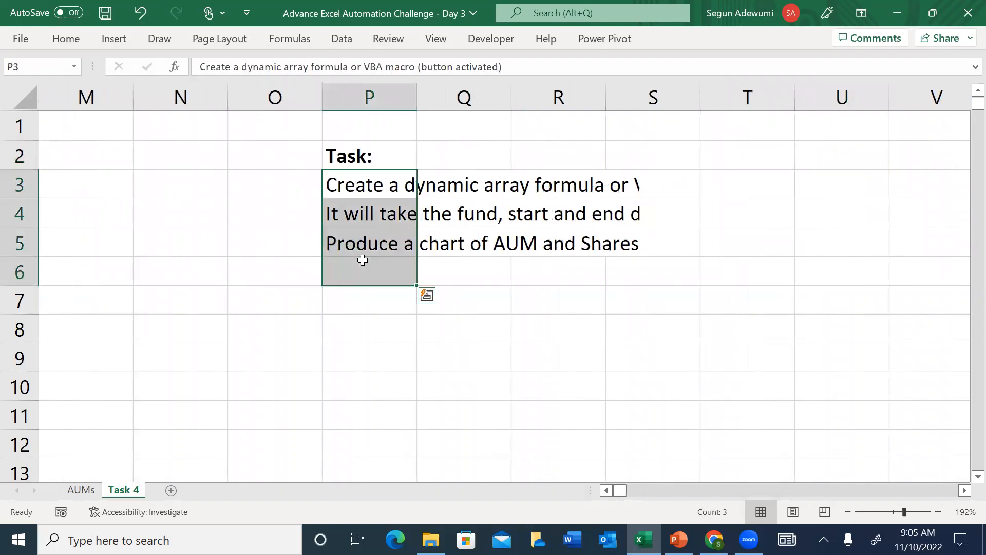
{"action": "left_click", "coordinate": [65, 42]}
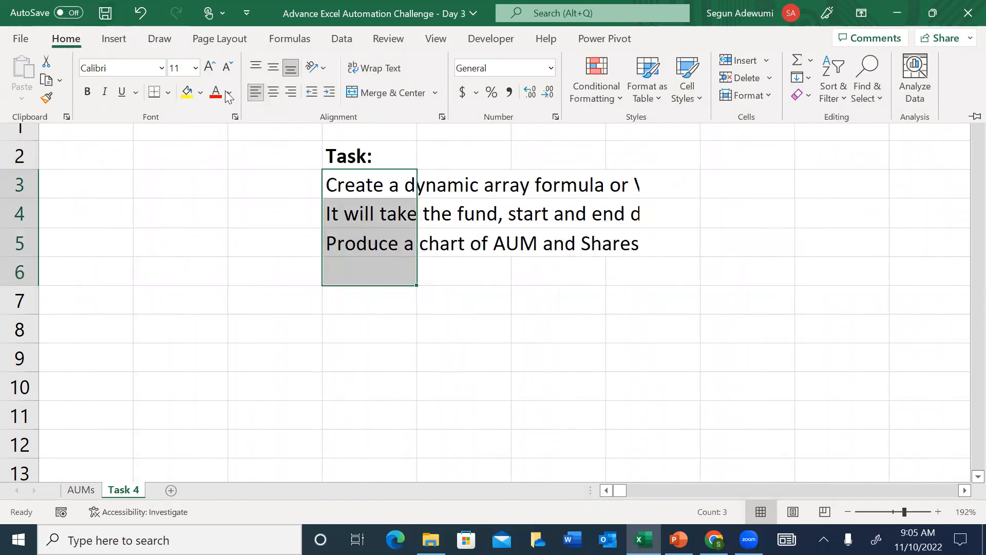
{"action": "left_click", "coordinate": [352, 189]}
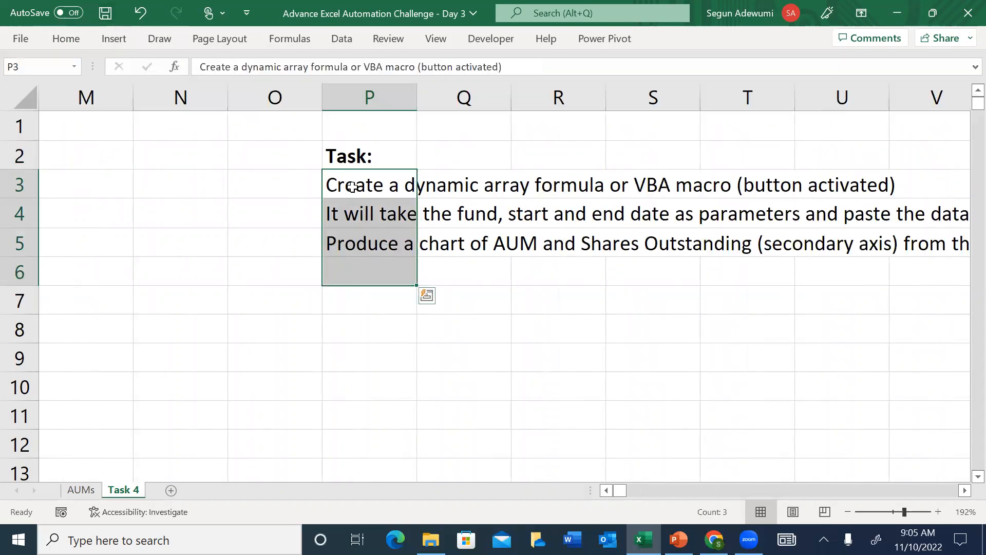
{"action": "left_click", "coordinate": [352, 186]}
{"action": "key", "text": "Right"}
{"action": "key", "text": "Right"}
{"action": "key", "text": "Right"}
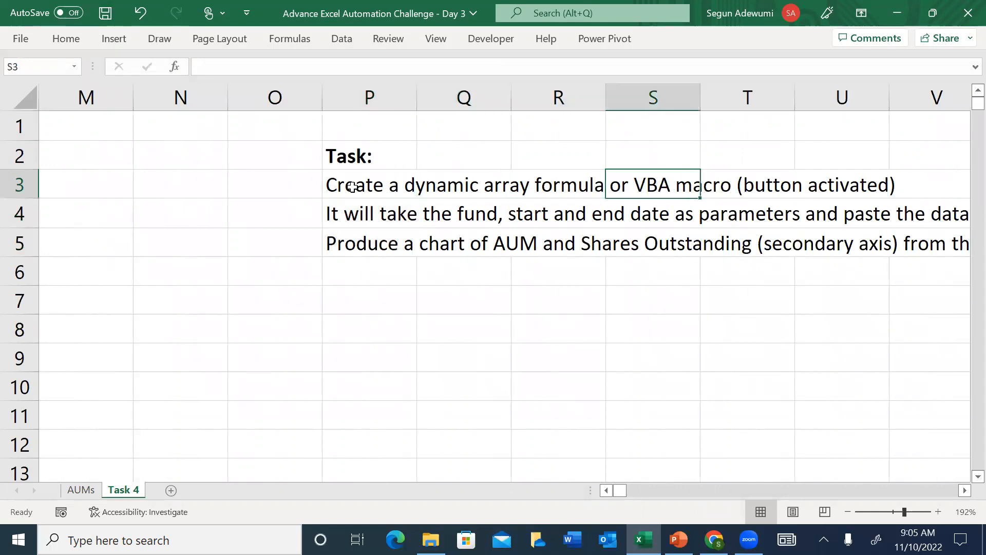
{"action": "key", "text": "Right"}
{"action": "key", "text": "Right"}
{"action": "key", "text": "Right"}
{"action": "key", "text": "Right"}
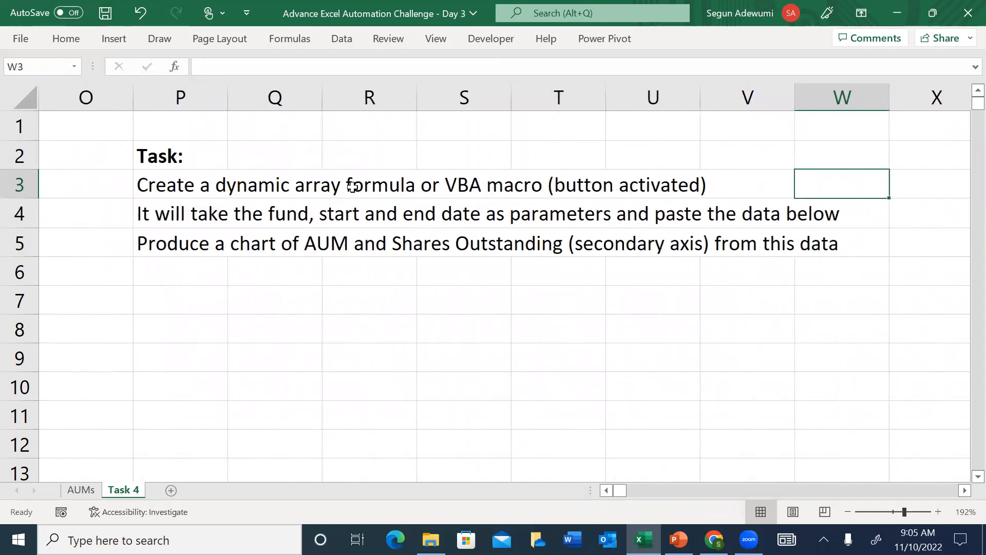
Step: Draw a form control button above the table, spanning columns D and E in rows 1 and 2
{"action": "key", "text": "Left"}
{"action": "key", "text": "Left"}
{"action": "key", "text": "Left"}
{"action": "key", "text": "Left"}
{"action": "key", "text": "Left"}
{"action": "key", "text": "Left"}
{"action": "key", "text": "Left"}
{"action": "key", "text": "Left"}
{"action": "key", "text": "Left"}
{"action": "key", "text": "Left"}
{"action": "key", "text": "Left"}
{"action": "key", "text": "Left"}
{"action": "key", "text": "Left"}
{"action": "key", "text": "Left"}
{"action": "key", "text": "Left"}
{"action": "key", "text": "Left"}
{"action": "key", "text": "Left"}
{"action": "key", "text": "Left"}
{"action": "key", "text": "Left"}
{"action": "key", "text": "Left"}
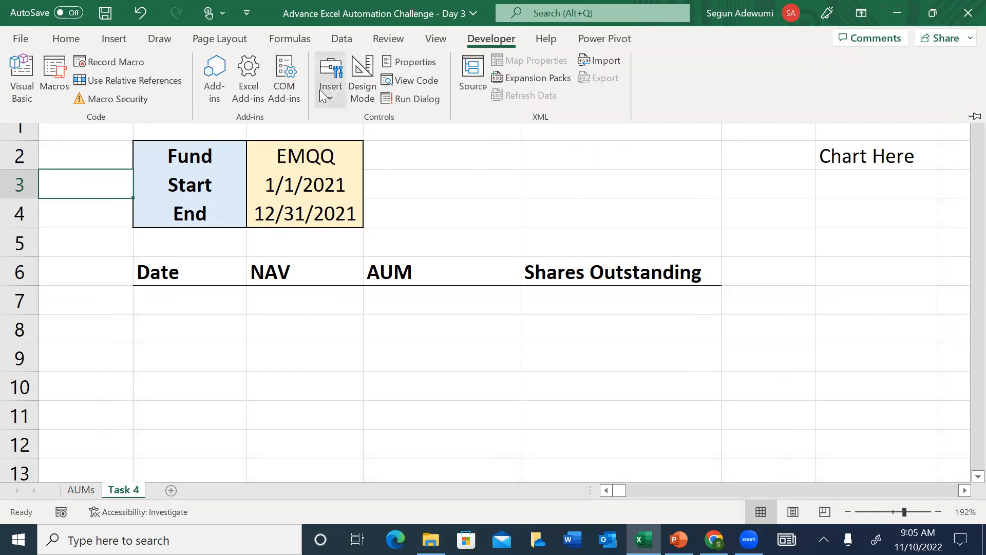
{"action": "left_click", "coordinate": [328, 93]}
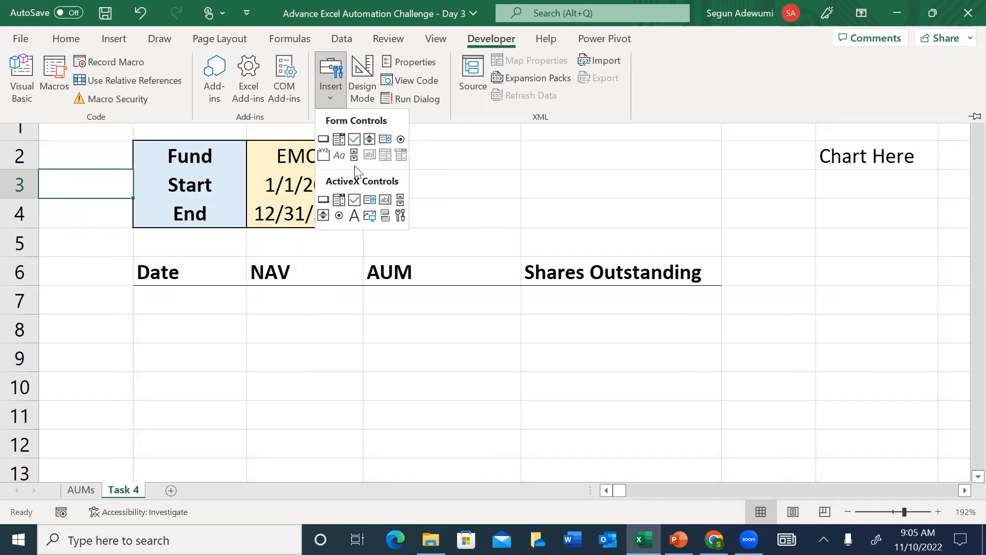
{"action": "left_click", "coordinate": [324, 140]}
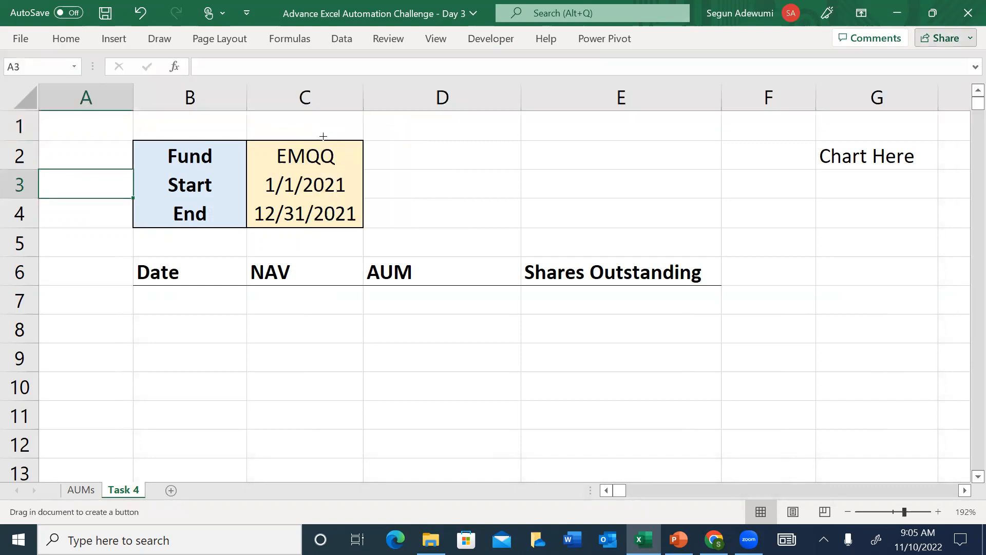
{"action": "left_click_drag", "start_coordinate": [424, 119], "coordinate": [637, 171]}
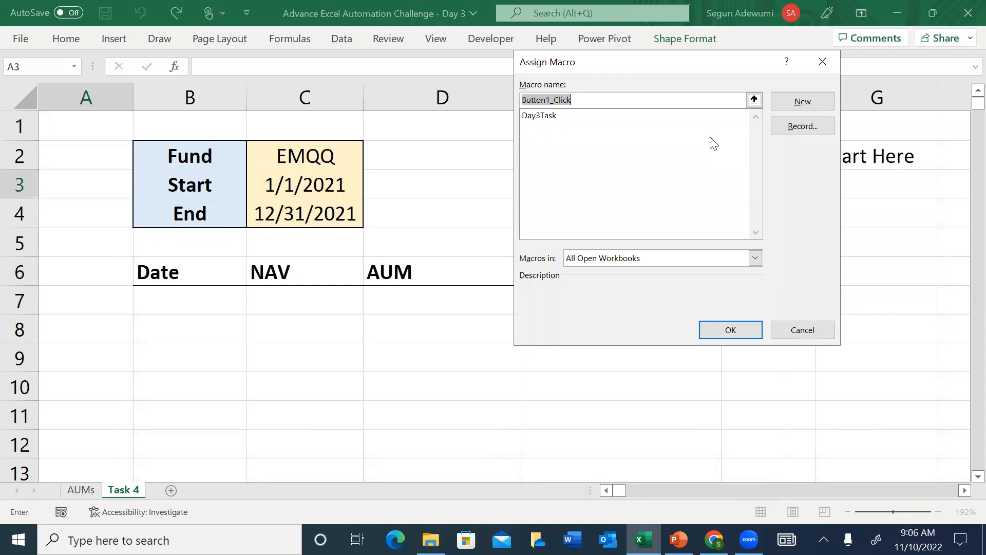
Step: Assign the Day3Task macro to the new button and deselect the button
{"action": "type", "text": "Tas"}
{"action": "key", "text": "BackSpace"}
{"action": "key", "text": "BackSpace"}
{"action": "type", "text": "Day3"}
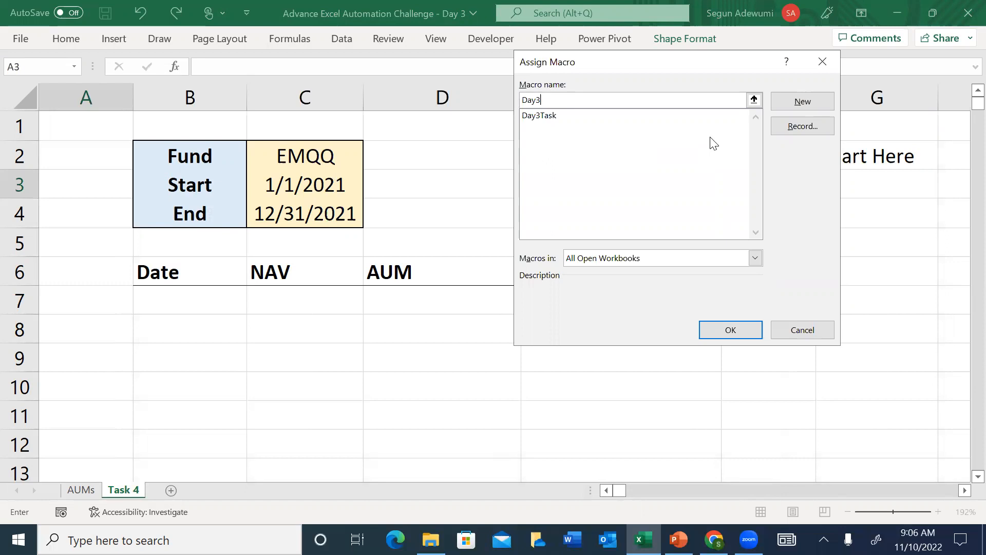
{"action": "left_click", "coordinate": [550, 117]}
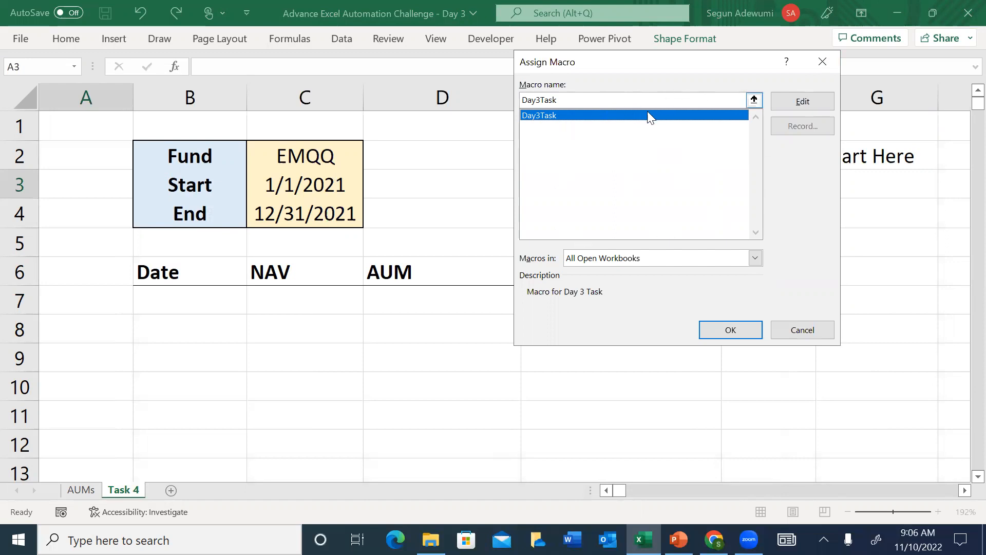
{"action": "left_click", "coordinate": [728, 329]}
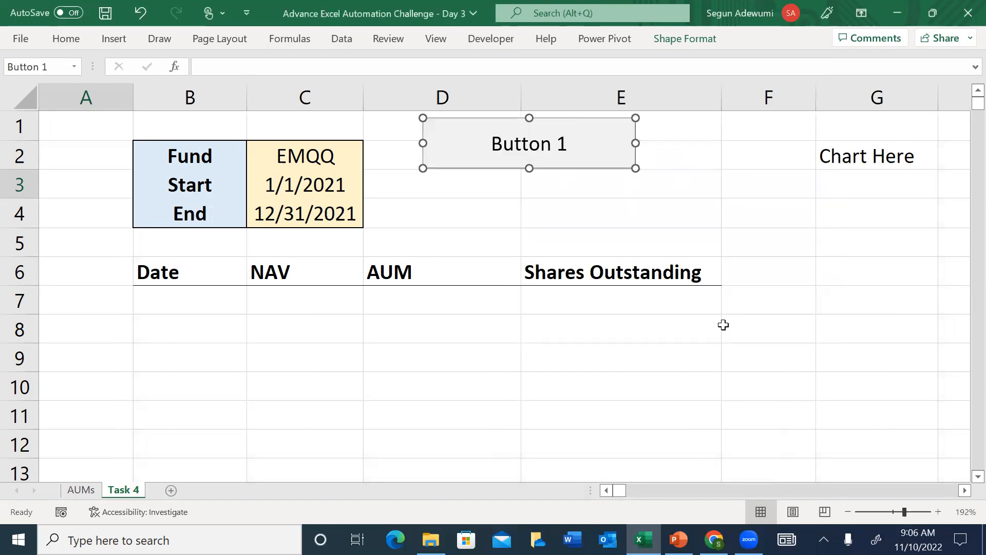
{"action": "left_click", "coordinate": [575, 180]}
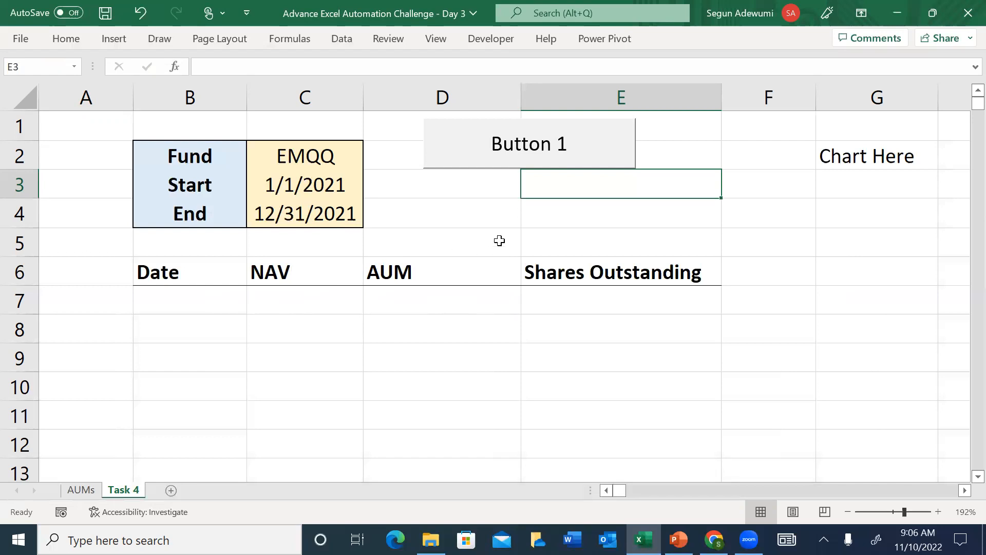
Step: Run the macro through Button 1 and check the generated rows, including the AUM formula in D8
{"action": "left_click", "coordinate": [530, 154]}
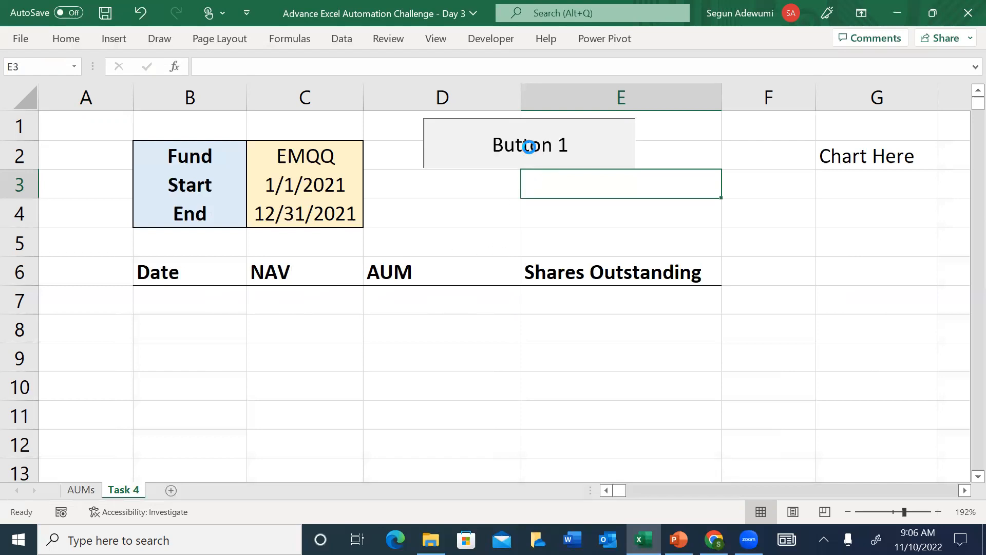
{"action": "left_click_drag", "start_coordinate": [170, 310], "coordinate": [499, 145]}
{"action": "left_click", "coordinate": [459, 119]}
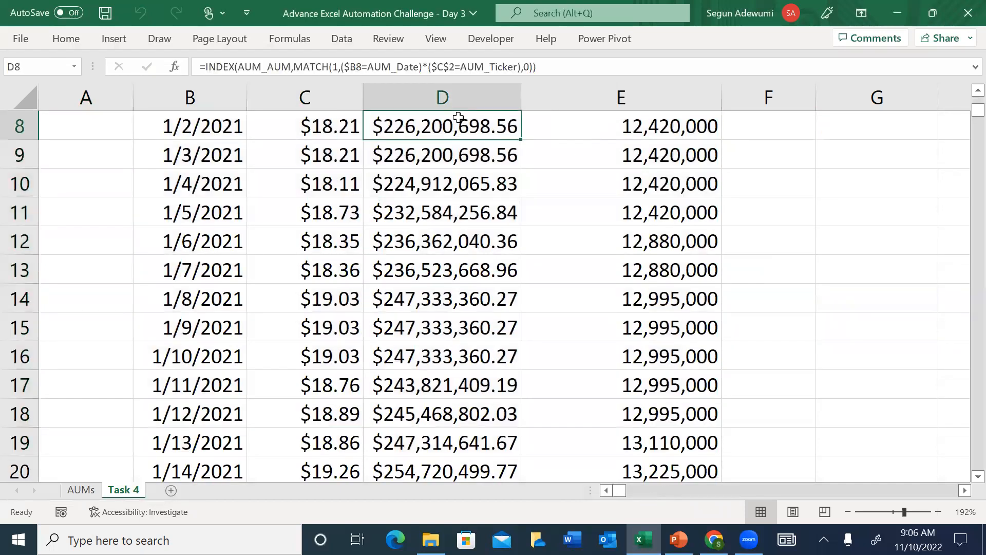
{"action": "key", "text": "Up"}
{"action": "key", "text": "Up"}
{"action": "key", "text": "Up"}
{"action": "key", "text": "Up"}
{"action": "key", "text": "Up"}
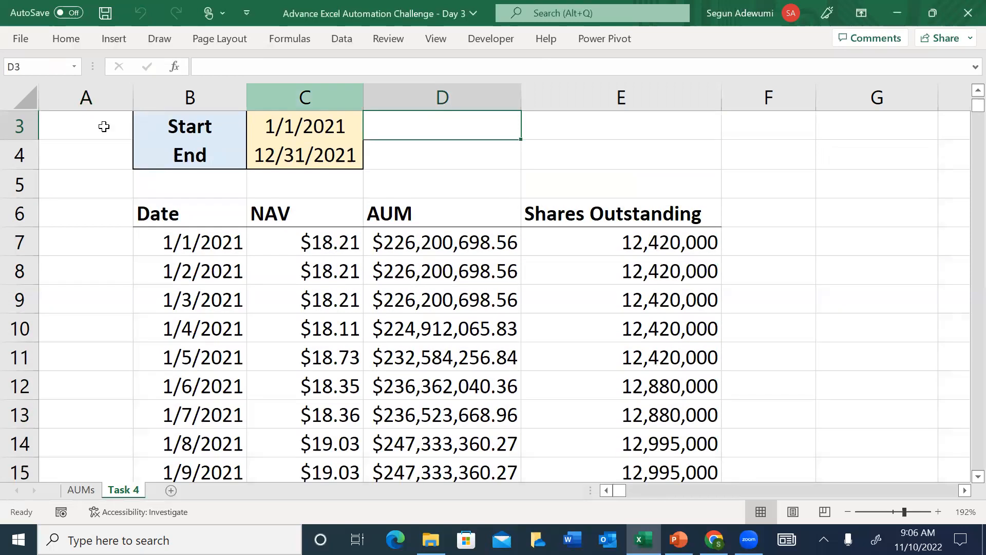
Step: Clear the rows the button generated in columns B to E from row 7 down, and return to B1
{"action": "left_click", "coordinate": [189, 241]}
{"action": "key", "text": "shift+Right"}
{"action": "key", "text": "shift+Right"}
{"action": "key", "text": "shift+Right"}
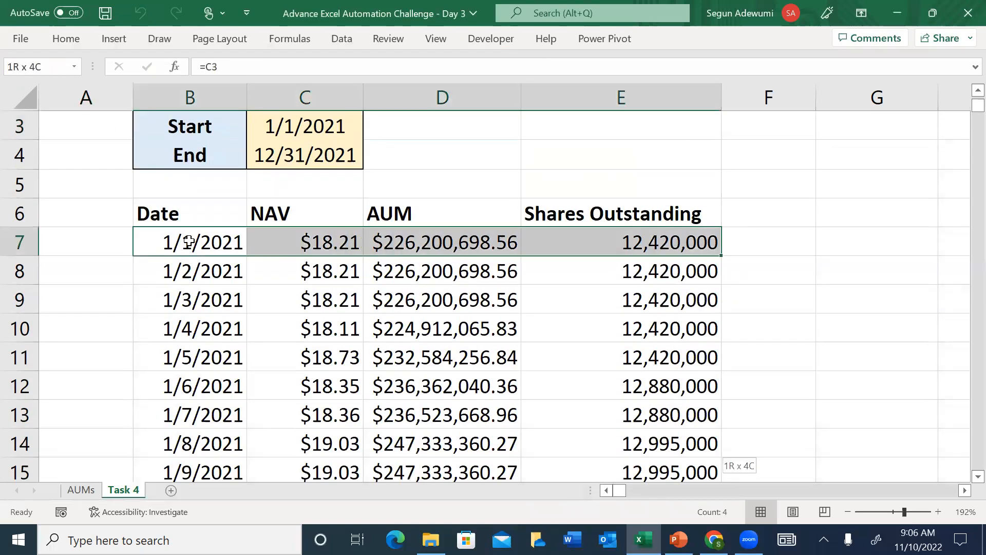
{"action": "key", "text": "ctrl+shift+Down"}
{"action": "key", "text": "Delete"}
{"action": "key", "text": "Up"}
{"action": "key", "text": "Up"}
{"action": "key", "text": "Up"}
{"action": "key", "text": "Up"}
{"action": "key", "text": "Up"}
{"action": "key", "text": "Up"}
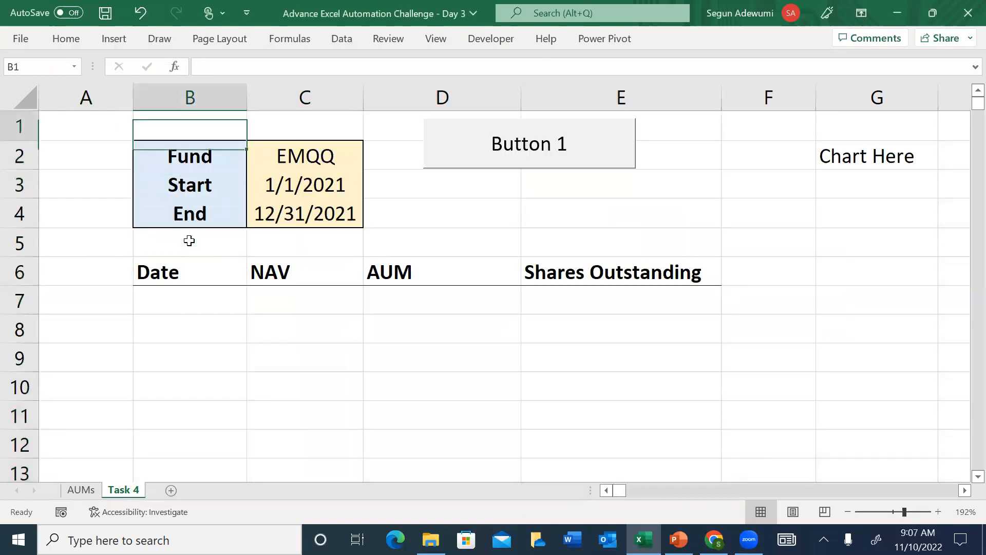
Step: Rerun the Day3Task macro from cell D5 to refill the table
{"action": "left_click", "coordinate": [425, 253]}
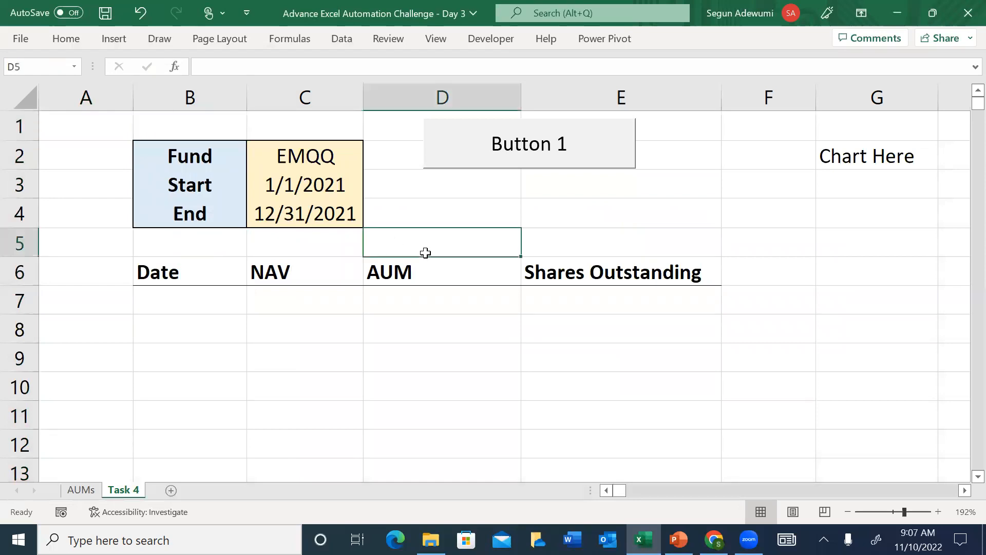
{"action": "key", "text": "ctrl+shift+a"}
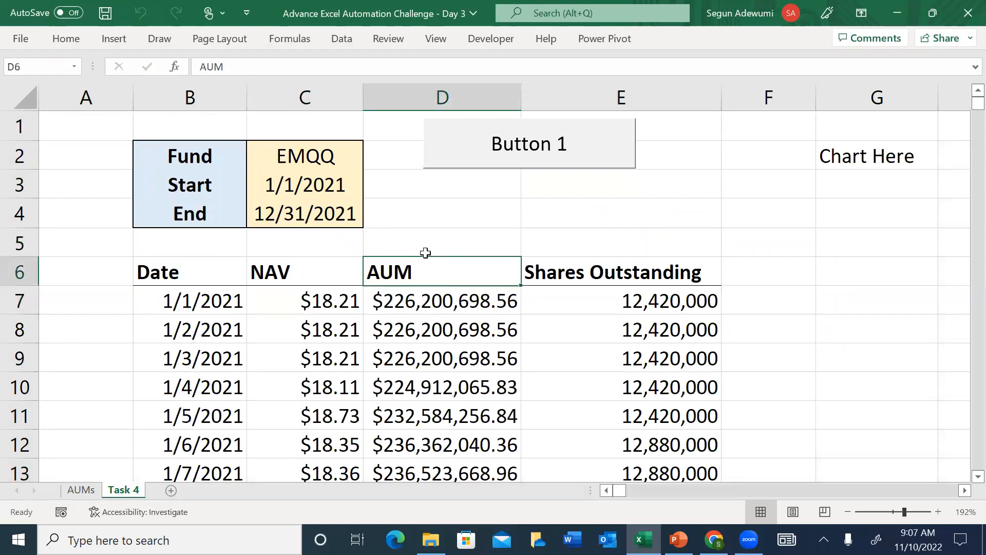
Step: Empty the refilled table below its headers in columns B to E and go back to cell B1
{"action": "left_click_drag", "start_coordinate": [208, 303], "coordinate": [688, 344]}
{"action": "key", "text": "ctrl+shift+Down"}
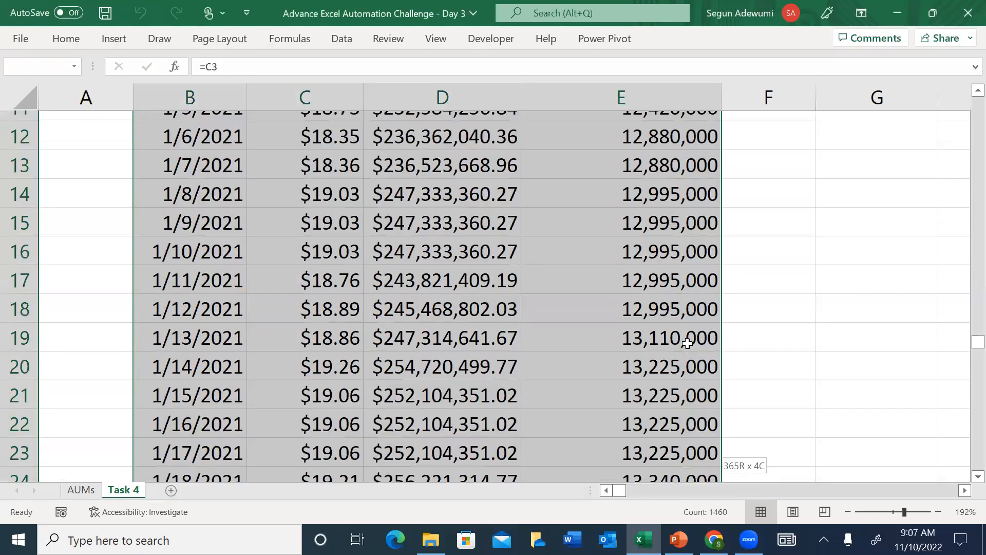
{"action": "key", "text": "Delete"}
{"action": "key", "text": "Up"}
{"action": "key", "text": "Up"}
{"action": "key", "text": "Up"}
{"action": "key", "text": "Up"}
{"action": "key", "text": "Up"}
{"action": "key", "text": "Up"}
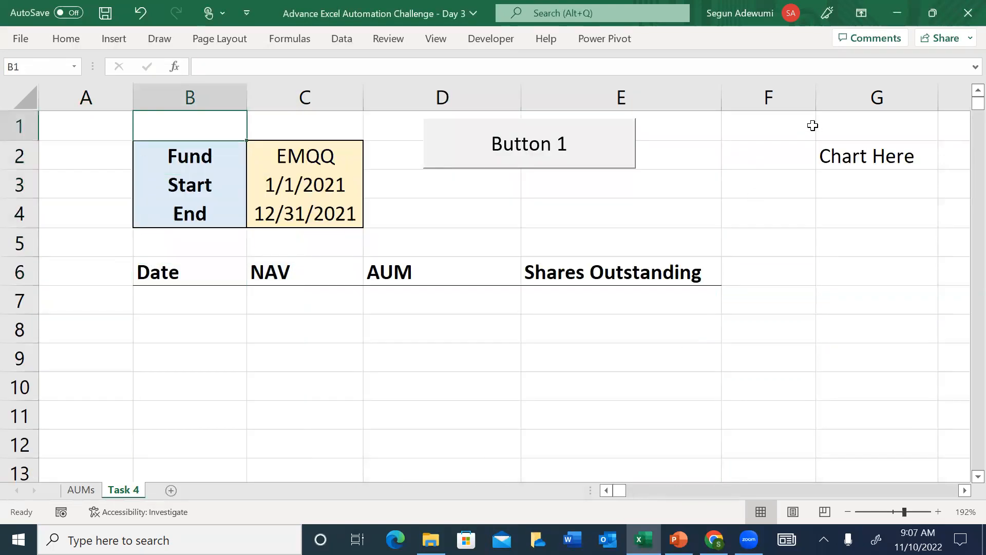
Step: Run the macro through Button 1 to fill the table for EMQQ
{"action": "left_click", "coordinate": [513, 165]}
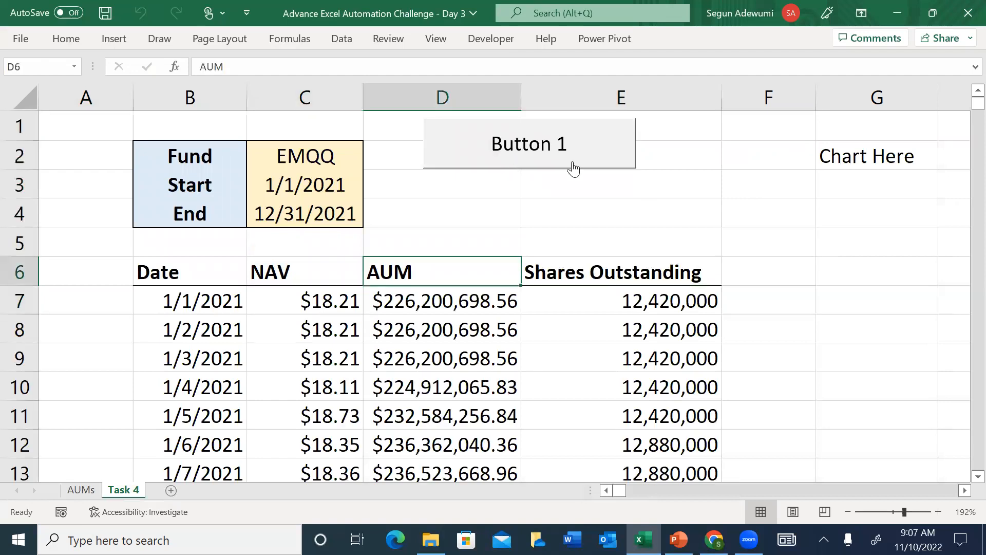
{"action": "left_click", "coordinate": [603, 213]}
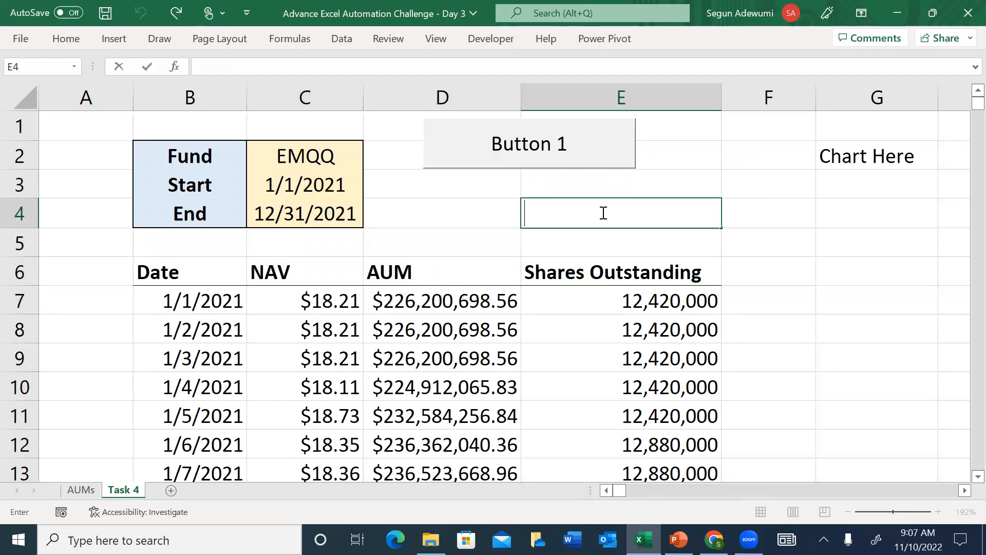
Step: Look over the area beside the filled table, its first NAV, AUM and Shares Outstanding rows, and the Chart Here placeholder in G2
{"action": "key", "text": "Right"}
{"action": "key", "text": "Right"}
{"action": "key", "text": "Right"}
{"action": "key", "text": "Right"}
{"action": "key", "text": "Right"}
{"action": "key", "text": "Right"}
{"action": "key", "text": "Right"}
{"action": "key", "text": "Right"}
{"action": "key", "text": "Right"}
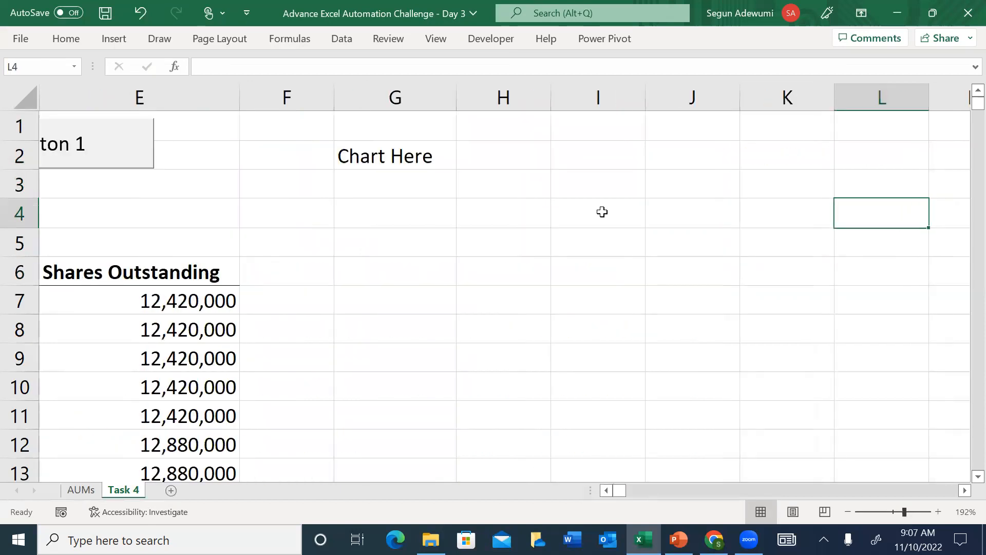
{"action": "key", "text": "Left"}
{"action": "key", "text": "Left"}
{"action": "key", "text": "Left"}
{"action": "key", "text": "Left"}
{"action": "key", "text": "Left"}
{"action": "key", "text": "Left"}
{"action": "key", "text": "Left"}
{"action": "key", "text": "Left"}
{"action": "key", "text": "Left"}
{"action": "key", "text": "Left"}
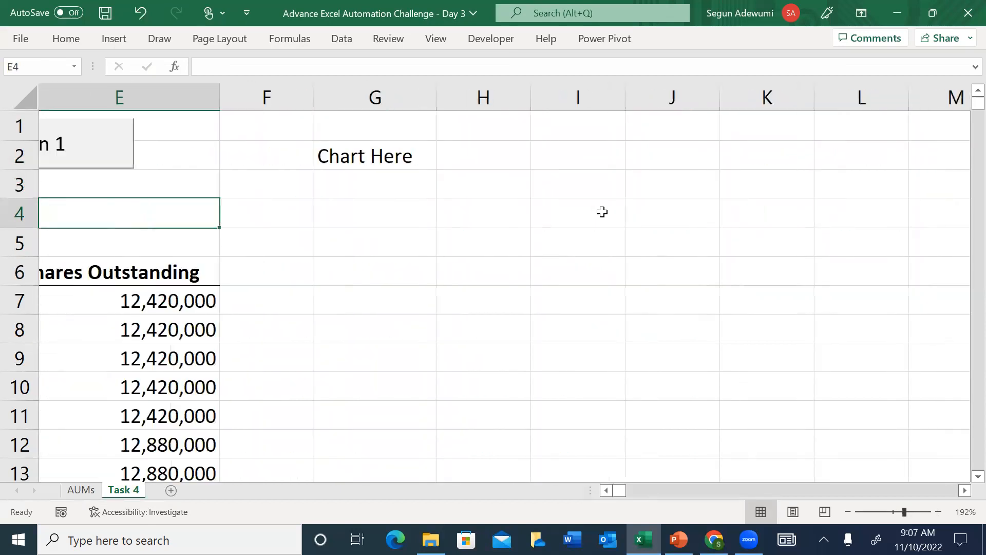
{"action": "key", "text": "Left"}
{"action": "key", "text": "Left"}
{"action": "key", "text": "Left"}
{"action": "left_click_drag", "start_coordinate": [286, 308], "coordinate": [648, 365]}
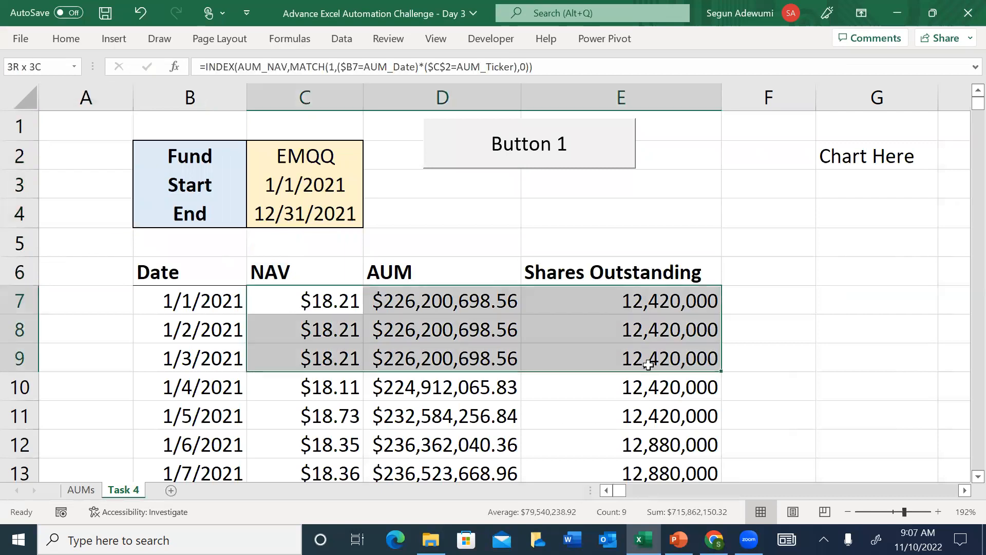
{"action": "left_click", "coordinate": [855, 157]}
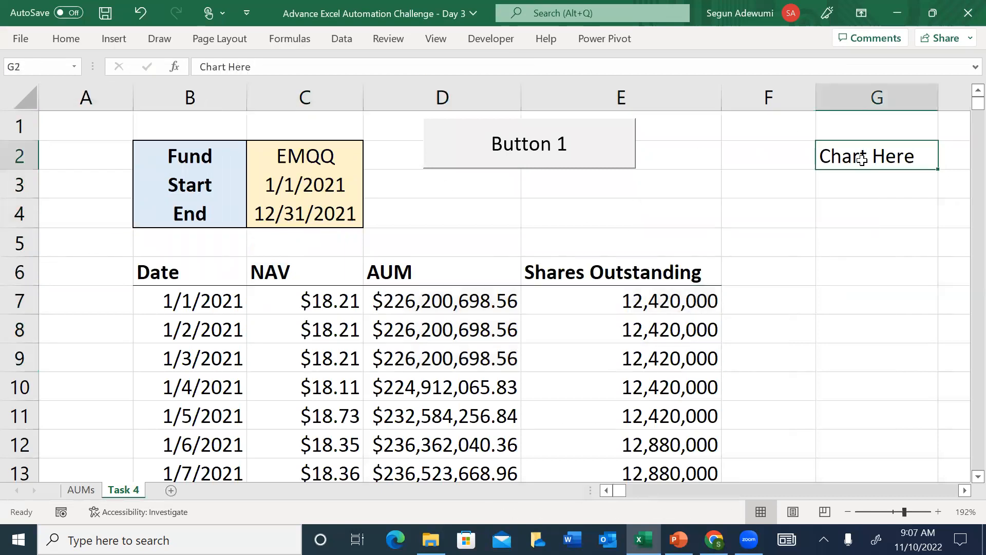
Step: Left-align the task instructions in P3:P5 so that their full text can be read
{"action": "key", "text": "Right"}
{"action": "key", "text": "Right"}
{"action": "key", "text": "Right"}
{"action": "key", "text": "Right"}
{"action": "key", "text": "Right"}
{"action": "key", "text": "Right"}
{"action": "key", "text": "Right"}
{"action": "key", "text": "Right"}
{"action": "key", "text": "Right"}
{"action": "key", "text": "Right"}
{"action": "key", "text": "Right"}
{"action": "key", "text": "Right"}
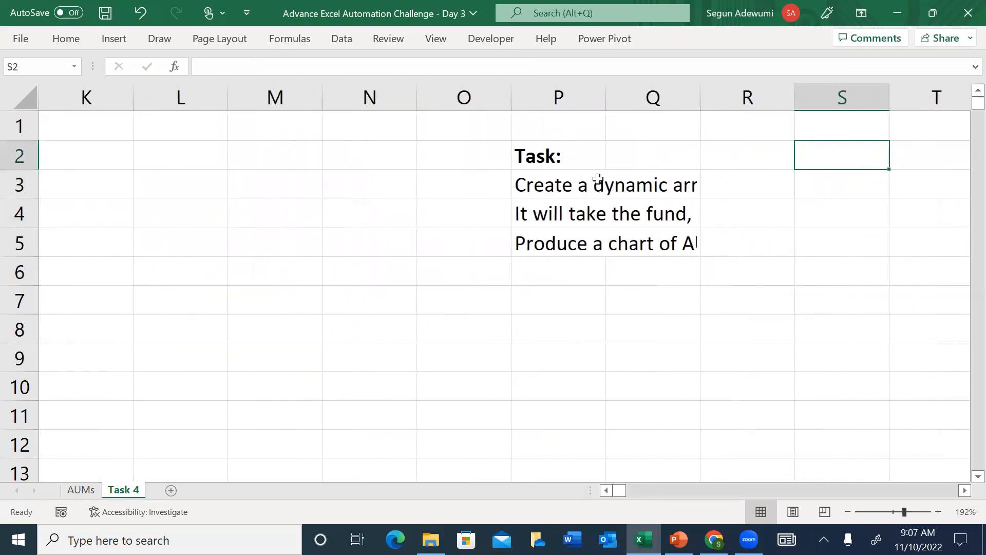
{"action": "left_click_drag", "start_coordinate": [551, 188], "coordinate": [539, 243]}
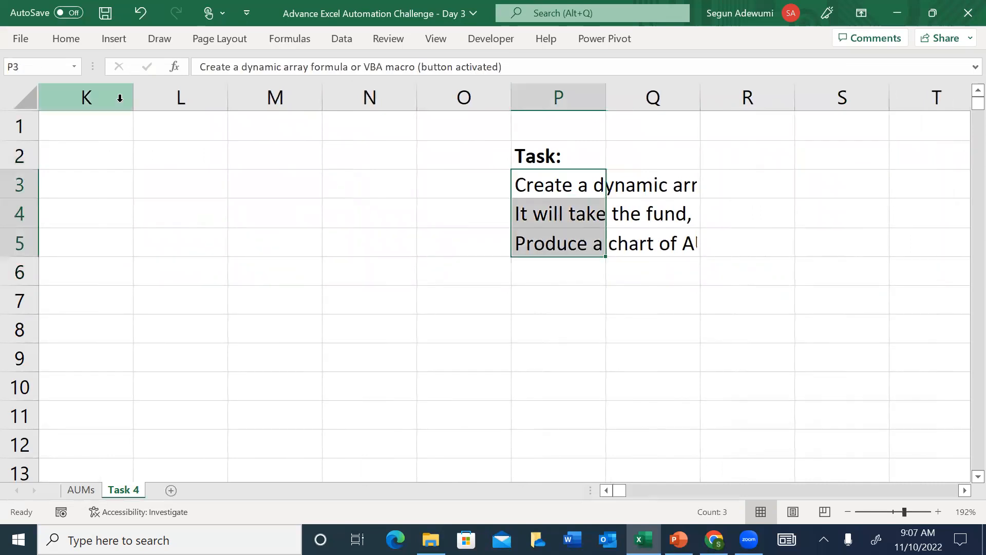
{"action": "left_click", "coordinate": [70, 43]}
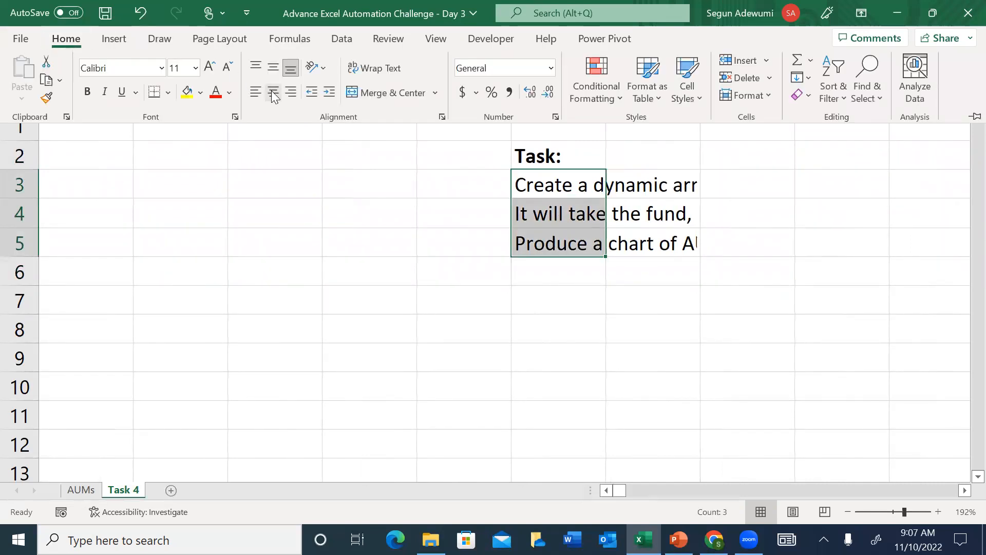
{"action": "left_click", "coordinate": [255, 93]}
{"action": "left_click", "coordinate": [567, 228]}
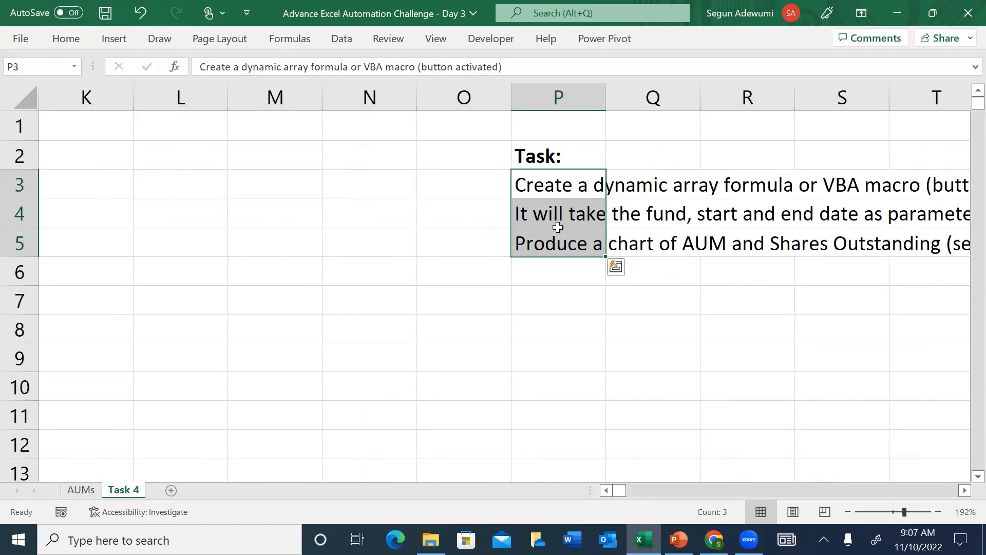
Step: Read the chart requirement in P5 across its full width and return to the filled table
{"action": "left_click", "coordinate": [558, 243]}
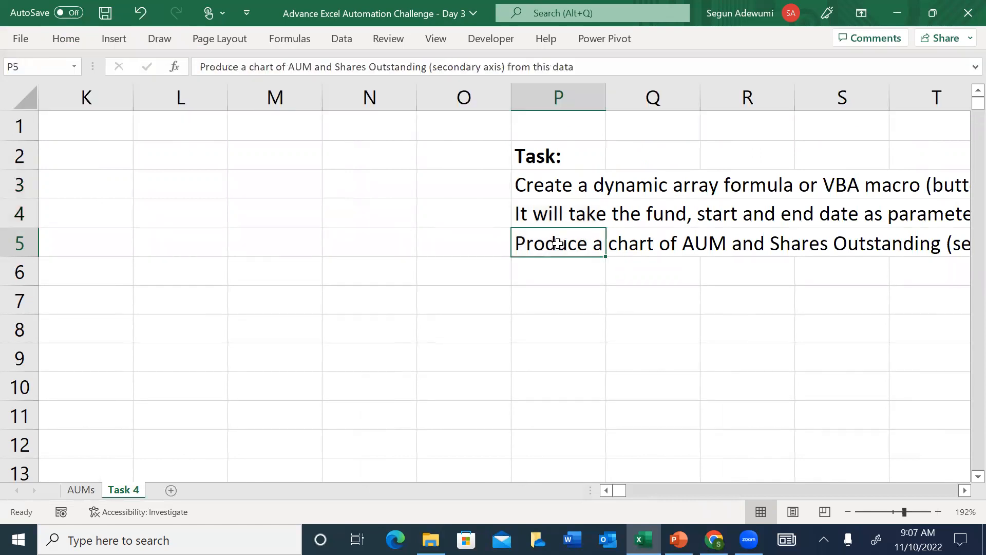
{"action": "key", "text": "Right"}
{"action": "key", "text": "Right"}
{"action": "key", "text": "Right"}
{"action": "key", "text": "Right"}
{"action": "key", "text": "Right"}
{"action": "key", "text": "Right"}
{"action": "key", "text": "Right"}
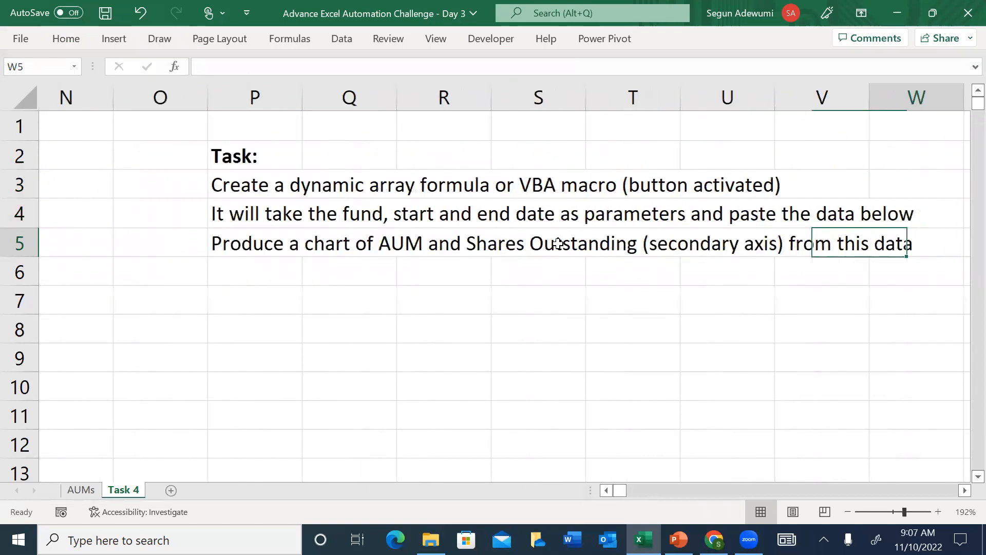
{"action": "key", "text": "Right"}
{"action": "key", "text": "Right"}
{"action": "key", "text": "Right"}
{"action": "key", "text": "Left"}
{"action": "key", "text": "Left"}
{"action": "key", "text": "Left"}
{"action": "key", "text": "Left"}
{"action": "key", "text": "Left"}
{"action": "key", "text": "Left"}
{"action": "key", "text": "Left"}
{"action": "key", "text": "Left"}
{"action": "key", "text": "Left"}
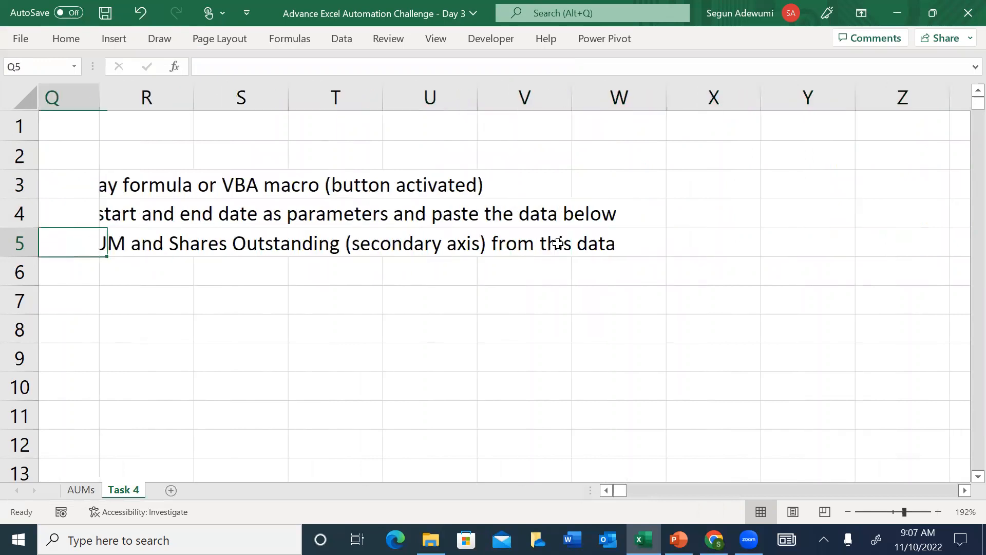
{"action": "key", "text": "Left"}
{"action": "key", "text": "Left"}
{"action": "key", "text": "Left"}
{"action": "key", "text": "Left"}
{"action": "key", "text": "Left"}
{"action": "key", "text": "Left"}
{"action": "key", "text": "Left"}
{"action": "key", "text": "Left"}
{"action": "key", "text": "Left"}
{"action": "key", "text": "Left"}
{"action": "key", "text": "Left"}
{"action": "key", "text": "Left"}
{"action": "key", "text": "Left"}
{"action": "key", "text": "Left"}
{"action": "key", "text": "Left"}
{"action": "key", "text": "Left"}
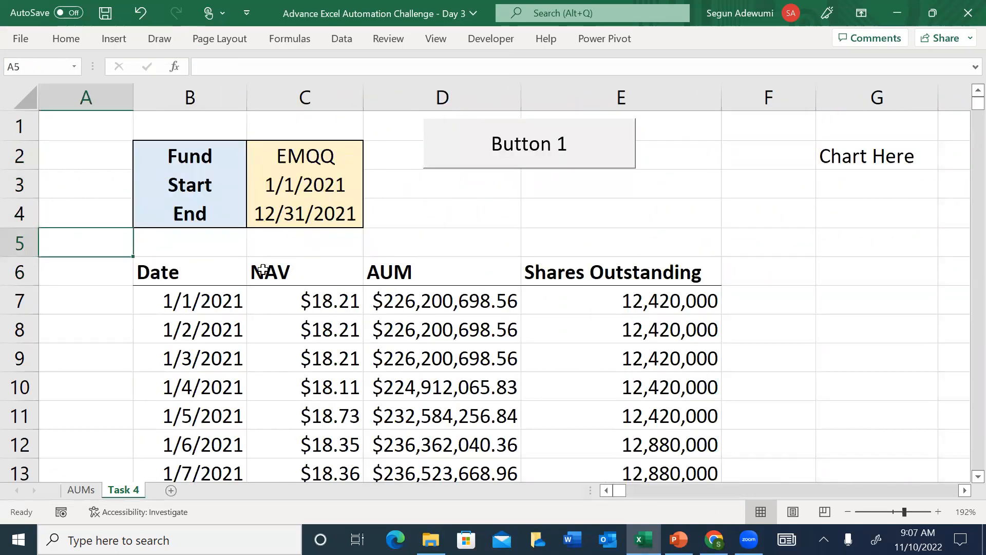
{"action": "left_click", "coordinate": [203, 294]}
{"action": "key", "text": "ctrl+shift+Down"}
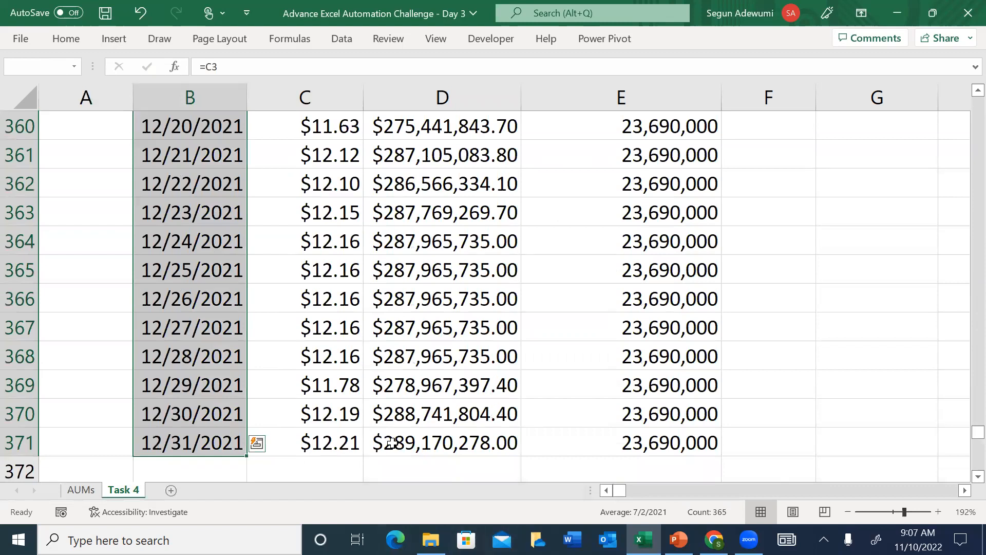
{"action": "key", "text": "ctrl+q"}
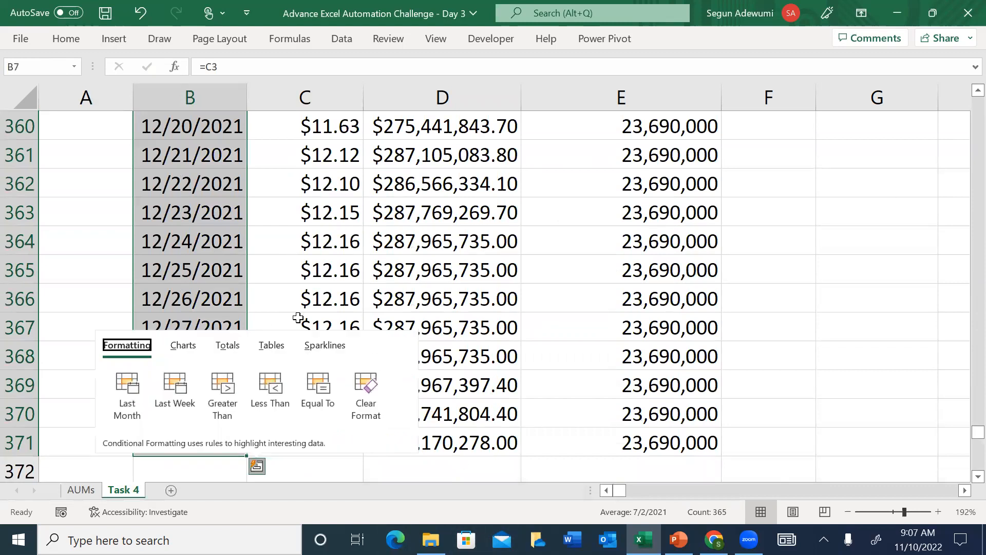
{"action": "key", "text": "Escape"}
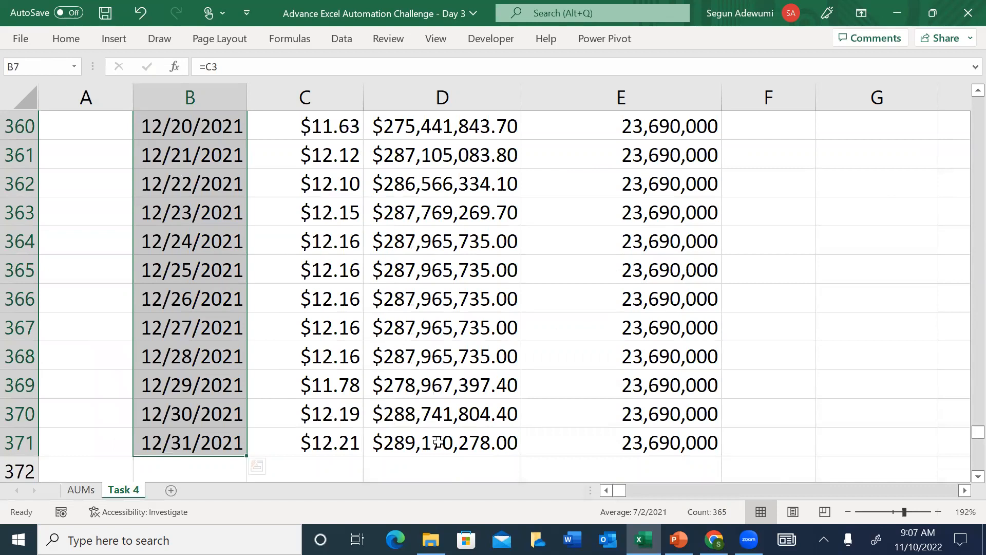
{"action": "left_click", "coordinate": [439, 442], "text": "ctrl"}
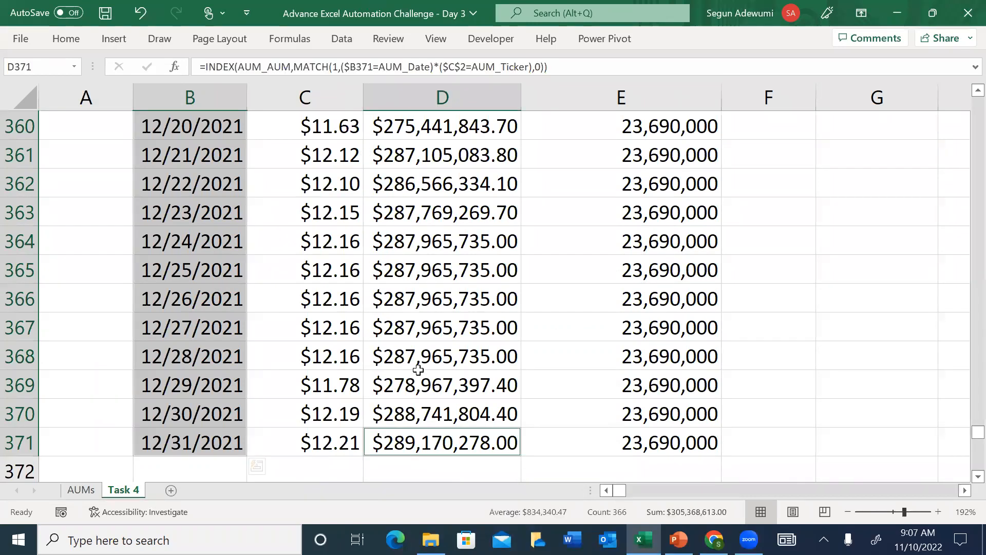
{"action": "scroll", "coordinate": [419, 370], "scroll_direction": "up", "scroll_amount": 7}
{"action": "left_click", "coordinate": [432, 140], "text": "shift"}
{"action": "mouse_move", "coordinate": [434, 155]}
{"action": "left_mouse_down"}
{"action": "mouse_move", "coordinate": [419, 79]}
{"action": "mouse_move", "coordinate": [451, 128]}
{"action": "mouse_move", "coordinate": [446, 160]}
{"action": "left_mouse_up"}
{"action": "left_click", "coordinate": [446, 160]}
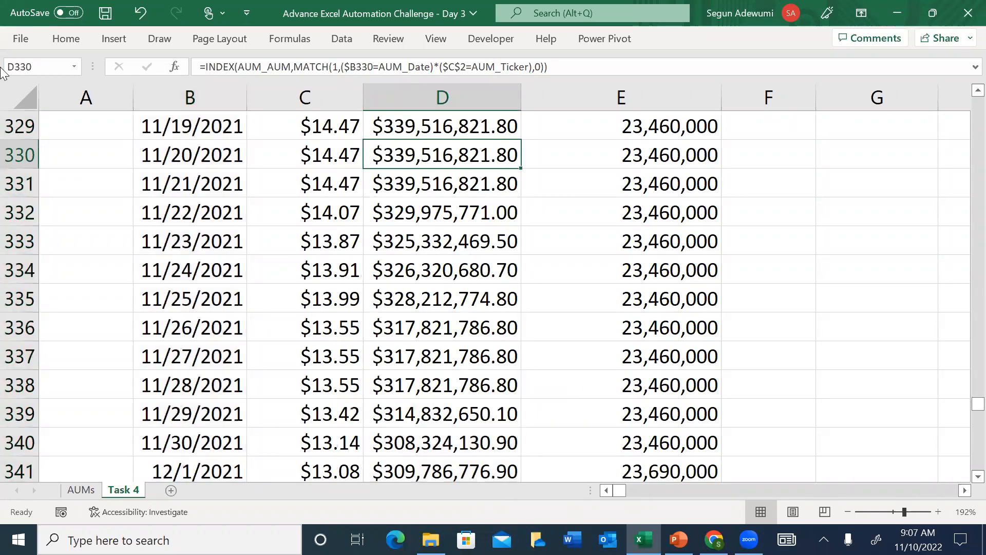
{"action": "left_click", "coordinate": [148, 115]}
{"action": "key", "text": "Up"}
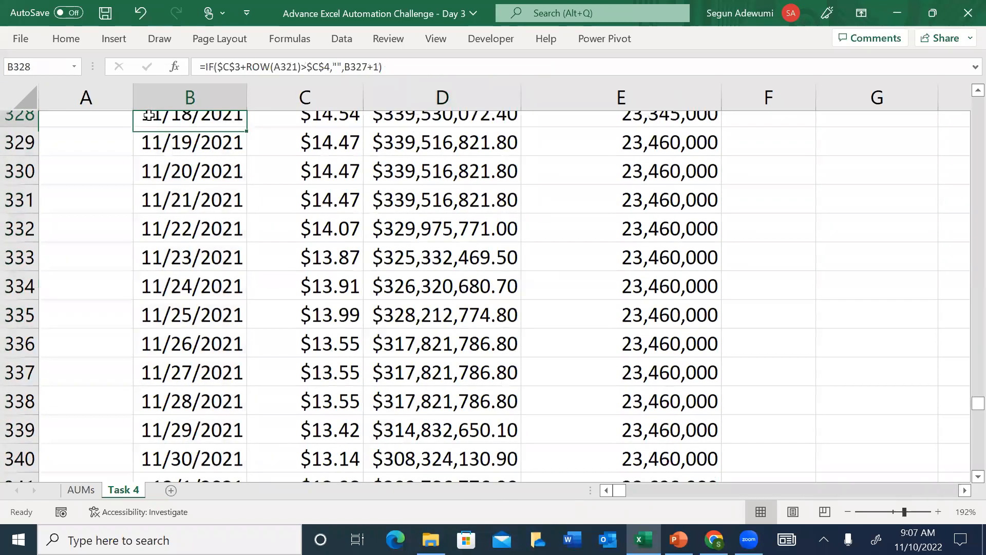
{"action": "key", "text": "ctrl+Up"}
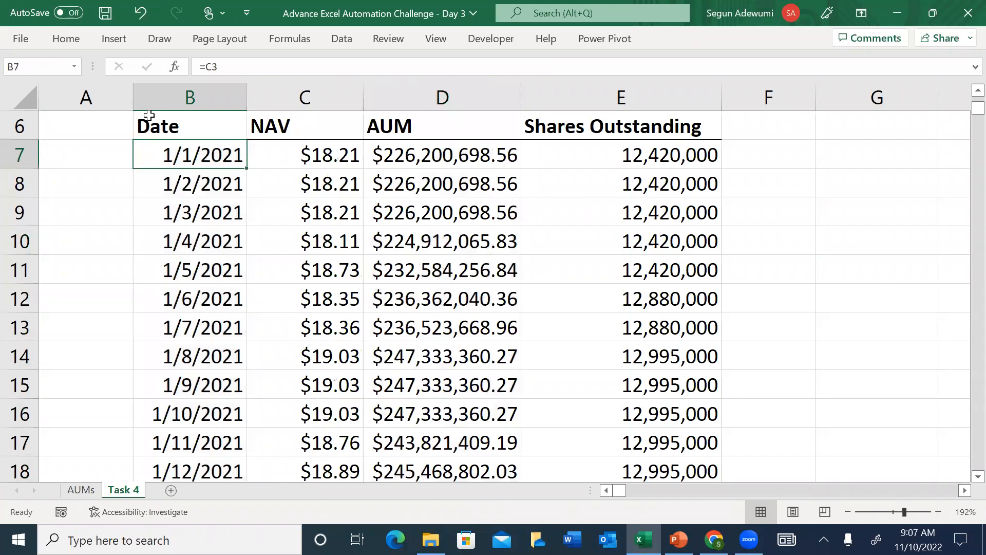
{"action": "key", "text": "ctrl+shift+Down"}
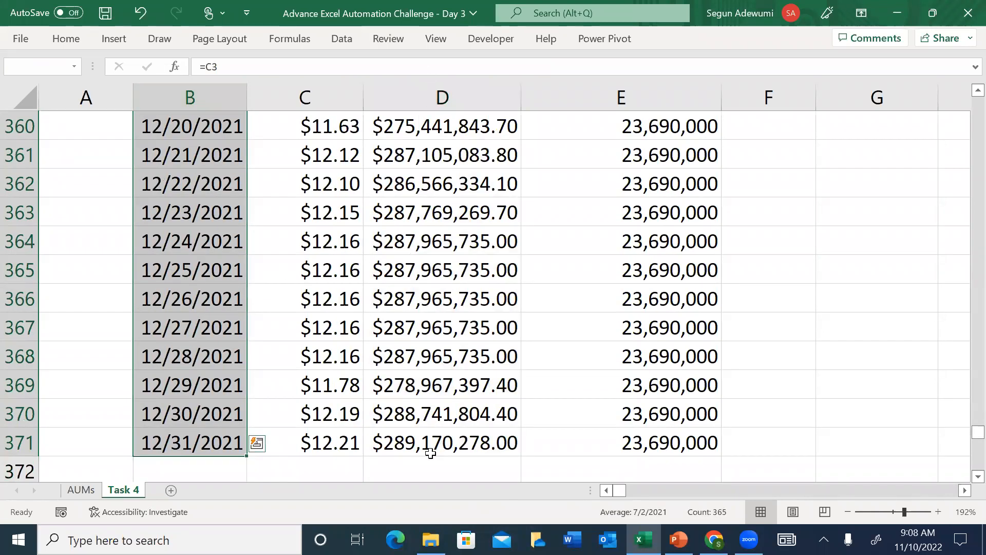
{"action": "left_click_drag", "start_coordinate": [422, 443], "coordinate": [452, 195]}
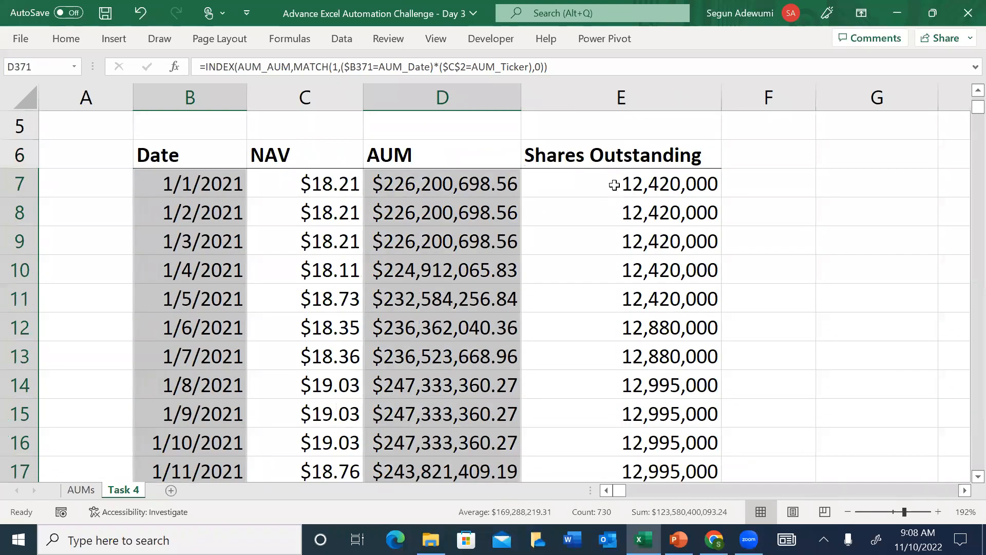
{"action": "left_click", "coordinate": [615, 185], "text": "ctrl"}
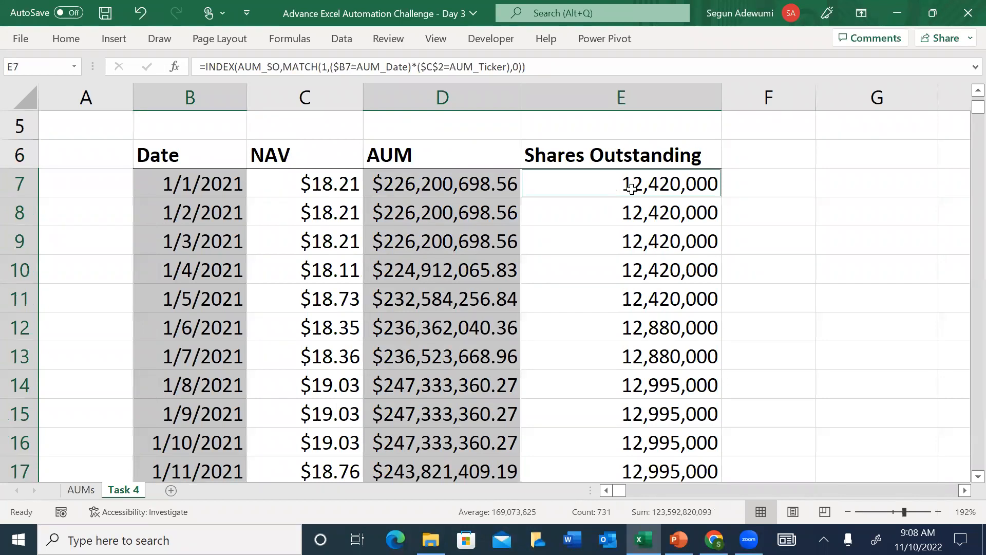
{"action": "left_click", "coordinate": [676, 186], "text": "ctrl"}
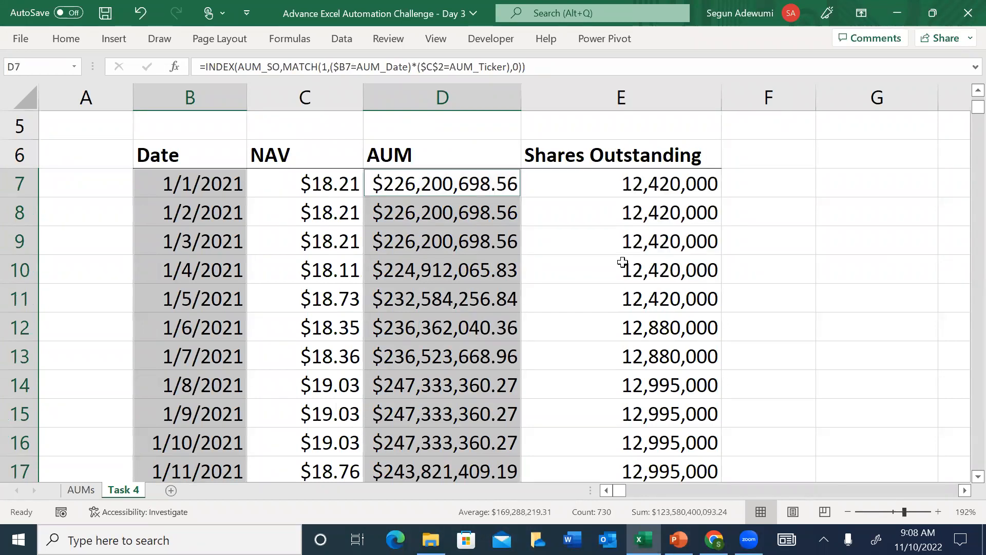
{"action": "left_click", "coordinate": [661, 187], "text": "ctrl"}
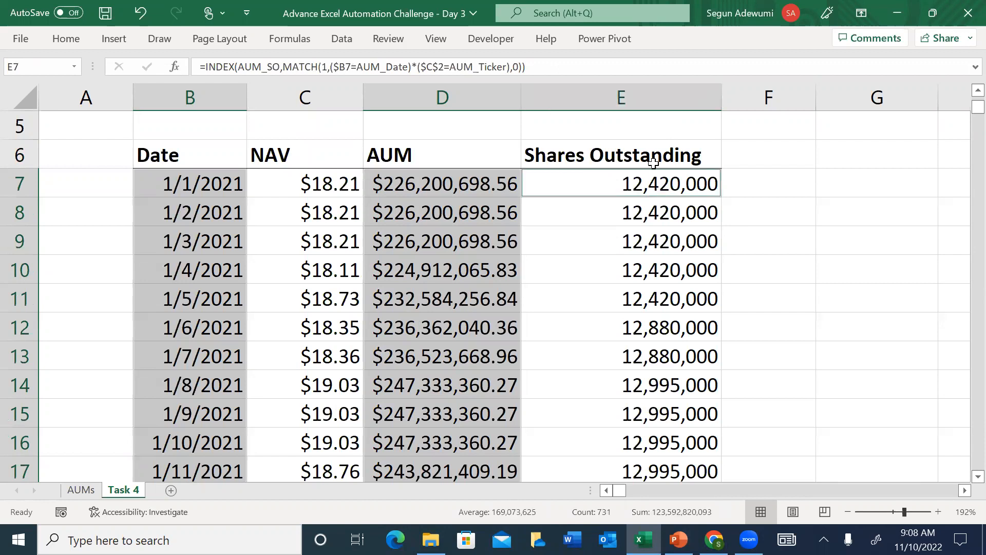
{"action": "left_click_drag", "start_coordinate": [631, 178], "coordinate": [633, 275]}
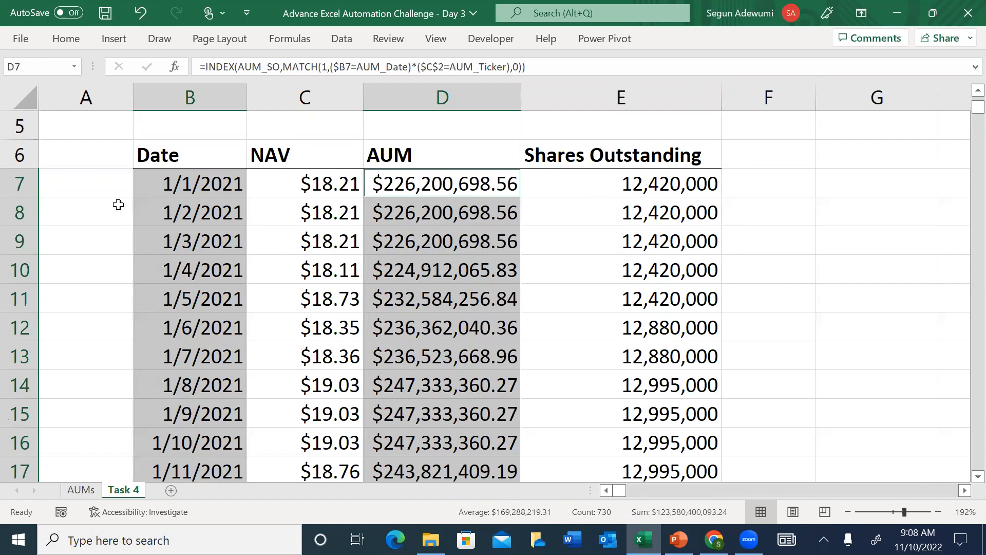
{"action": "left_click", "coordinate": [89, 193]}
{"action": "left_click", "coordinate": [179, 182]}
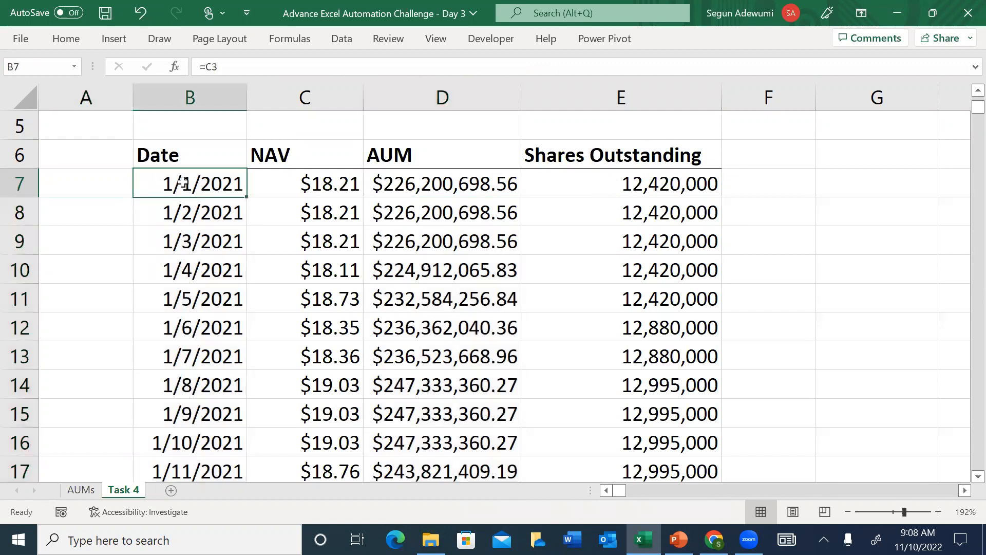
{"action": "key", "text": "ctrl+shift+Down"}
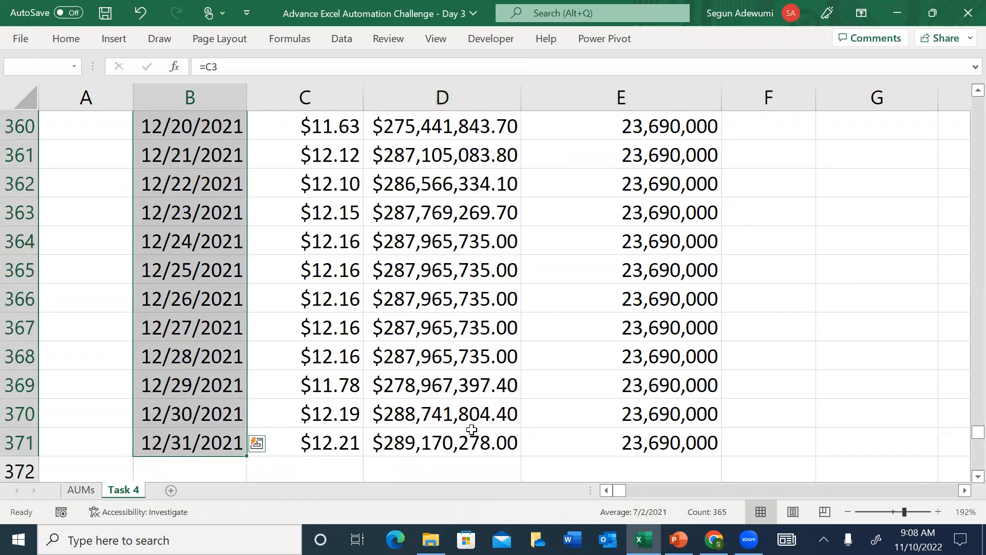
{"action": "left_click_drag", "start_coordinate": [466, 436], "coordinate": [393, 6]}
{"action": "left_click_drag", "start_coordinate": [449, 190], "coordinate": [192, 176]}
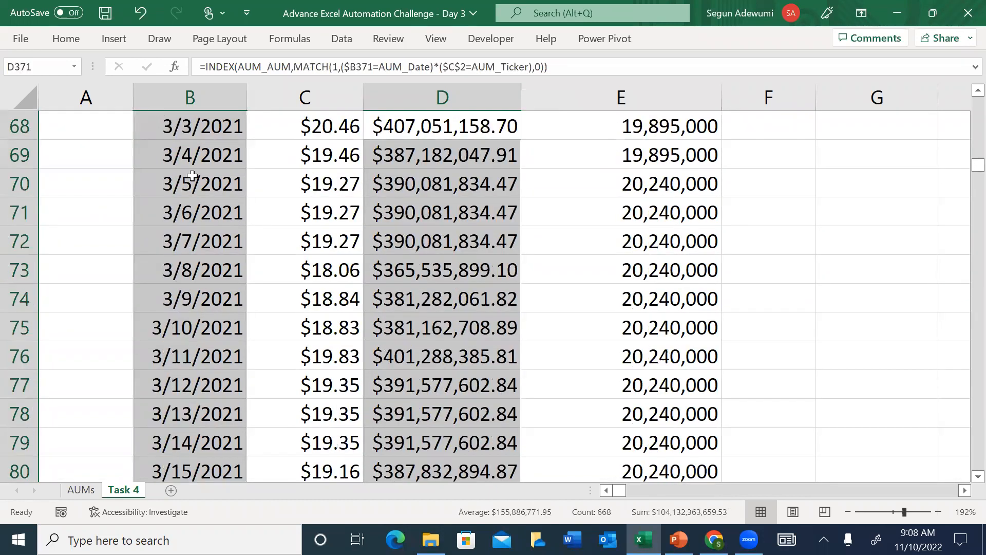
Step: Select the Date, AUM and Shares Outstanding values in columns B, D and E together, from row 7 to row 371, leaving out NAV
{"action": "left_click", "coordinate": [192, 175]}
{"action": "key", "text": "ctrl+Up"}
{"action": "key", "text": "Down"}
{"action": "key", "text": "ctrl+shift+Down"}
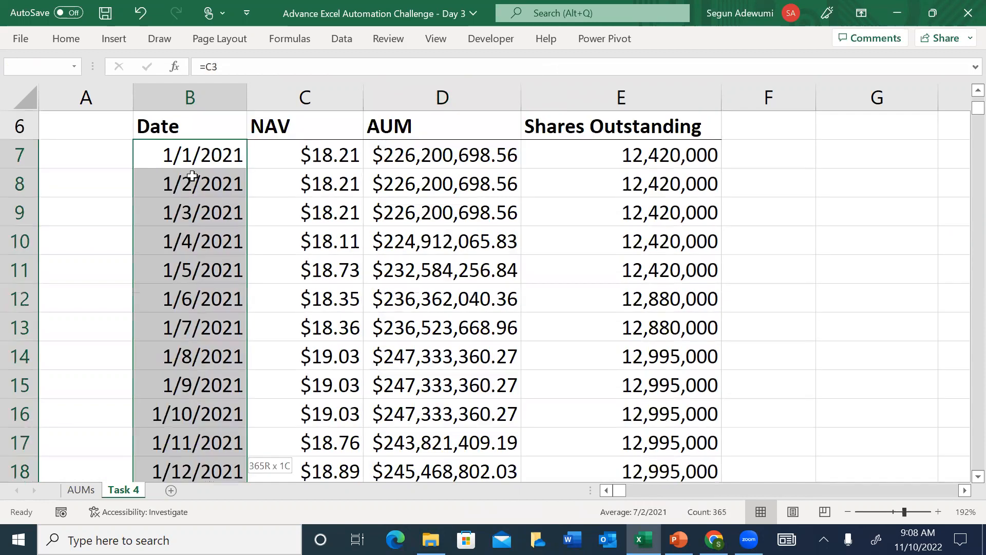
{"action": "left_click_drag", "start_coordinate": [466, 440], "coordinate": [611, 186]}
Step: Insert the recommended Line chart from the selected date, AUM and Shares Outstanding data
{"action": "left_click", "coordinate": [123, 34]}
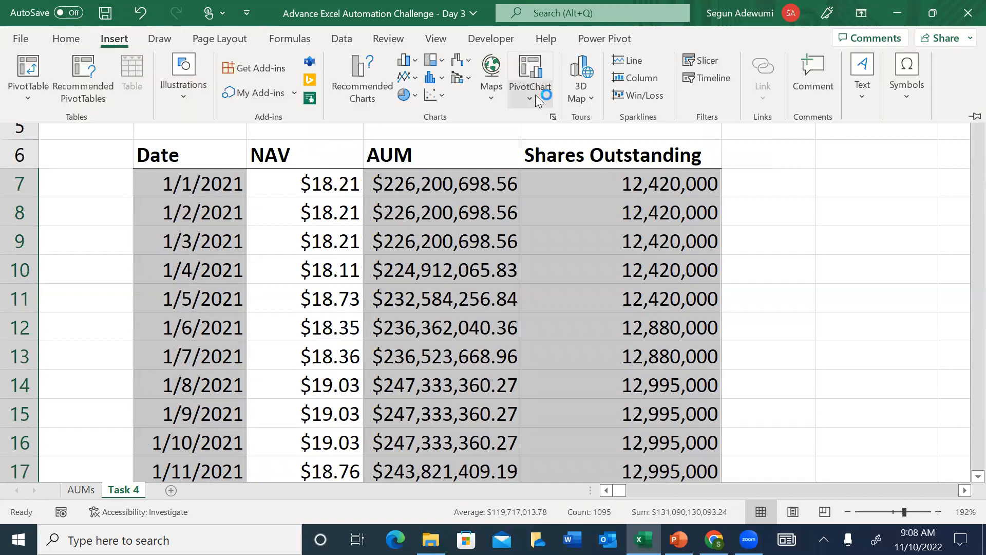
{"action": "left_click", "coordinate": [553, 117]}
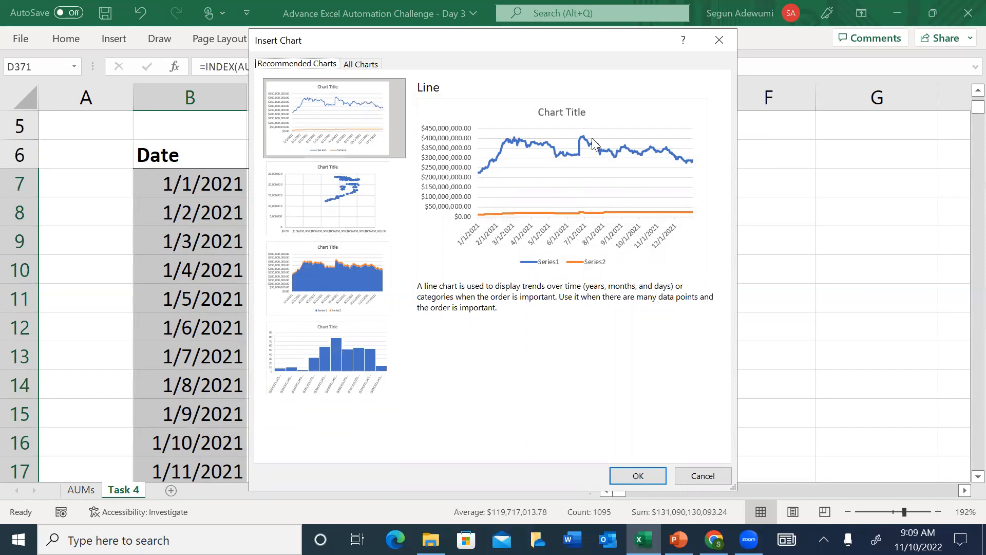
{"action": "left_click", "coordinate": [639, 474]}
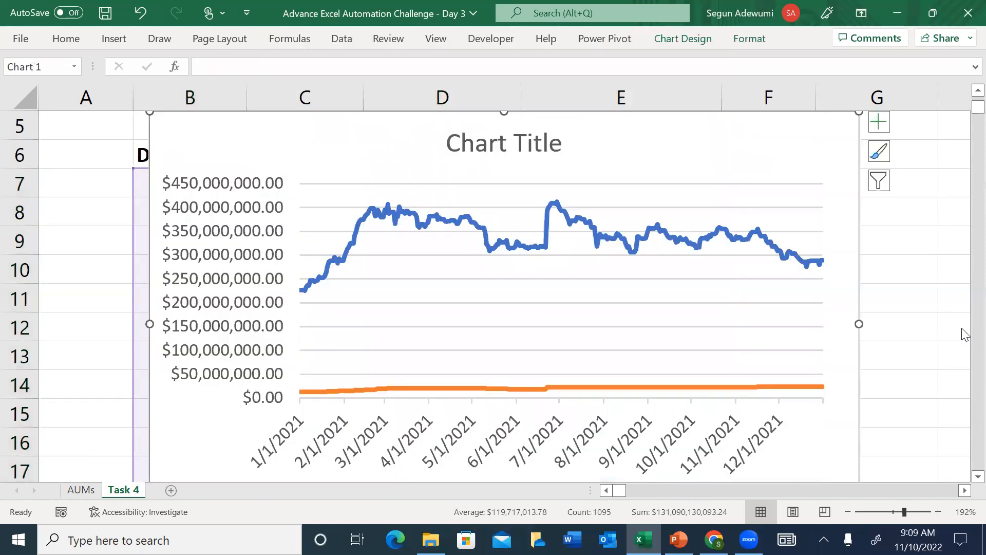
{"action": "left_click", "coordinate": [774, 441]}
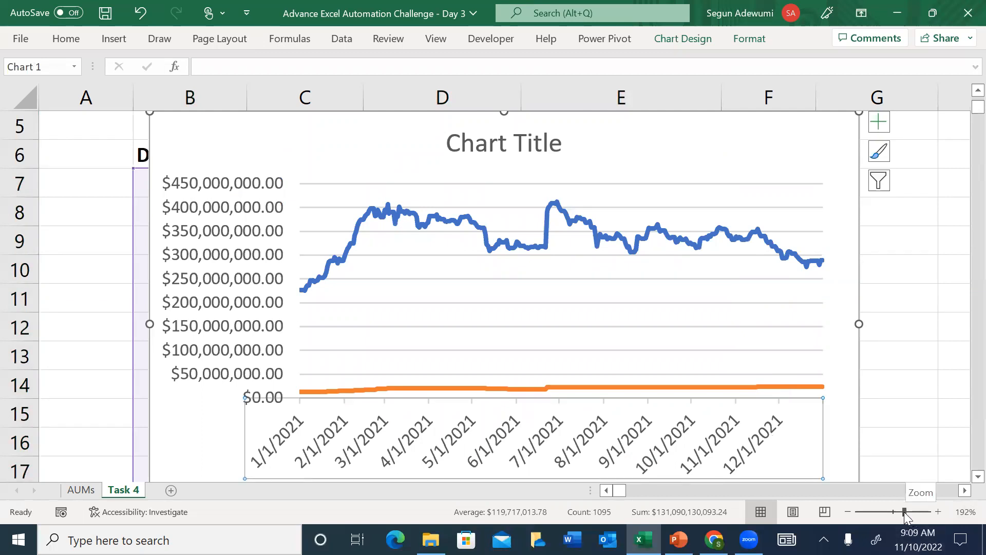
Step: Move the line chart beside the table under the Chart Here label and enlarge it to span columns F to O, down to about row 22
{"action": "left_click_drag", "start_coordinate": [905, 513], "coordinate": [894, 512]}
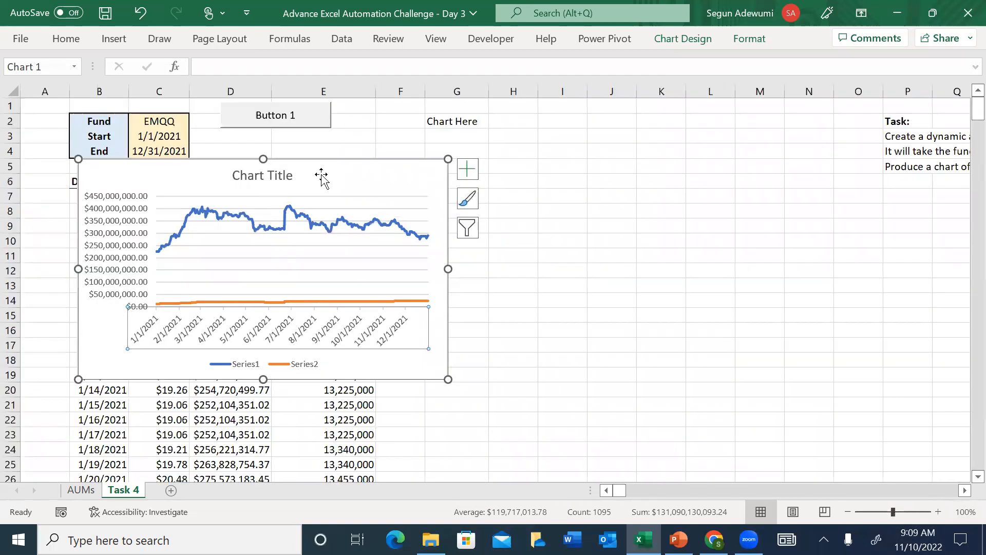
{"action": "left_click_drag", "start_coordinate": [334, 173], "coordinate": [642, 160]}
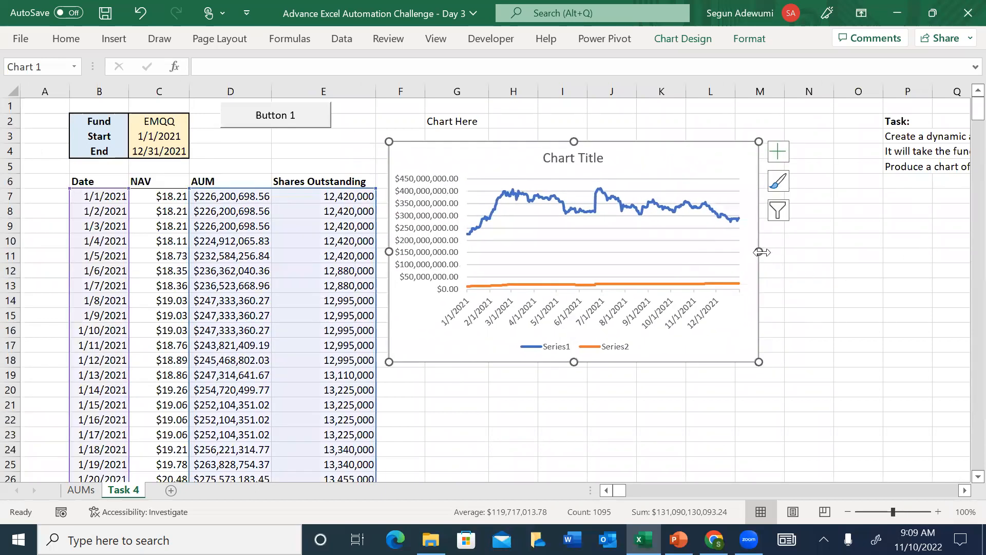
{"action": "left_click_drag", "start_coordinate": [763, 251], "coordinate": [881, 250]}
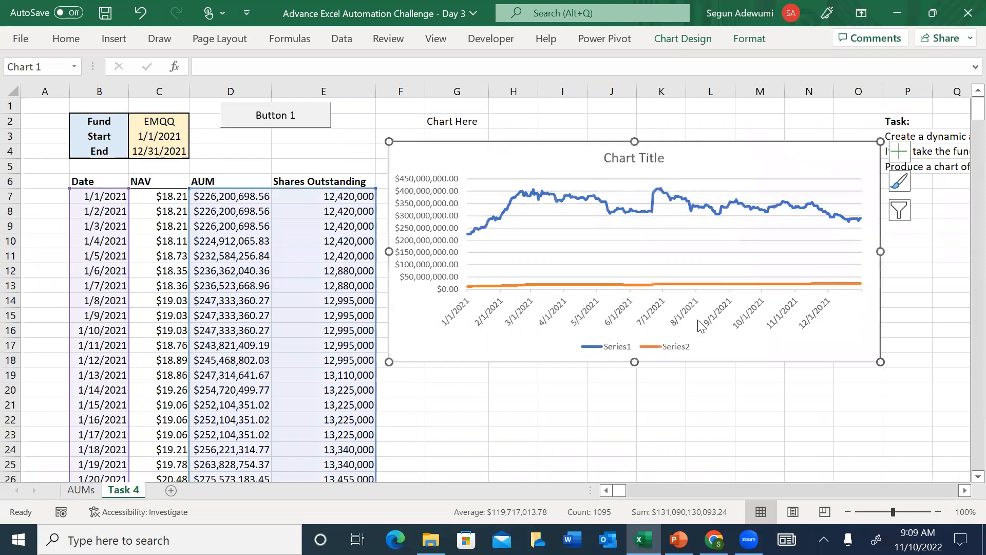
{"action": "left_click_drag", "start_coordinate": [634, 362], "coordinate": [634, 420]}
{"action": "left_click", "coordinate": [299, 139]}
{"action": "left_click_drag", "start_coordinate": [316, 163], "coordinate": [330, 152]}
{"action": "left_click", "coordinate": [246, 165]}
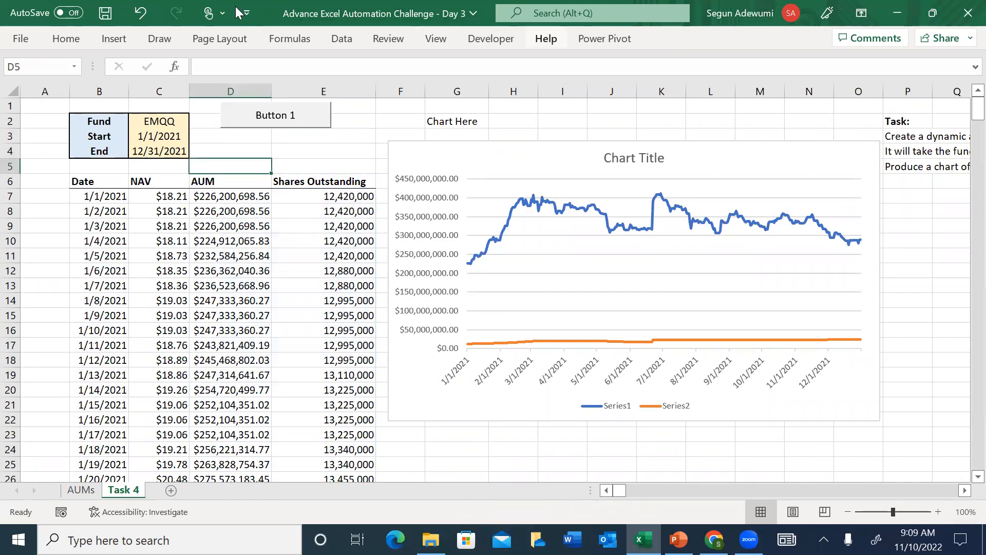
Step: Hide the gridlines on the Task 4 sheet
{"action": "left_click", "coordinate": [436, 39]}
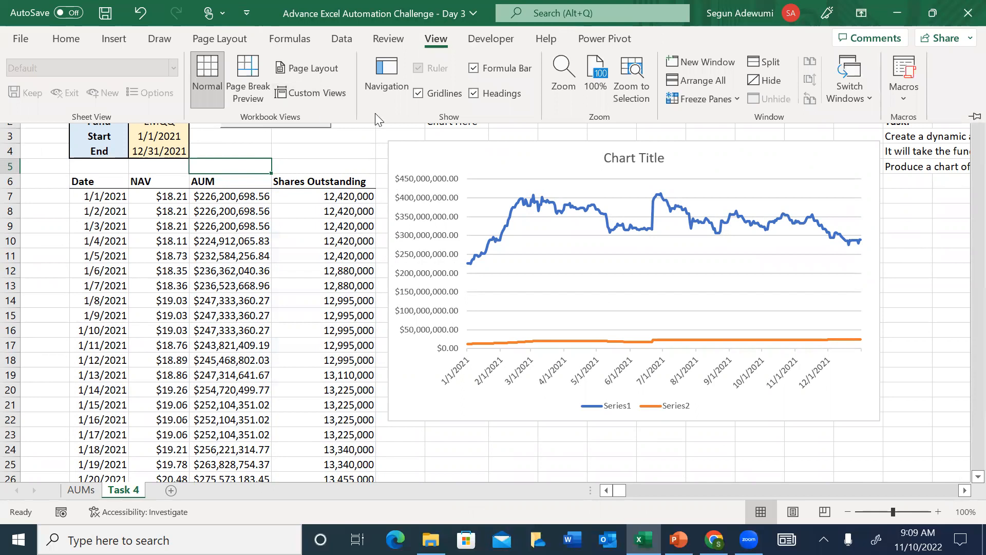
{"action": "left_click", "coordinate": [418, 94]}
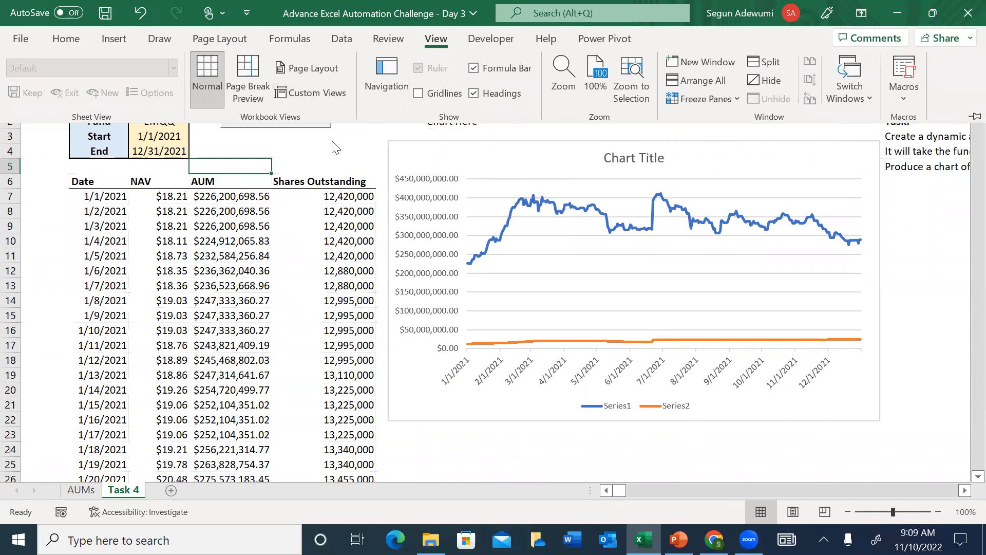
{"action": "left_click", "coordinate": [408, 119]}
{"action": "left_click", "coordinate": [414, 117]}
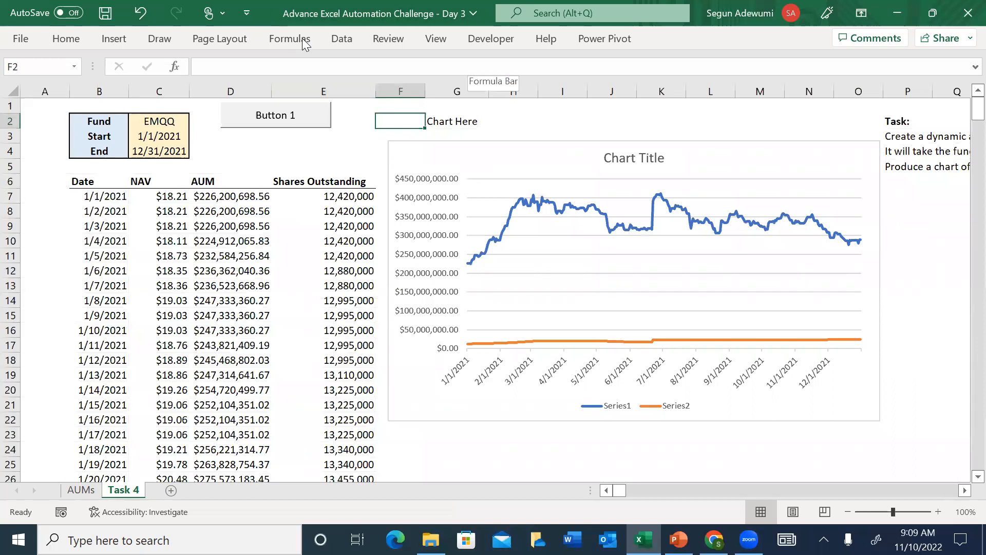
Step: Show the sheet's gridlines again and hide them once more
{"action": "key", "text": "alt"}
{"action": "key", "text": "w"}
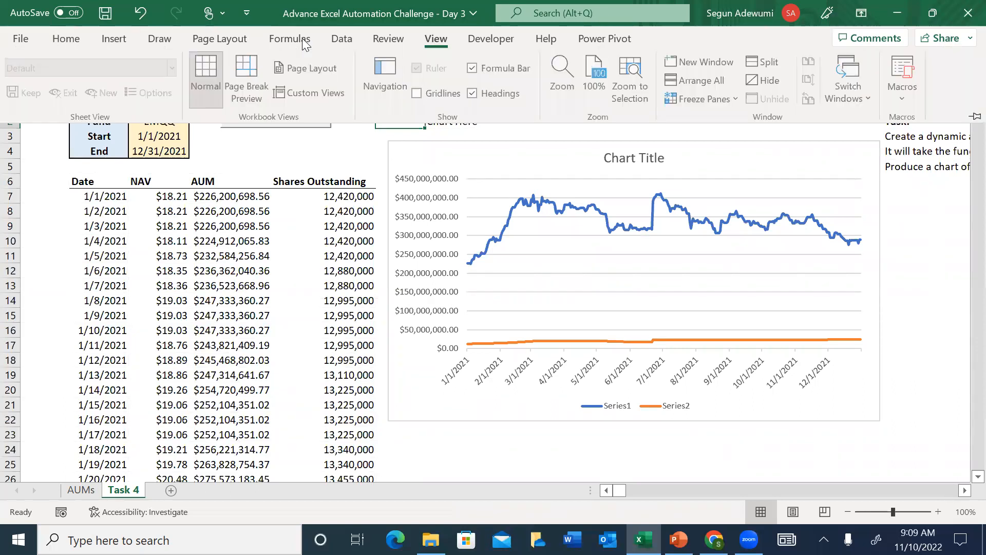
{"action": "key", "text": "v"}
{"action": "key", "text": "g"}
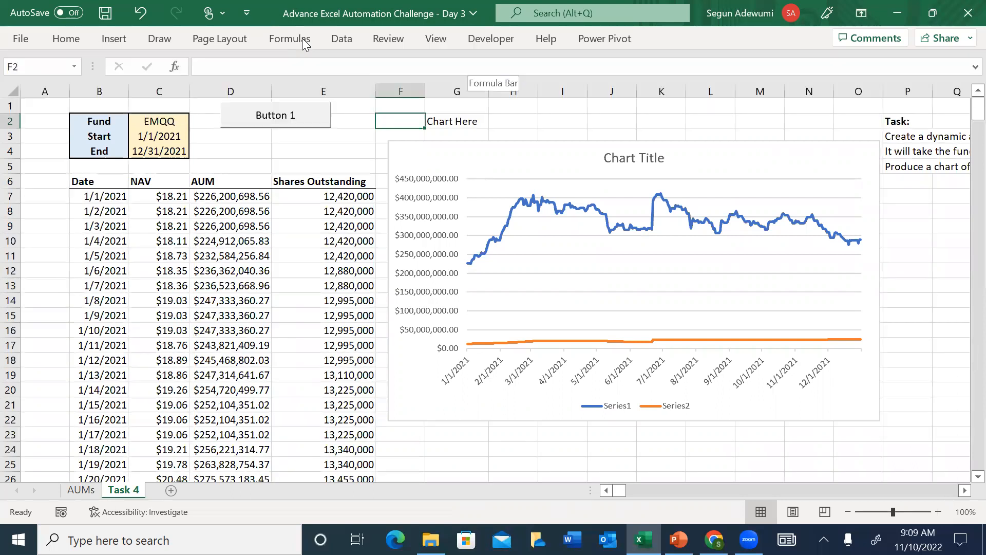
{"action": "key", "text": "alt"}
{"action": "key", "text": "w"}
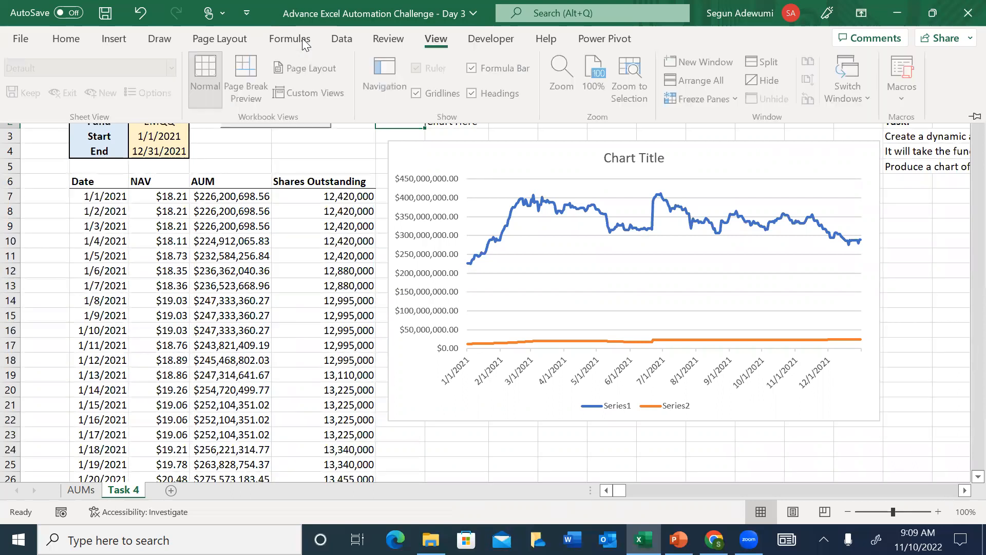
{"action": "key", "text": "v"}
{"action": "key", "text": "g"}
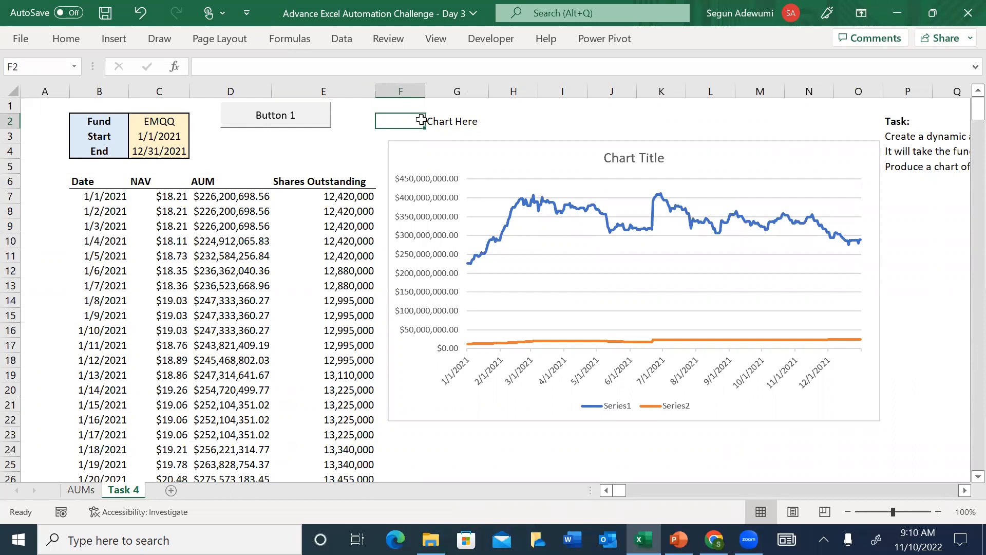
Step: Delete the Chart Here placeholder in G2 and enter the heading AUM VERSUS SHARES OUTSTANDING CHART in G3
{"action": "key", "text": "Right"}
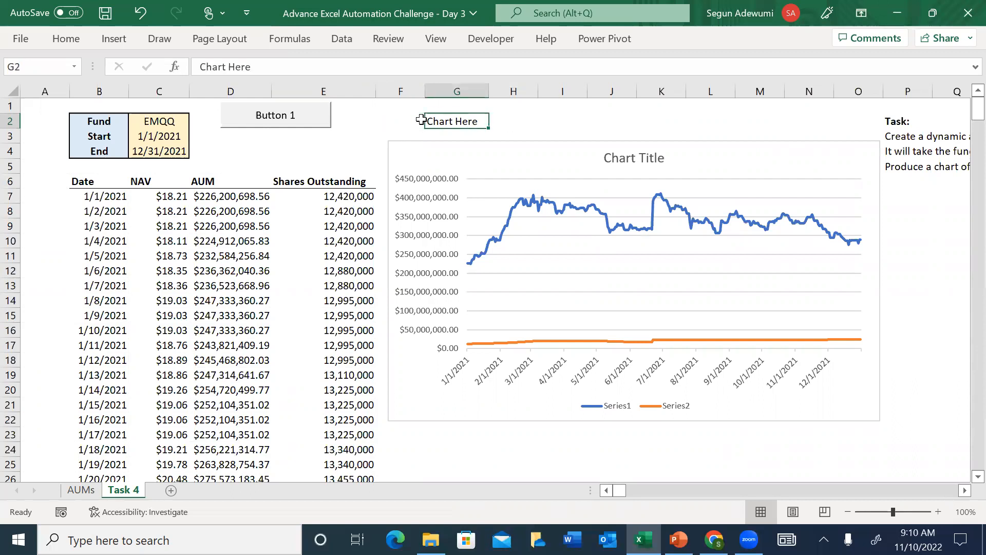
{"action": "key", "text": "Left"}
{"action": "key", "text": "Right"}
{"action": "key", "text": "Down"}
{"action": "key", "text": "Up"}
{"action": "key", "text": "Delete"}
{"action": "key", "text": "Down"}
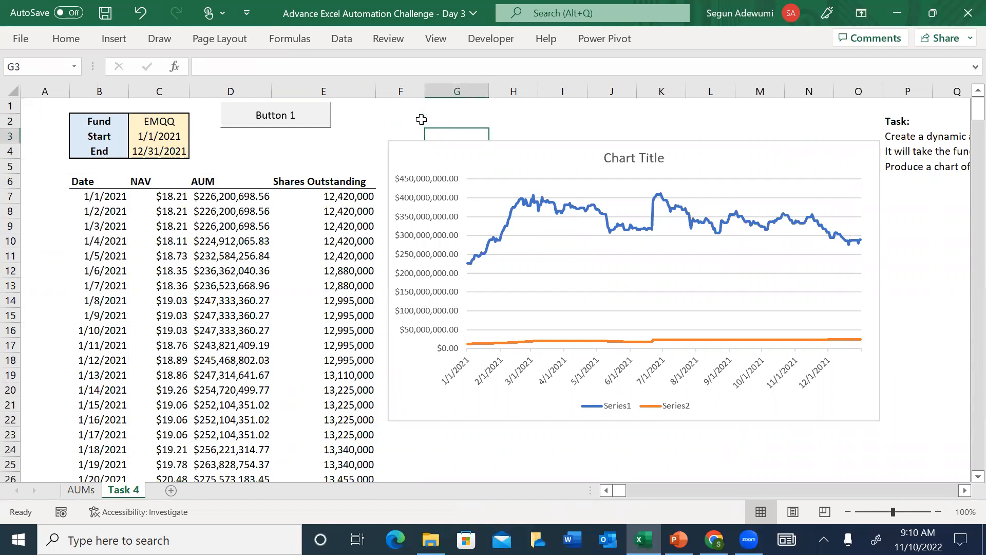
{"action": "type", "text": "AUM VERSUS"}
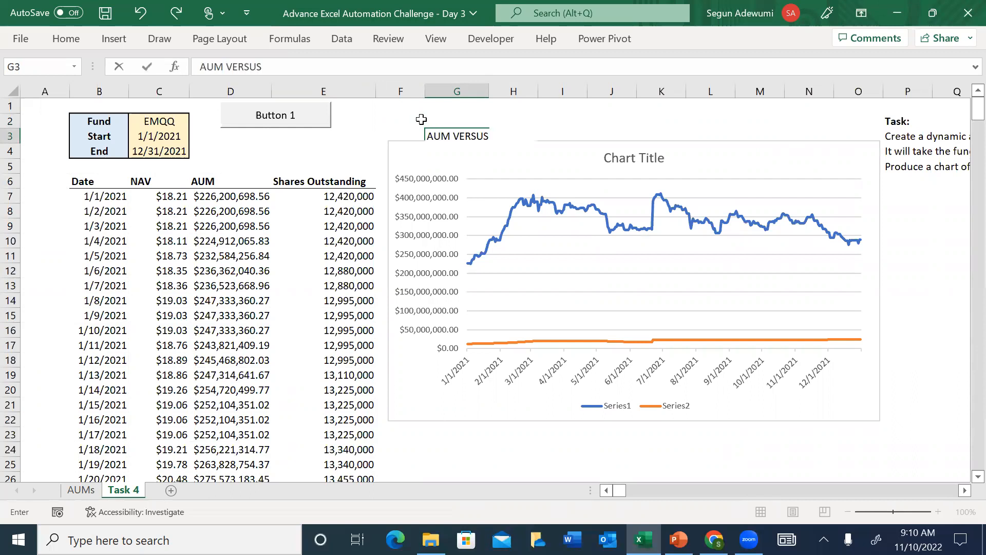
{"action": "type", "text": " ShARES OUTSTANDING"}
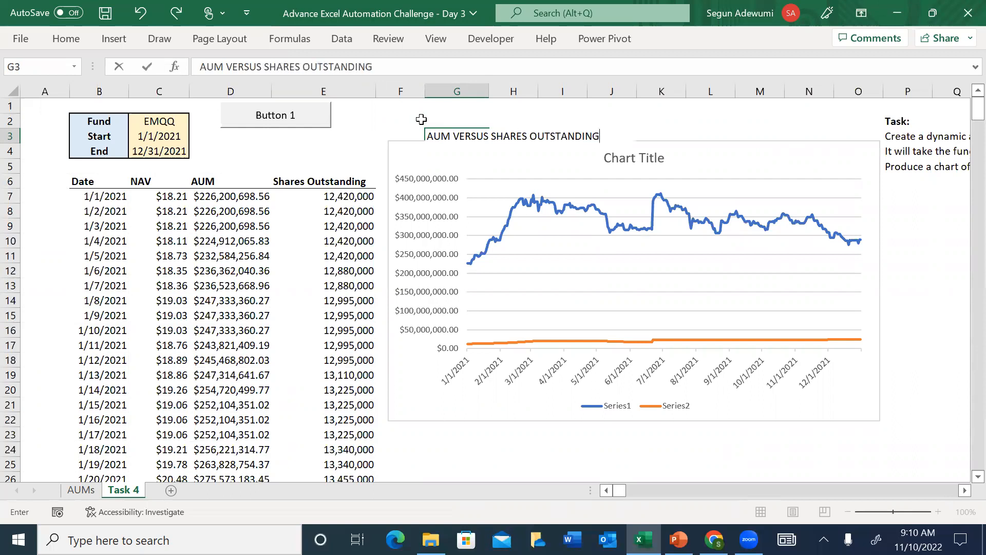
{"action": "type", "text": " CHARTG"}
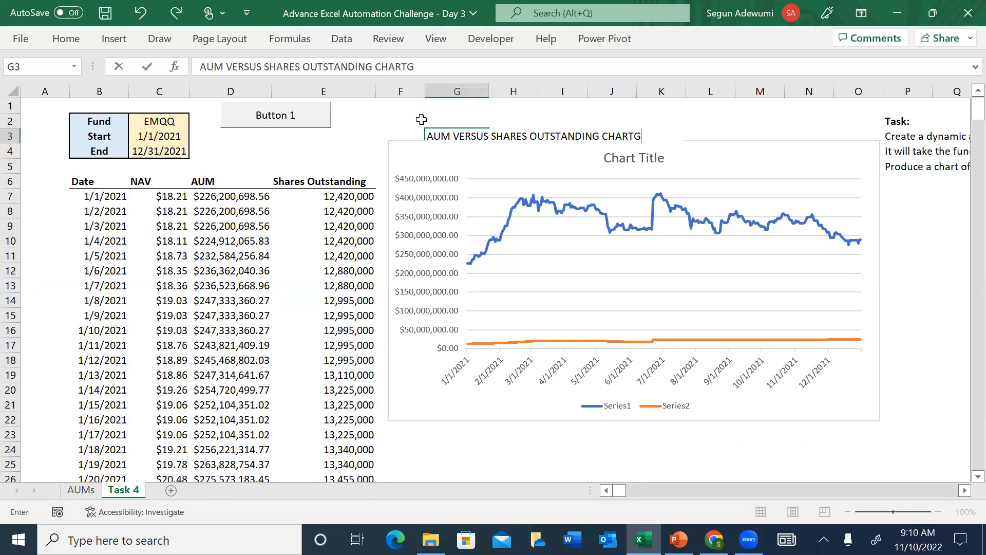
{"action": "key", "text": "ctrl+Return"}
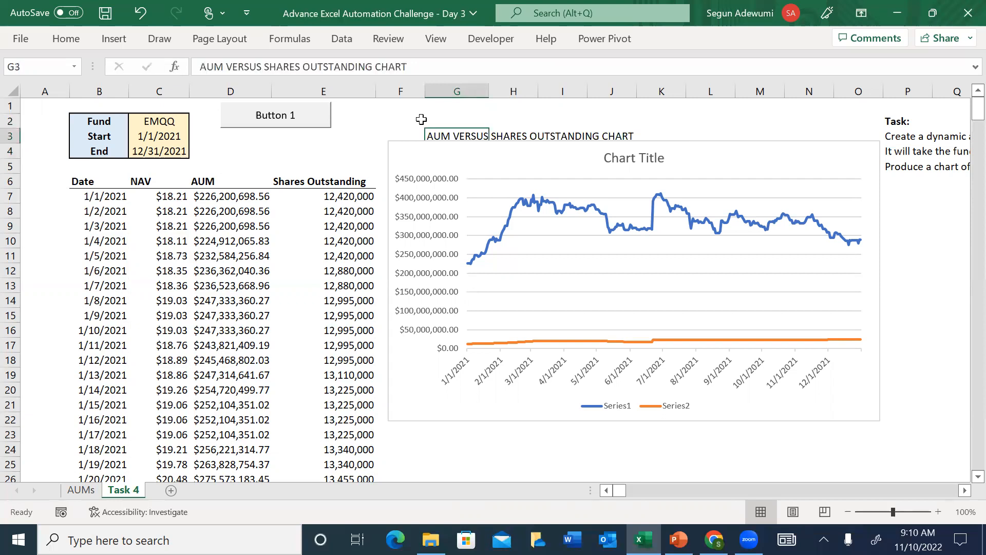
Step: Move the chart down clear of the row 3 heading and align the heading across F3:O3 with Center Across Selection
{"action": "left_click_drag", "start_coordinate": [448, 150], "coordinate": [453, 171]}
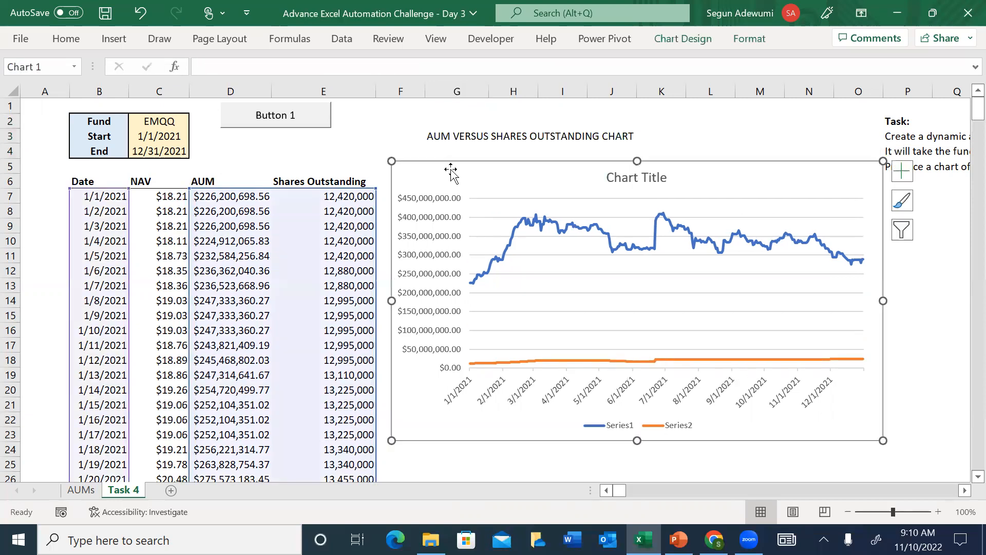
{"action": "left_click", "coordinate": [410, 135]}
{"action": "key", "text": "shift+Right"}
{"action": "key", "text": "shift+Right"}
{"action": "key", "text": "shift+Right"}
{"action": "key", "text": "shift+Right"}
{"action": "key", "text": "shift+Right"}
{"action": "key", "text": "shift+Right"}
{"action": "key", "text": "shift+Right"}
{"action": "key", "text": "shift+Right"}
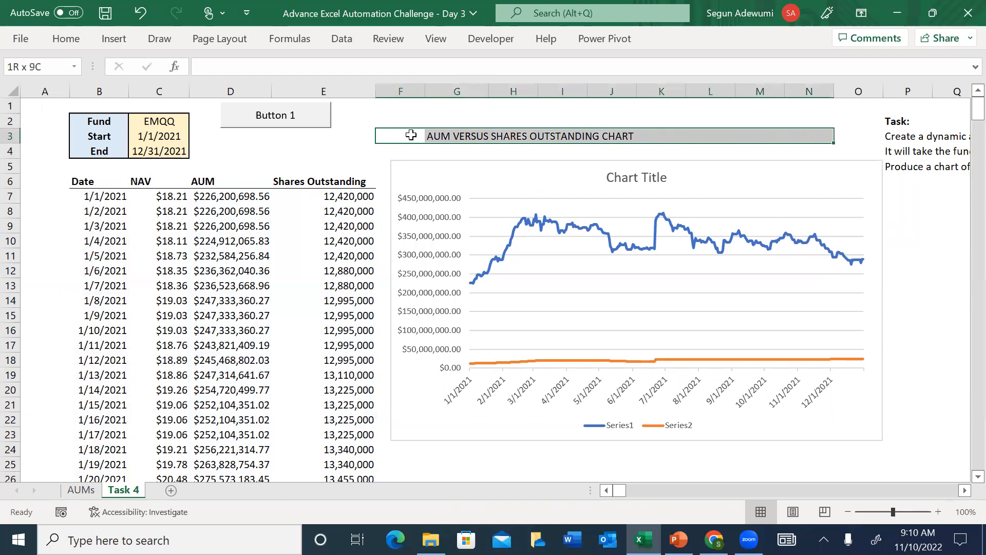
{"action": "key", "text": "shift+Right"}
{"action": "key", "text": "shift+Right"}
{"action": "key", "text": "shift+Left"}
{"action": "key", "text": "ctrl+1"}
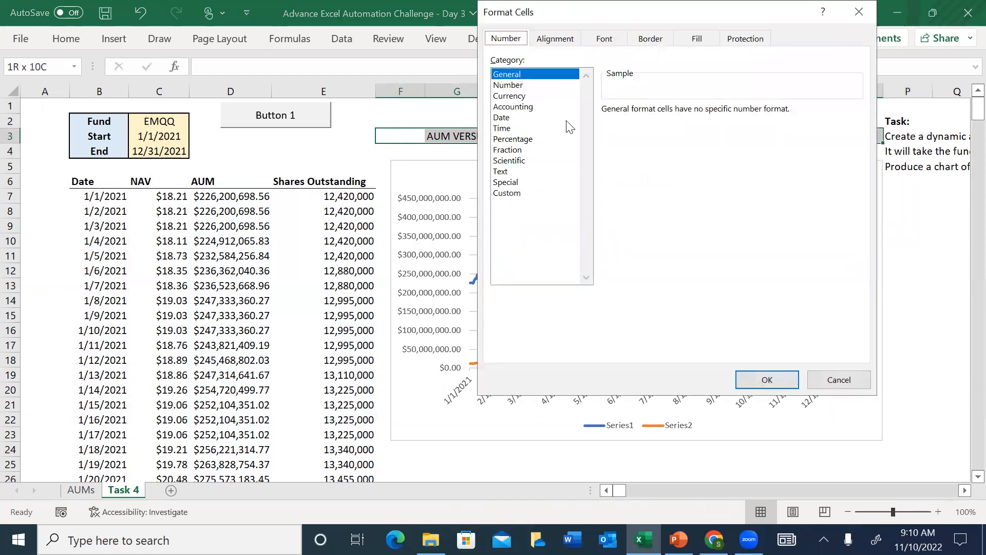
{"action": "key", "text": "ctrl+Tab"}
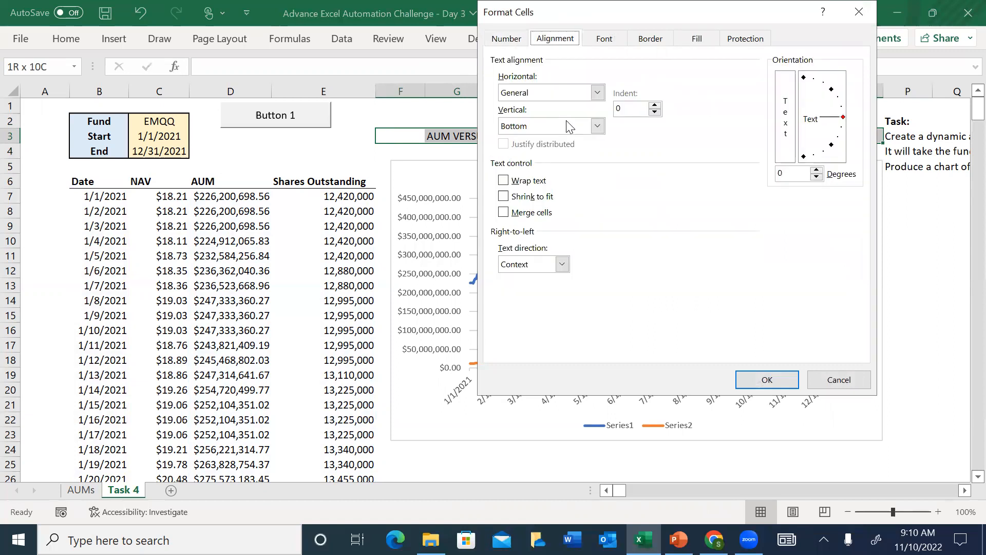
{"action": "left_click", "coordinate": [593, 92]}
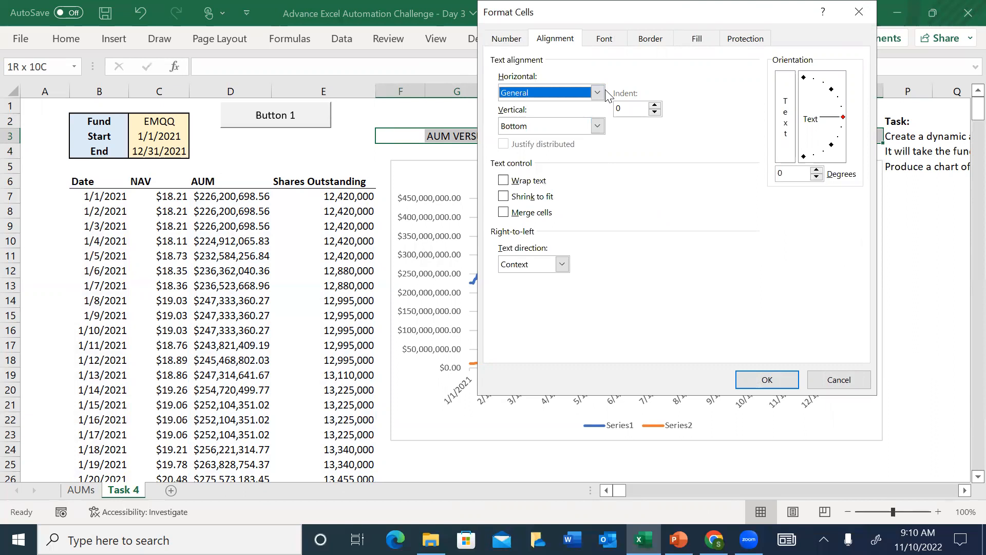
{"action": "left_click", "coordinate": [597, 93]}
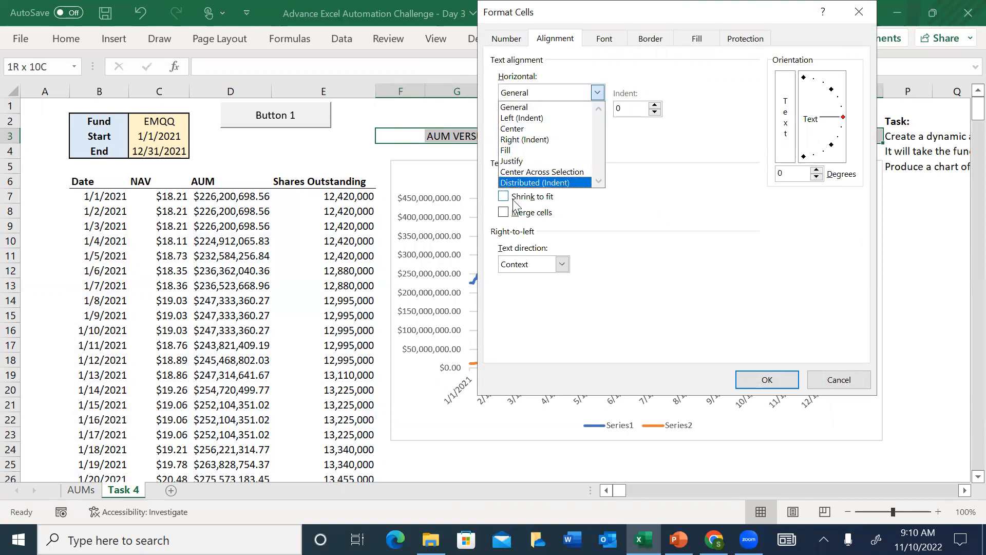
{"action": "left_click", "coordinate": [523, 175]}
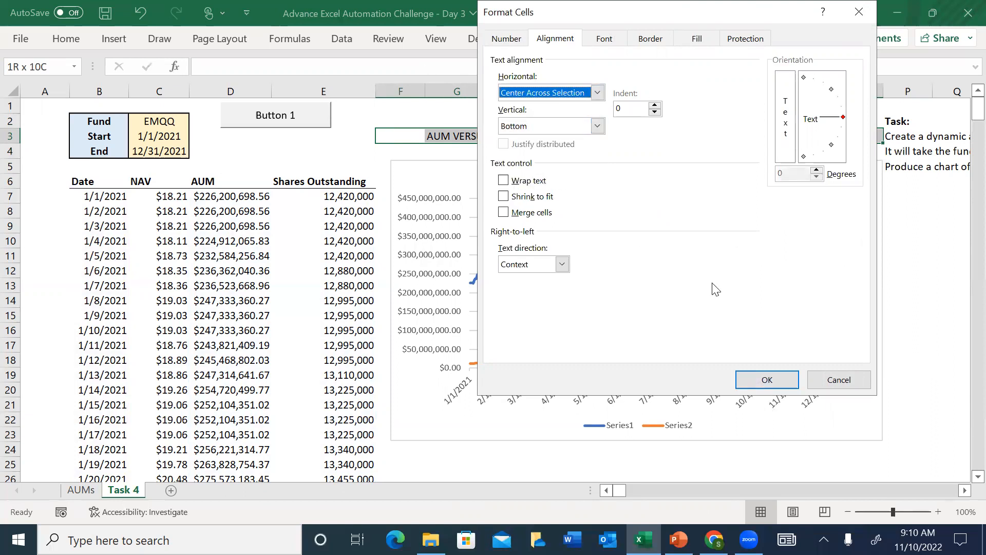
{"action": "left_click", "coordinate": [753, 383]}
Step: Give the heading in F3:O3 a black fill with bold white 16-point text, and move the chart up directly beneath it
{"action": "left_click", "coordinate": [56, 49]}
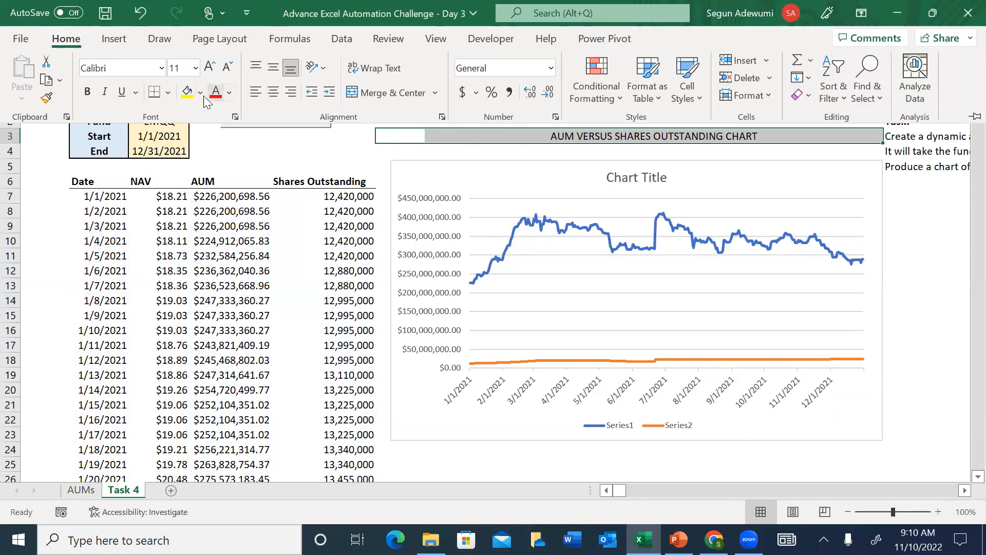
{"action": "left_click", "coordinate": [201, 93]}
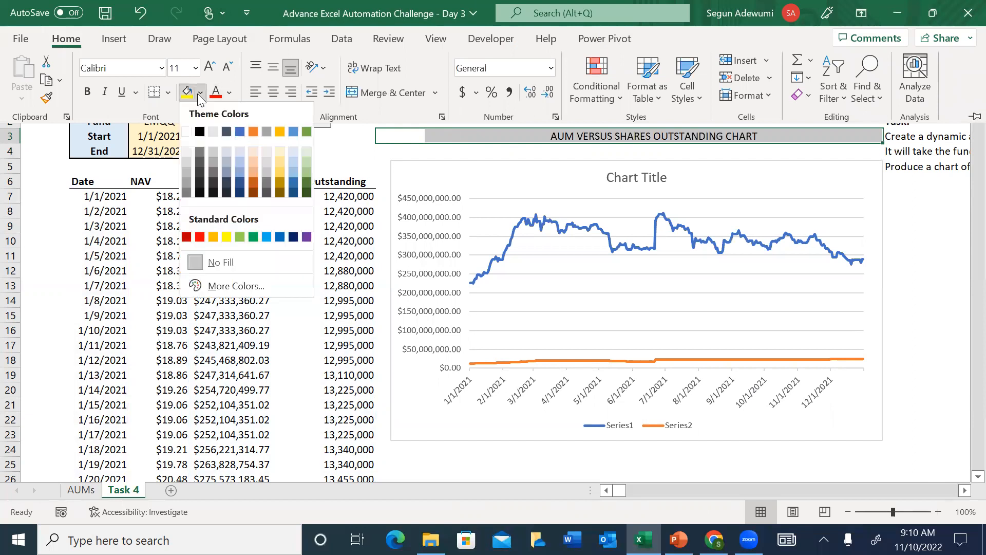
{"action": "left_click", "coordinate": [200, 194]}
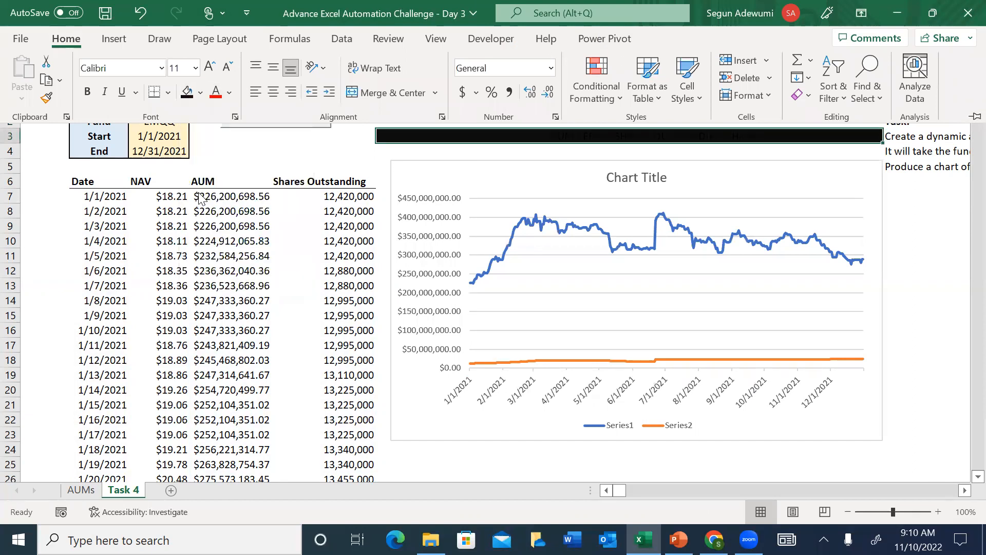
{"action": "left_click", "coordinate": [229, 93]}
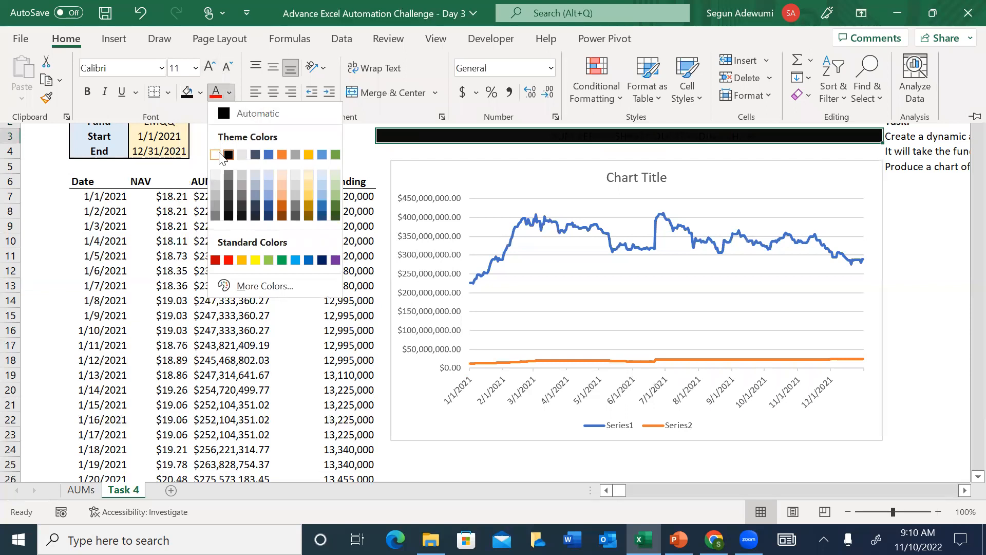
{"action": "left_click", "coordinate": [215, 155]}
{"action": "key", "text": "ctrl+b"}
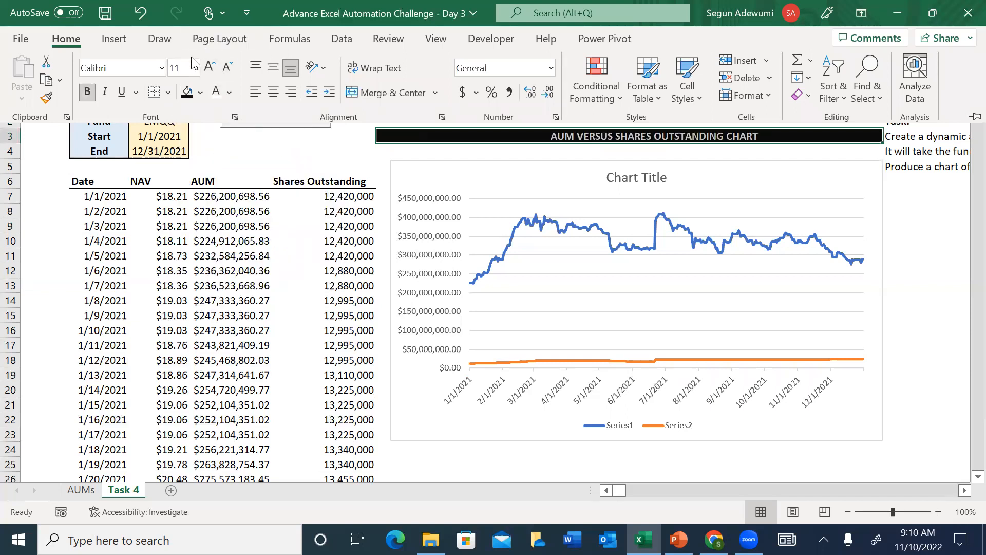
{"action": "left_click", "coordinate": [195, 68]}
{"action": "left_click", "coordinate": [182, 202]}
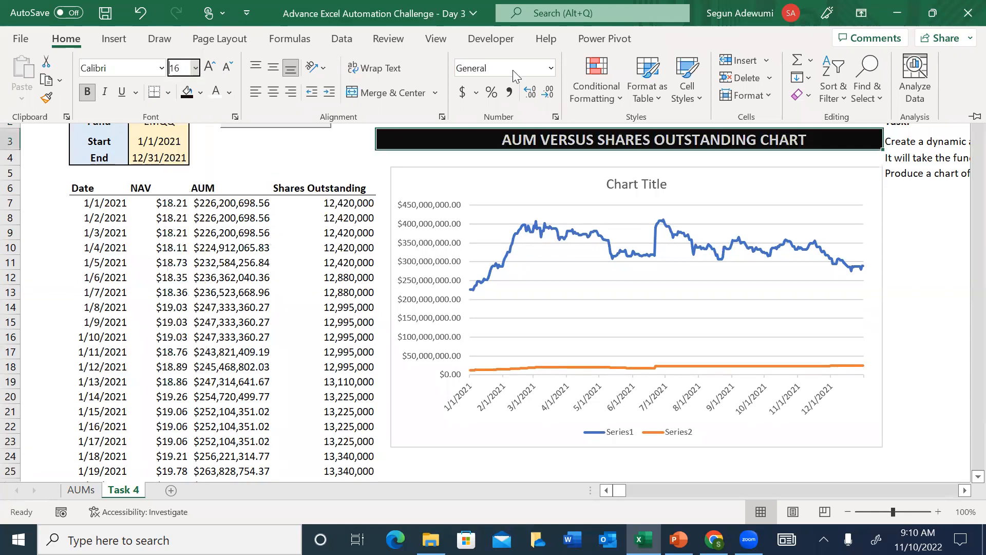
{"action": "left_click_drag", "start_coordinate": [501, 175], "coordinate": [500, 163]}
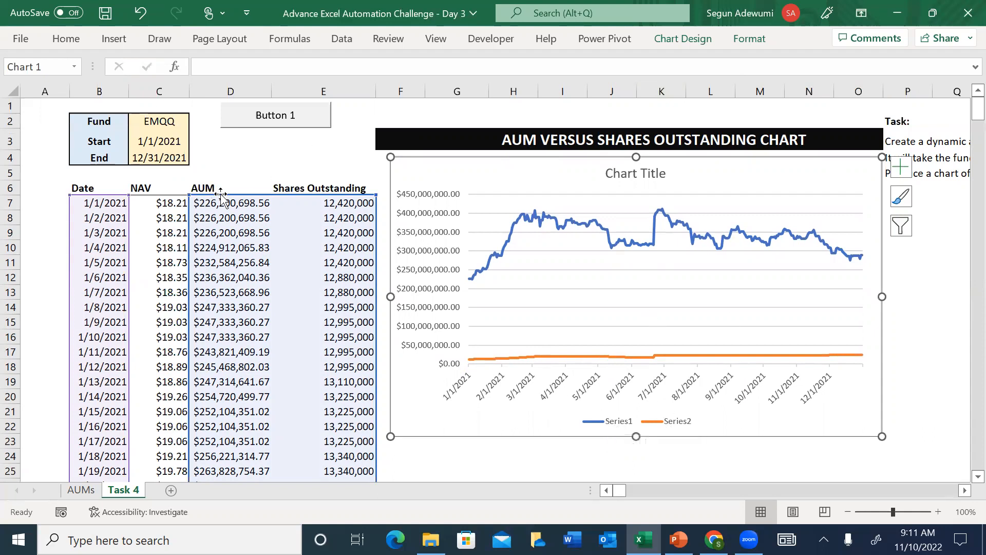
Step: Shift the chart's source range up to take in the row 6 headers, extend its end to row 371, and select the chart legend
{"action": "left_click_drag", "start_coordinate": [220, 195], "coordinate": [220, 186]}
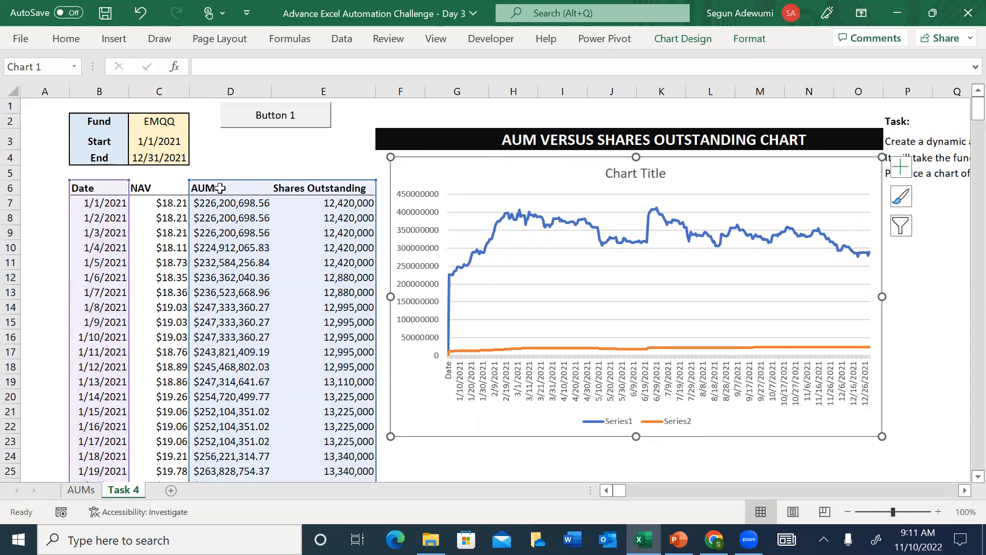
{"action": "left_click_drag", "start_coordinate": [964, 110], "coordinate": [964, 290]}
{"action": "mouse_move", "coordinate": [963, 446]}
{"action": "left_mouse_down"}
{"action": "mouse_move", "coordinate": [964, 495]}
{"action": "mouse_move", "coordinate": [964, 405]}
{"action": "mouse_move", "coordinate": [965, 436]}
{"action": "left_mouse_up"}
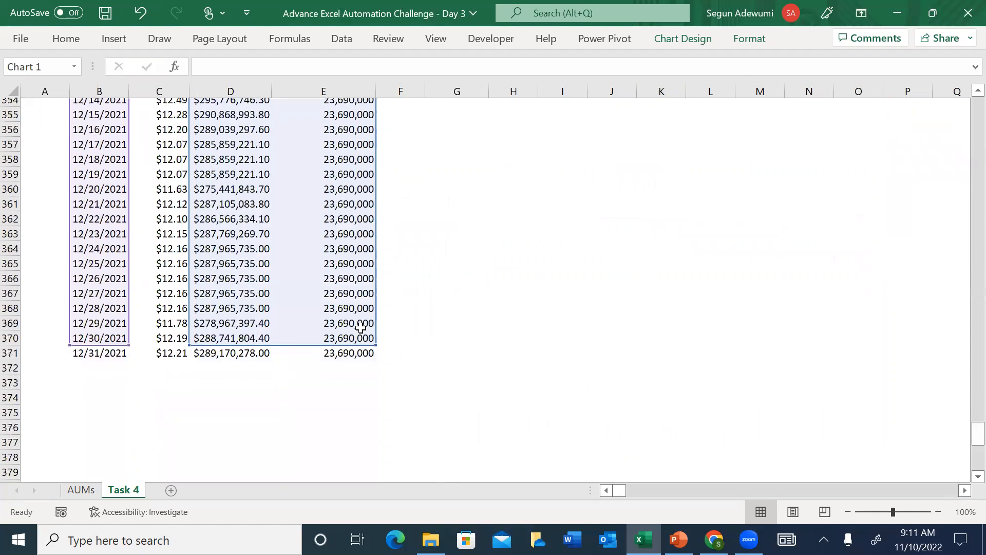
{"action": "left_click_drag", "start_coordinate": [375, 347], "coordinate": [373, 354]}
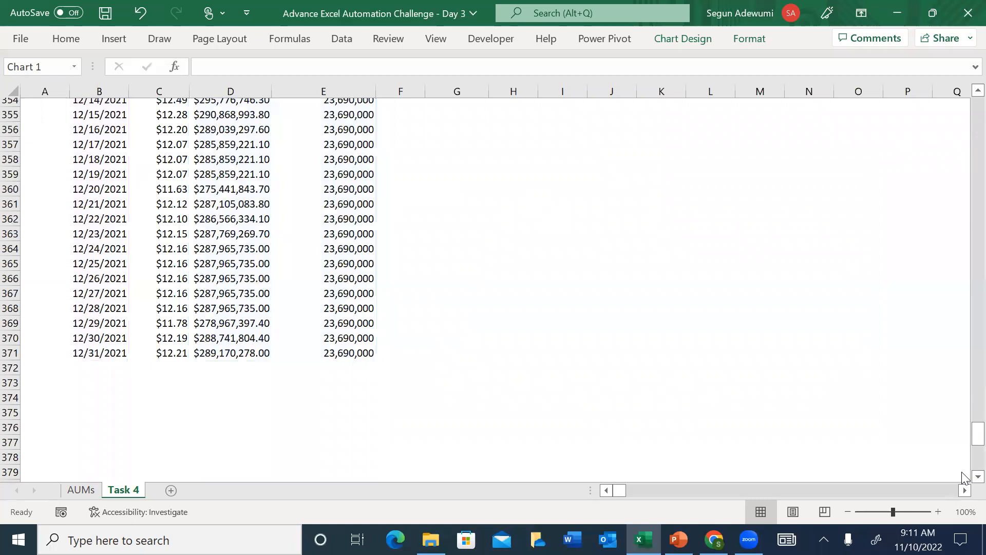
{"action": "left_click_drag", "start_coordinate": [978, 434], "coordinate": [978, 102]}
{"action": "left_click", "coordinate": [619, 423]}
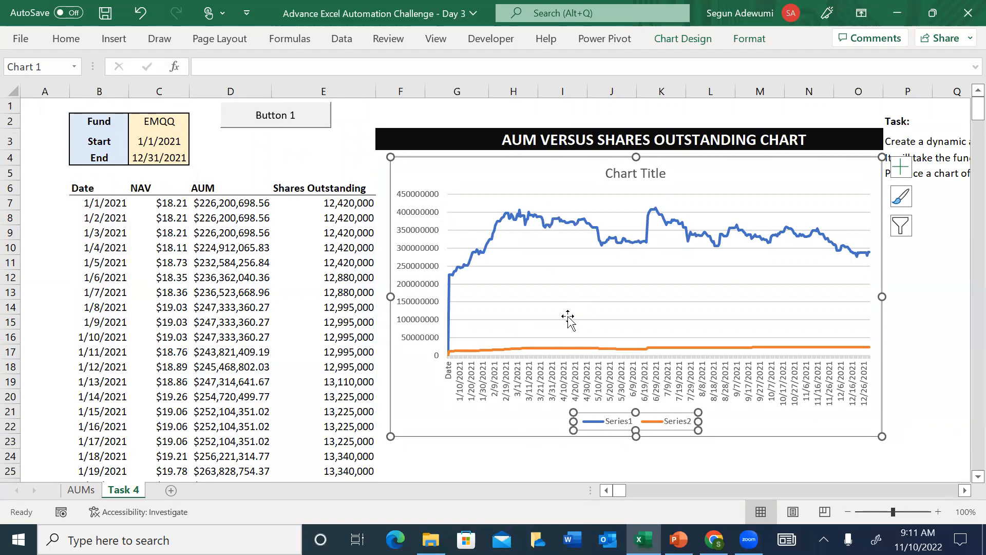
Step: Open the chart's data source and rename the first series AUM
{"action": "left_click", "coordinate": [416, 406]}
{"action": "right_click", "coordinate": [416, 406]}
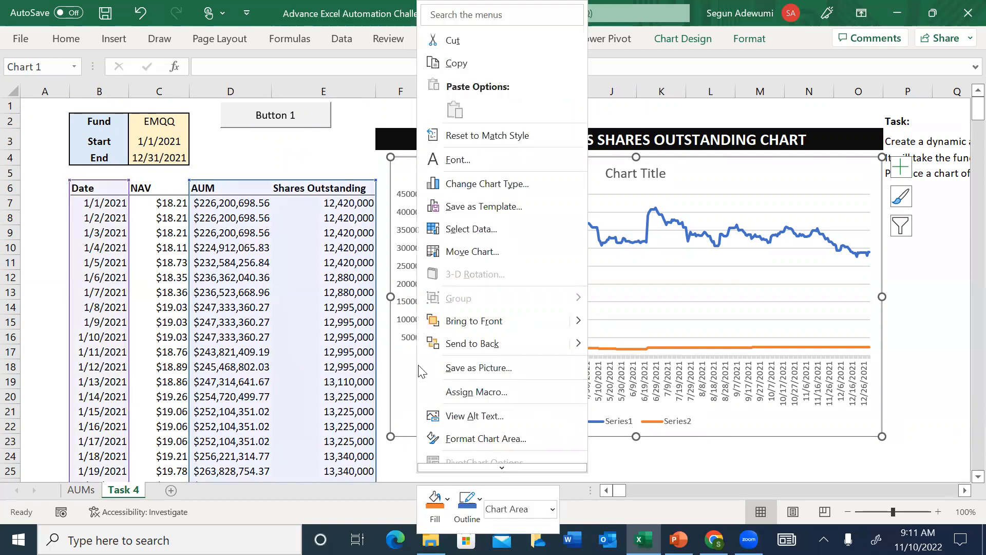
{"action": "left_click", "coordinate": [512, 232]}
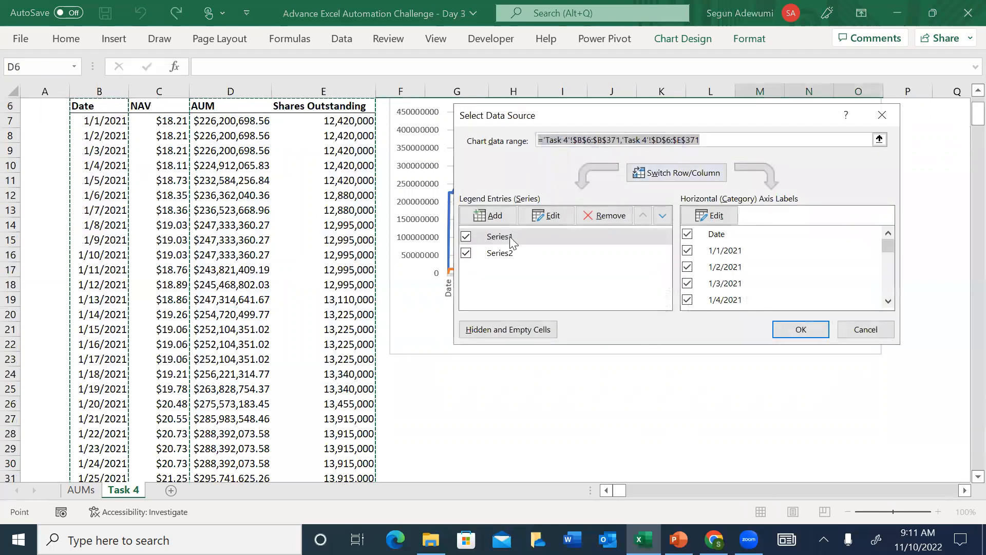
{"action": "left_click", "coordinate": [511, 238]}
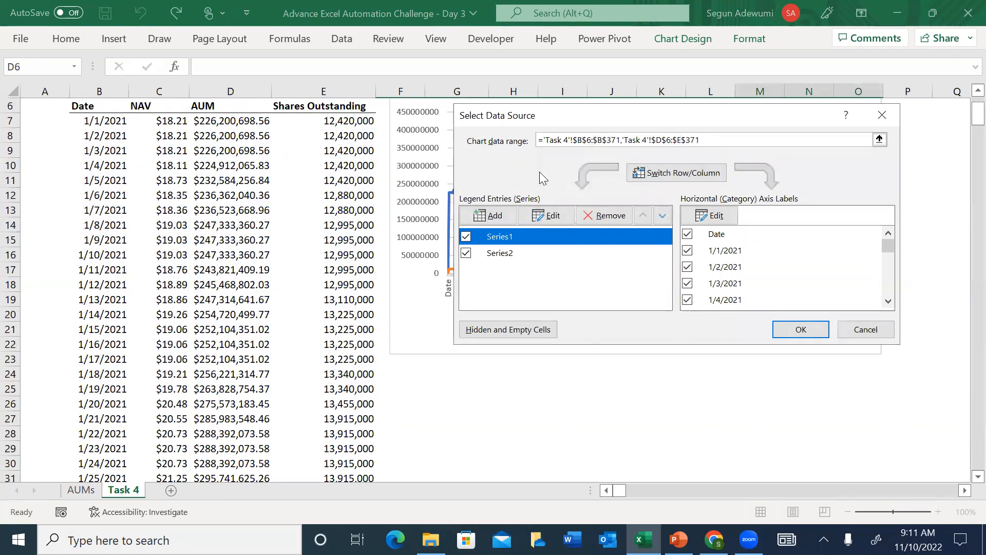
{"action": "left_click", "coordinate": [547, 215]}
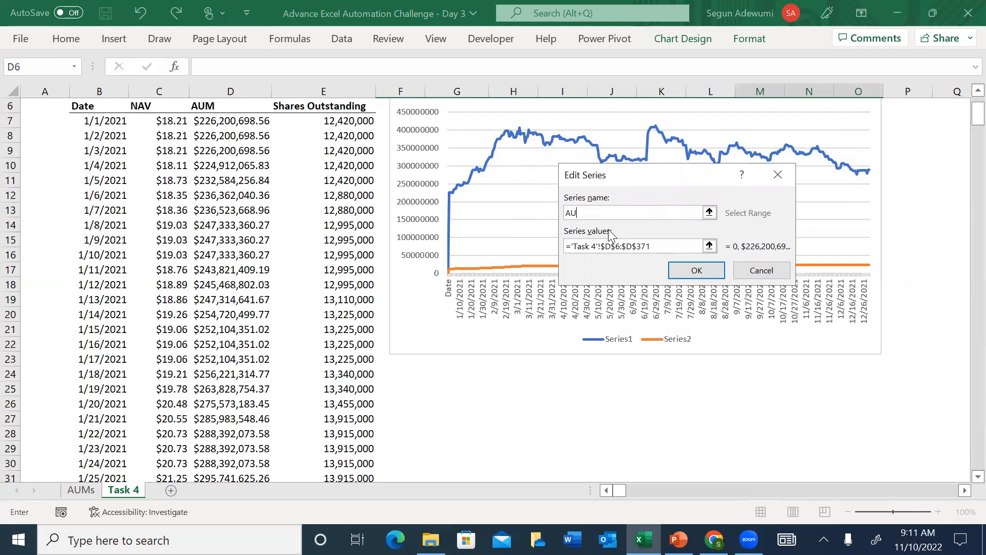
{"action": "left_click", "coordinate": [696, 270]}
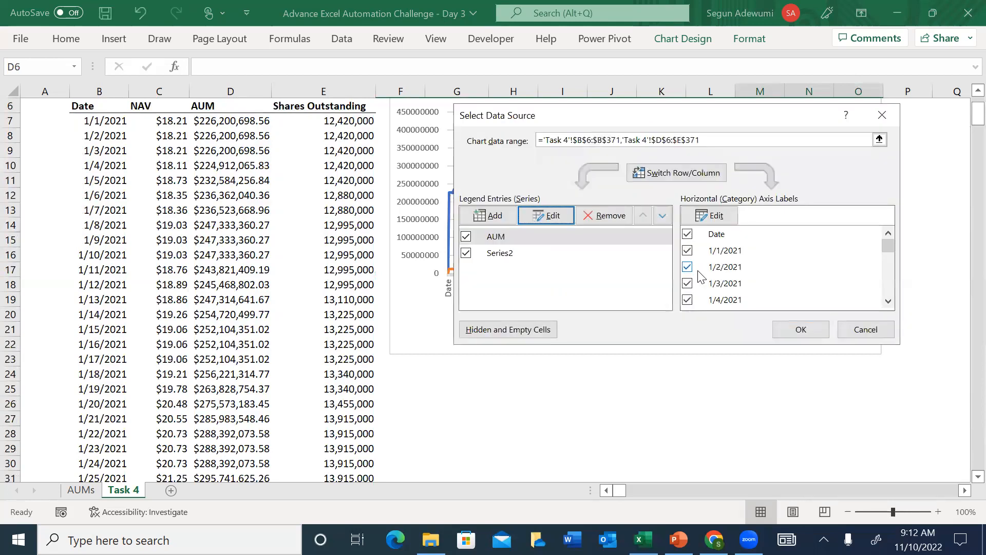
Step: Rename the second series Shares Outstanding and apply the chart's data source changes
{"action": "left_click", "coordinate": [523, 255]}
{"action": "left_click", "coordinate": [557, 213]}
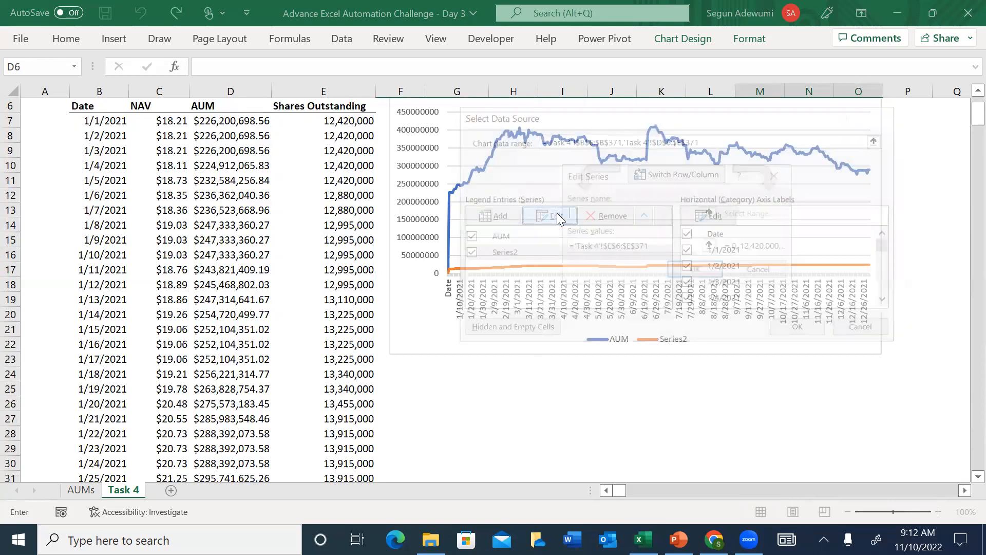
{"action": "type", "text": "S"}
{"action": "key", "text": "Up"}
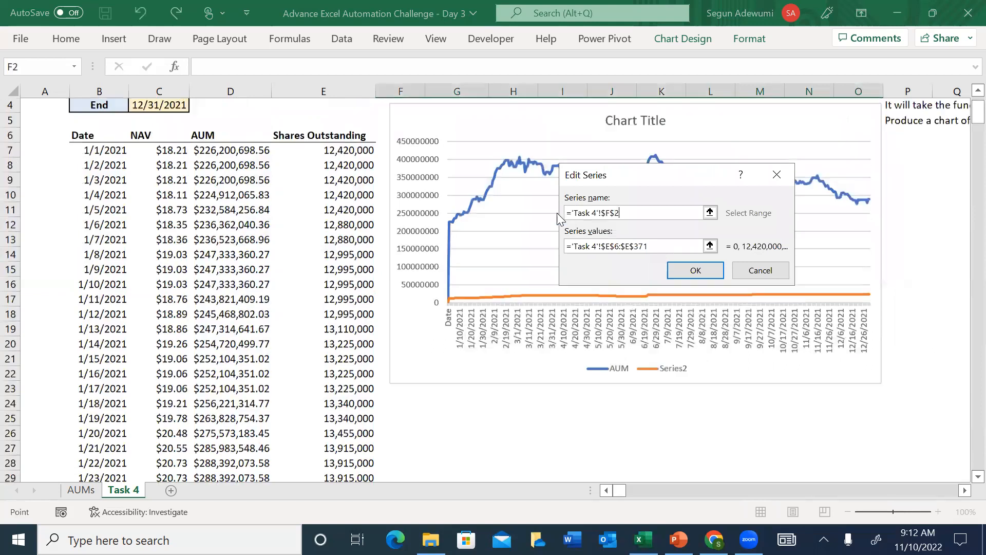
{"action": "type", "text": "h"}
{"action": "key", "text": "BackSpace"}
{"action": "key", "text": "BackSpace"}
{"action": "key", "text": "BackSpace"}
{"action": "key", "text": "BackSpace"}
{"action": "key", "text": "BackSpace"}
{"action": "key", "text": "BackSpace"}
{"action": "key", "text": "BackSpace"}
{"action": "key", "text": "BackSpace"}
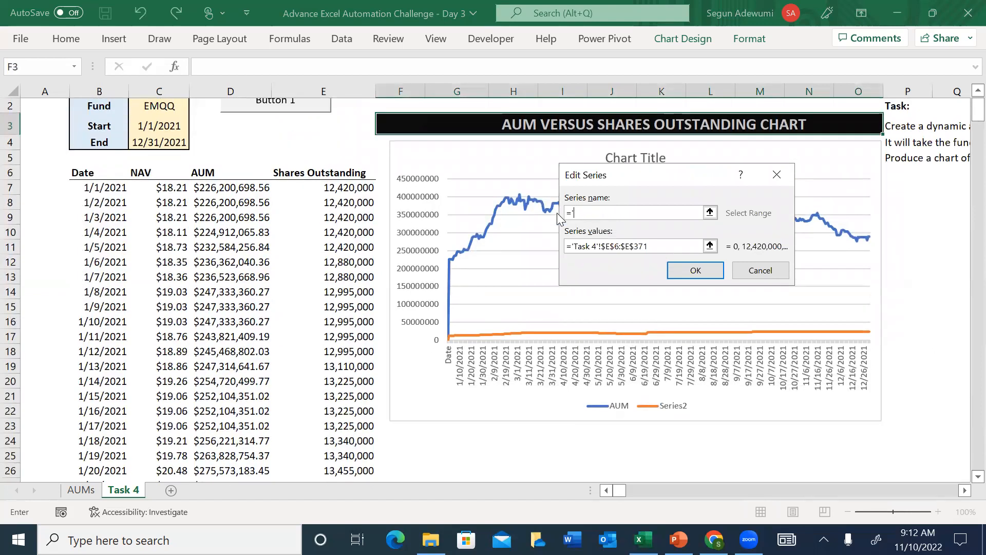
{"action": "type", "text": "shares Outstanding"}
{"action": "left_click", "coordinate": [696, 271]}
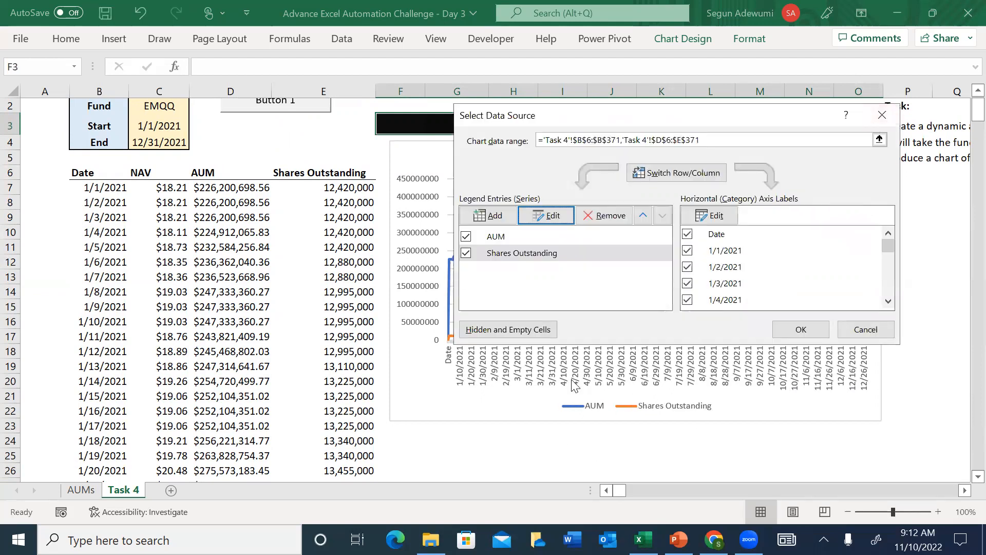
{"action": "left_click", "coordinate": [800, 330]}
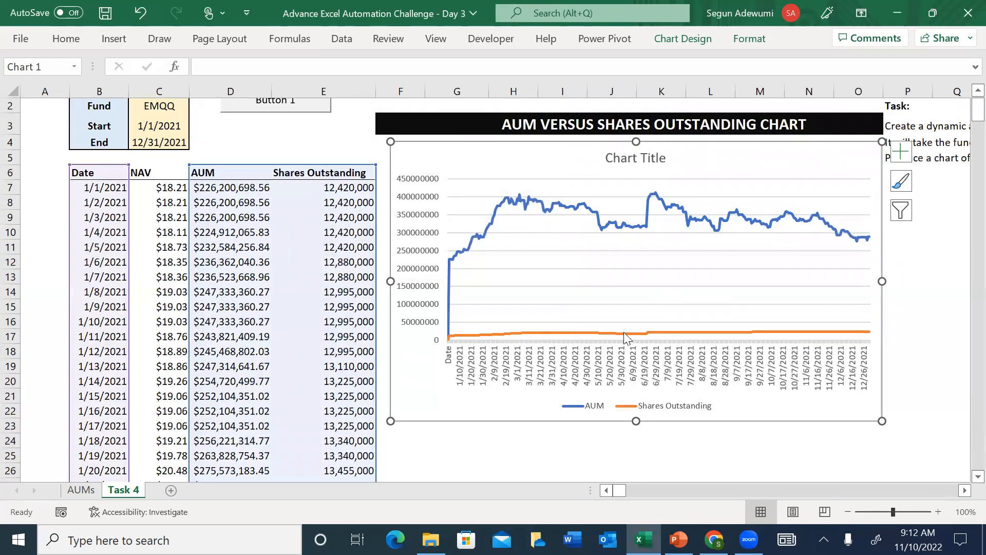
Step: Plot the Shares Outstanding series on the secondary axis and close the formatting pane
{"action": "left_click", "coordinate": [573, 332]}
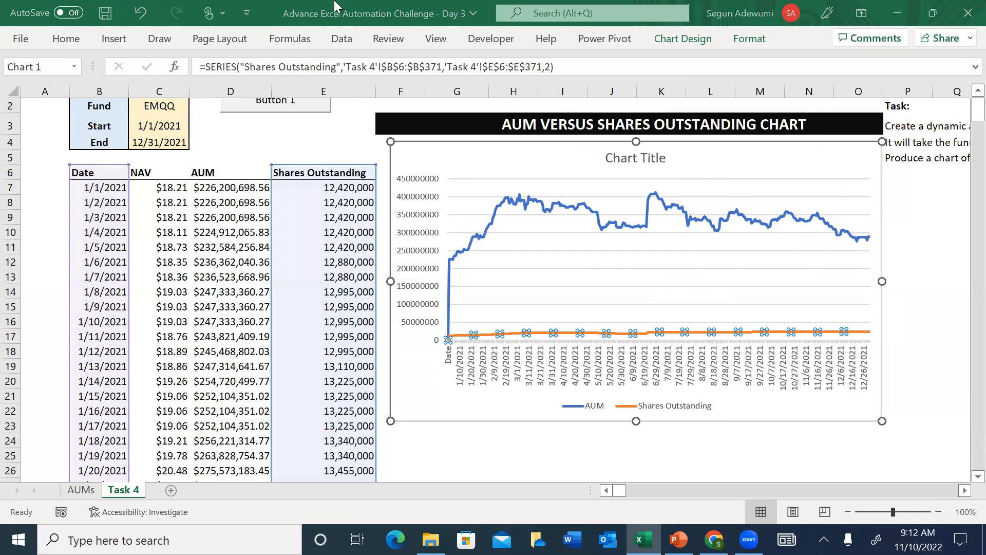
{"action": "left_click", "coordinate": [745, 39]}
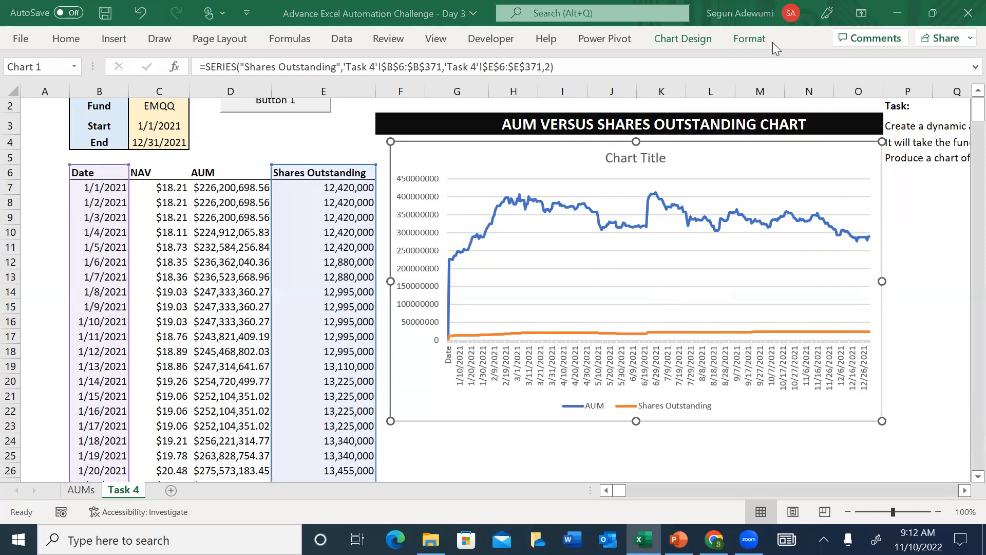
{"action": "left_click", "coordinate": [752, 40]}
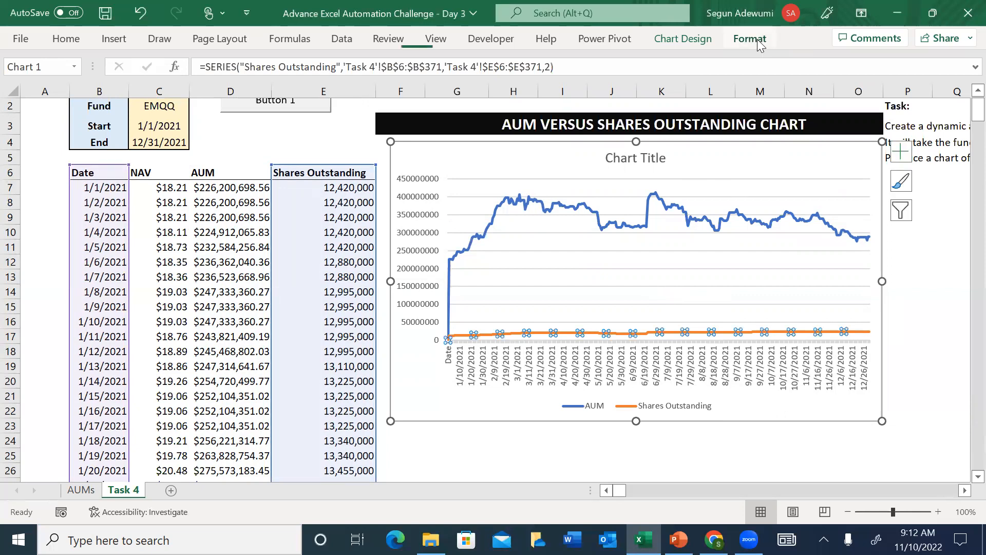
{"action": "left_click", "coordinate": [758, 41]}
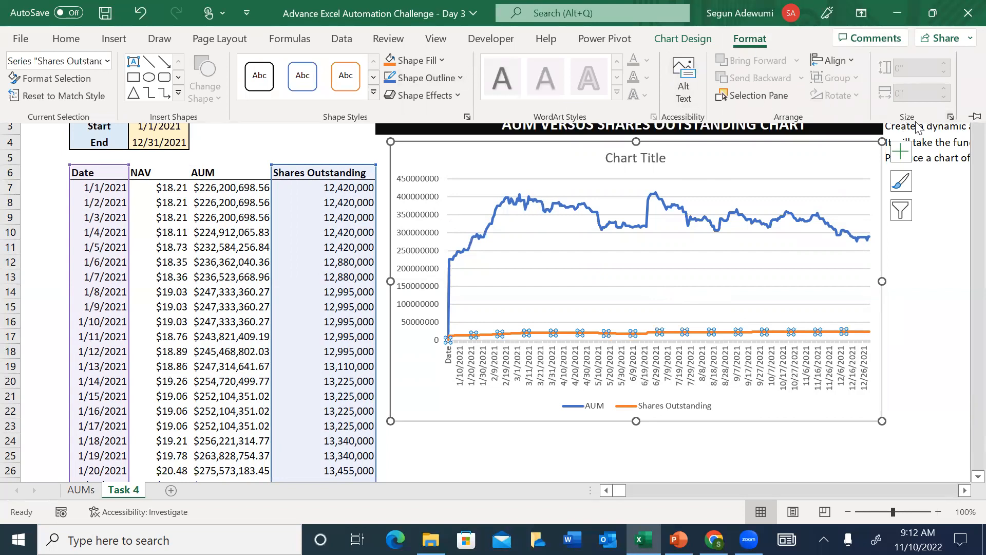
{"action": "left_click", "coordinate": [952, 119]}
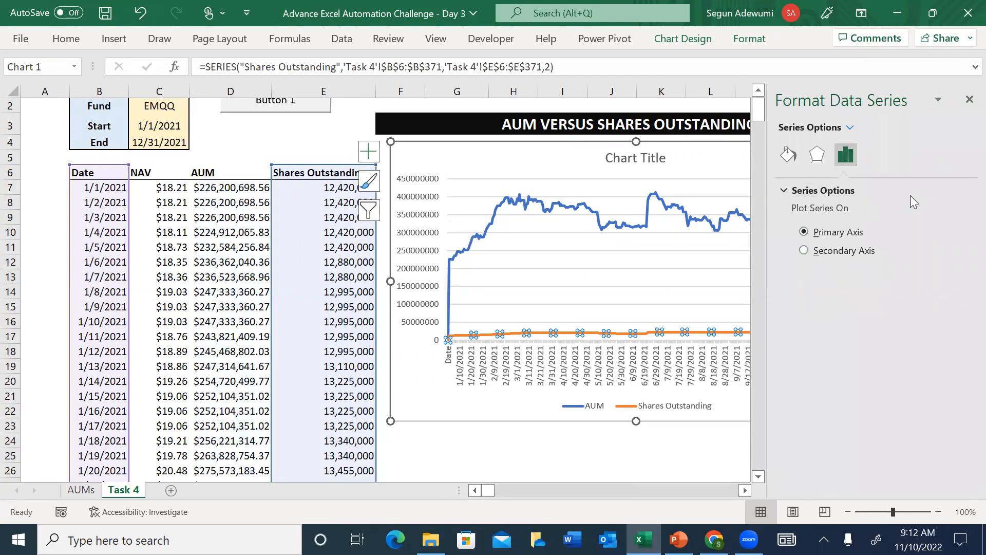
{"action": "left_click", "coordinate": [805, 250]}
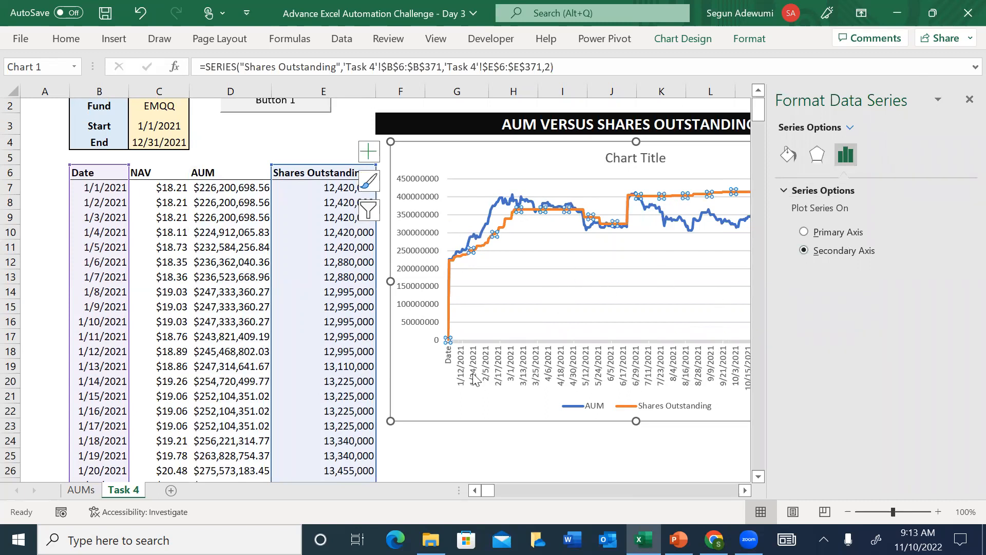
{"action": "left_click", "coordinate": [446, 157]}
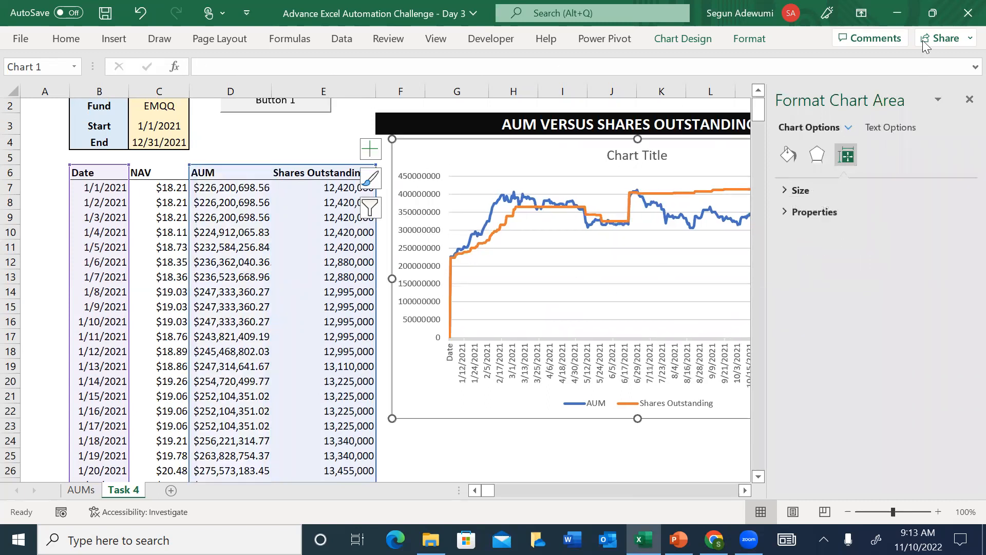
{"action": "left_click", "coordinate": [969, 99]}
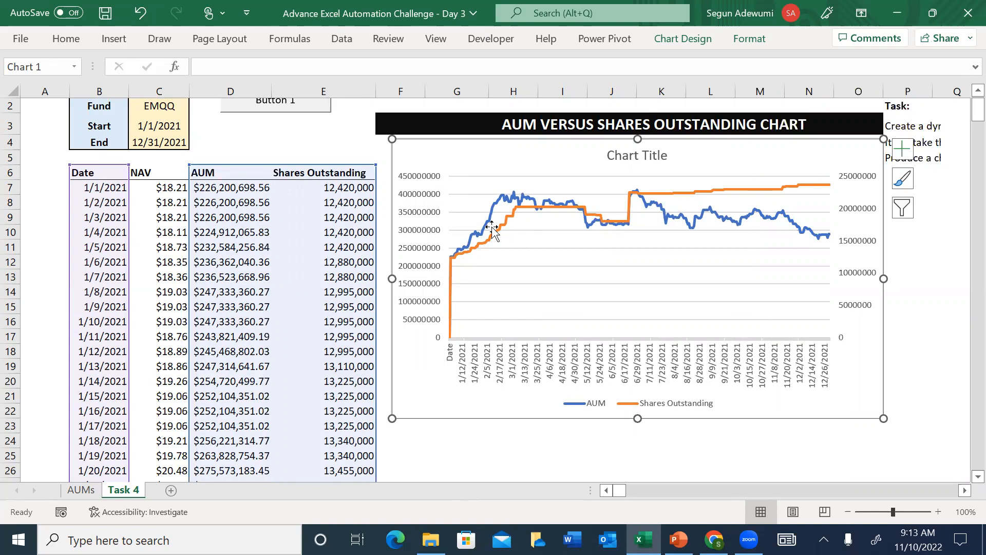
Step: Set the chart area to No fill and its border to No line
{"action": "key", "text": "ctrl+1"}
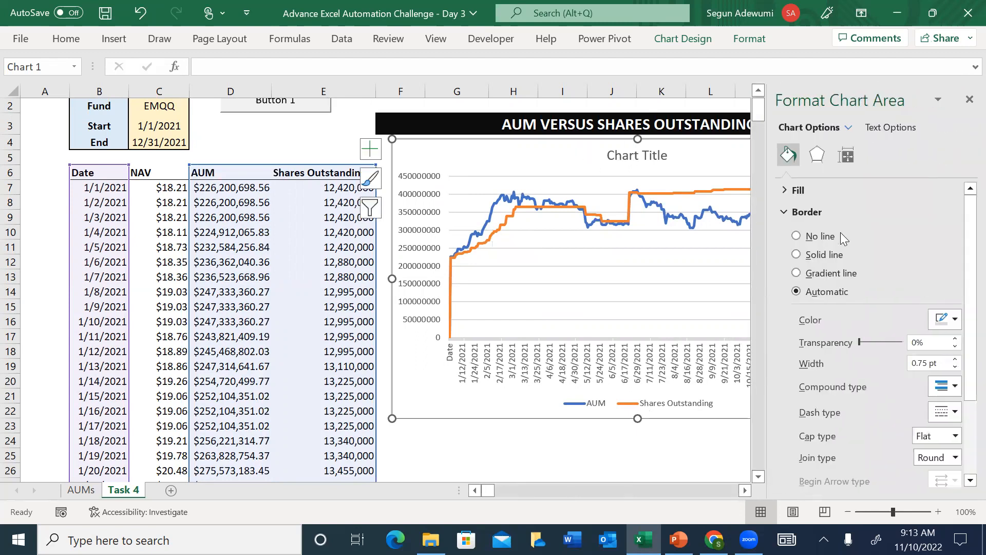
{"action": "left_click", "coordinate": [786, 191]}
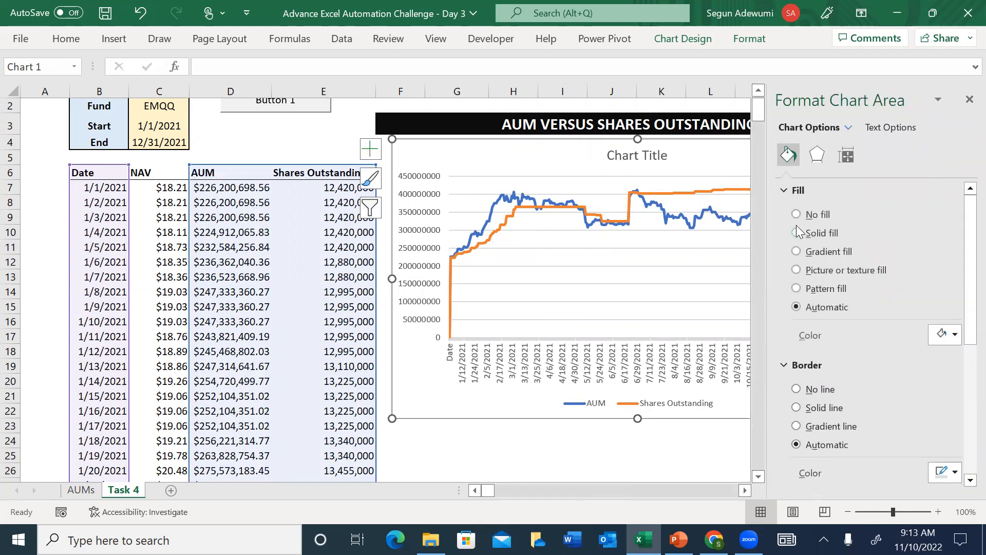
{"action": "left_click", "coordinate": [796, 215]}
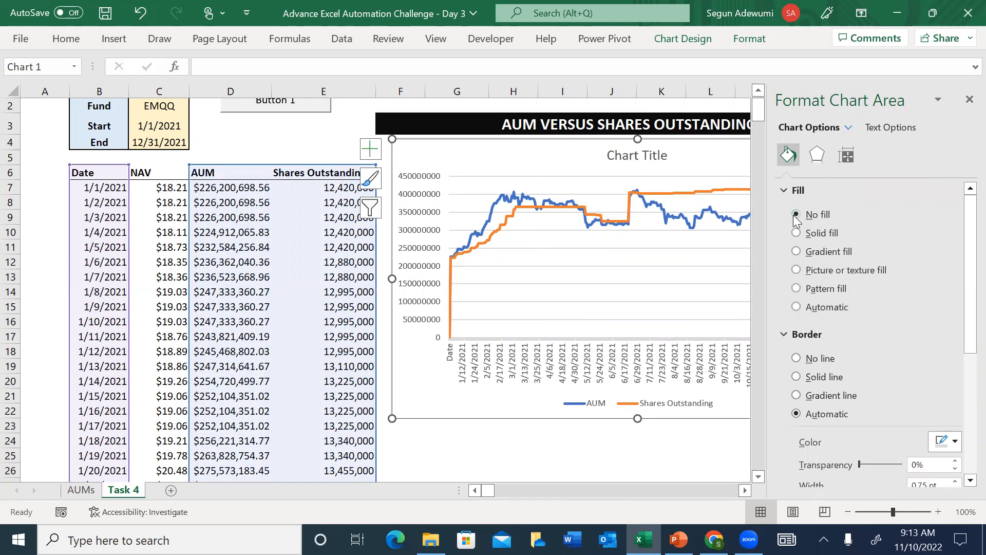
{"action": "left_click", "coordinate": [796, 358]}
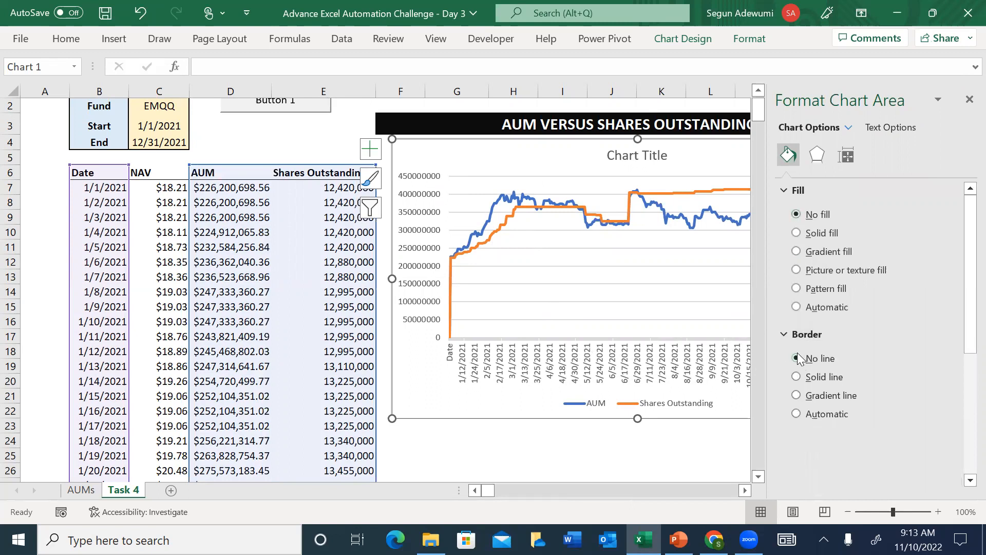
{"action": "left_click", "coordinate": [849, 156]}
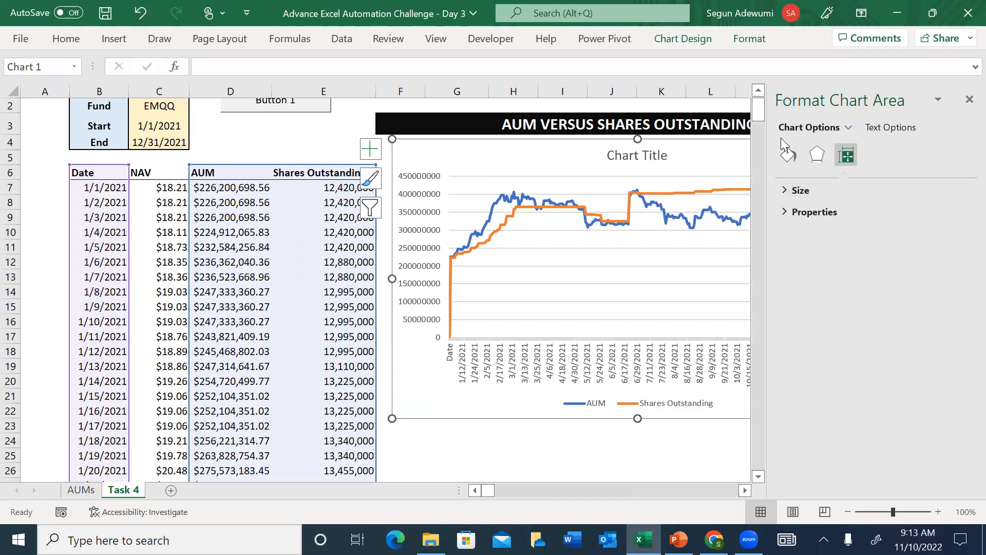
{"action": "left_click", "coordinate": [783, 188]}
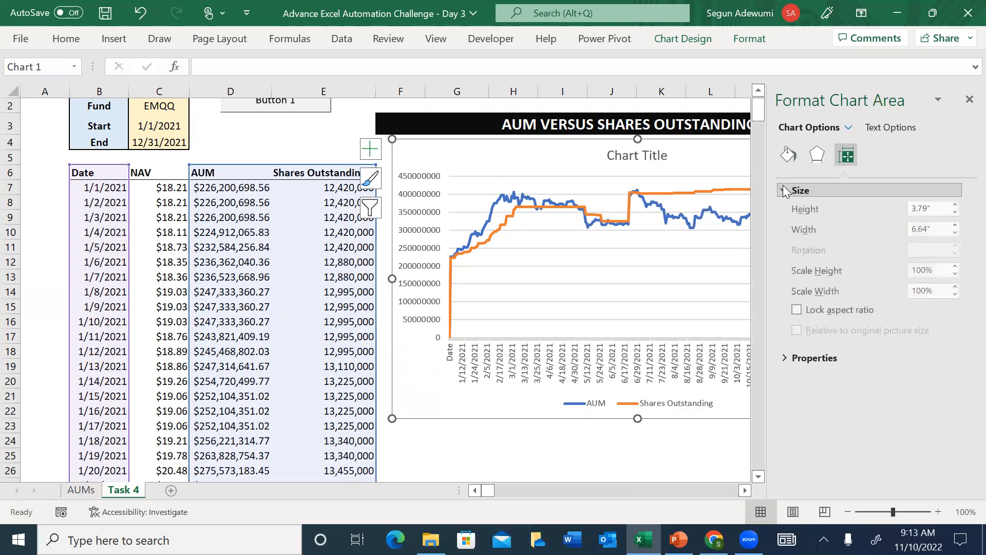
Step: Set the display units of the chart's primary vertical axis to Millions
{"action": "left_click", "coordinate": [416, 203]}
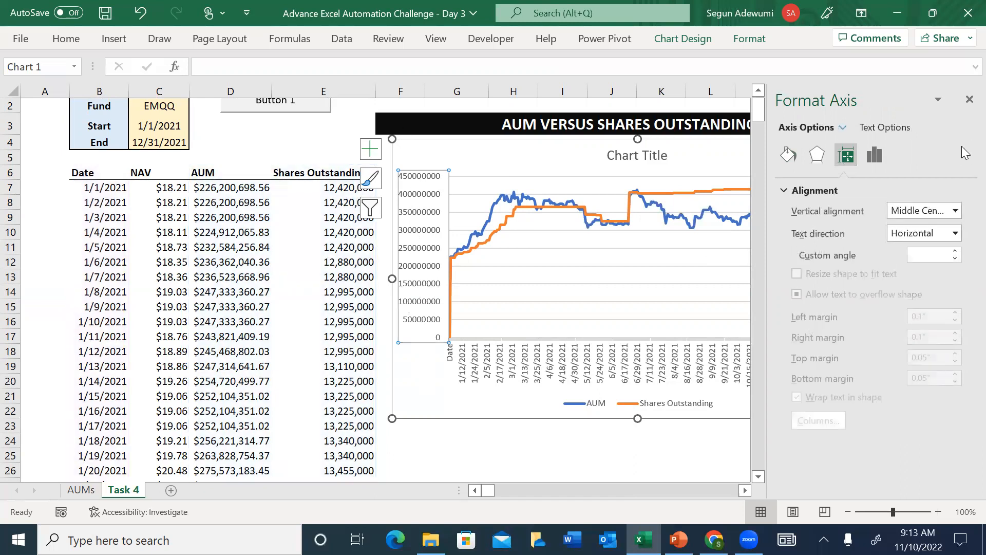
{"action": "left_click", "coordinate": [873, 160]}
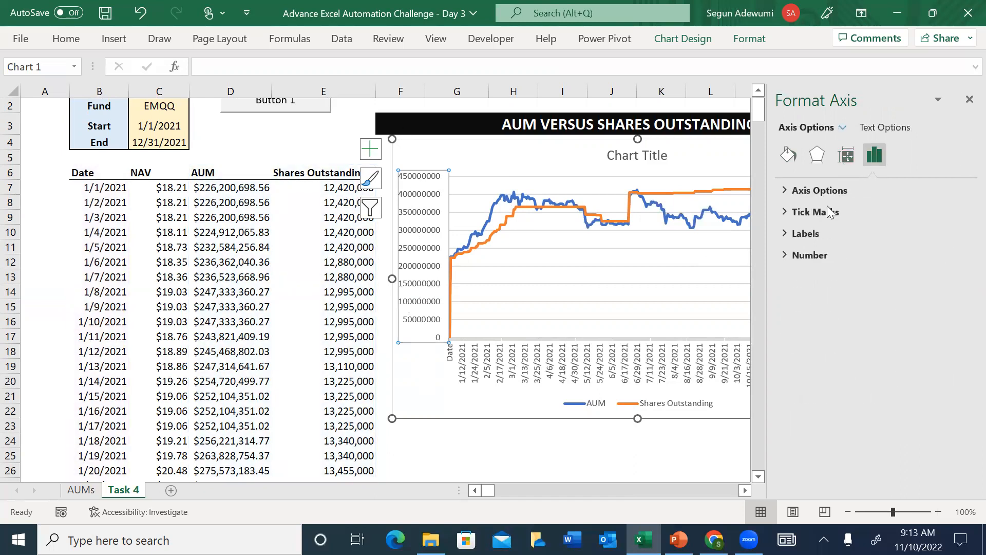
{"action": "left_click", "coordinate": [789, 254]}
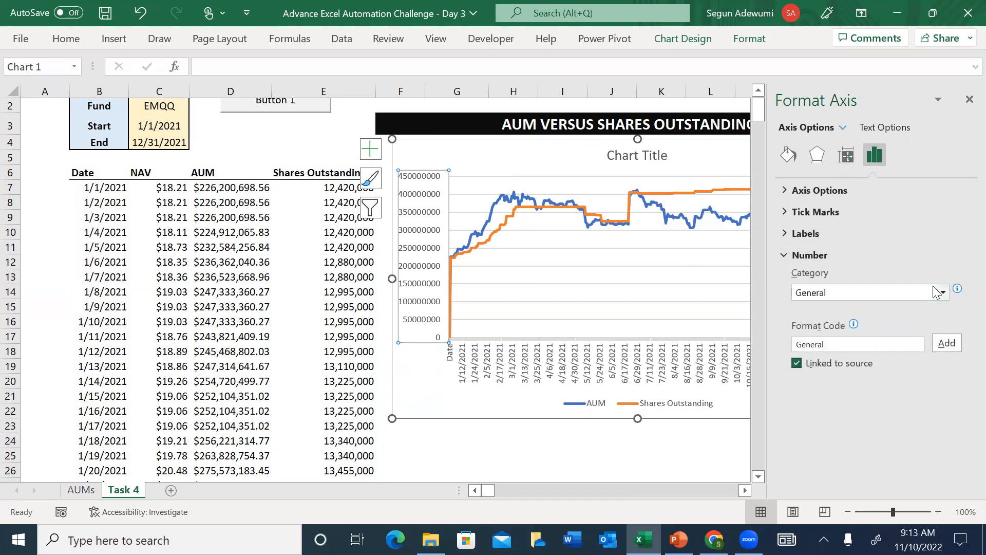
{"action": "left_click", "coordinate": [805, 235]}
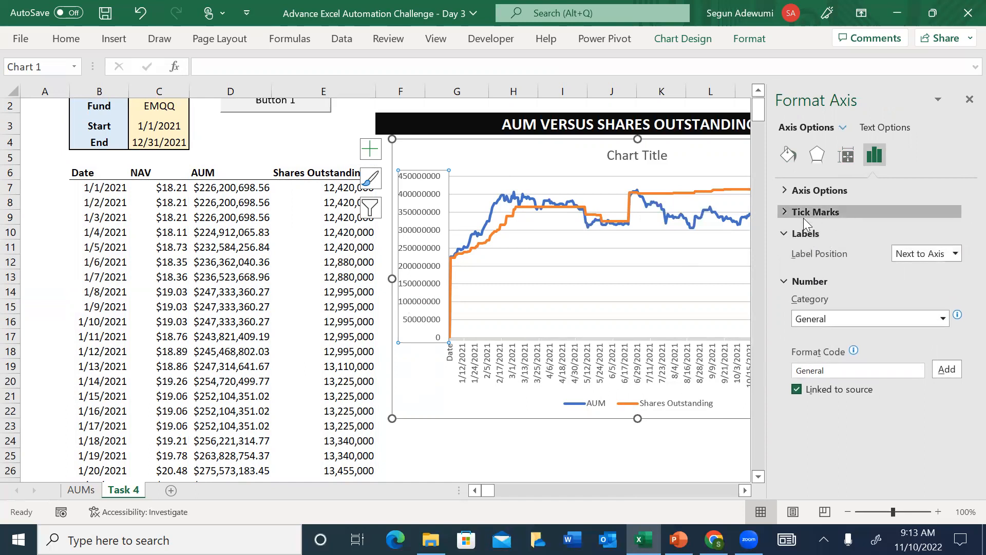
{"action": "left_click", "coordinate": [805, 214]}
{"action": "left_click", "coordinate": [824, 190]}
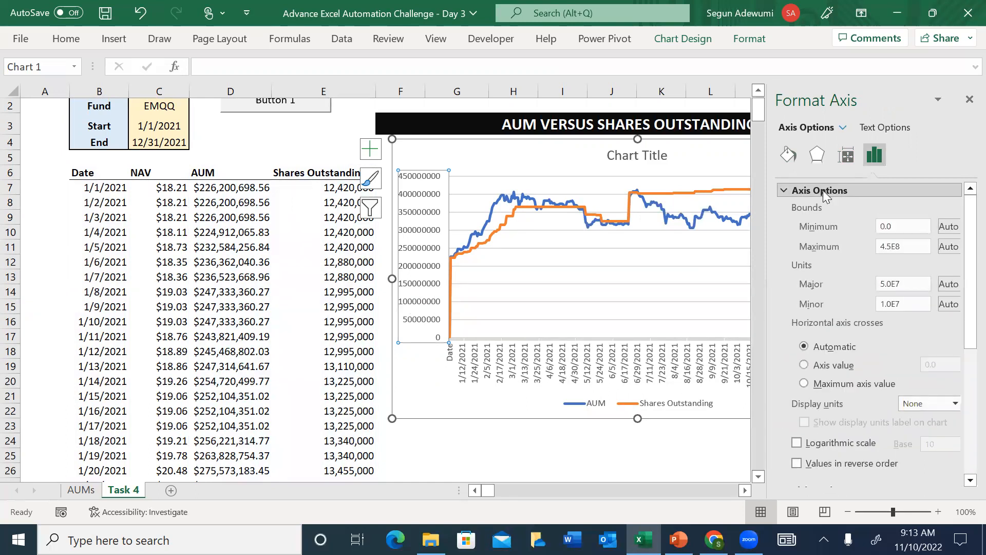
{"action": "left_click", "coordinate": [957, 405]}
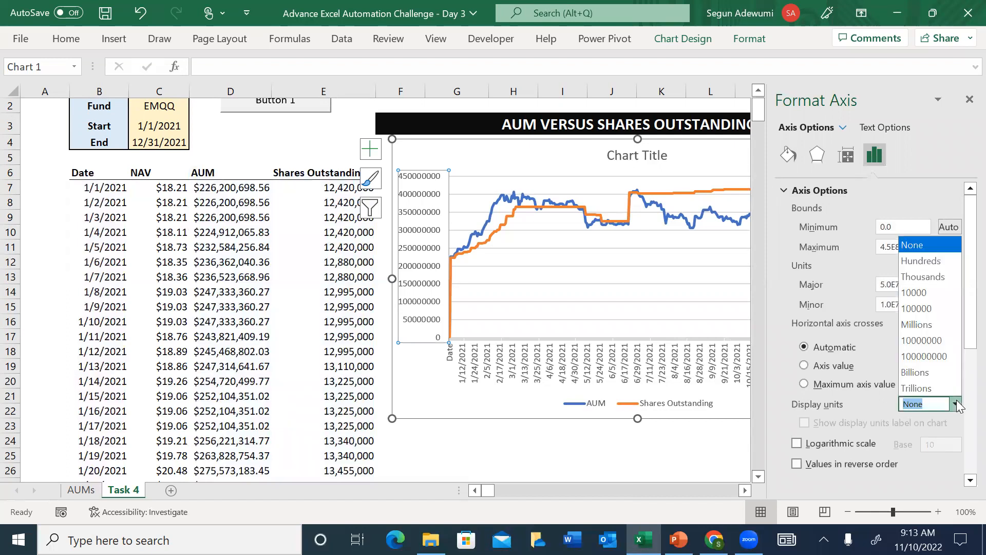
{"action": "left_click", "coordinate": [934, 323]}
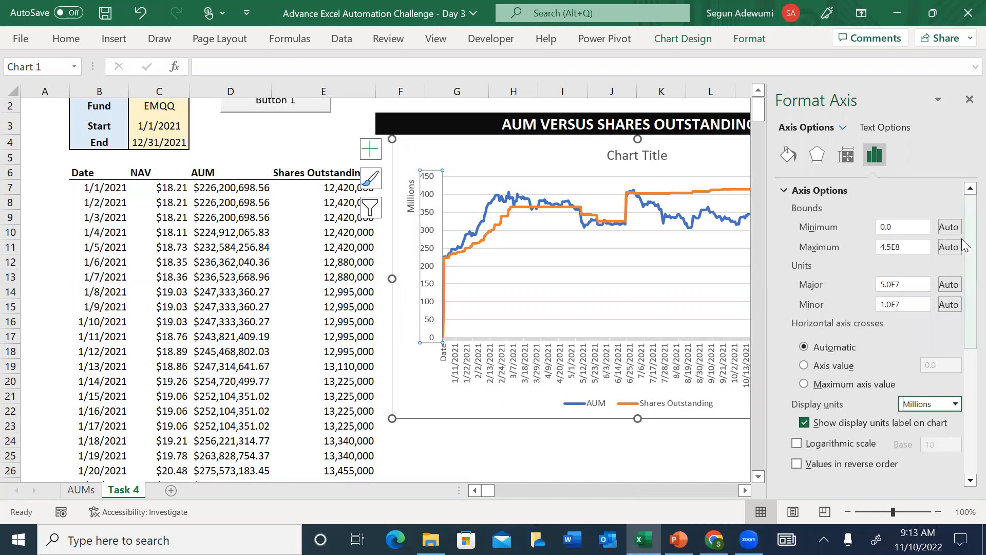
Step: Format the primary vertical axis numbers with the Currency category
{"action": "scroll", "coordinate": [964, 298], "scroll_direction": "down", "scroll_amount": 1}
{"action": "scroll", "coordinate": [964, 298], "scroll_direction": "down", "scroll_amount": 5}
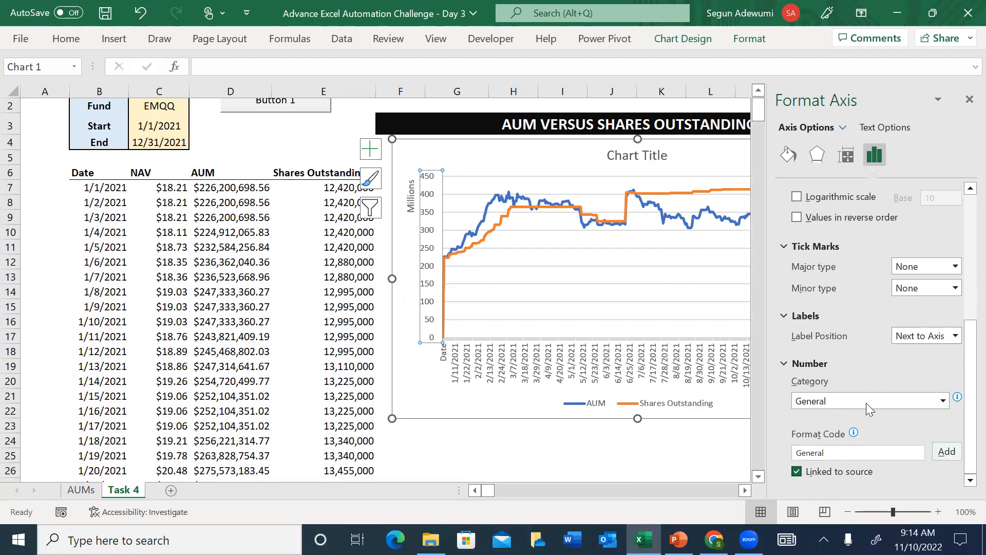
{"action": "left_click", "coordinate": [944, 402]}
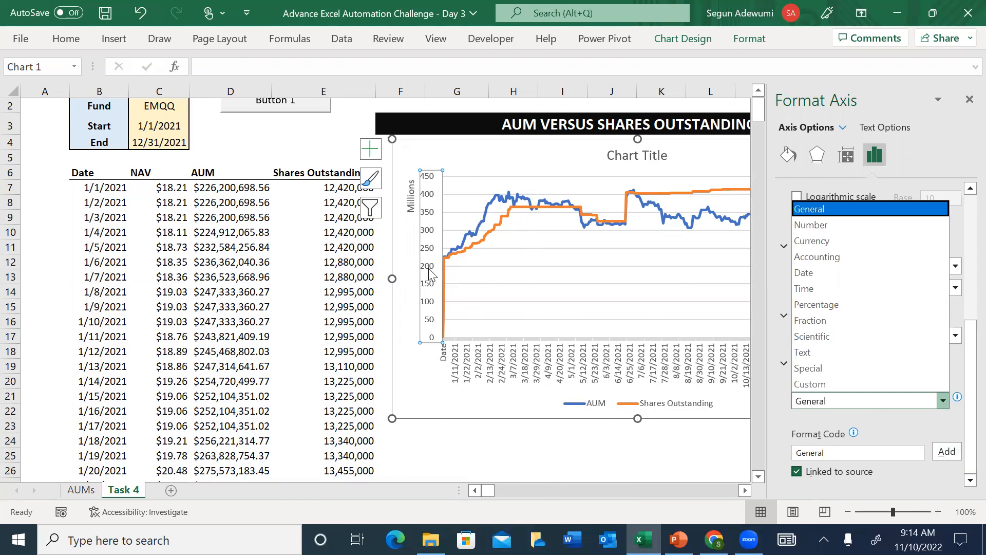
{"action": "left_click", "coordinate": [818, 239]}
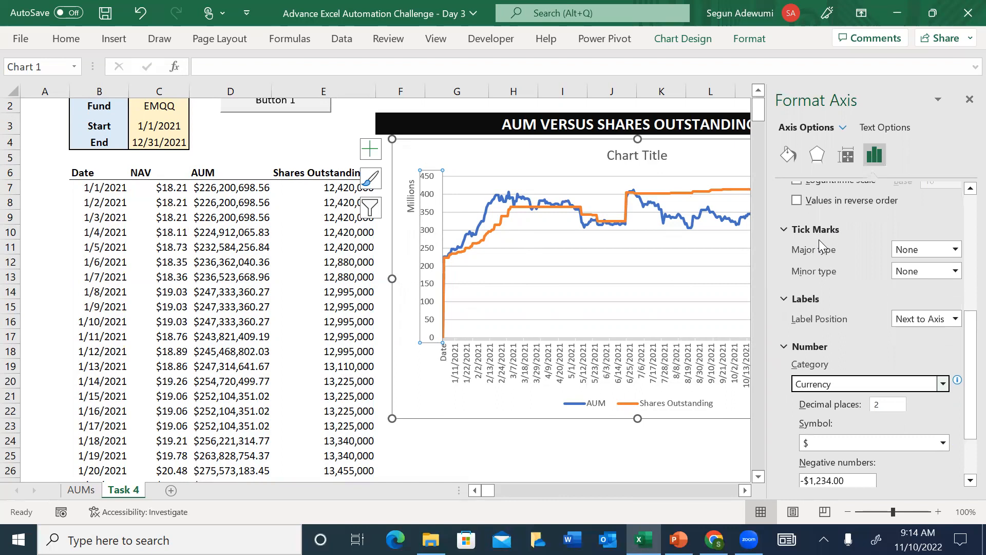
{"action": "scroll", "coordinate": [962, 383], "scroll_direction": "down", "scroll_amount": 4}
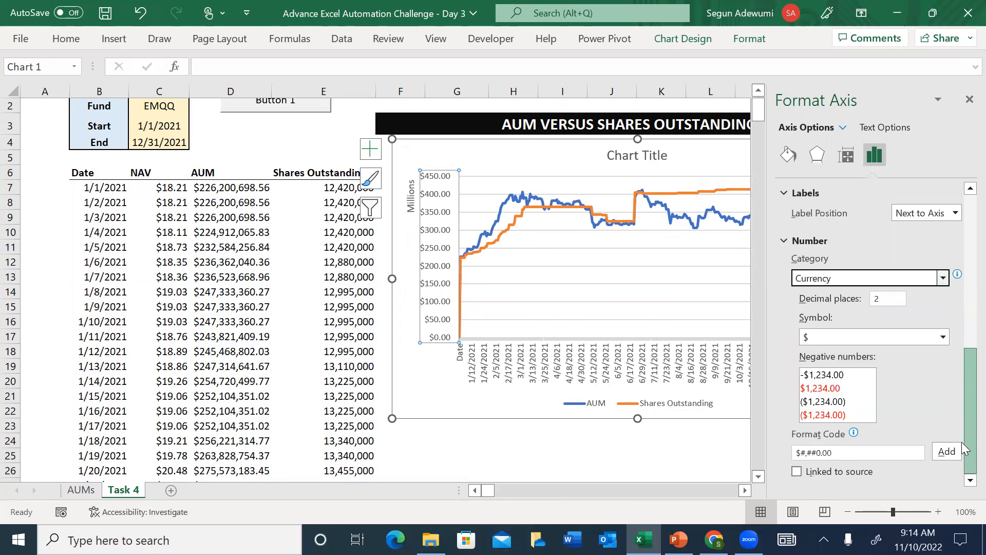
Step: Set the primary axis numbers to 0 decimal places and add the custom format code $#,##0 "Mn"
{"action": "left_click", "coordinate": [868, 453]}
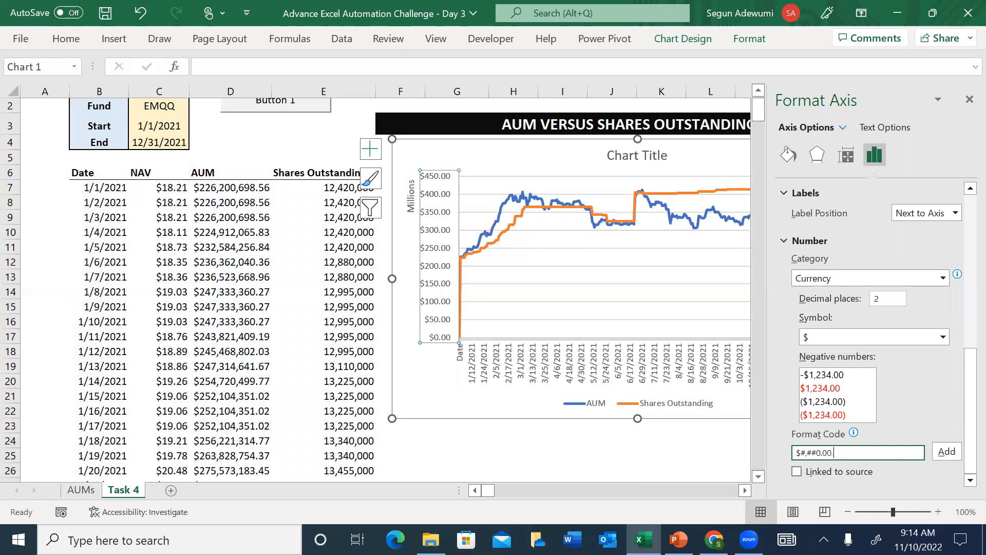
{"action": "left_click", "coordinate": [889, 296]}
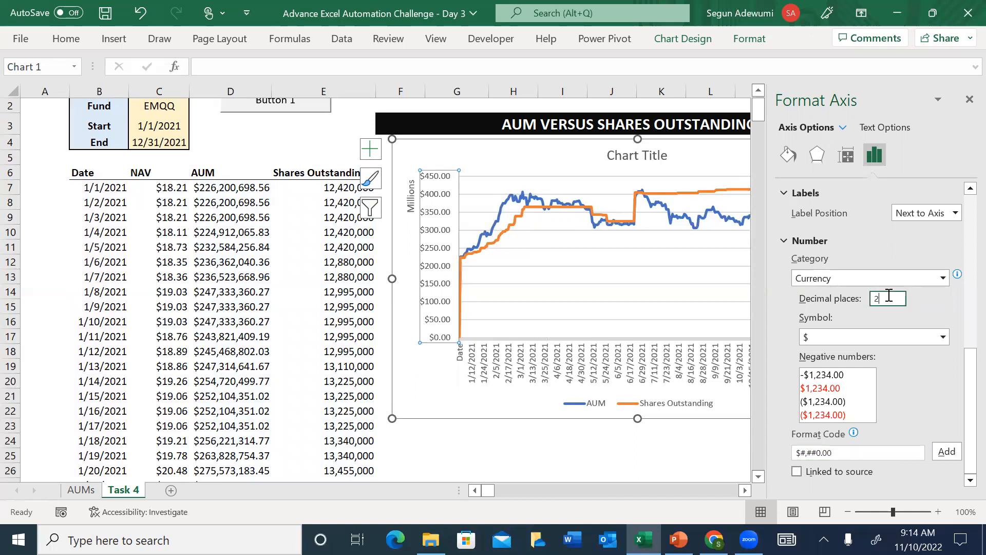
{"action": "type", "text": "0"}
{"action": "left_click", "coordinate": [853, 454]}
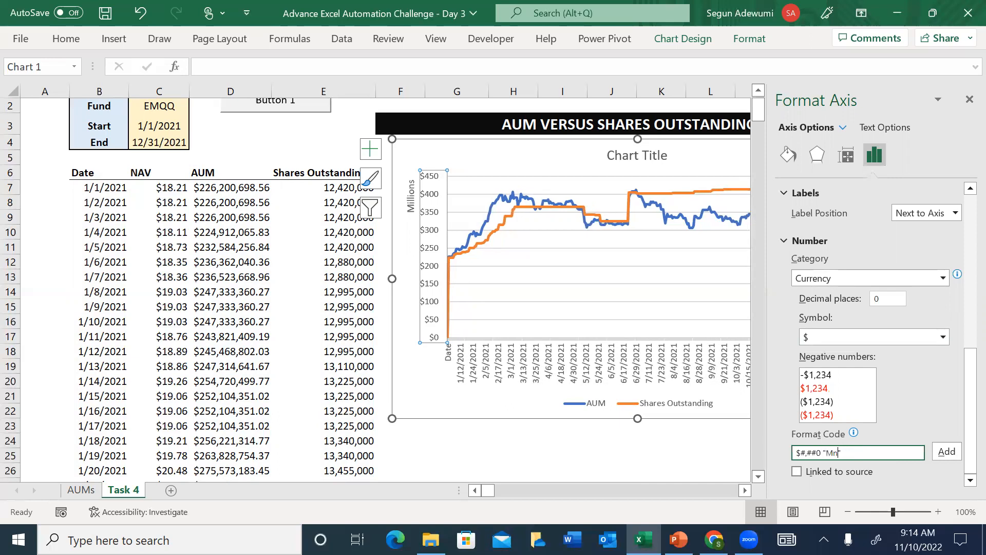
{"action": "left_click", "coordinate": [947, 452]}
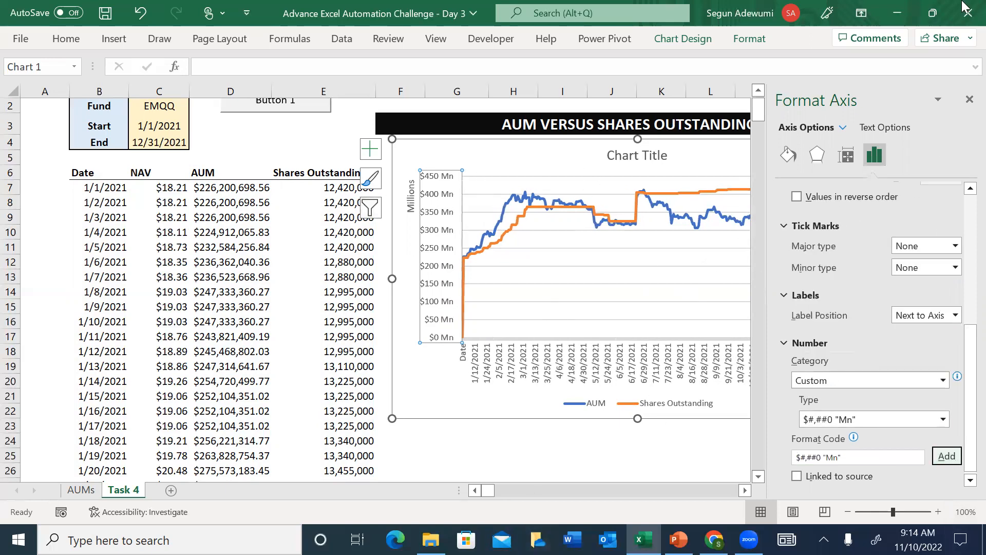
{"action": "left_click", "coordinate": [968, 100]}
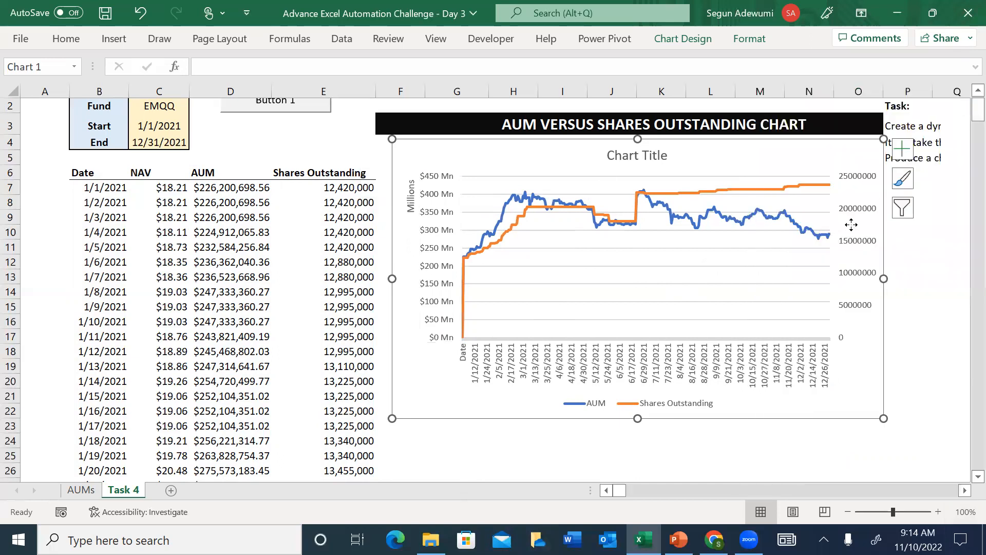
Step: Set the display units of the chart's secondary vertical axis to Millions
{"action": "left_click", "coordinate": [845, 223]}
{"action": "left_click", "coordinate": [857, 213]}
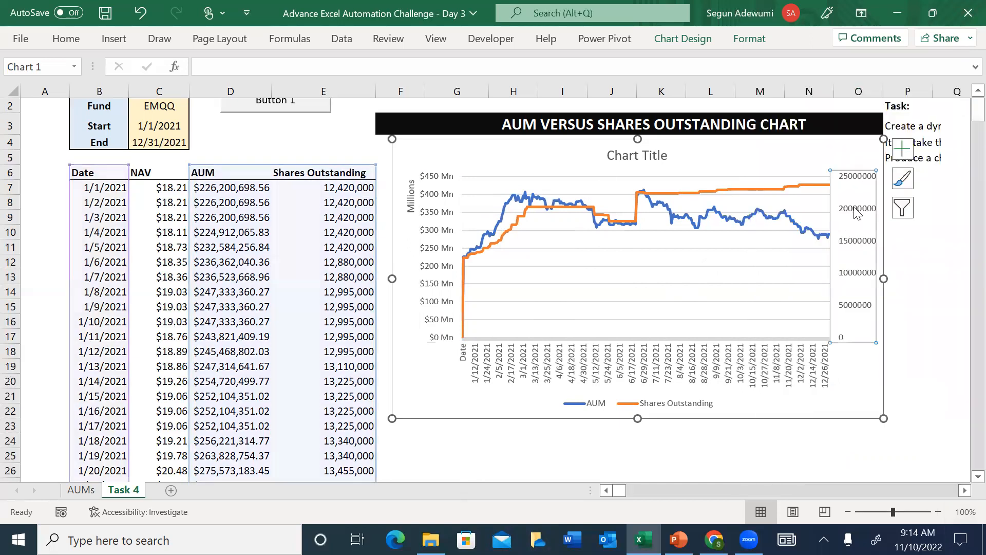
{"action": "double_click", "coordinate": [856, 210]}
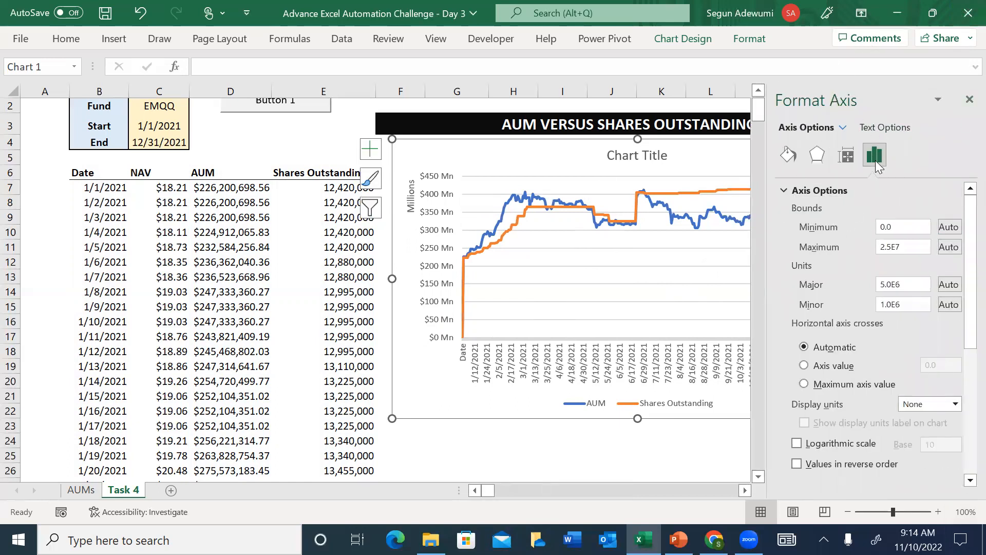
{"action": "mouse_move", "coordinate": [961, 267]}
{"action": "left_mouse_down"}
{"action": "mouse_move", "coordinate": [961, 326]}
{"action": "mouse_move", "coordinate": [963, 264]}
{"action": "left_mouse_up"}
{"action": "left_click", "coordinate": [954, 405]}
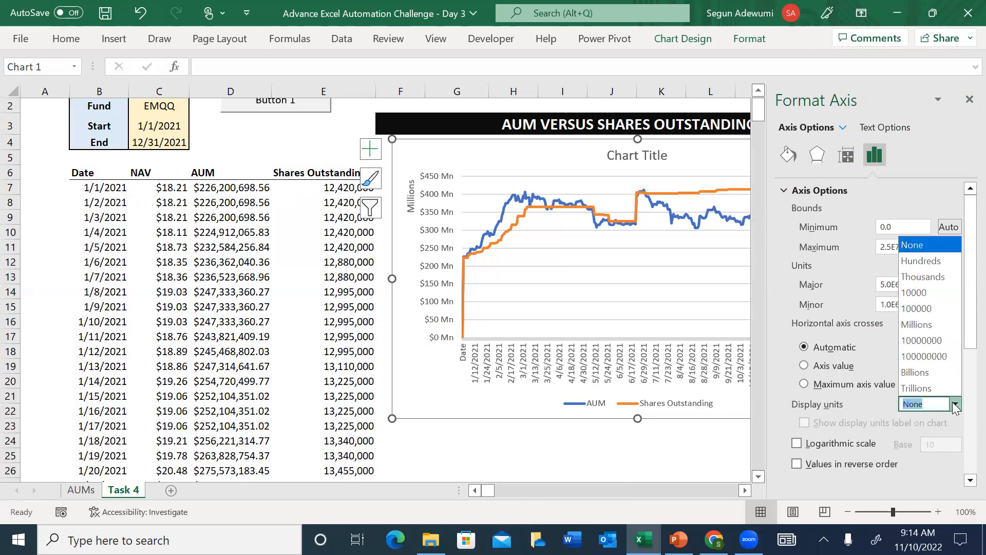
{"action": "left_click", "coordinate": [933, 326]}
Step: Format the secondary axis with the Number category, add the custom format code #,##0.00 "Mn", and close the formatting pane
{"action": "left_click_drag", "start_coordinate": [969, 308], "coordinate": [964, 435]}
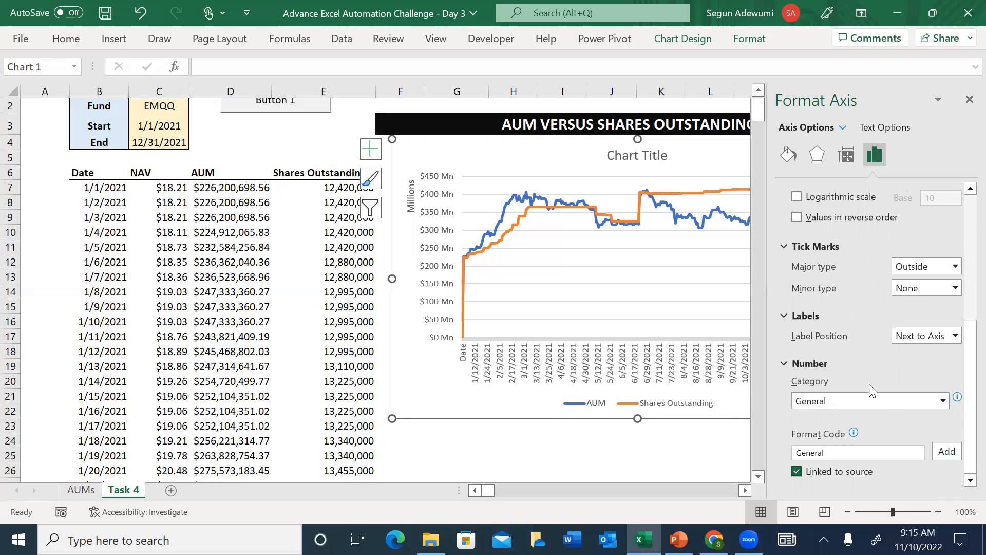
{"action": "left_click", "coordinate": [942, 400]}
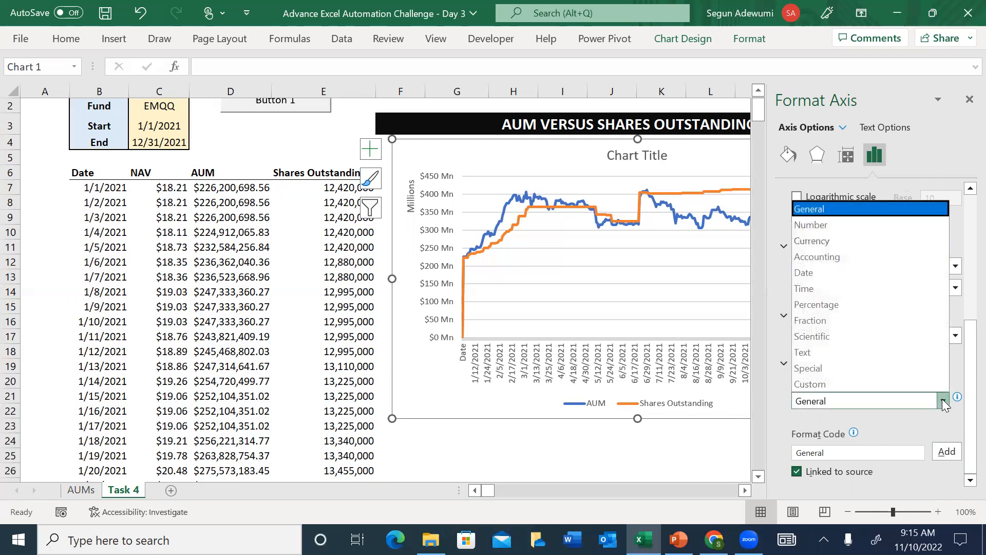
{"action": "left_click", "coordinate": [809, 224]}
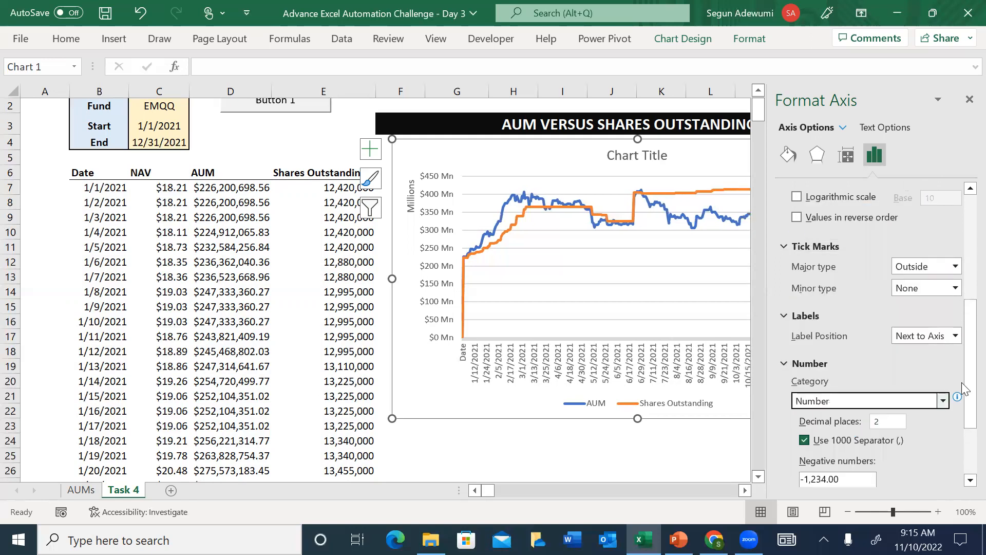
{"action": "left_click_drag", "start_coordinate": [961, 393], "coordinate": [962, 436]}
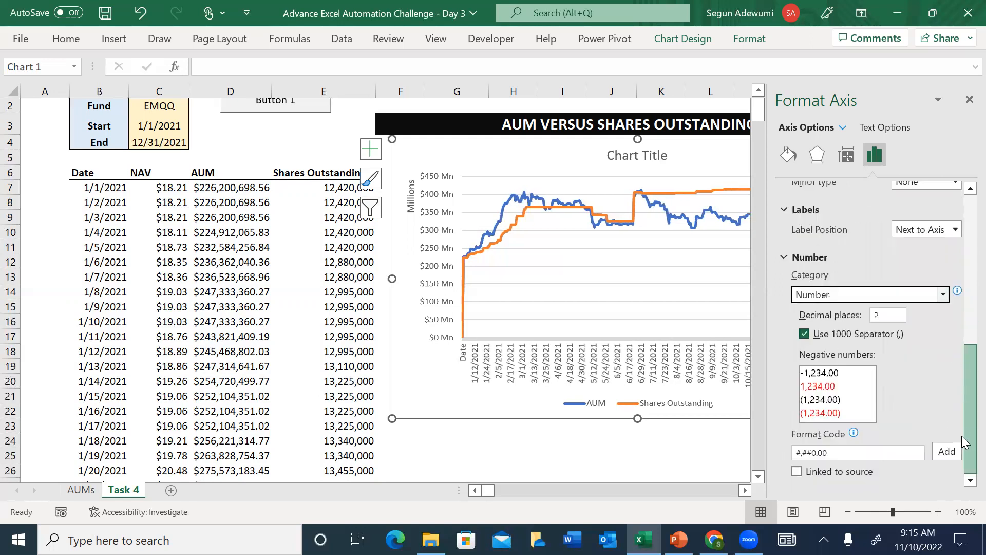
{"action": "left_click", "coordinate": [887, 314]}
{"action": "left_click", "coordinate": [852, 452]}
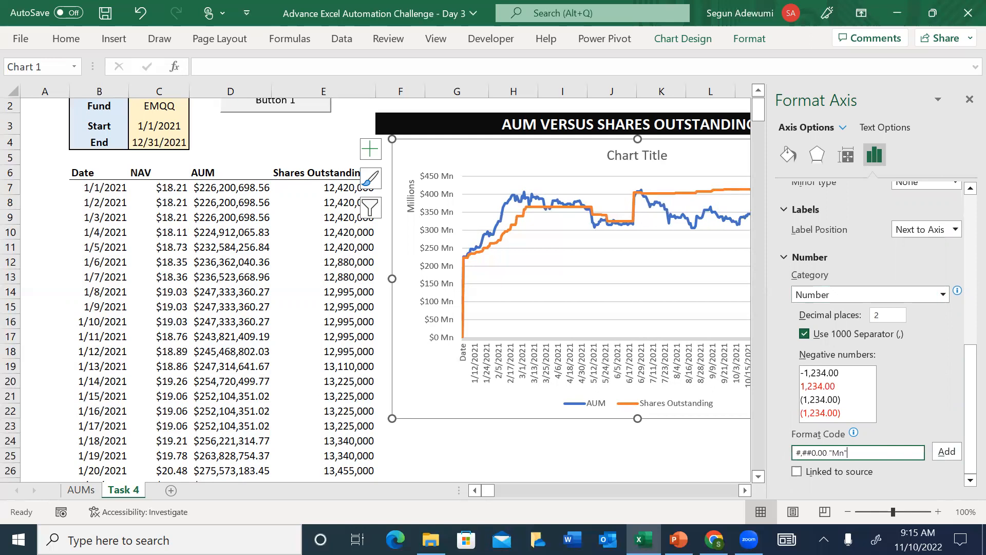
{"action": "left_click", "coordinate": [944, 454]}
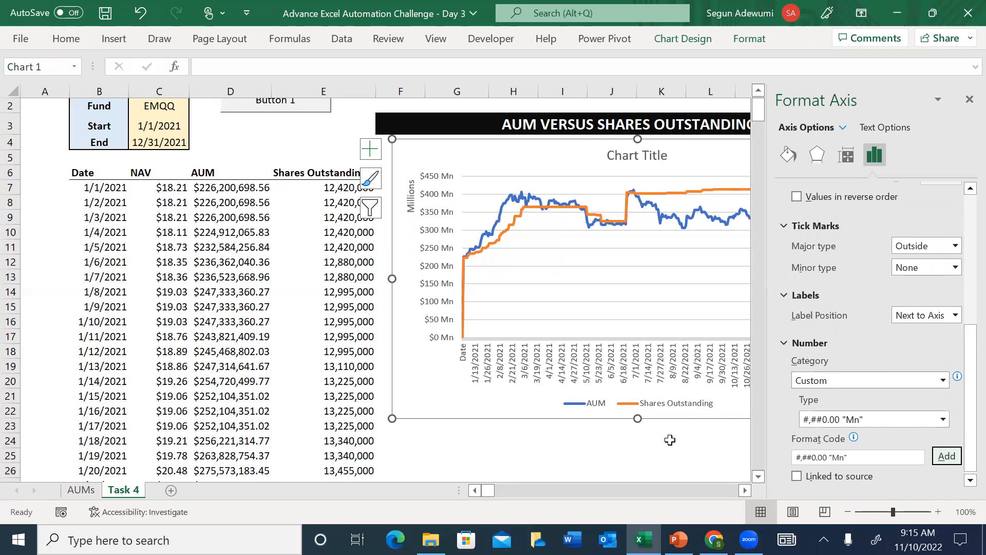
{"action": "left_click", "coordinate": [661, 471]}
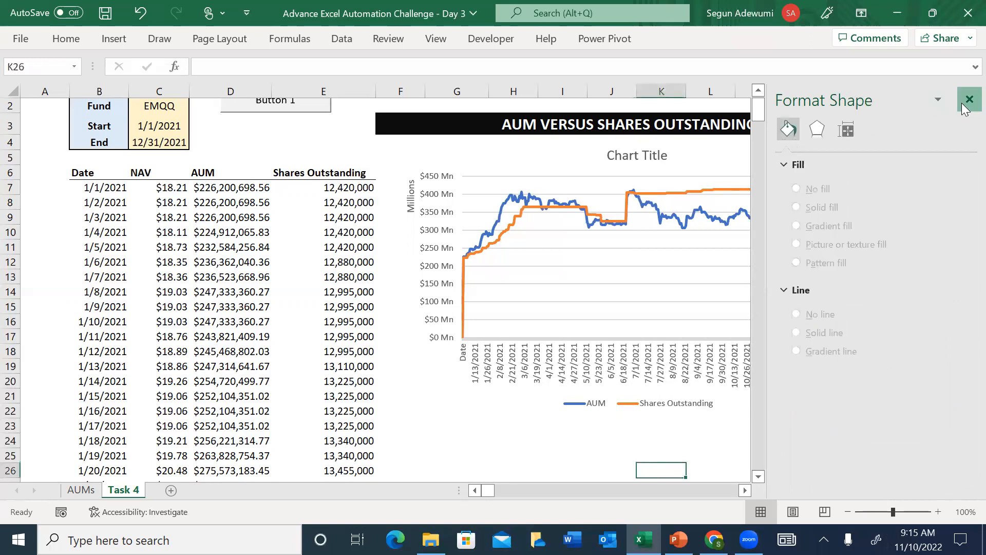
{"action": "left_click", "coordinate": [969, 99]}
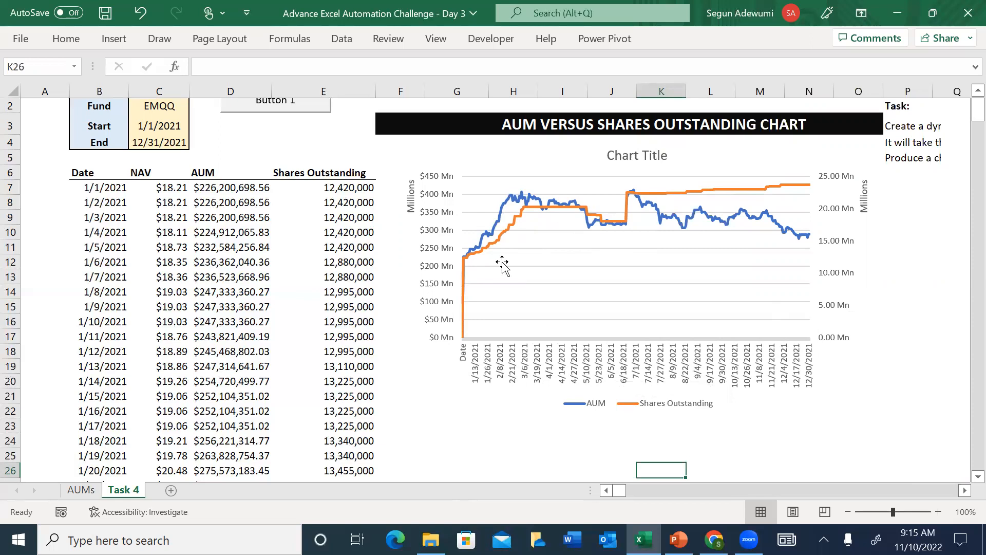
Step: Delete the horizontal gridlines from the chart's plot area
{"action": "left_click", "coordinate": [555, 180]}
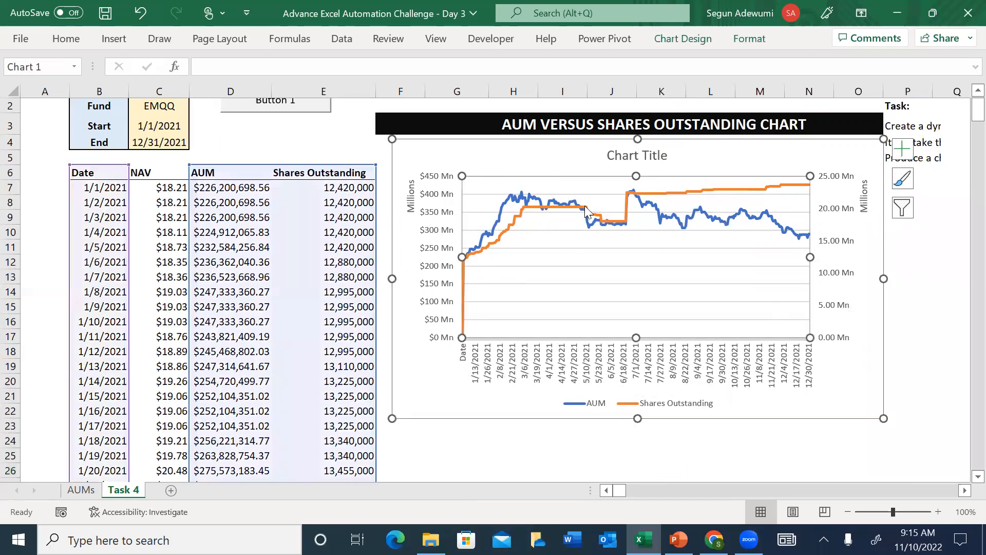
{"action": "left_click", "coordinate": [587, 248]}
{"action": "key", "text": "Escape"}
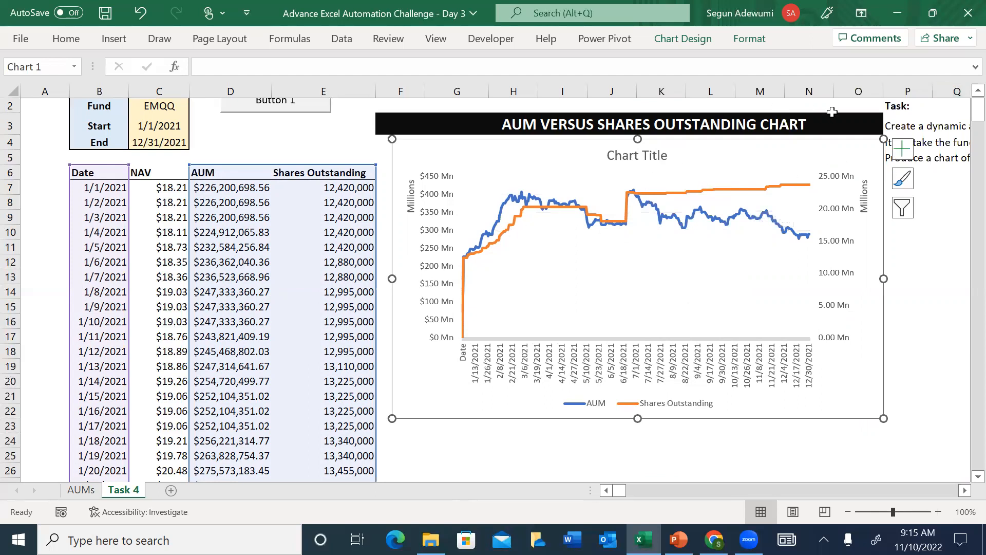
Step: Move the task notes from P2:P5 to R2:R5, clear of the chart
{"action": "left_click", "coordinate": [900, 131]}
{"action": "key", "text": "Up"}
{"action": "scroll", "coordinate": [900, 132], "scroll_direction": "up", "scroll_amount": 1}
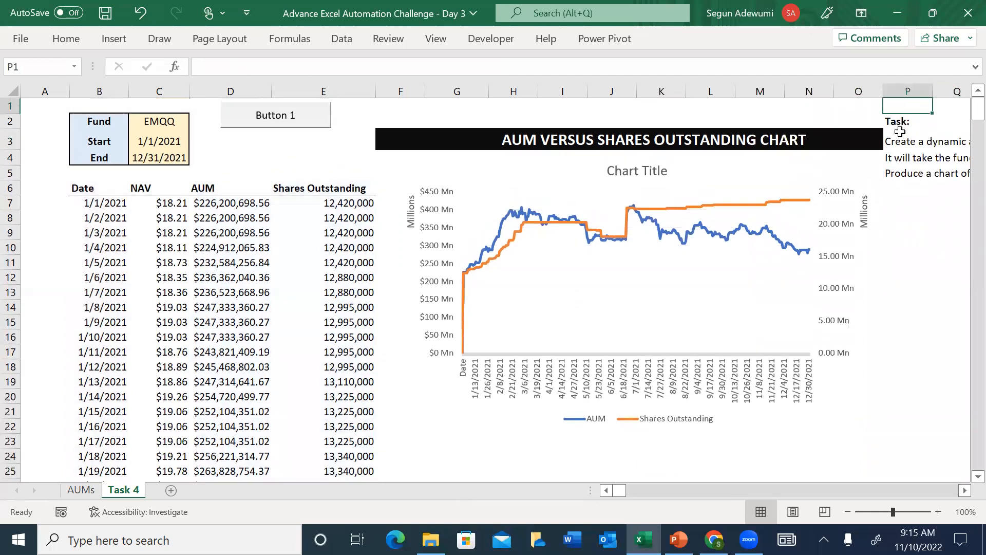
{"action": "key", "text": "shift+Down"}
{"action": "key", "text": "shift+Down"}
{"action": "key", "text": "shift+Down"}
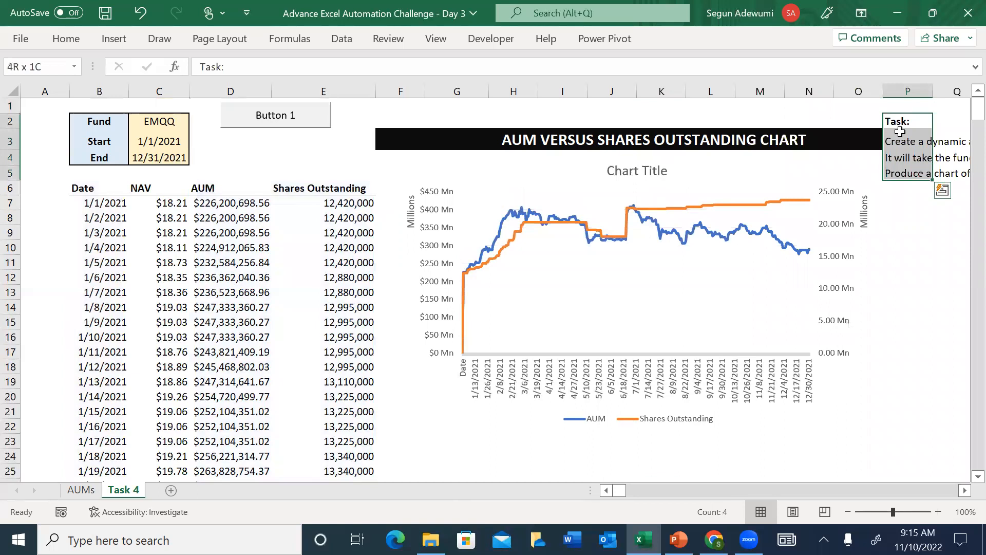
{"action": "key", "text": "ctrl+c"}
{"action": "key", "text": "Right"}
{"action": "key", "text": "Right"}
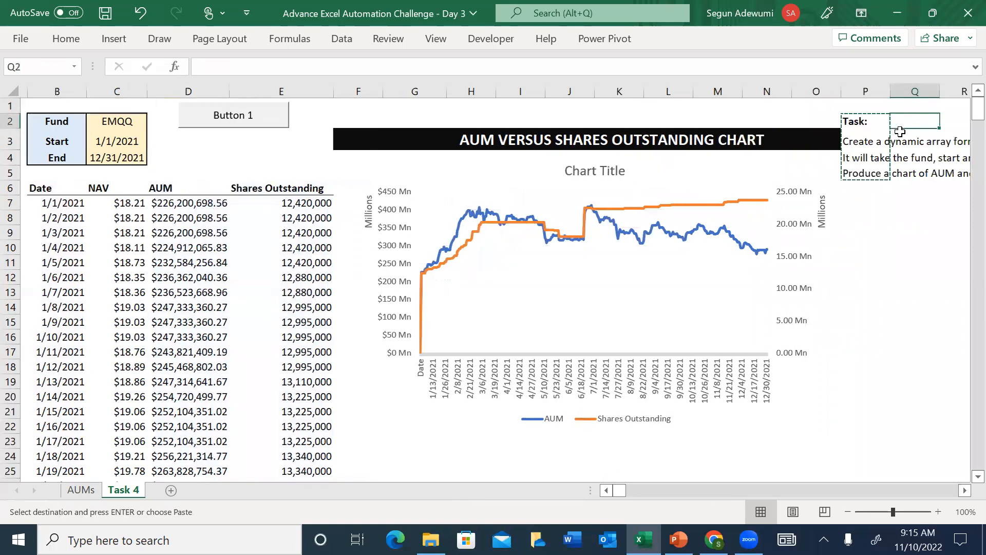
{"action": "key", "text": "ctrl+v"}
Step: Widen the chart rightward into column Q and delete the Millions labels from both vertical axes
{"action": "left_click", "coordinate": [653, 194]}
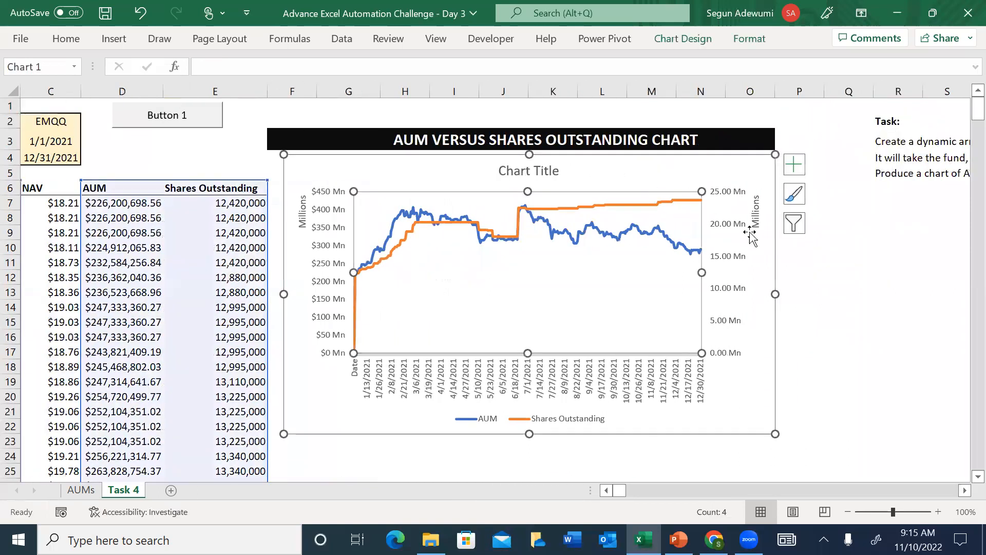
{"action": "left_click_drag", "start_coordinate": [774, 294], "coordinate": [863, 293]}
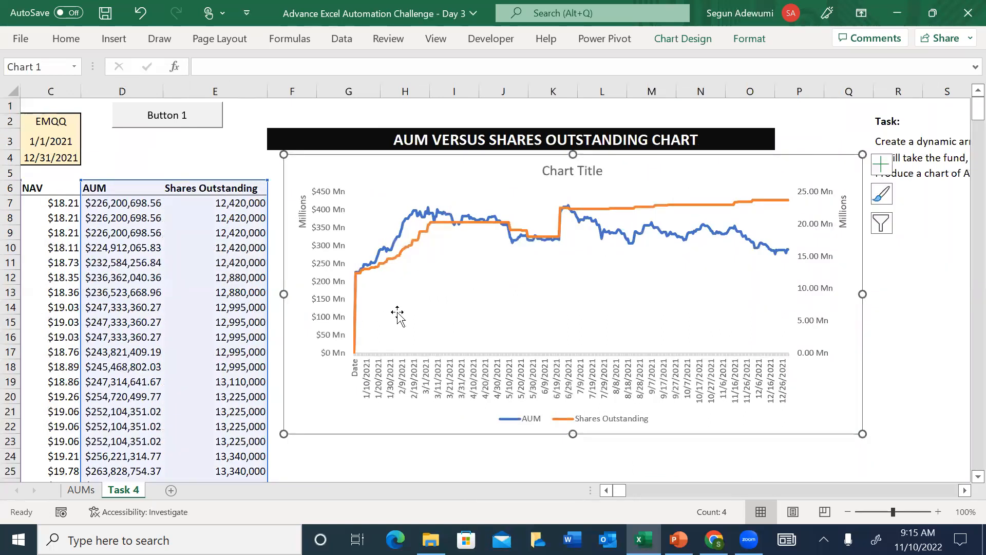
{"action": "left_click", "coordinate": [302, 211]}
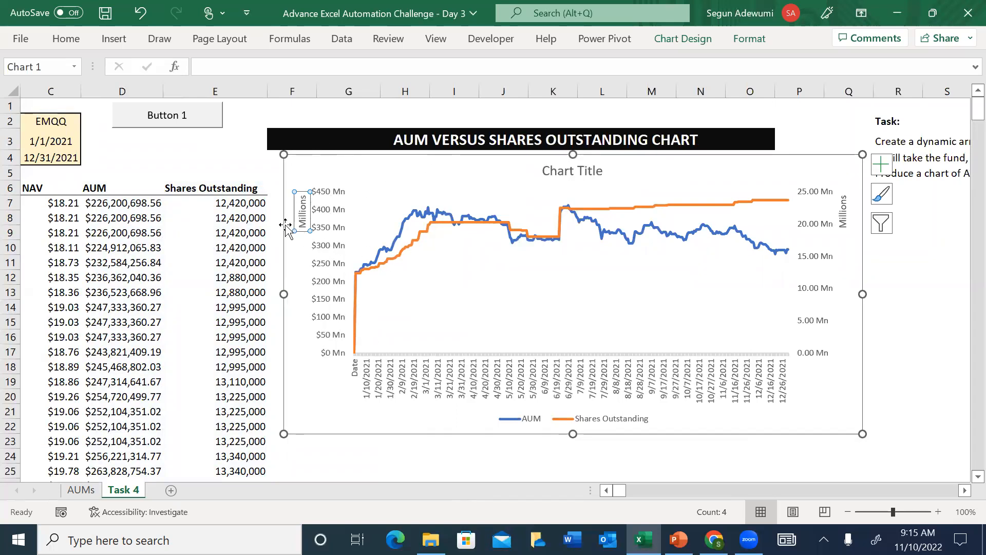
{"action": "key", "text": "Delete"}
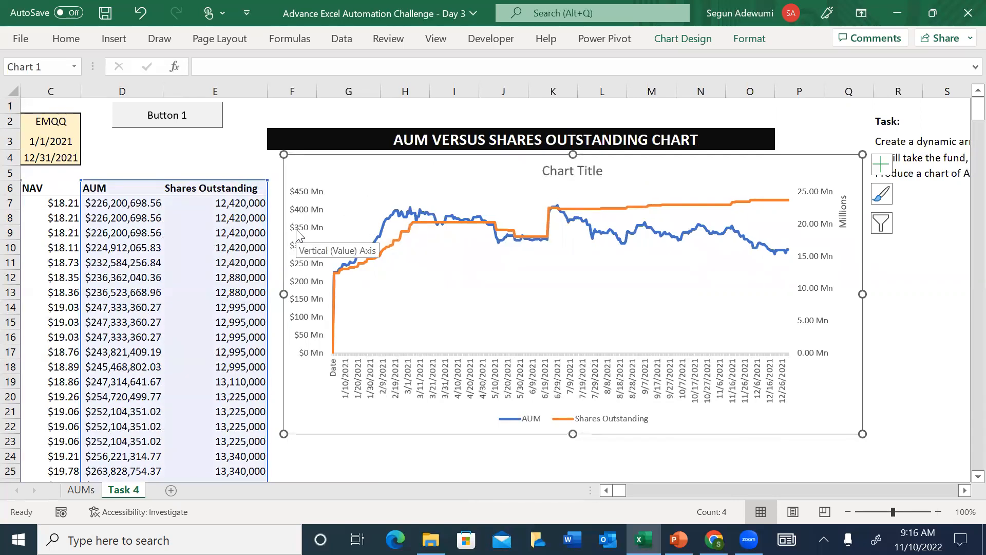
{"action": "left_click", "coordinate": [849, 226]}
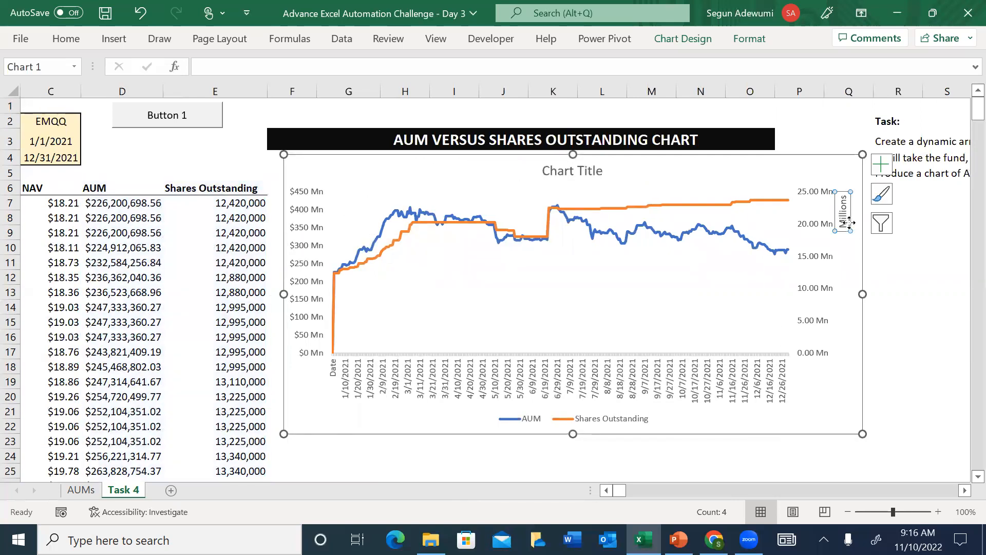
{"action": "key", "text": "Delete"}
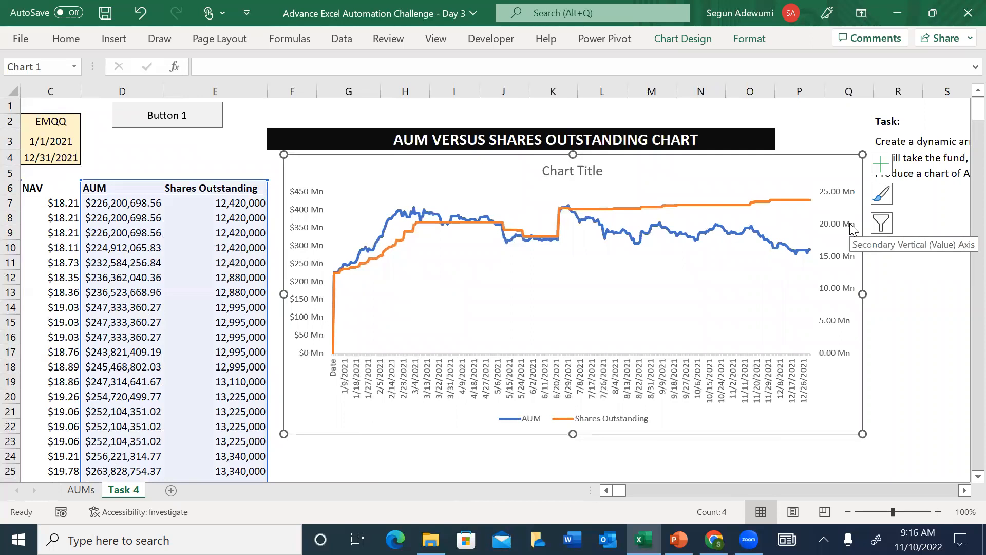
Step: Delete the placeholder chart title and place the legend at the top of the chart
{"action": "left_click", "coordinate": [570, 176]}
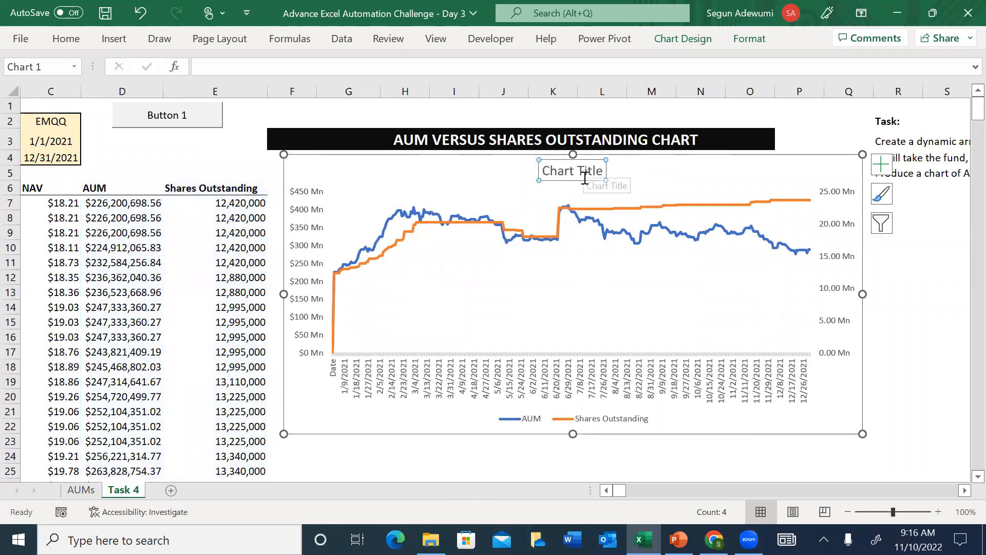
{"action": "key", "text": "Delete"}
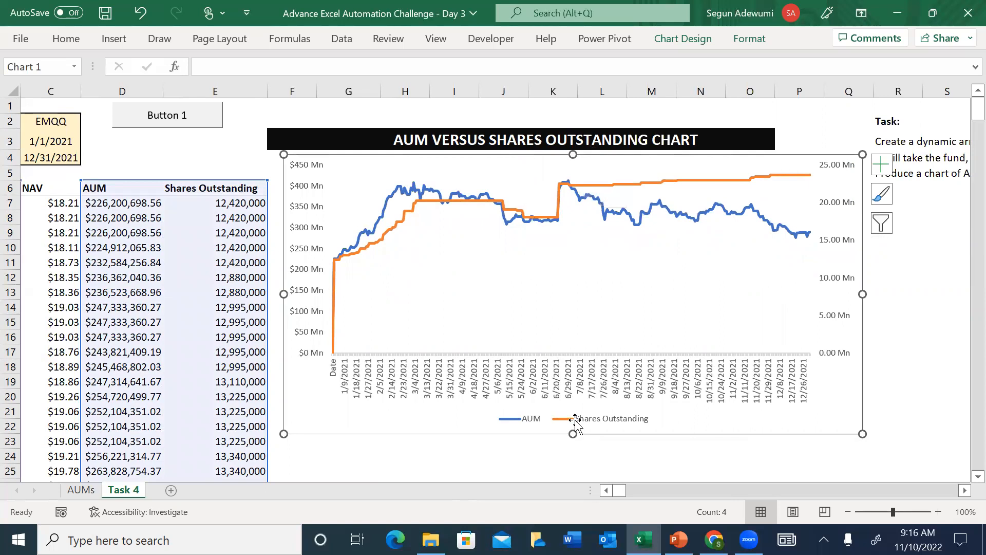
{"action": "left_click", "coordinate": [575, 422]}
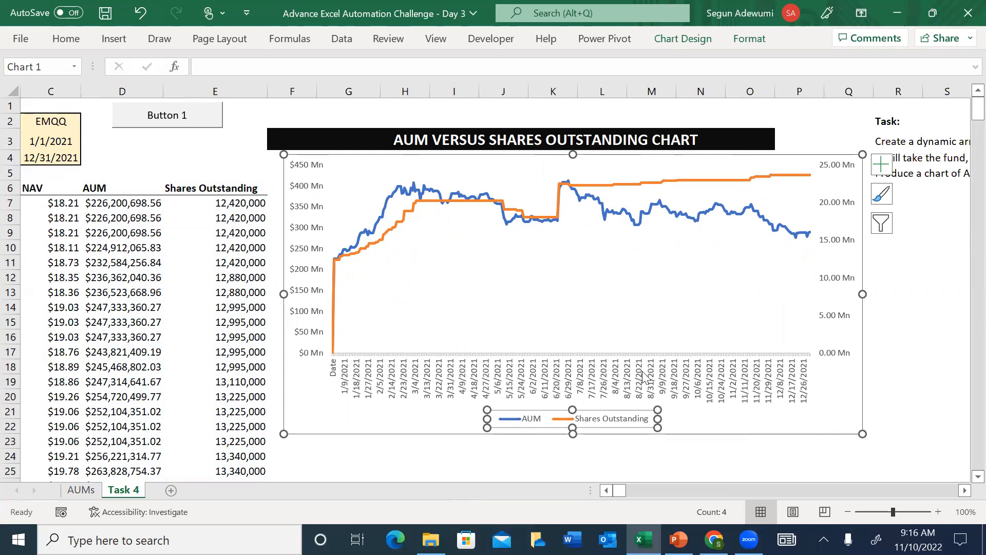
{"action": "left_click", "coordinate": [882, 167]}
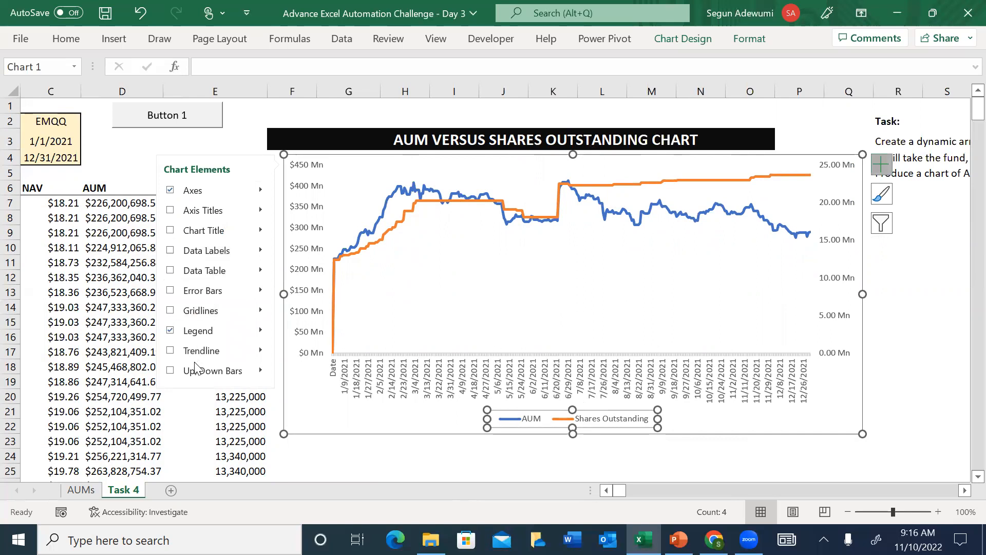
{"action": "left_click", "coordinate": [260, 332]}
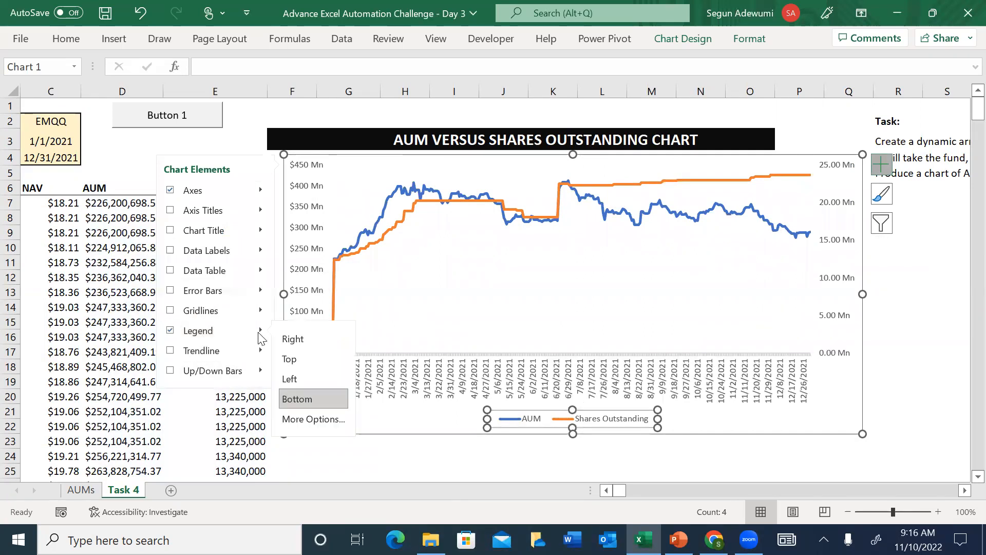
{"action": "left_click", "coordinate": [306, 357]}
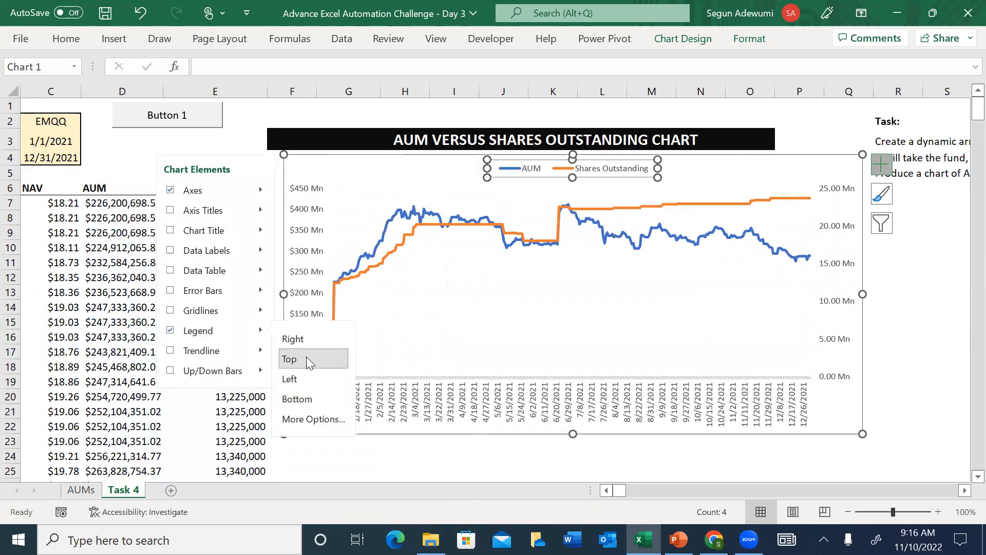
Step: Stretch the chart's plot area slightly downward, closer to the bottom edge of the chart
{"action": "left_click", "coordinate": [576, 380]}
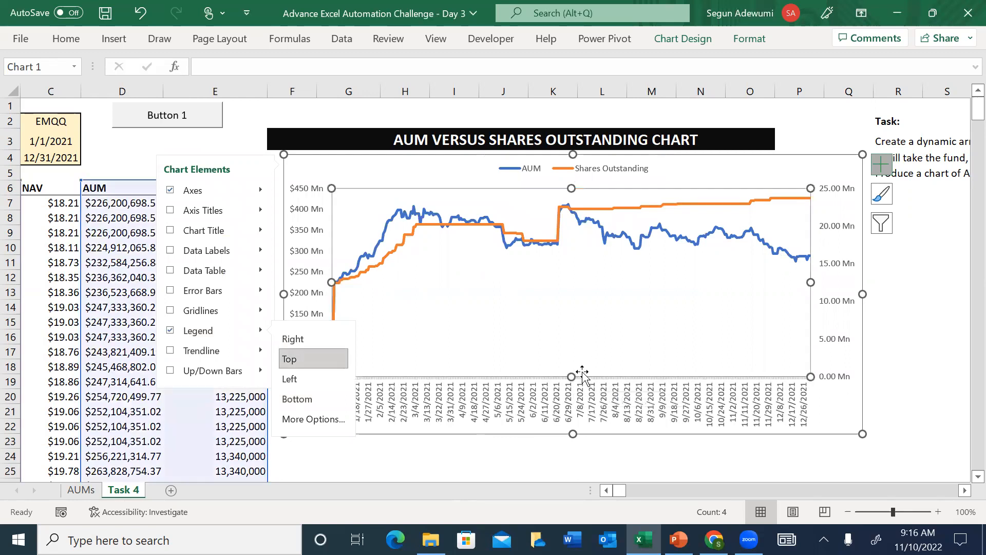
{"action": "left_click", "coordinate": [582, 381]}
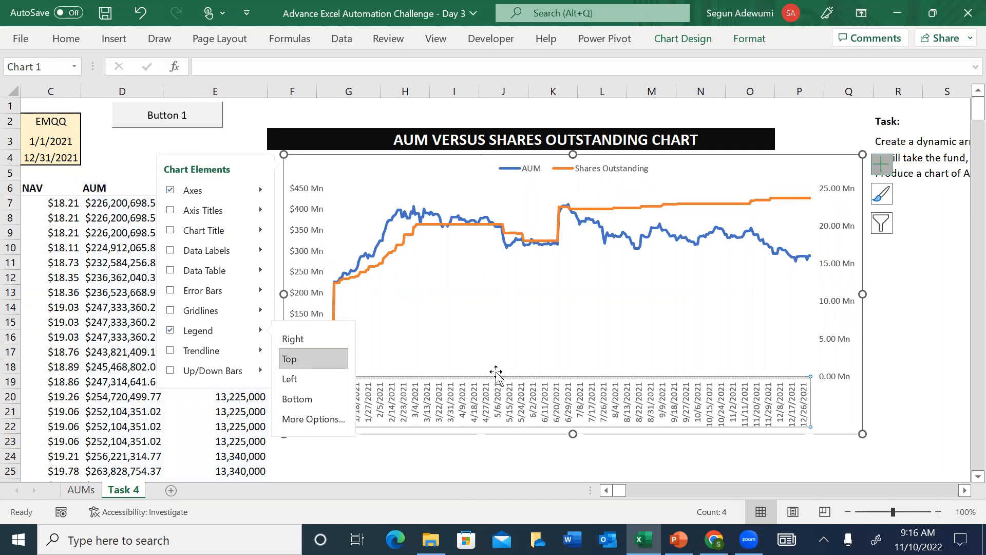
{"action": "left_click", "coordinate": [858, 467]}
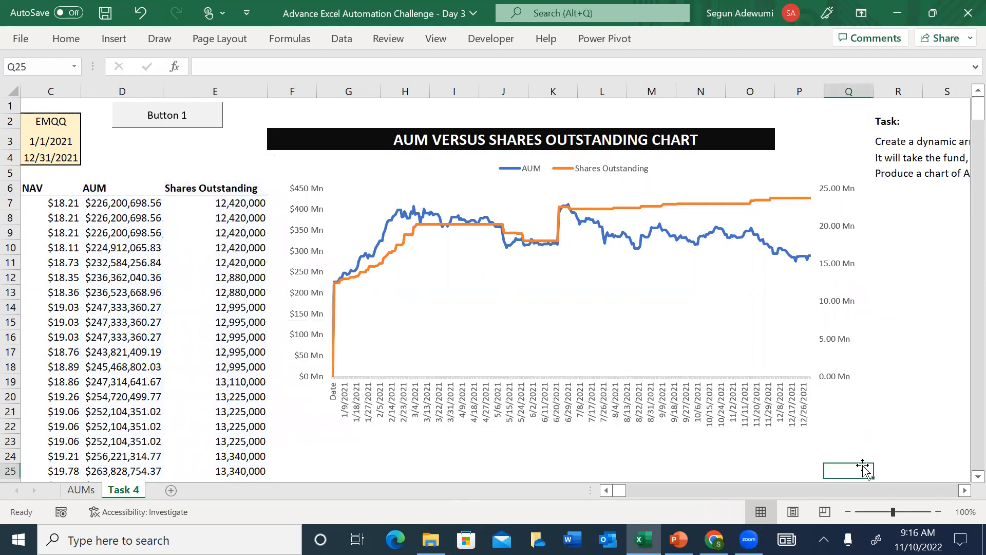
{"action": "left_click", "coordinate": [608, 381]}
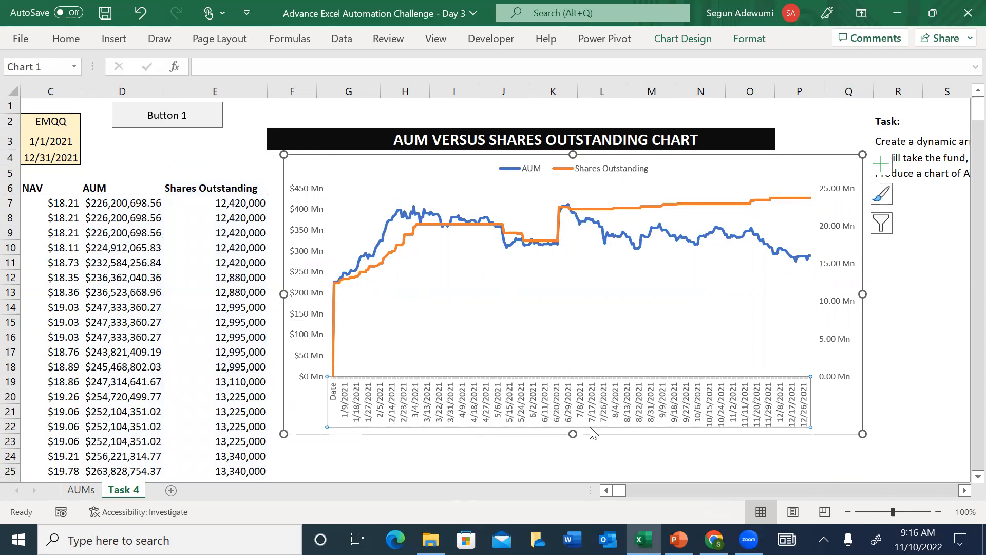
{"action": "left_click", "coordinate": [536, 361]}
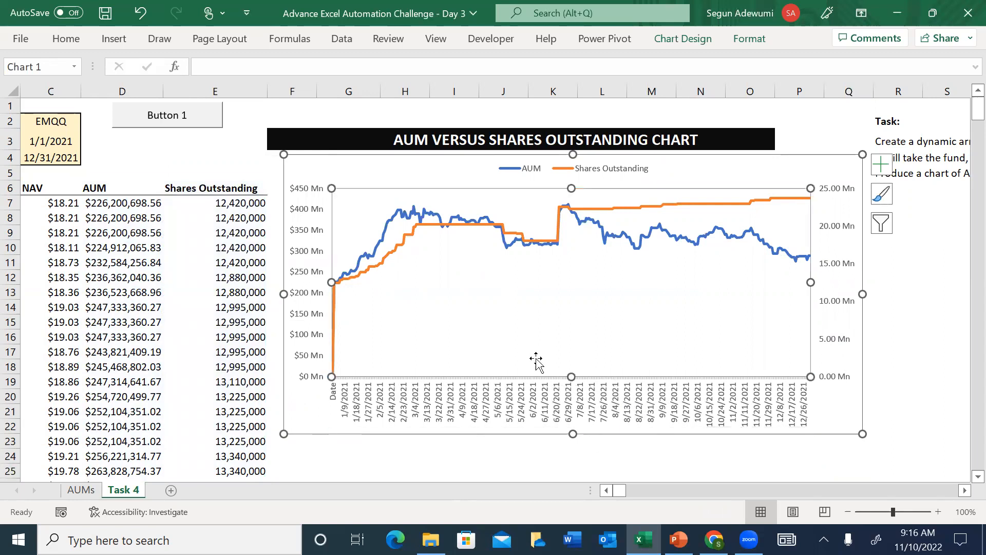
{"action": "left_click_drag", "start_coordinate": [570, 376], "coordinate": [571, 392]}
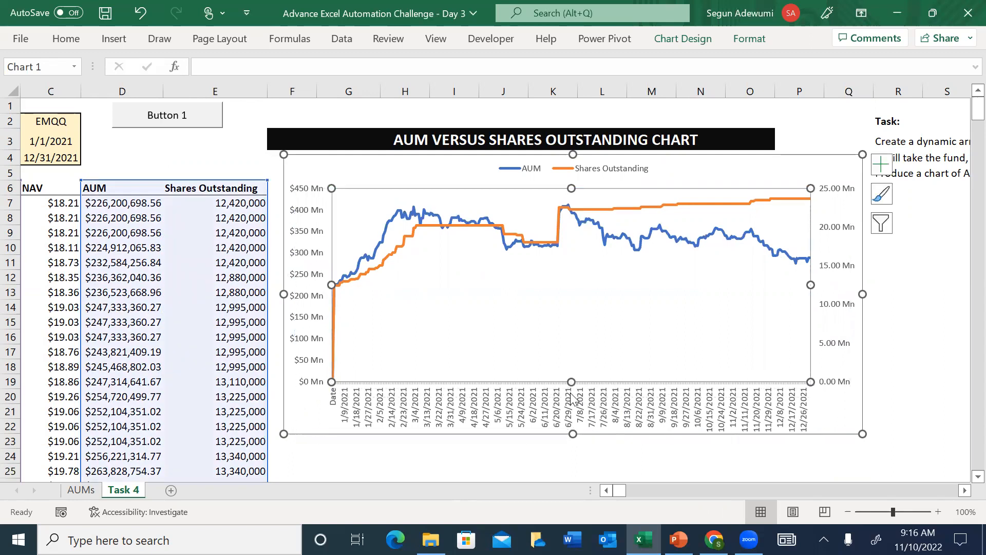
{"action": "left_click", "coordinate": [938, 354]}
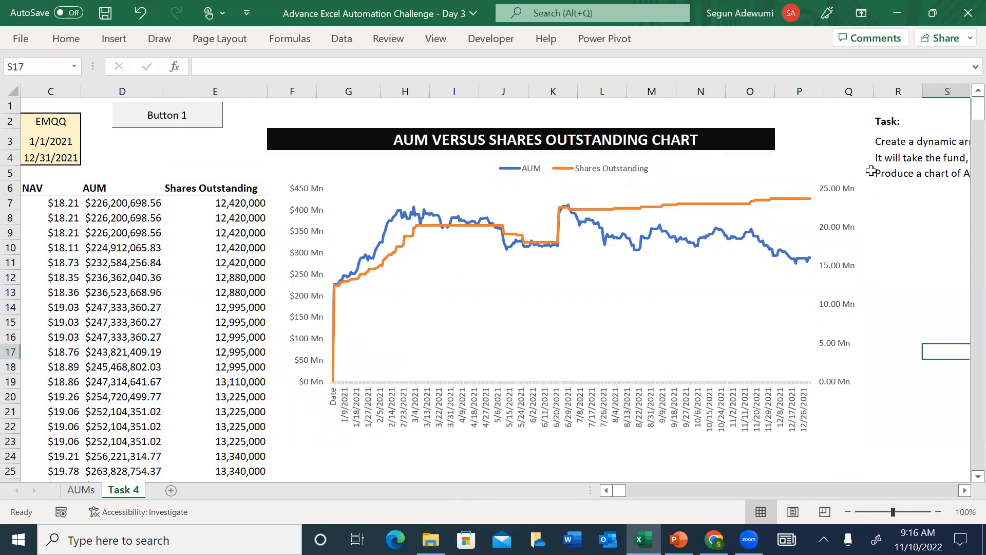
Step: Change the secondary axis number format to the custom code #,##0 "Mn", removing the decimals from its labels
{"action": "left_click", "coordinate": [837, 221]}
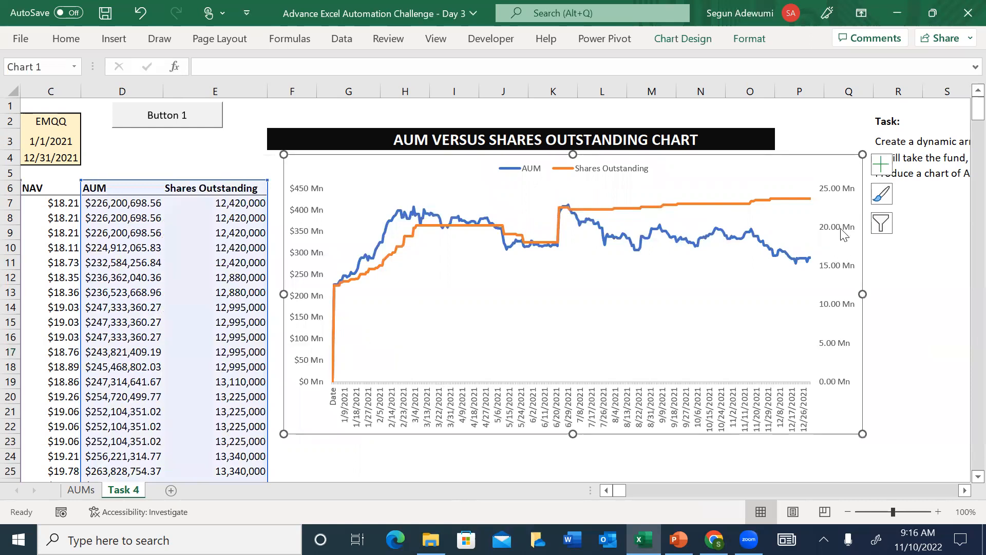
{"action": "left_click", "coordinate": [839, 225]}
{"action": "double_click", "coordinate": [837, 221]}
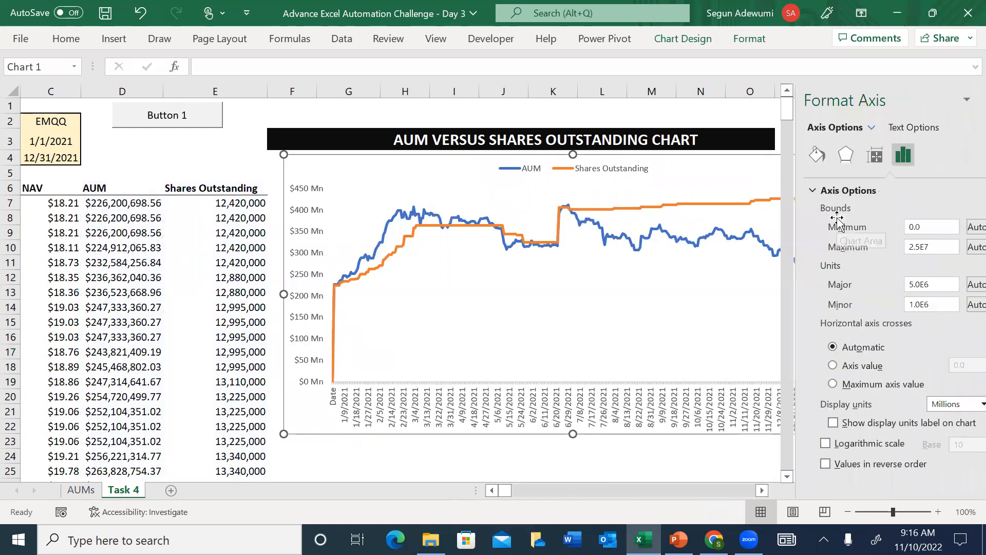
{"action": "scroll", "coordinate": [965, 398], "scroll_direction": "down", "scroll_amount": 2}
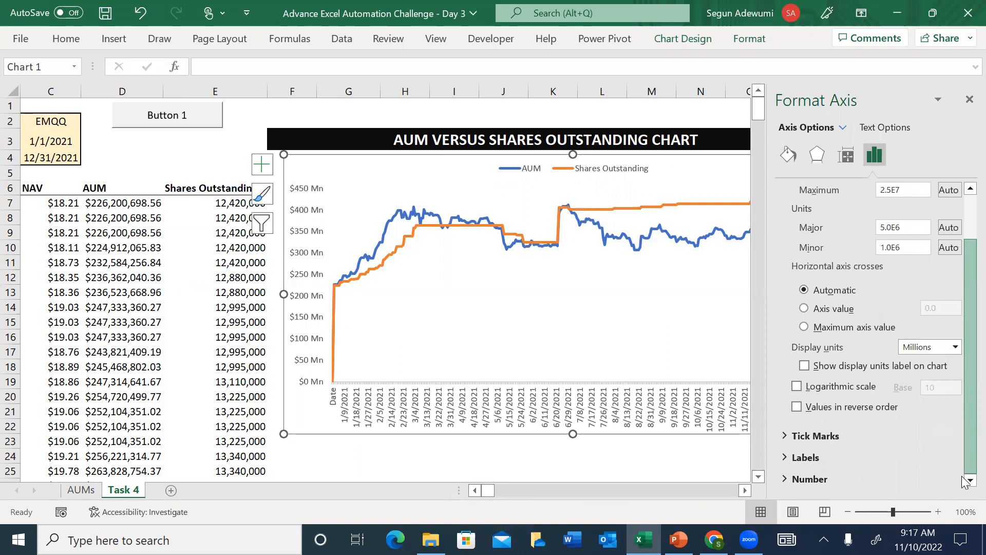
{"action": "left_click", "coordinate": [803, 479]}
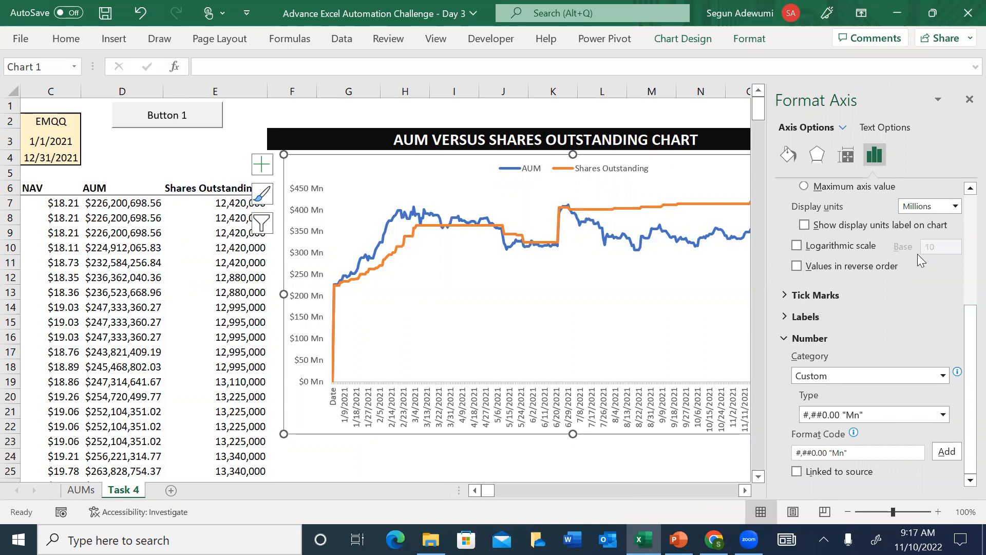
{"action": "left_click", "coordinate": [843, 415]}
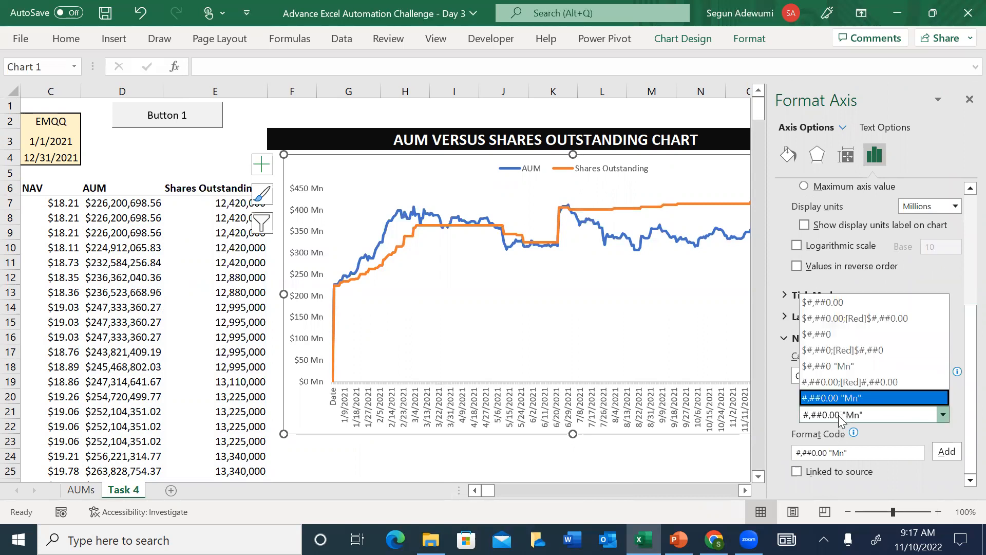
{"action": "left_click", "coordinate": [841, 416]}
{"action": "left_click", "coordinate": [836, 416]}
{"action": "left_click", "coordinate": [825, 453]}
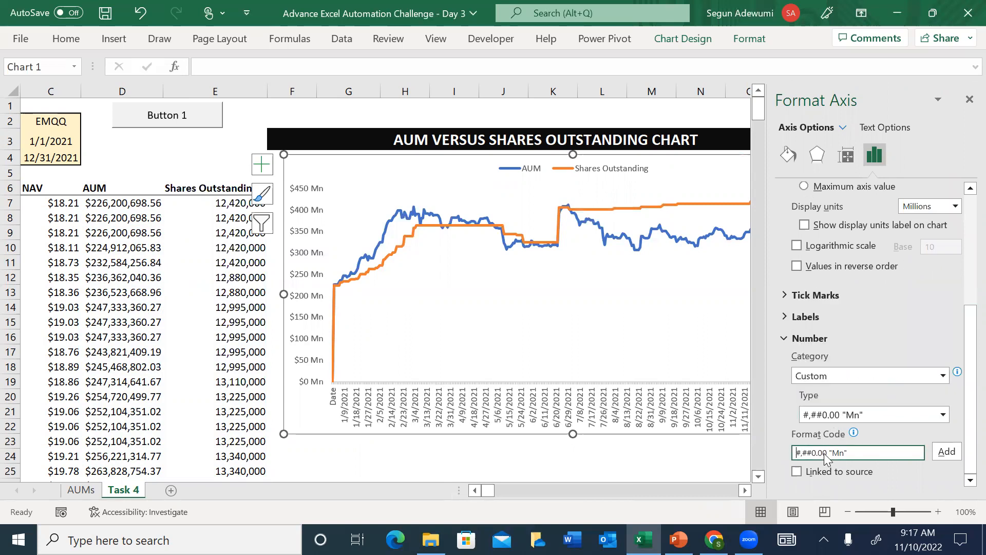
{"action": "key", "text": "BackSpace"}
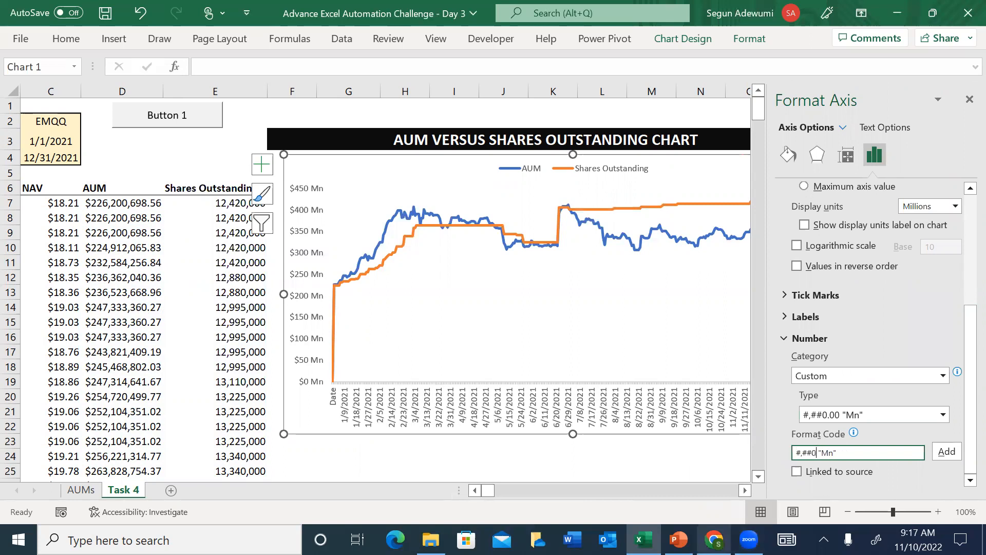
{"action": "left_click", "coordinate": [942, 453]}
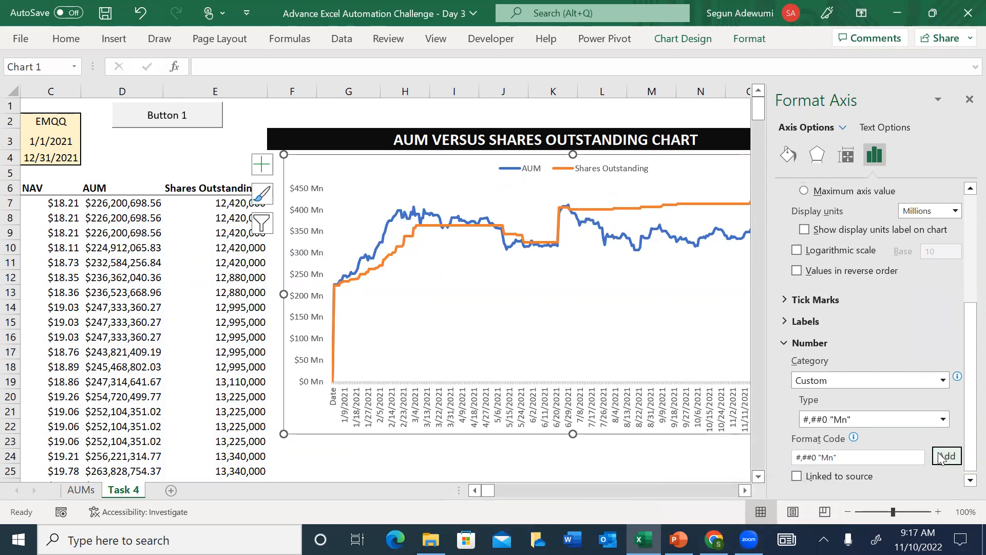
{"action": "left_click", "coordinate": [970, 99]}
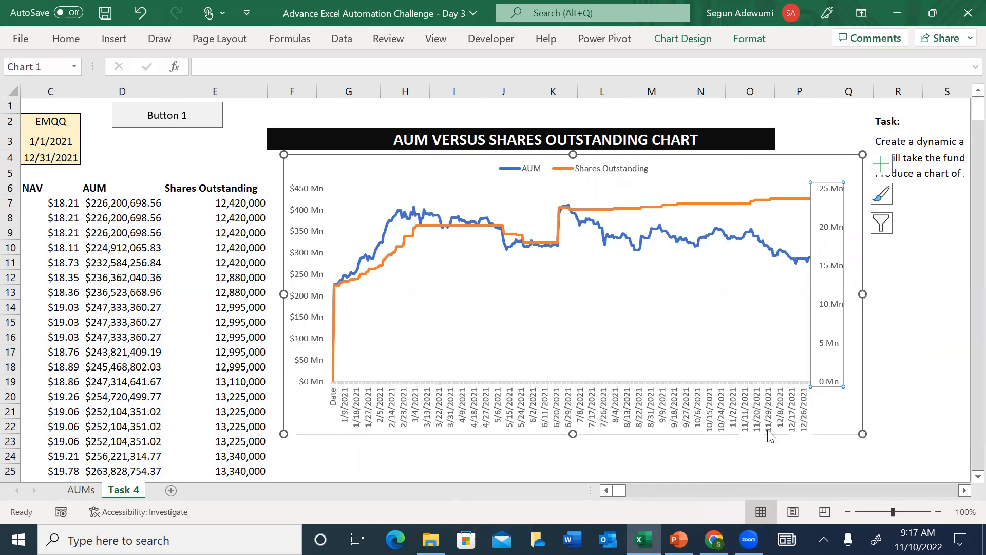
{"action": "left_click", "coordinate": [588, 470]}
{"action": "left_click", "coordinate": [512, 465]}
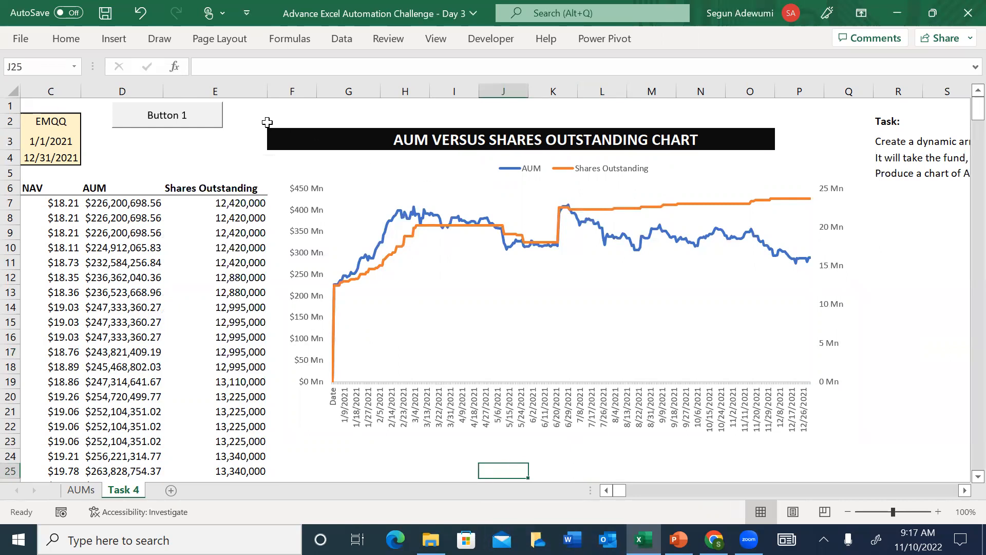
Step: Clear all data rows of the fund table from B7:E7 down and run the macro directly to refill them
{"action": "left_click", "coordinate": [94, 201]}
{"action": "key", "text": "ctrl+Left"}
{"action": "key", "text": "shift+Right"}
{"action": "key", "text": "shift+Right"}
{"action": "key", "text": "shift+Right"}
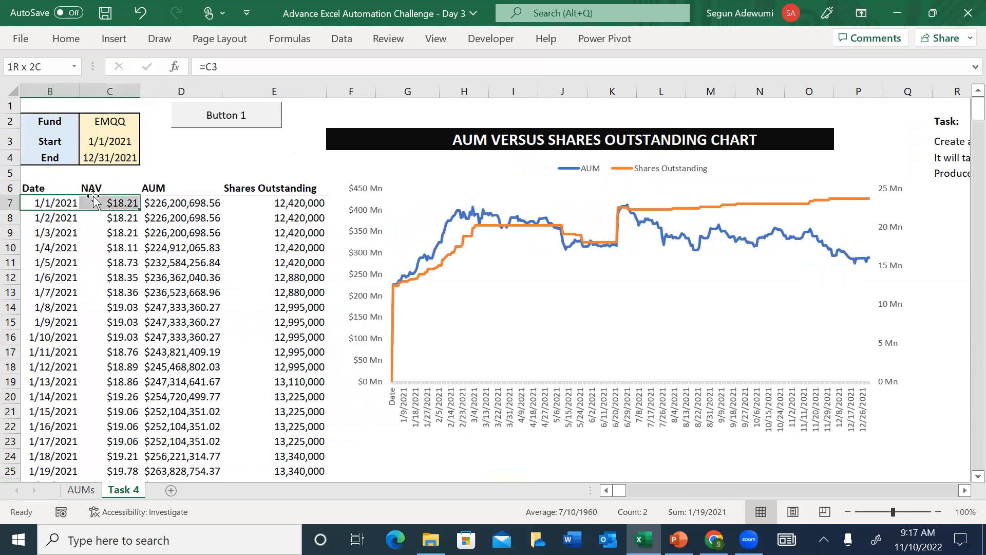
{"action": "key", "text": "ctrl+shift+Down"}
{"action": "key", "text": "Delete"}
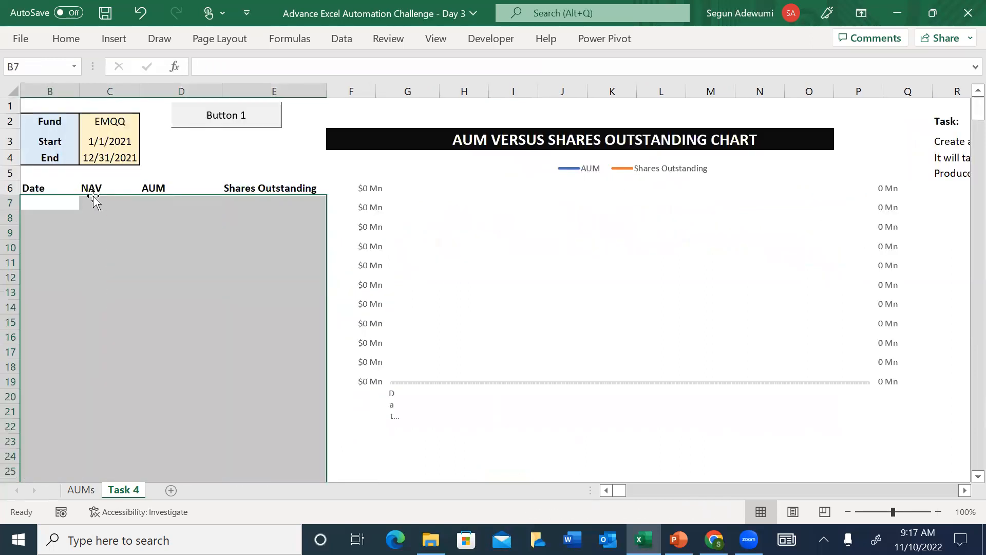
{"action": "key", "text": "Up"}
{"action": "key", "text": "Up"}
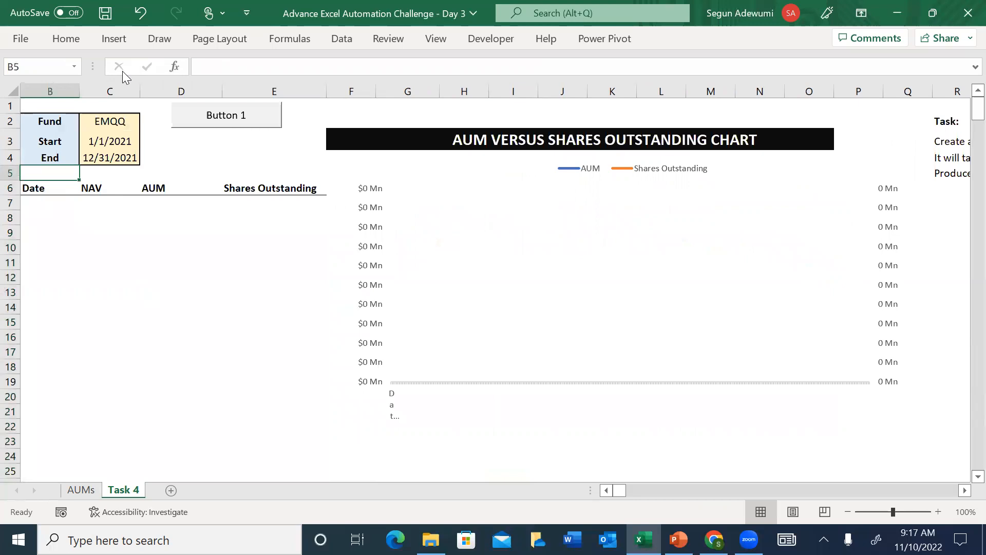
{"action": "key", "text": "ctrl+q"}
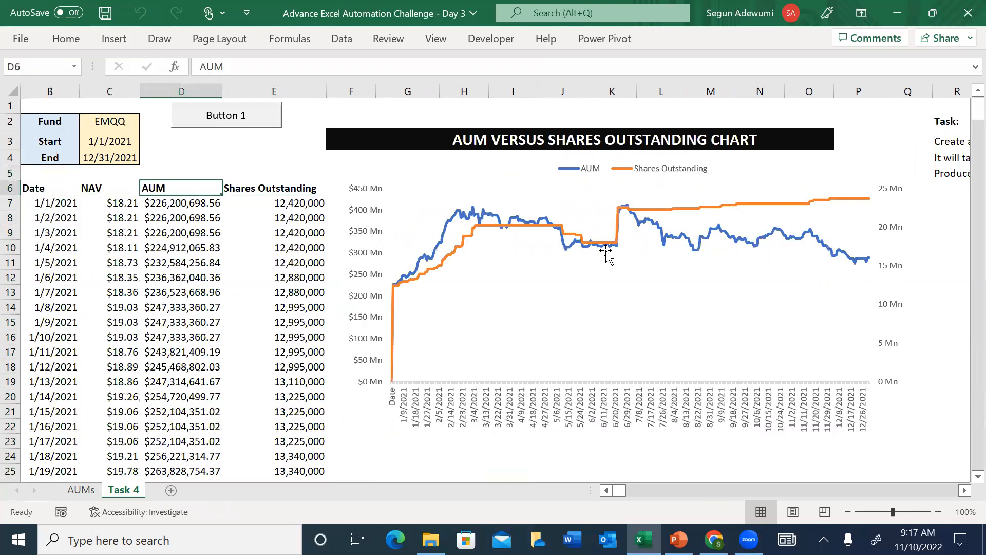
Step: Test Button 1 by clearing the fund table's data below the headers again and refilling it with the button
{"action": "left_click", "coordinate": [45, 205]}
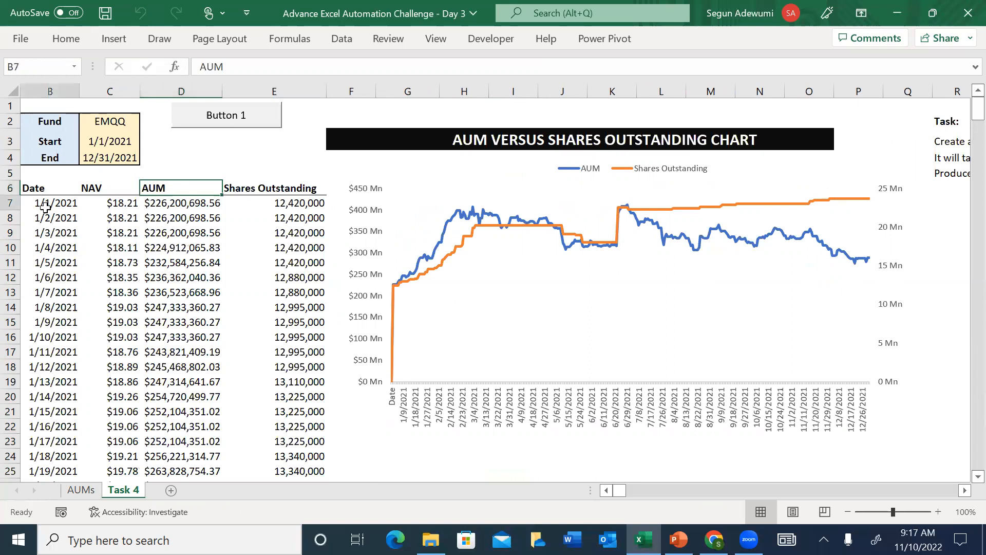
{"action": "key", "text": "Left"}
{"action": "key", "text": "Right"}
{"action": "key", "text": "ctrl+shift+Right"}
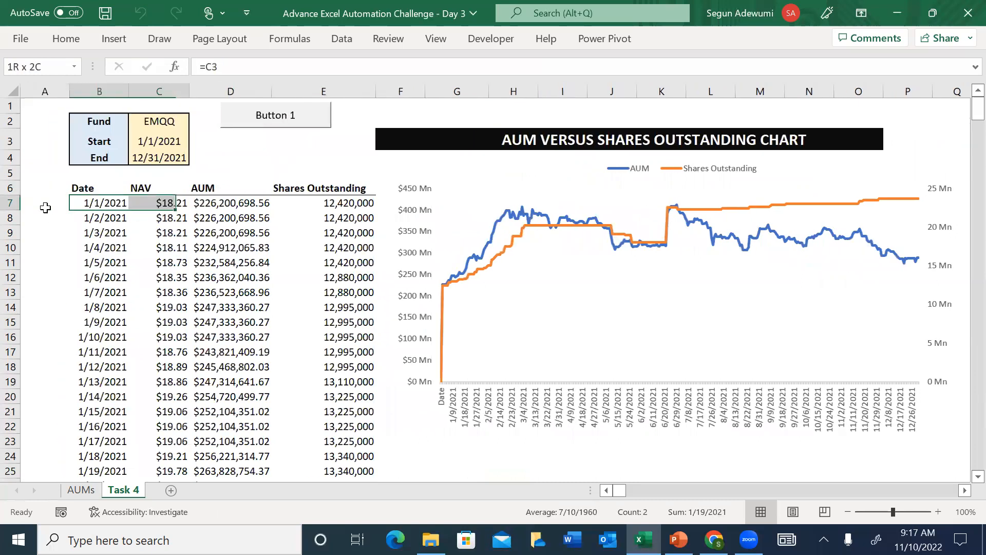
{"action": "key", "text": "ctrl+shift+Down"}
{"action": "key", "text": "Delete"}
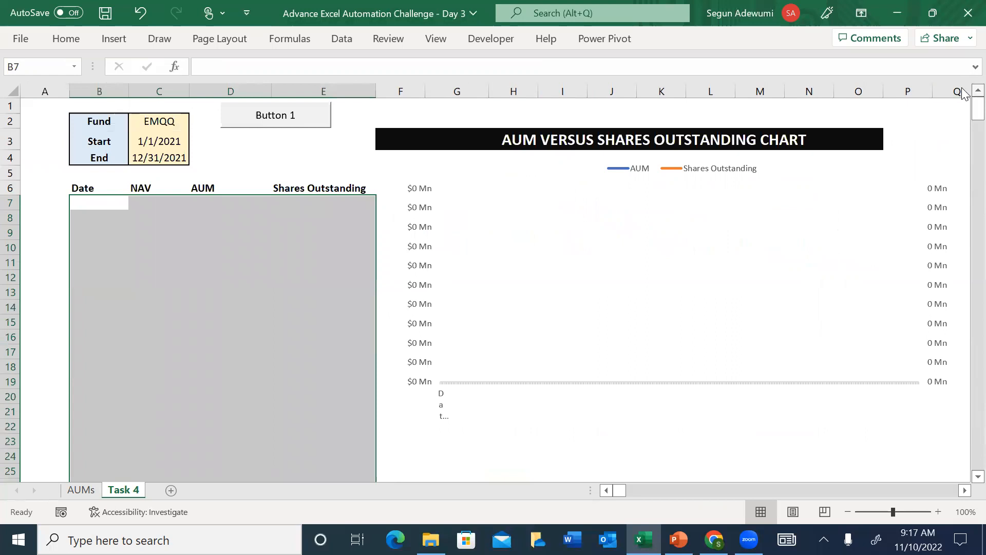
{"action": "left_click", "coordinate": [273, 123]}
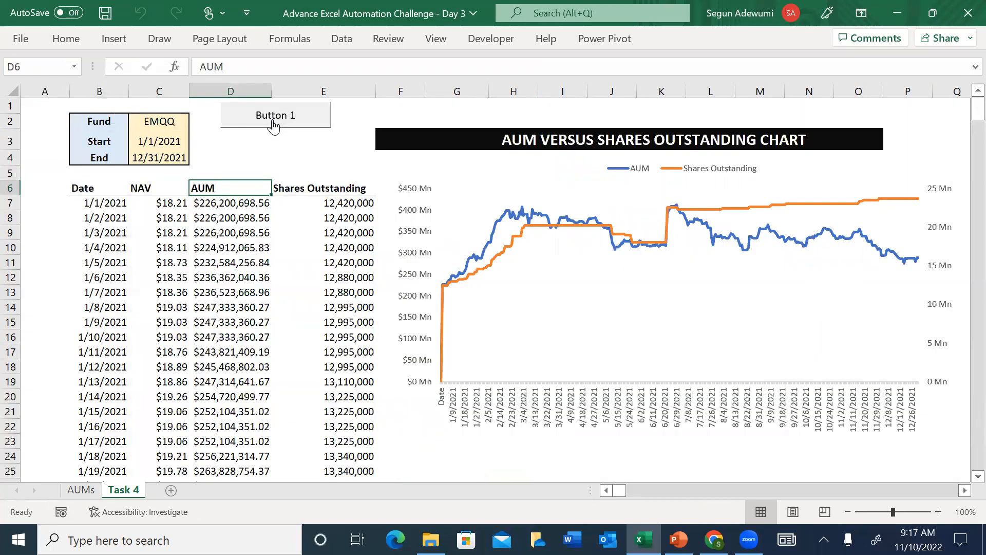
{"action": "left_click", "coordinate": [444, 110]}
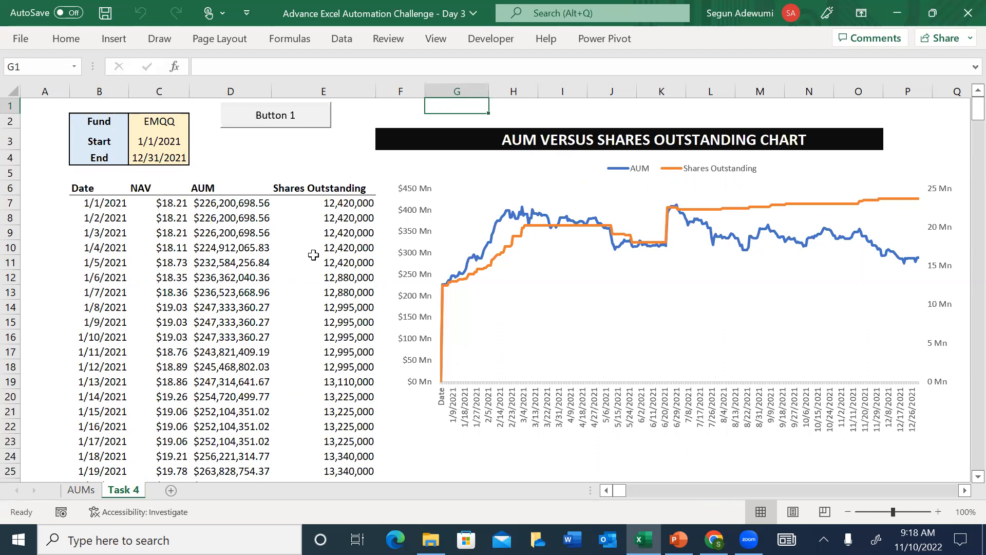
{"action": "key", "text": "Left"}
{"action": "key", "text": "Left"}
{"action": "key", "text": "Left"}
{"action": "key", "text": "Left"}
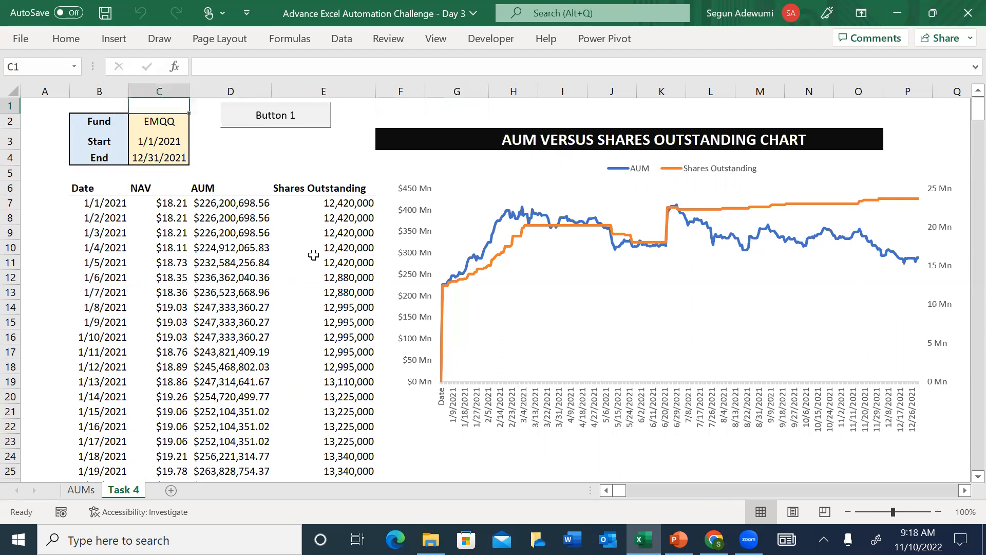
{"action": "key", "text": "Left"}
{"action": "key", "text": "Left"}
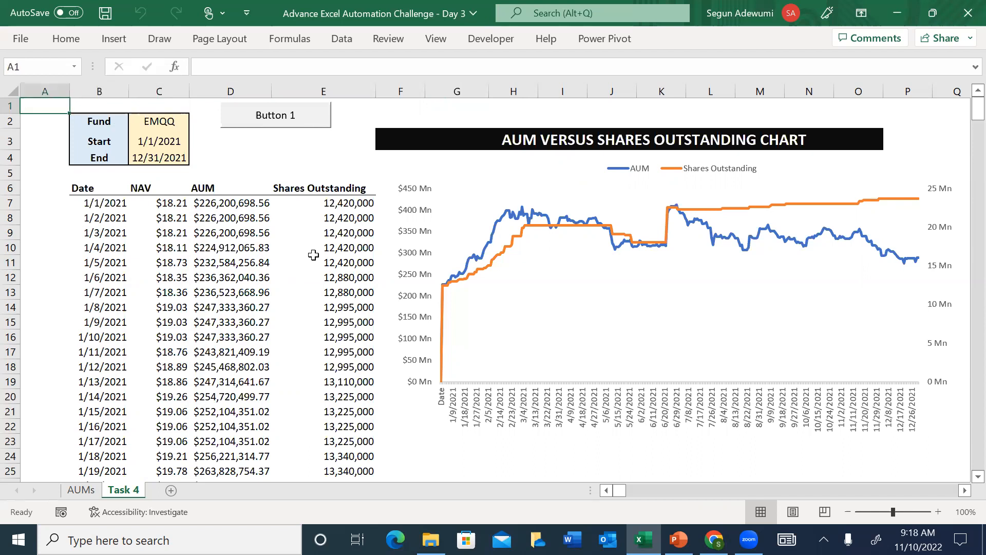
{"action": "key", "text": "Right"}
{"action": "key", "text": "Right"}
{"action": "key", "text": "Right"}
{"action": "key", "text": "Right"}
{"action": "key", "text": "Right"}
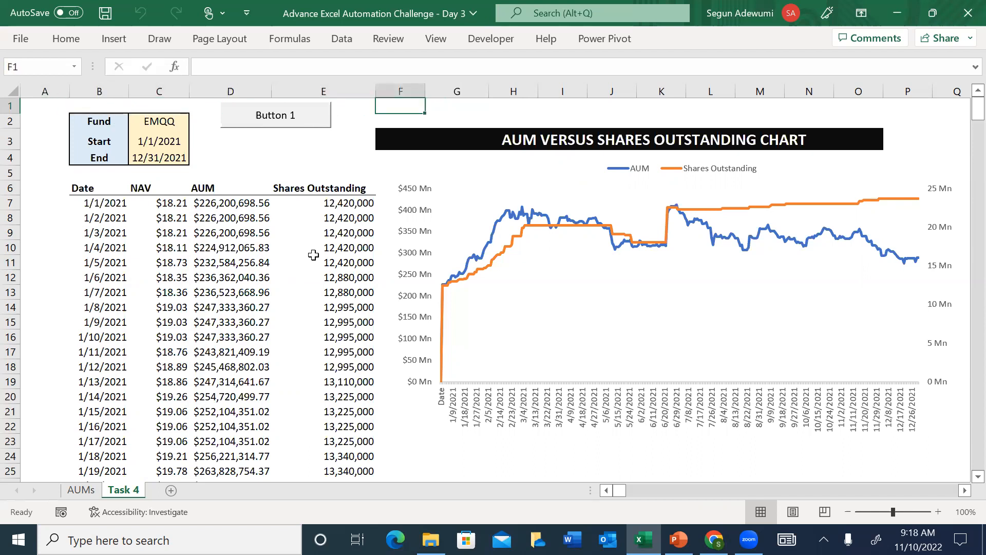